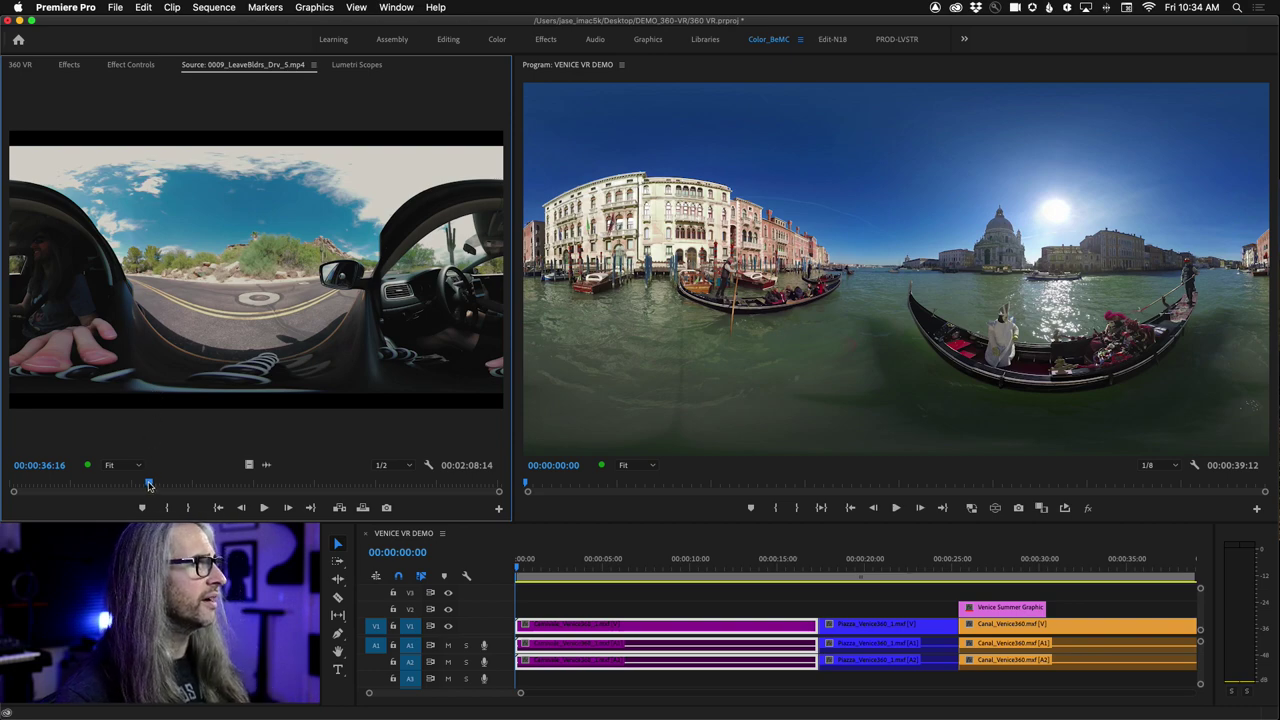
Step: Scrub the source clip 0009_LeaveBldrs_Drv_S.mp4 to 00:00:40:17 and compare it with the project's media list
mouse_move(148, 485)
left_mouse_down()
mouse_move(59, 488)
mouse_move(316, 487)
mouse_move(164, 487)
left_mouse_up()
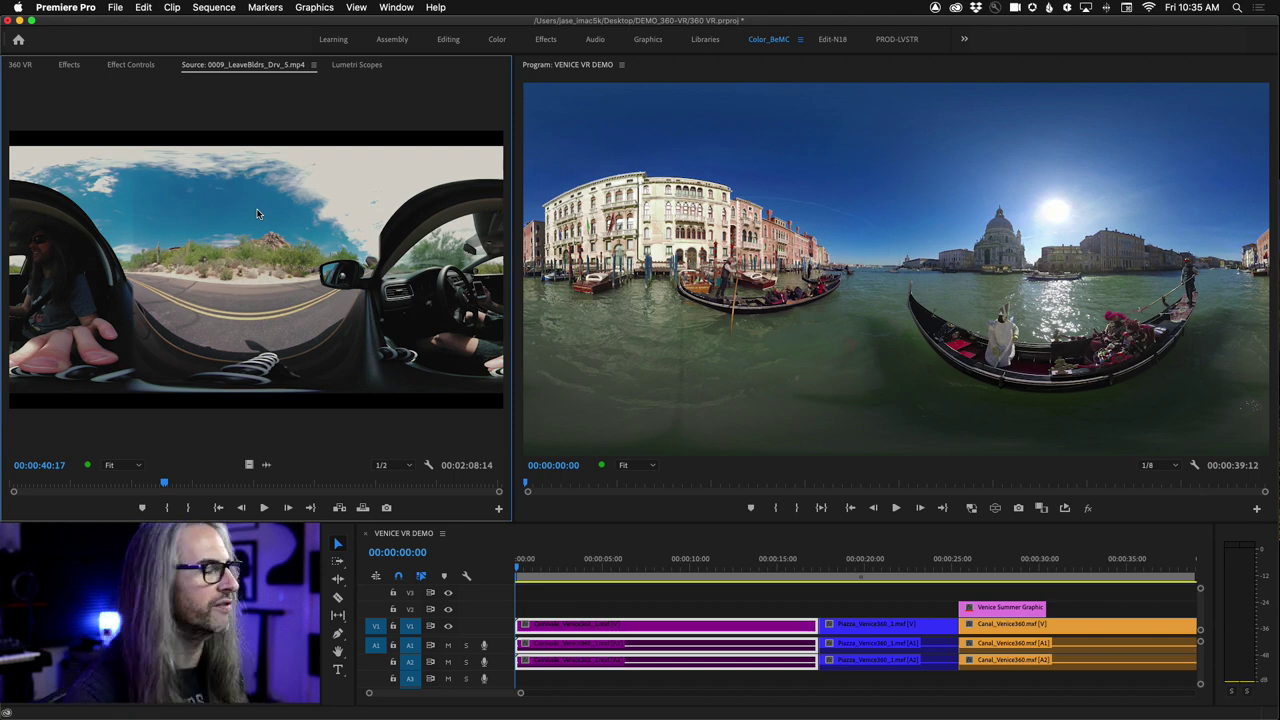
left_click(21, 65)
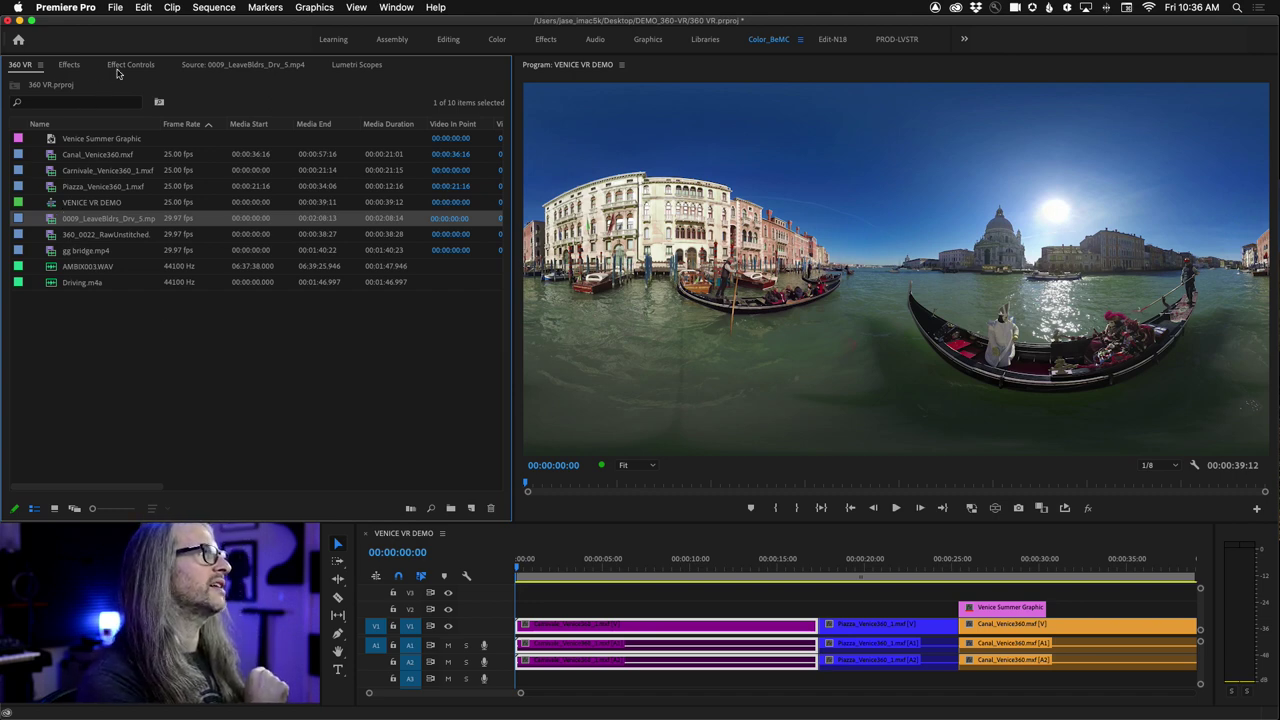
left_click(199, 67)
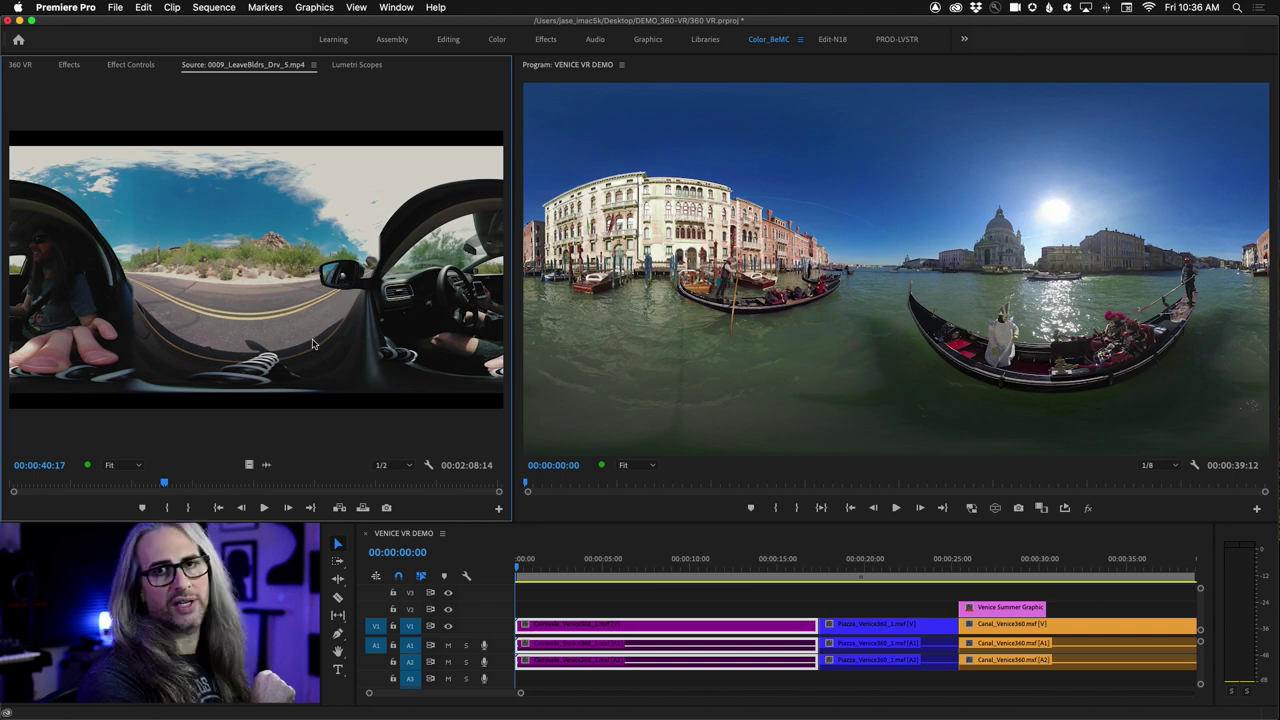
Step: Create a new sequence from the clip 0009_LeaveBldrs_Drv_S.mp4 in the project
left_click(22, 66)
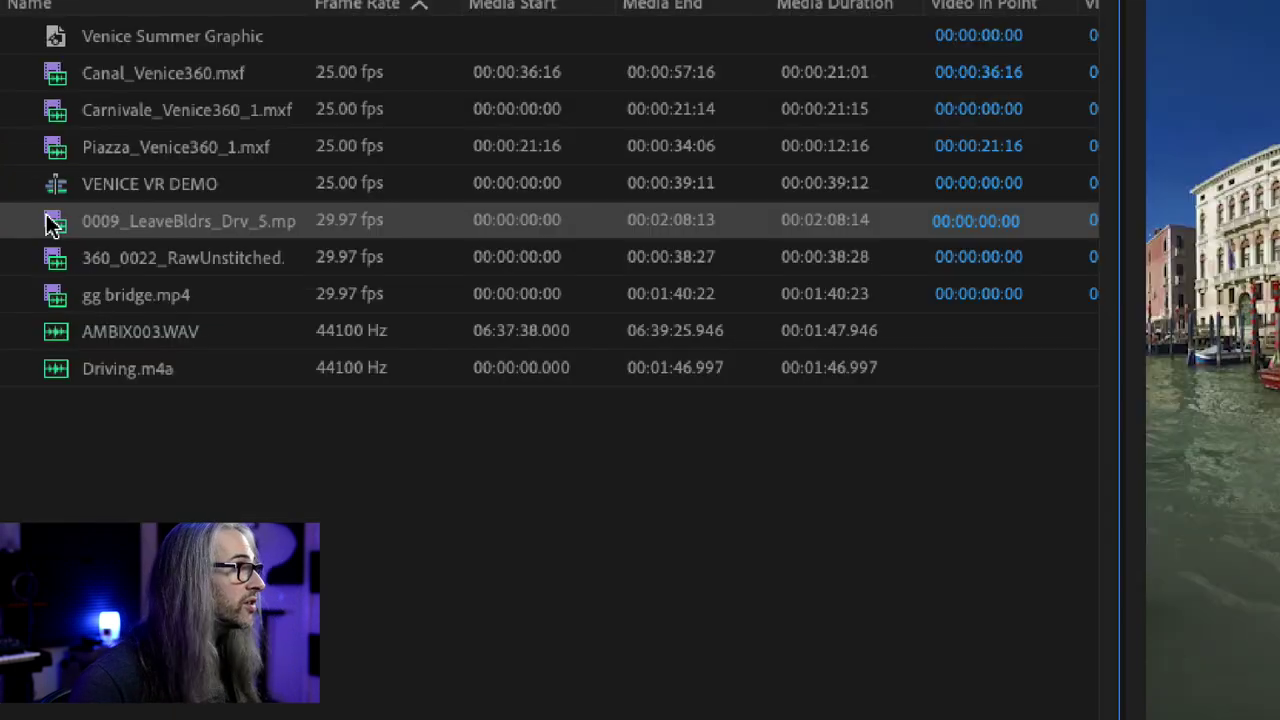
right_click(92, 225)
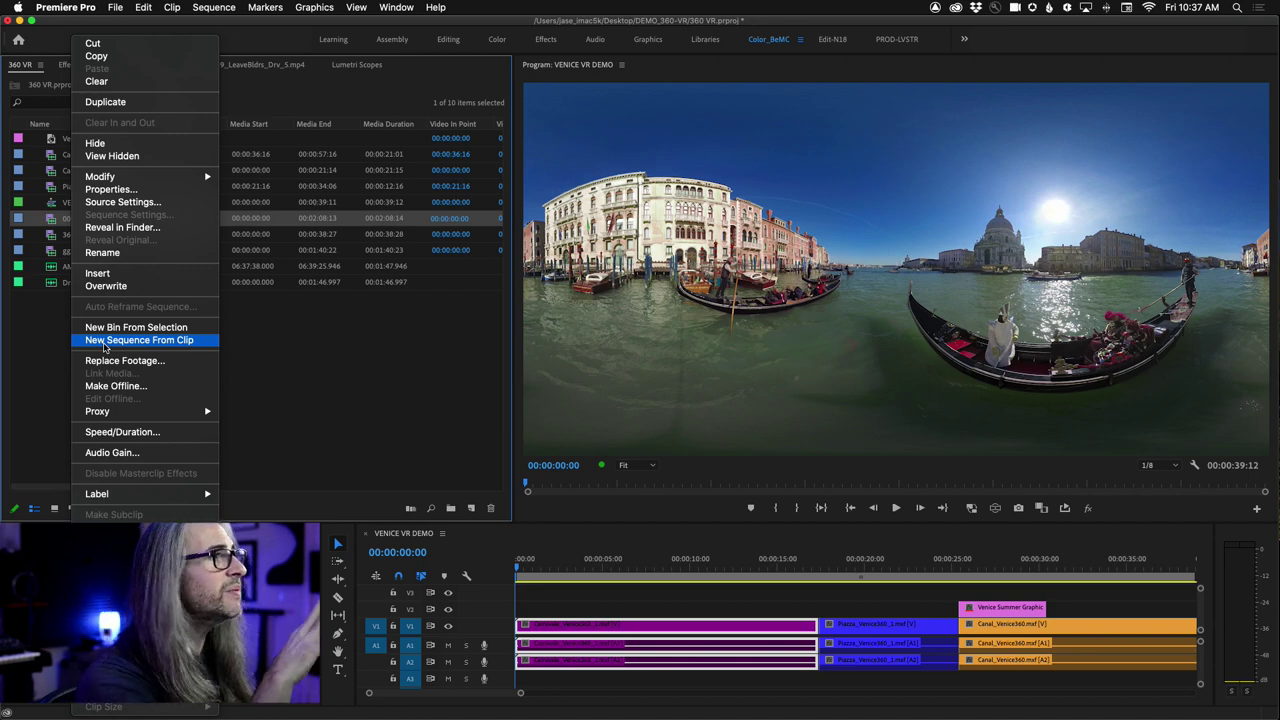
left_click(104, 343)
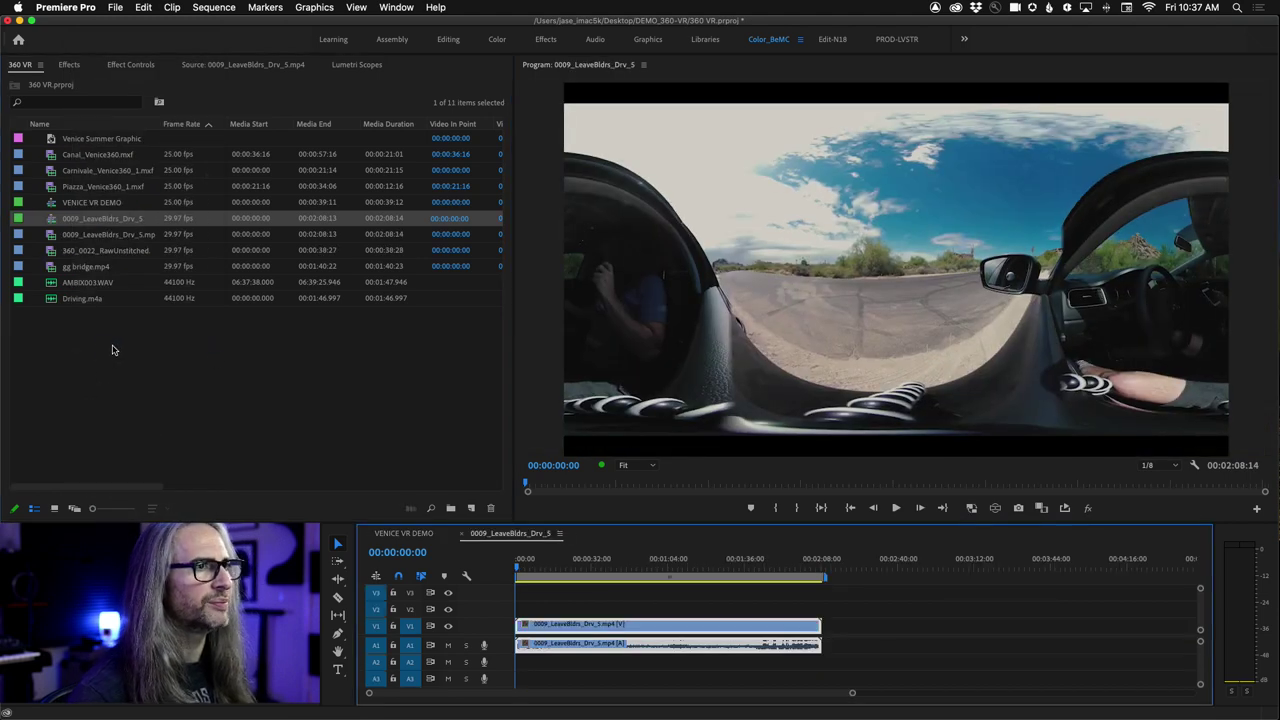
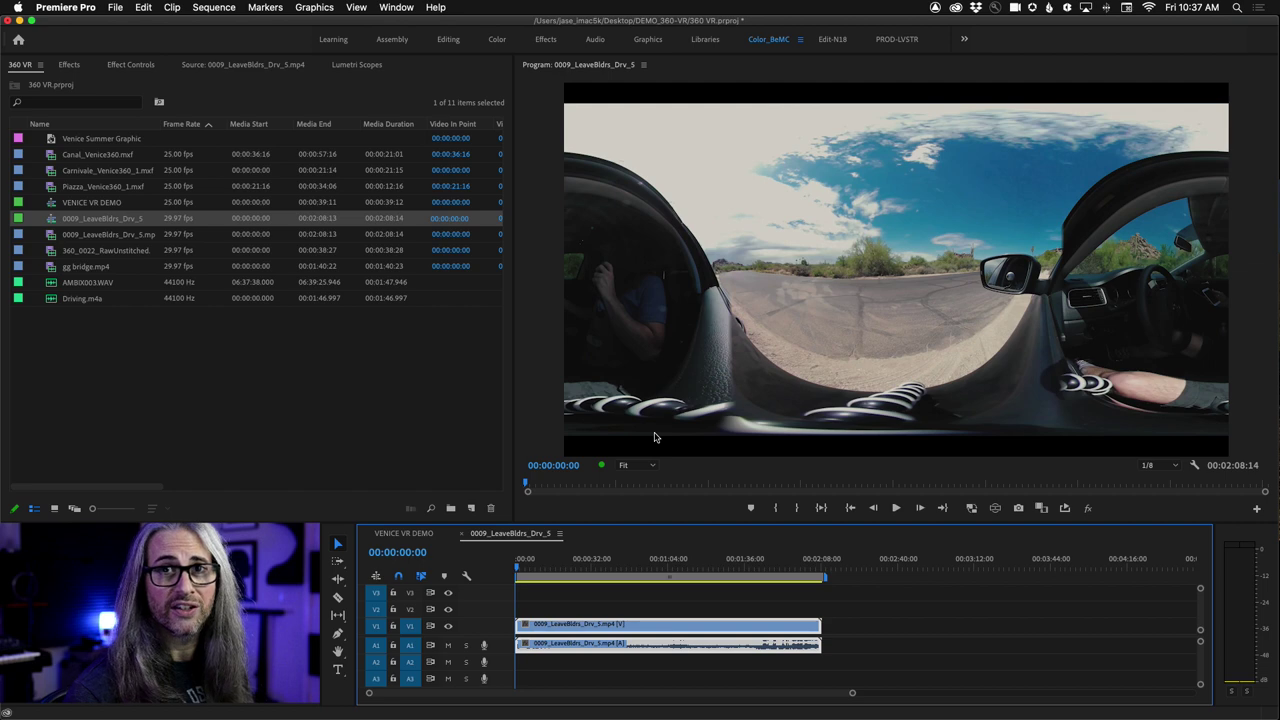
Step: Try rearranging the Toggle VR Video Display button in the Program monitor's Button Editor
left_click(713, 68)
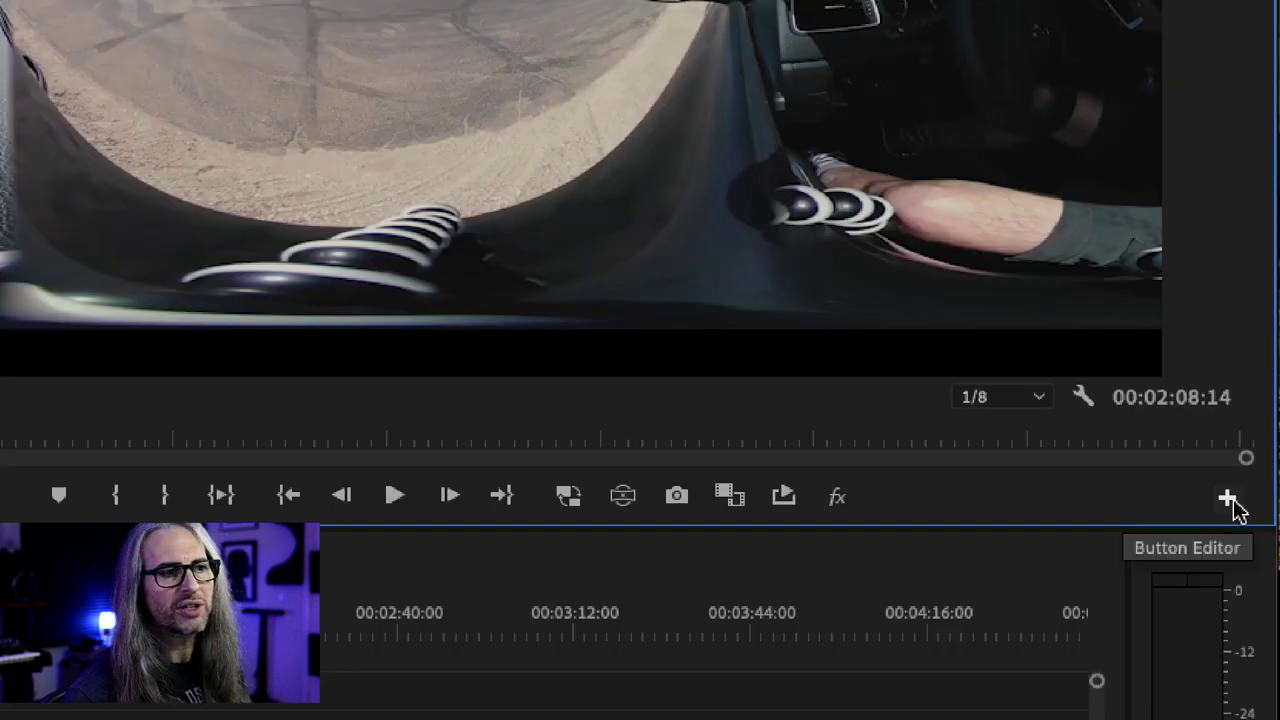
left_click(1228, 499)
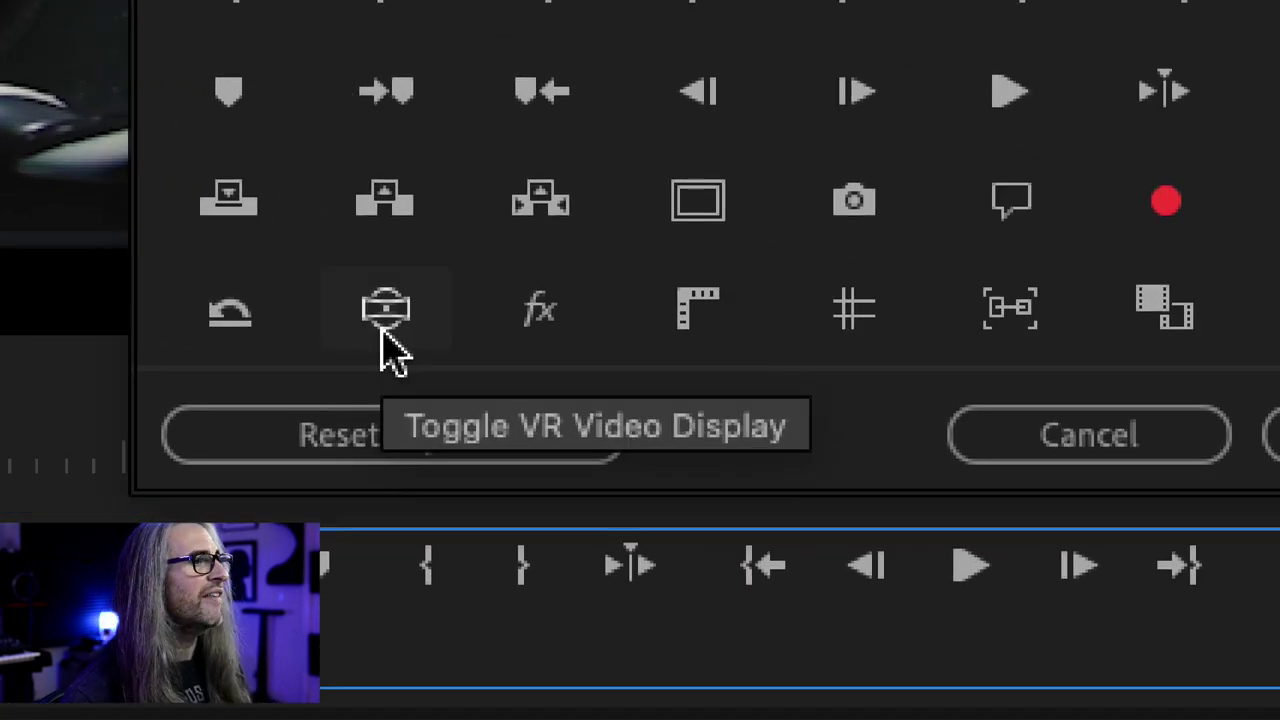
left_click_drag(383, 343, 371, 314)
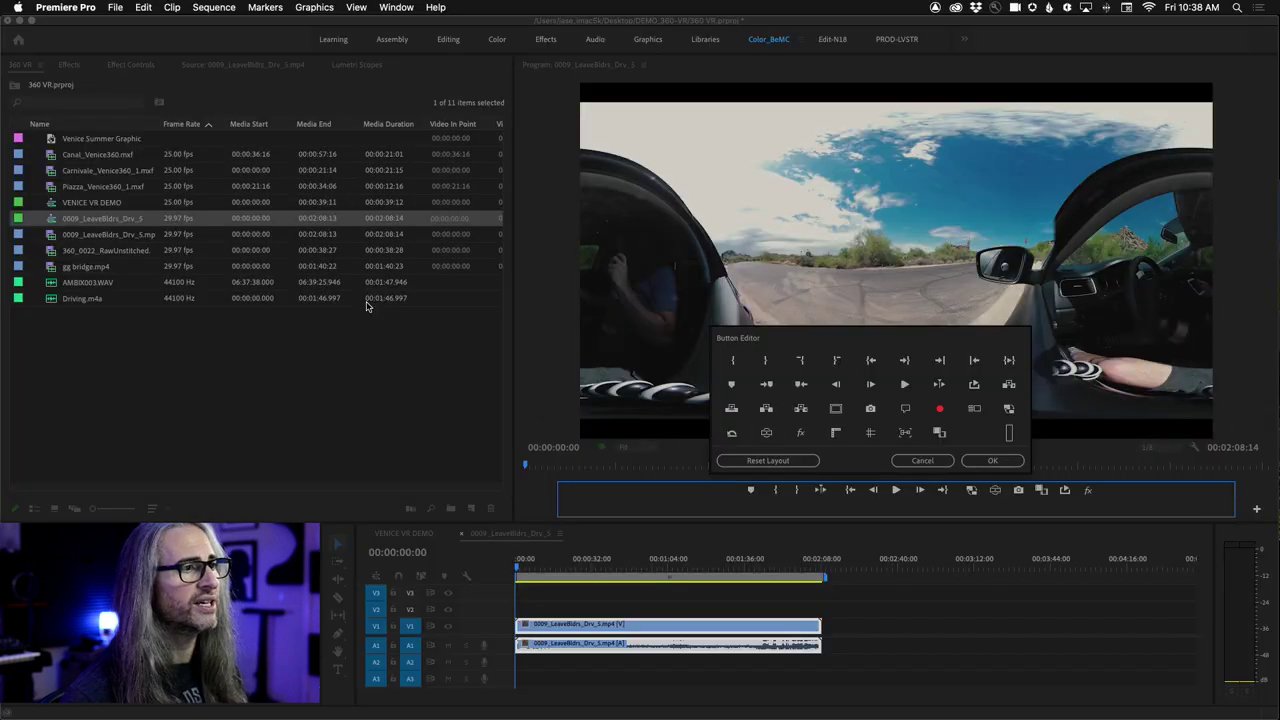
left_click_drag(995, 492, 990, 467)
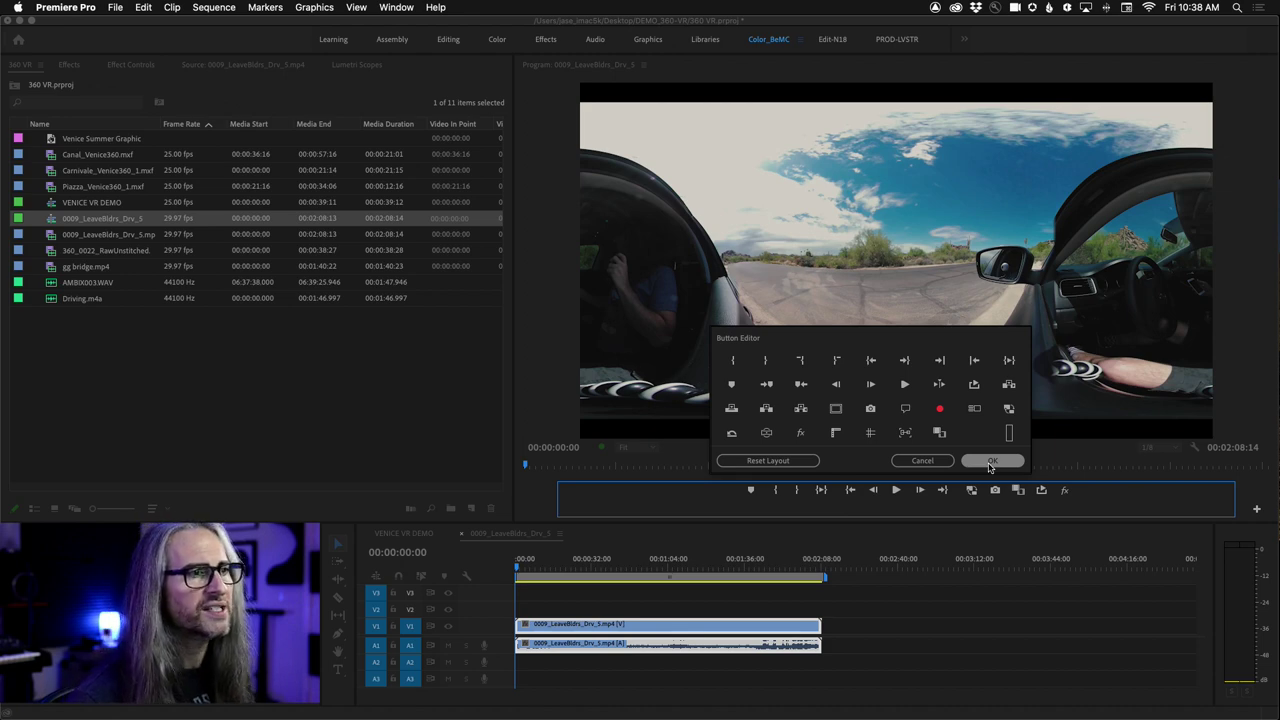
left_click(990, 467)
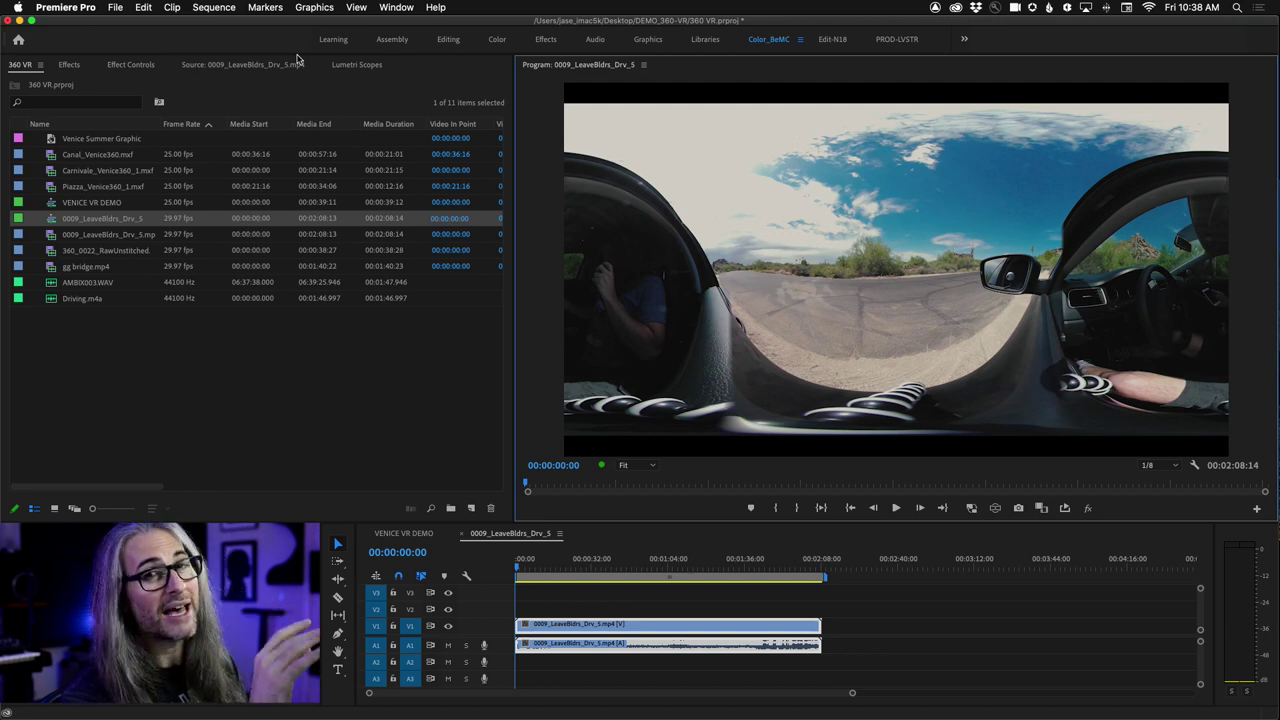
Step: Set the 0009_LeaveBldrs_Drv_S sequence's VR properties to Equirectangular projection and Monoscopic layout
left_click(213, 7)
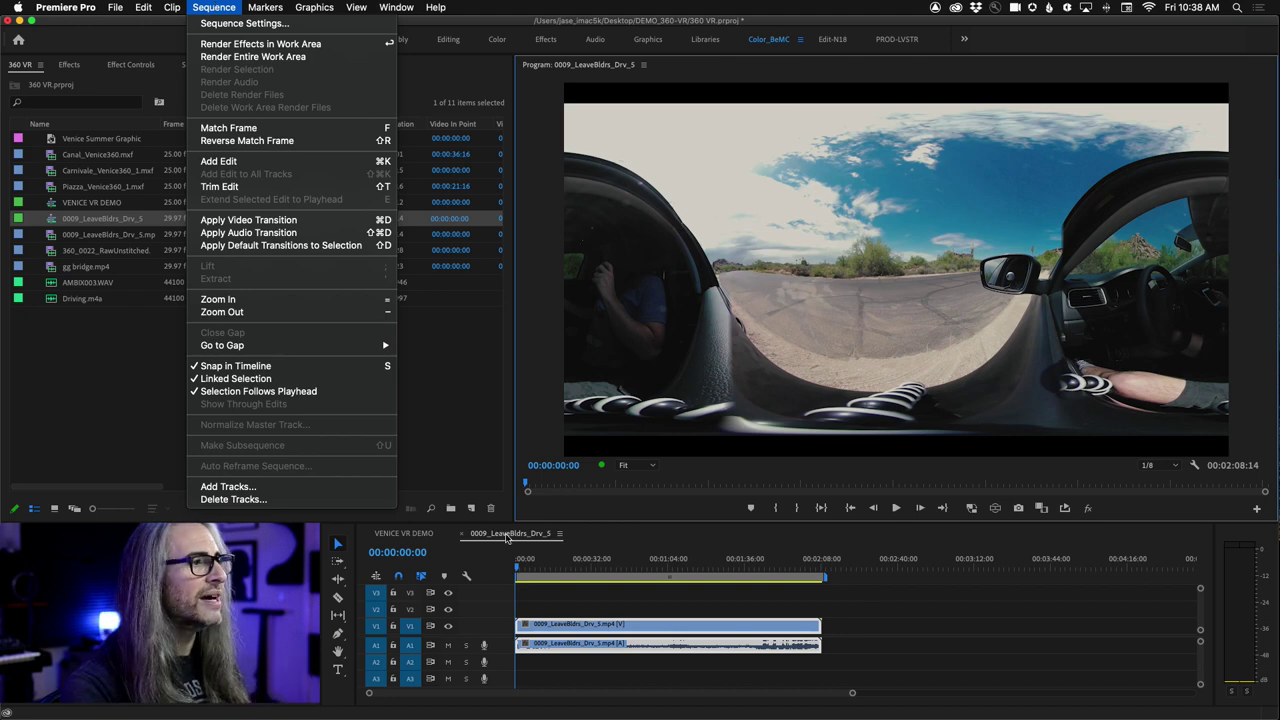
key("Escape")
key("grave")
key("grave")
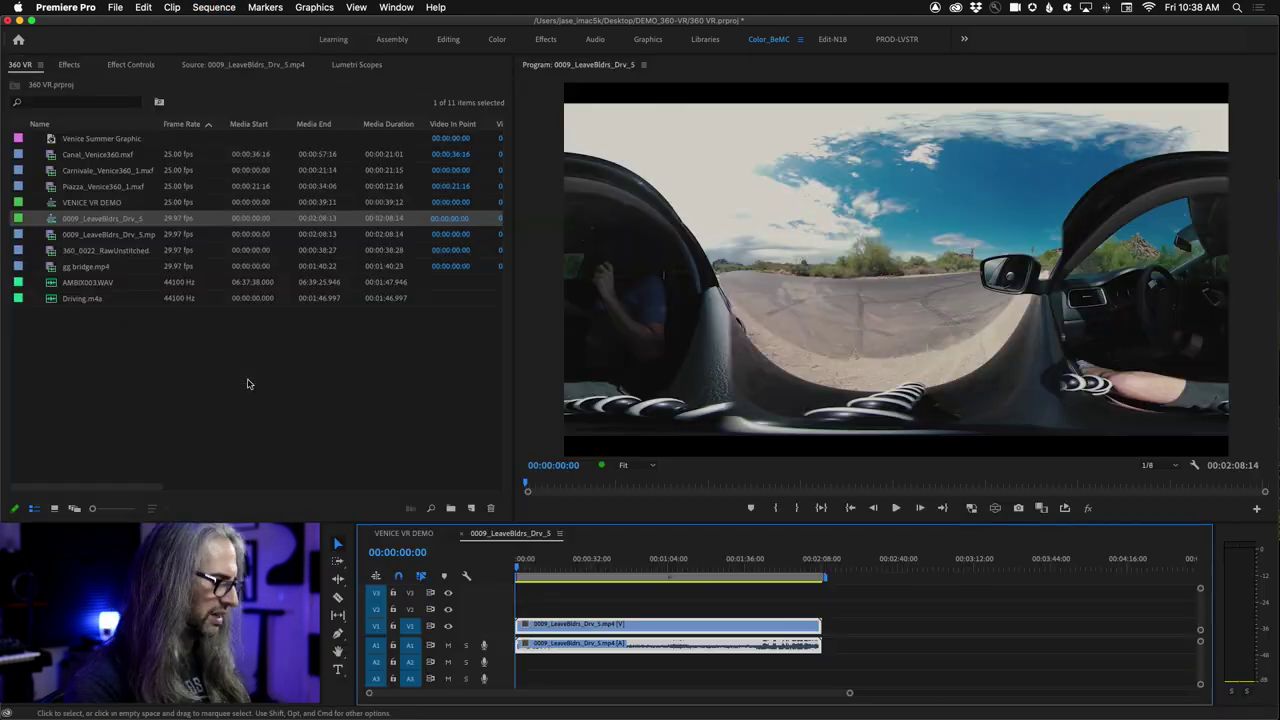
left_click(202, 7)
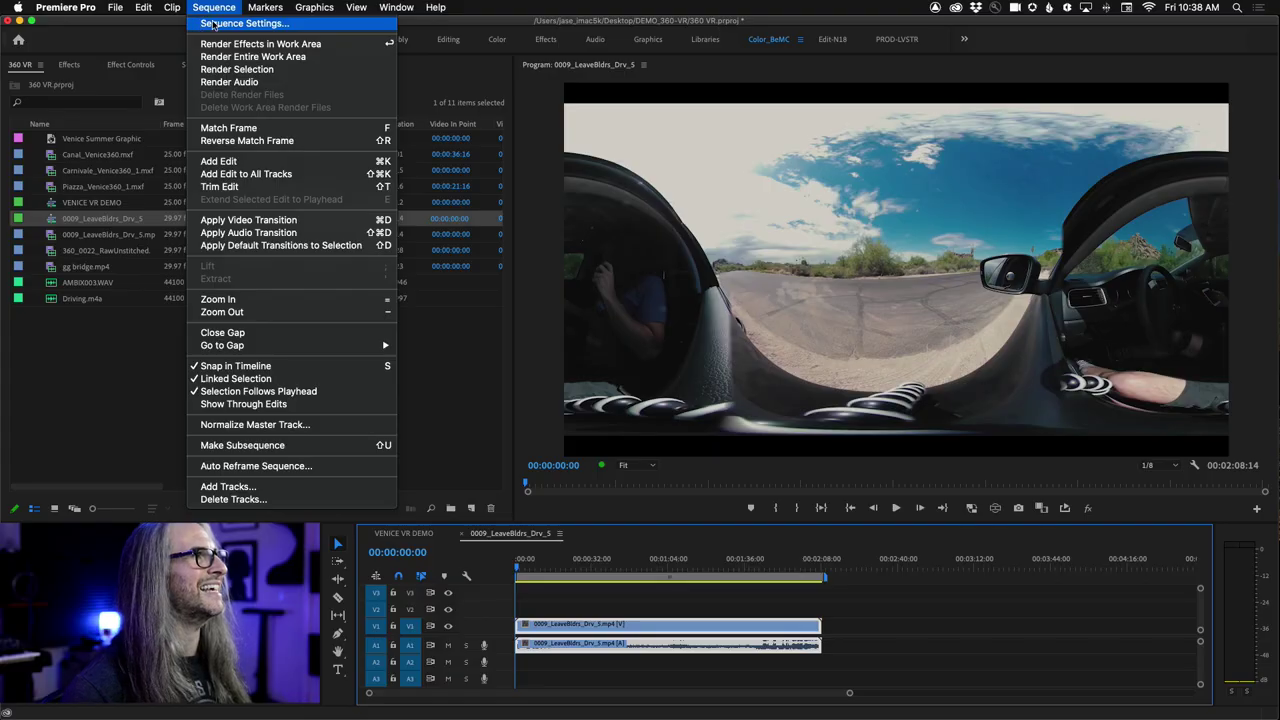
left_click(200, 26)
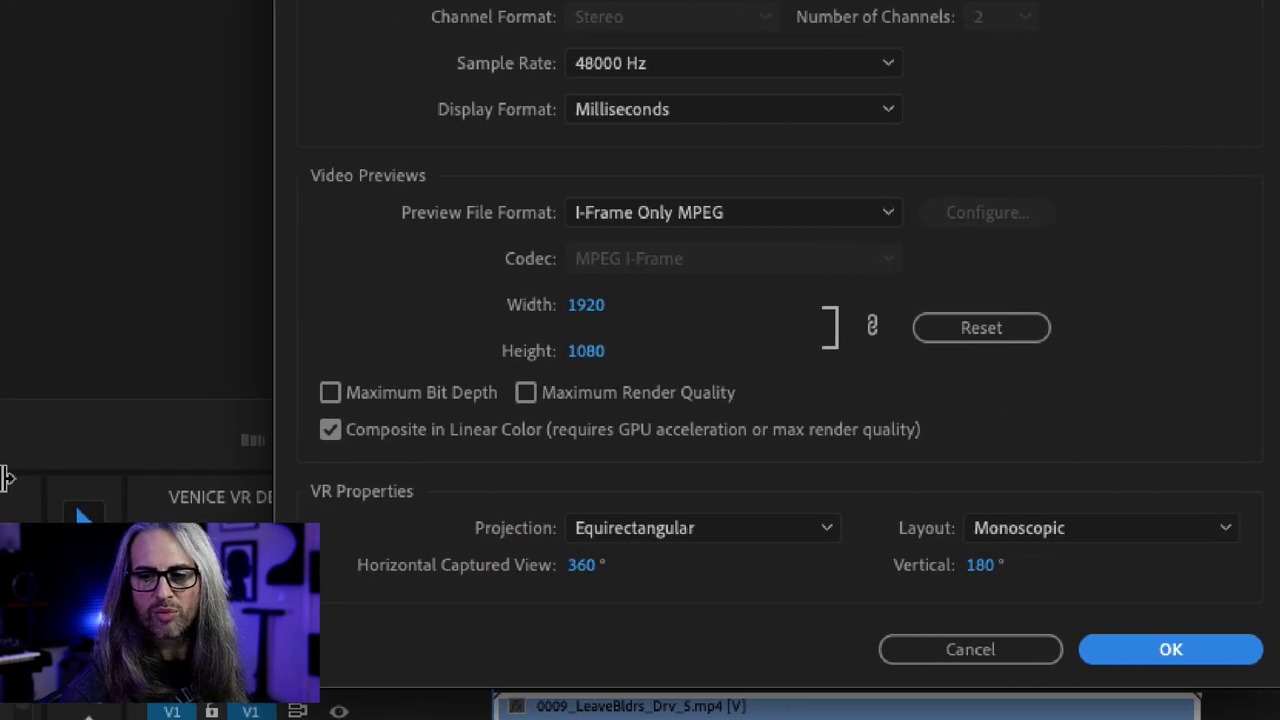
left_click(800, 533)
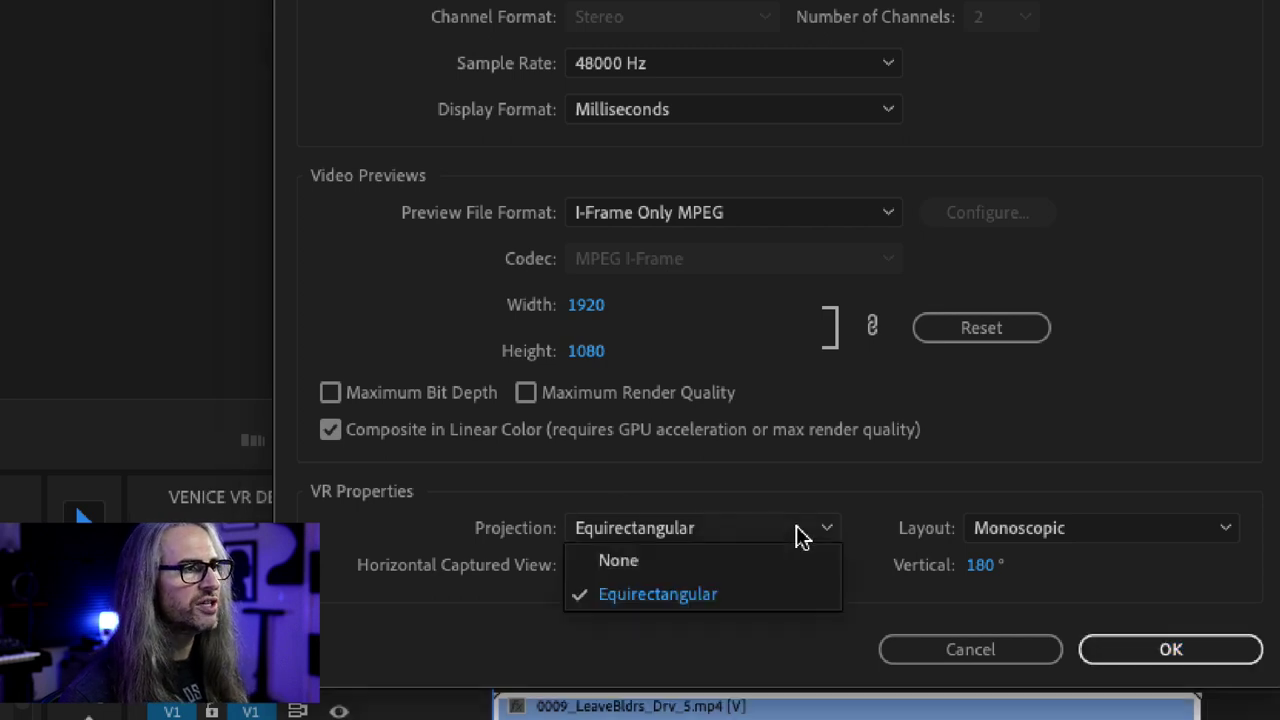
left_click(724, 632)
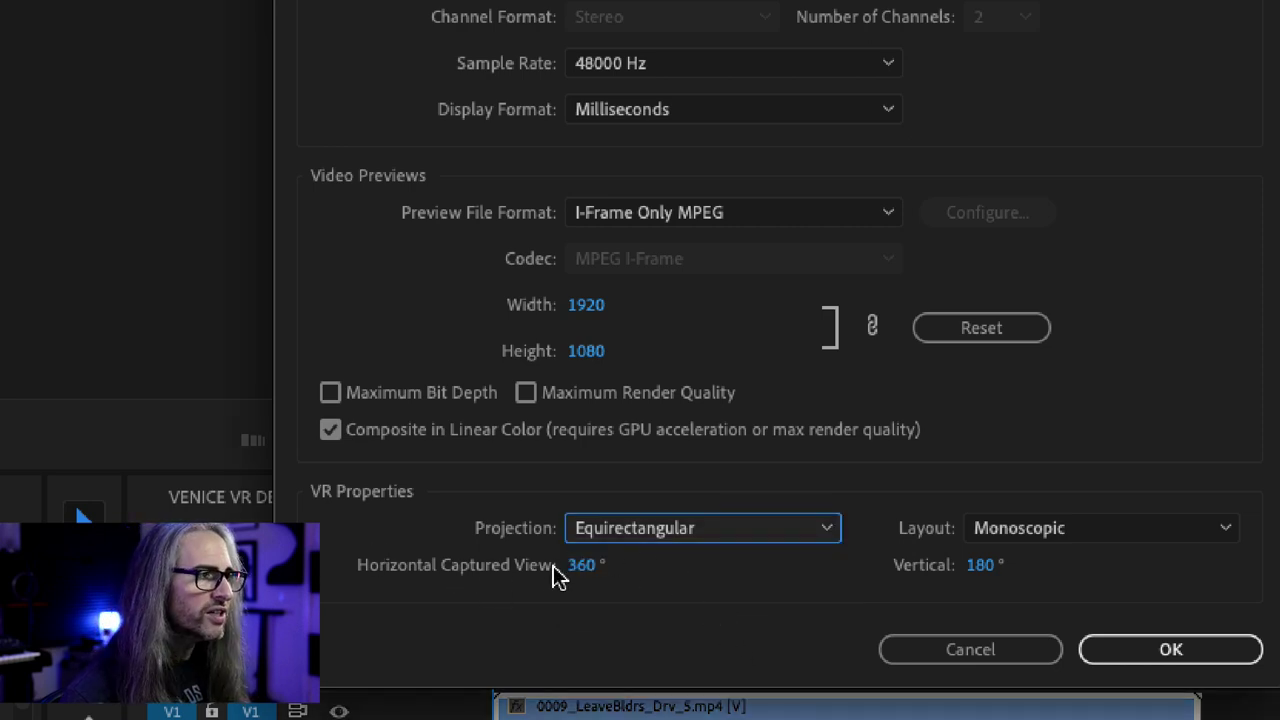
left_click(1168, 538)
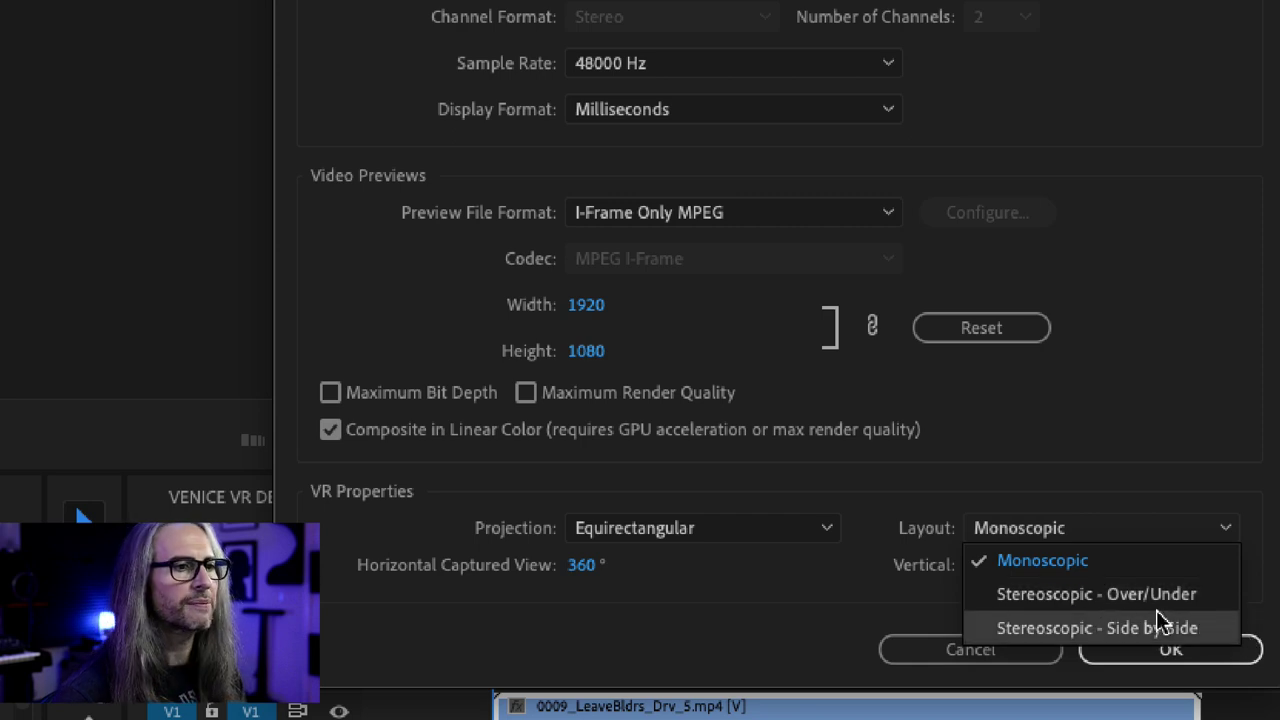
left_click(1063, 560)
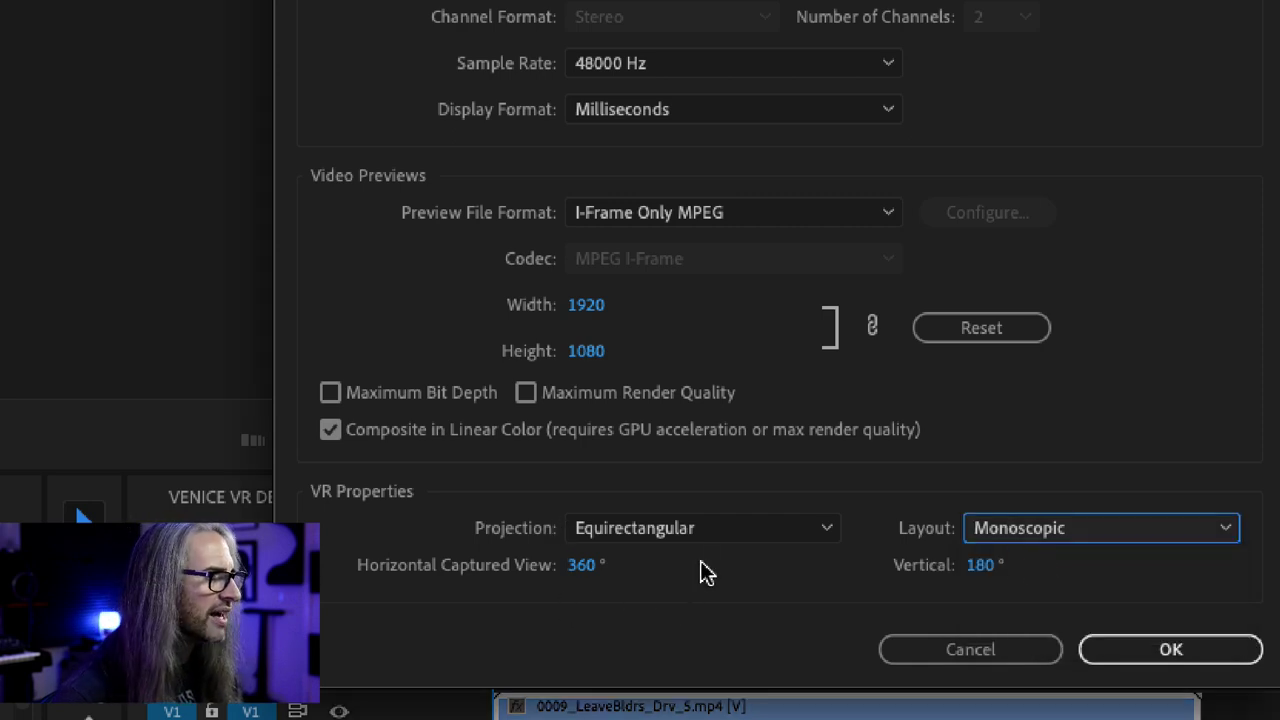
left_click(1166, 651)
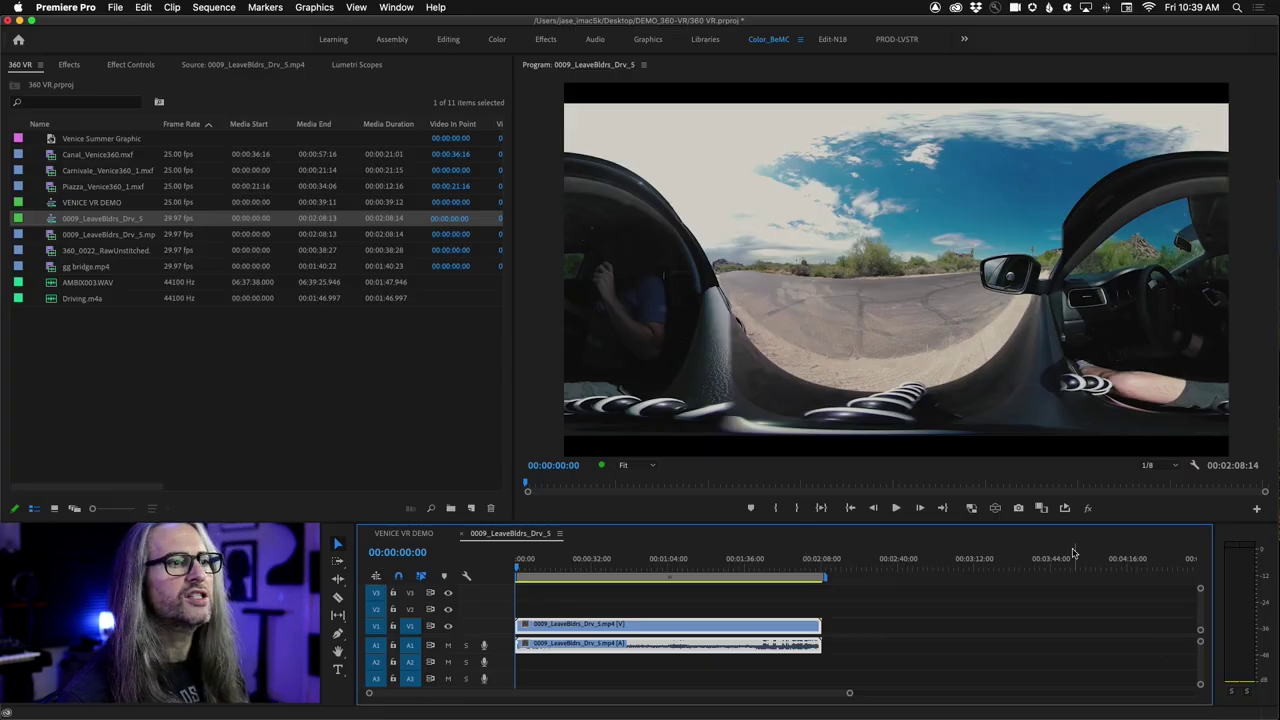
Step: Turn on the VR video display in the Program monitor and look around the car scene in several directions
left_click(995, 510)
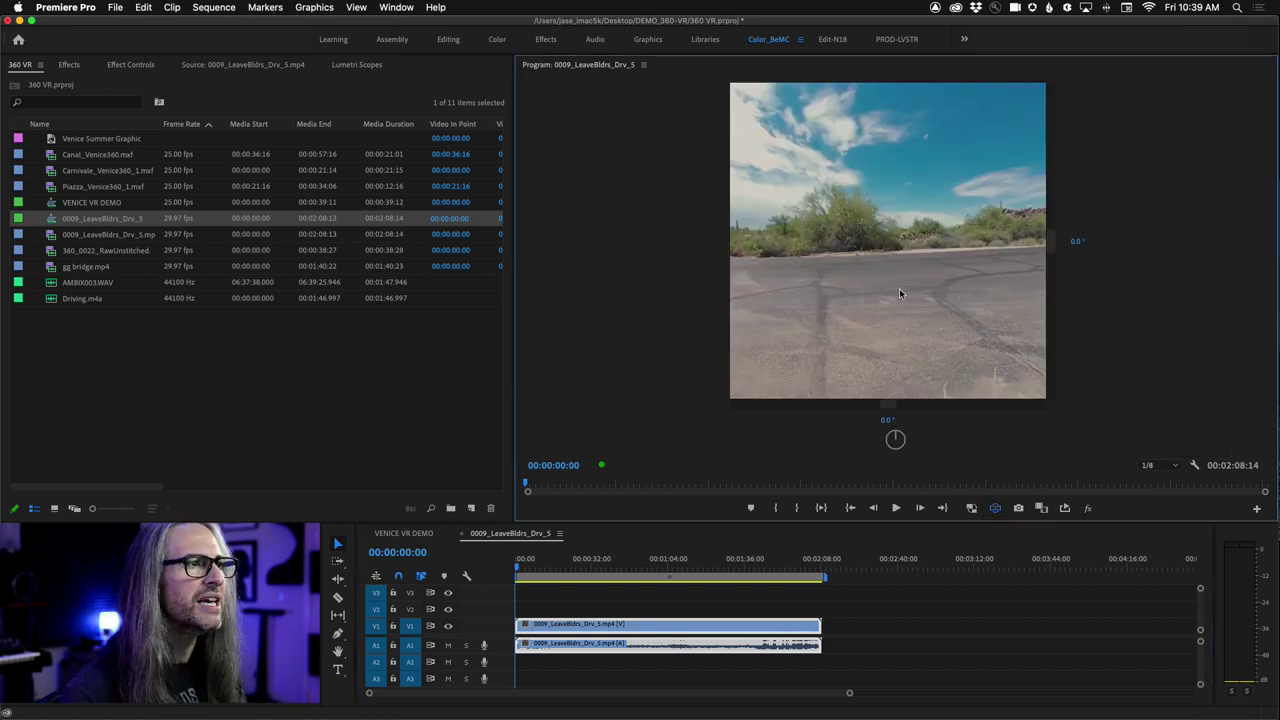
left_click_drag(941, 263, 698, 282)
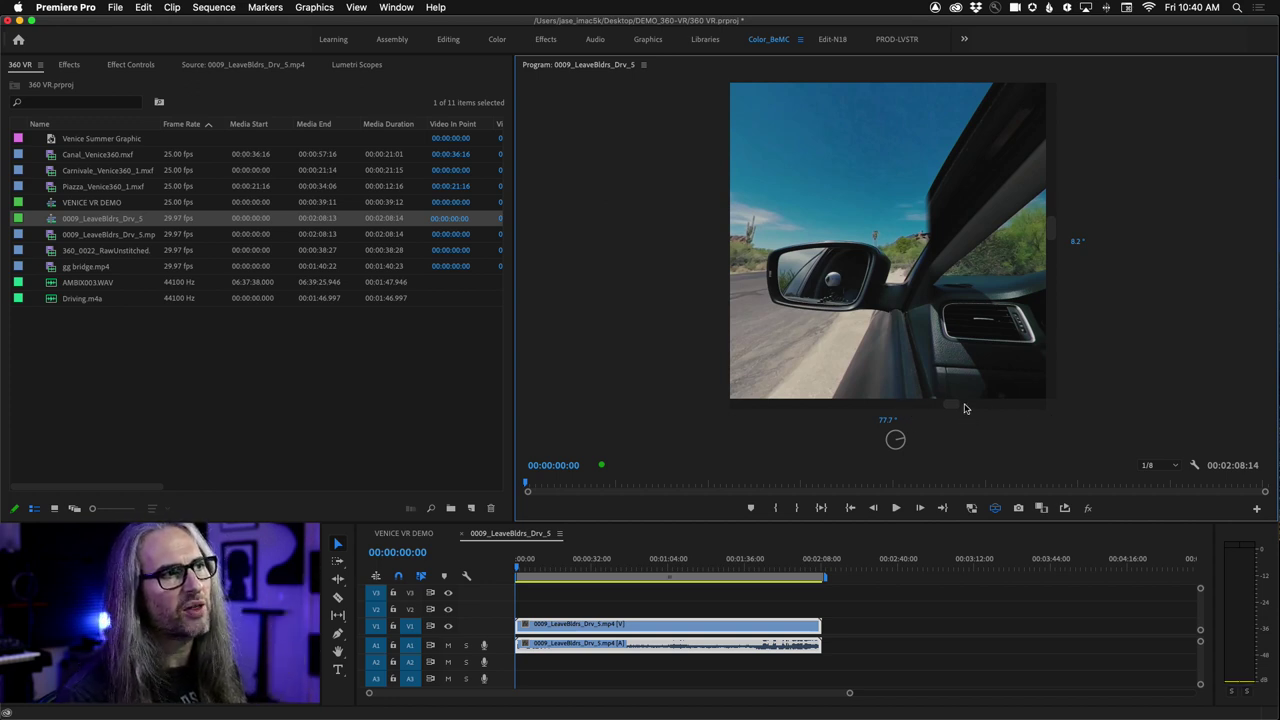
left_click_drag(953, 405, 895, 411)
mouse_move(788, 406)
left_mouse_down()
mouse_move(994, 408)
mouse_move(785, 406)
left_mouse_up()
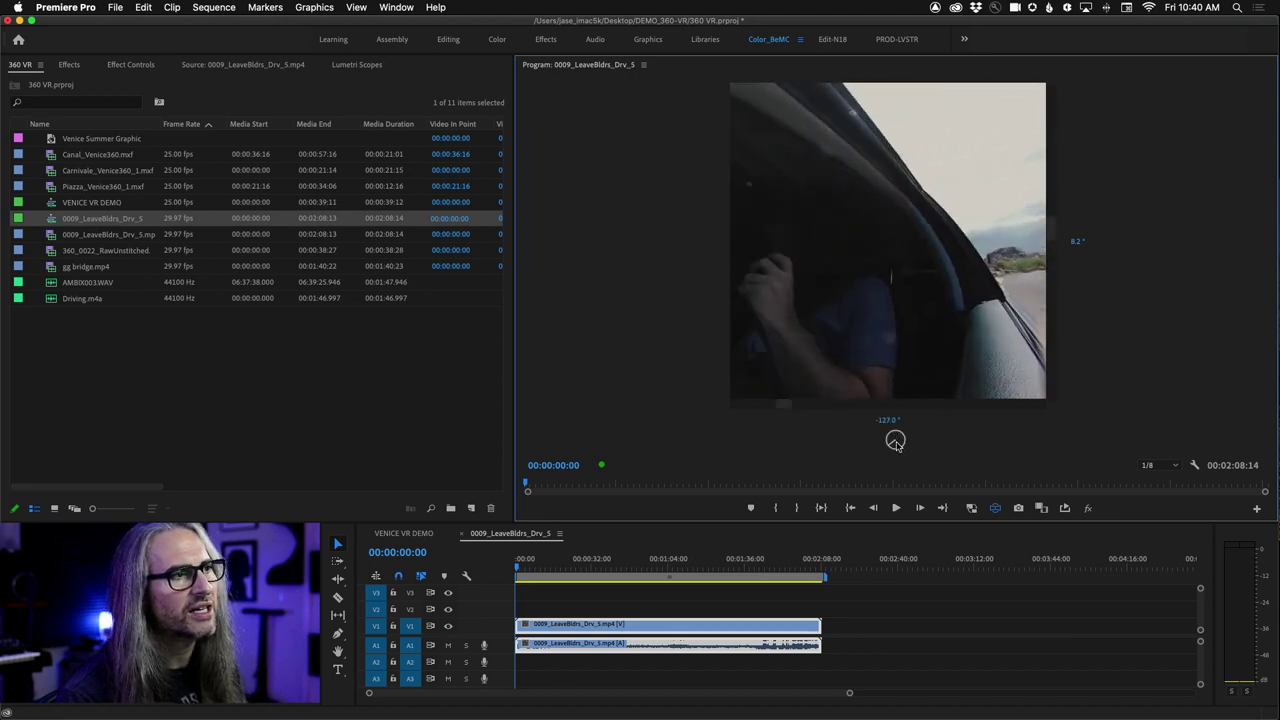
left_click_drag(894, 438, 970, 345)
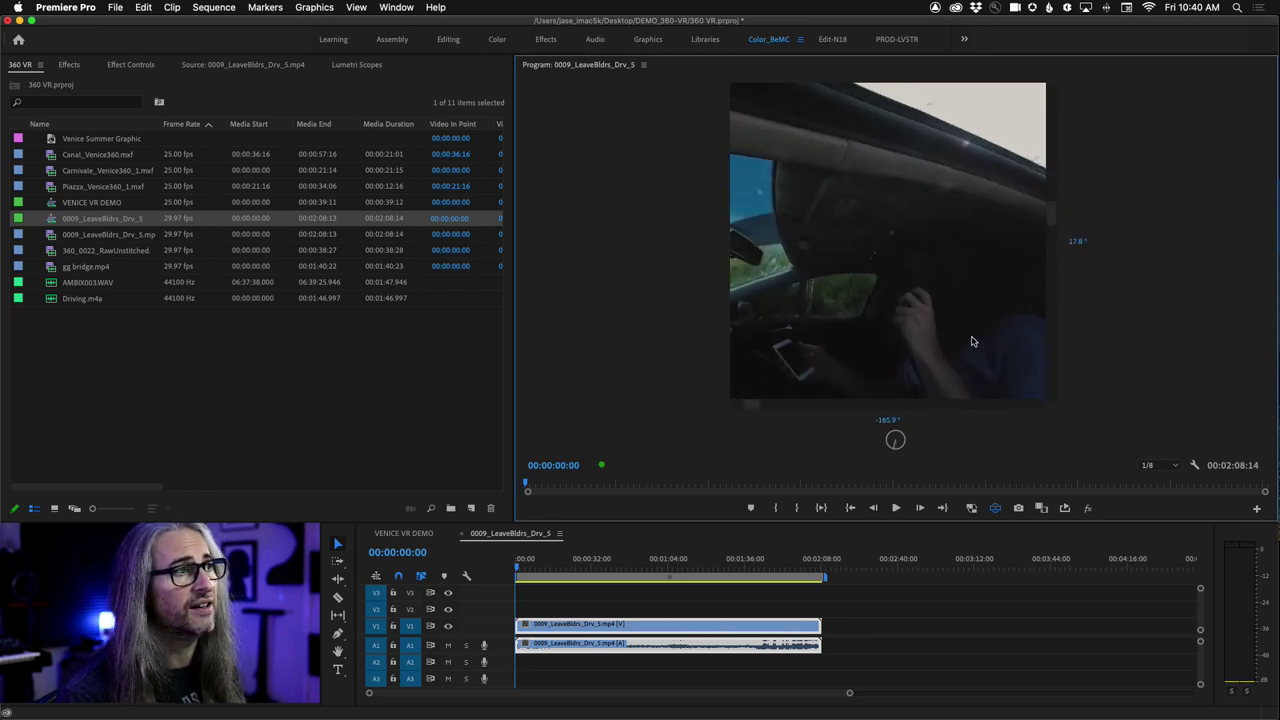
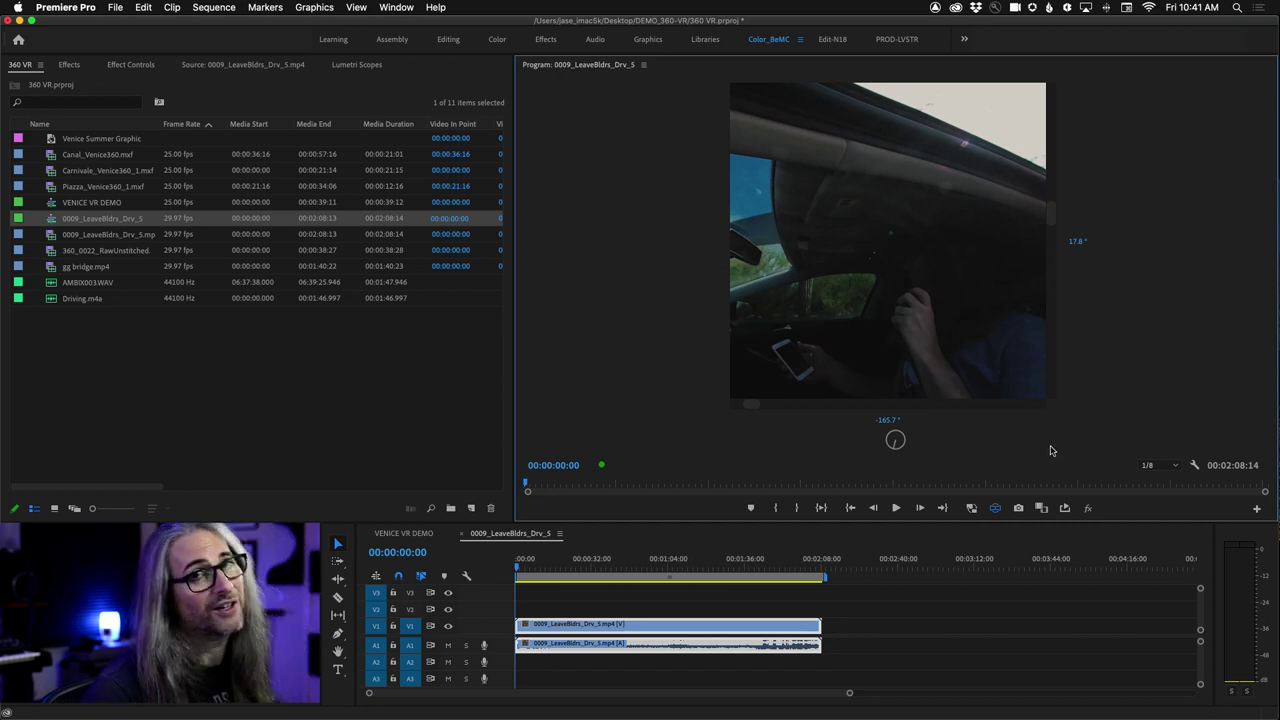
left_click_drag(884, 281, 715, 347)
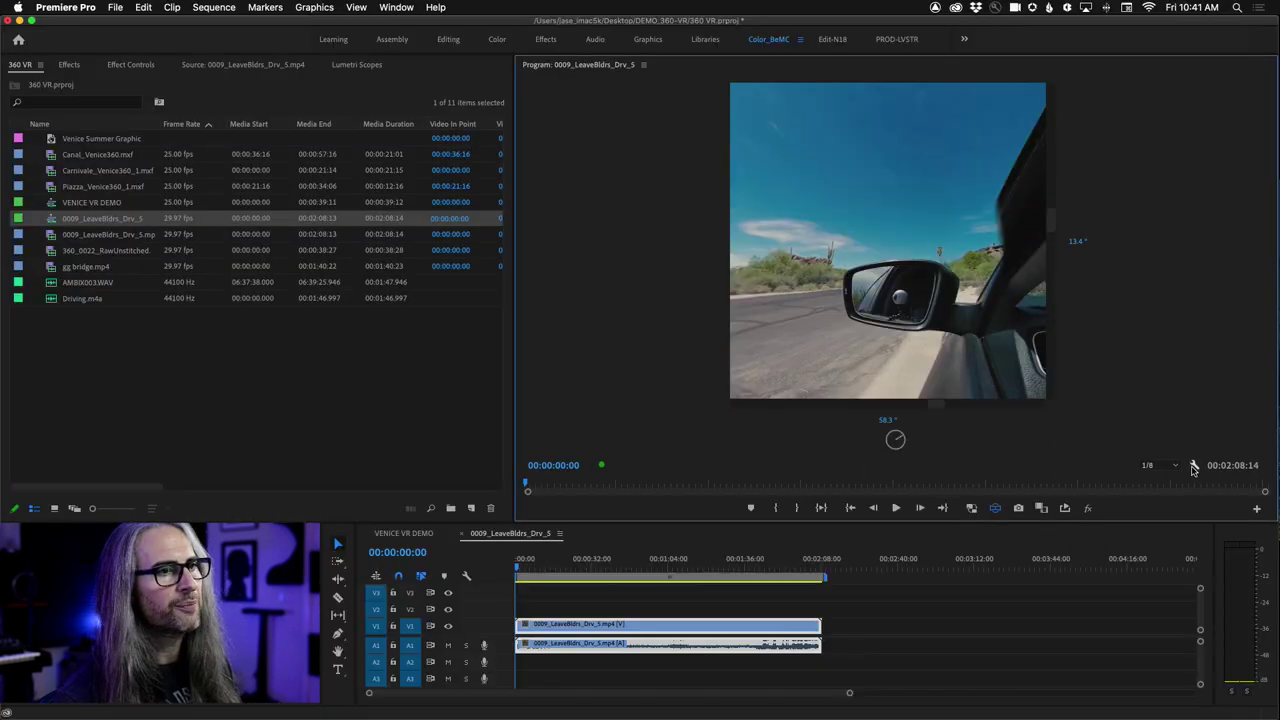
Step: Hide the VR video controls in the Program monitor and look around toward the car's side mirror without them
left_click(1077, 466)
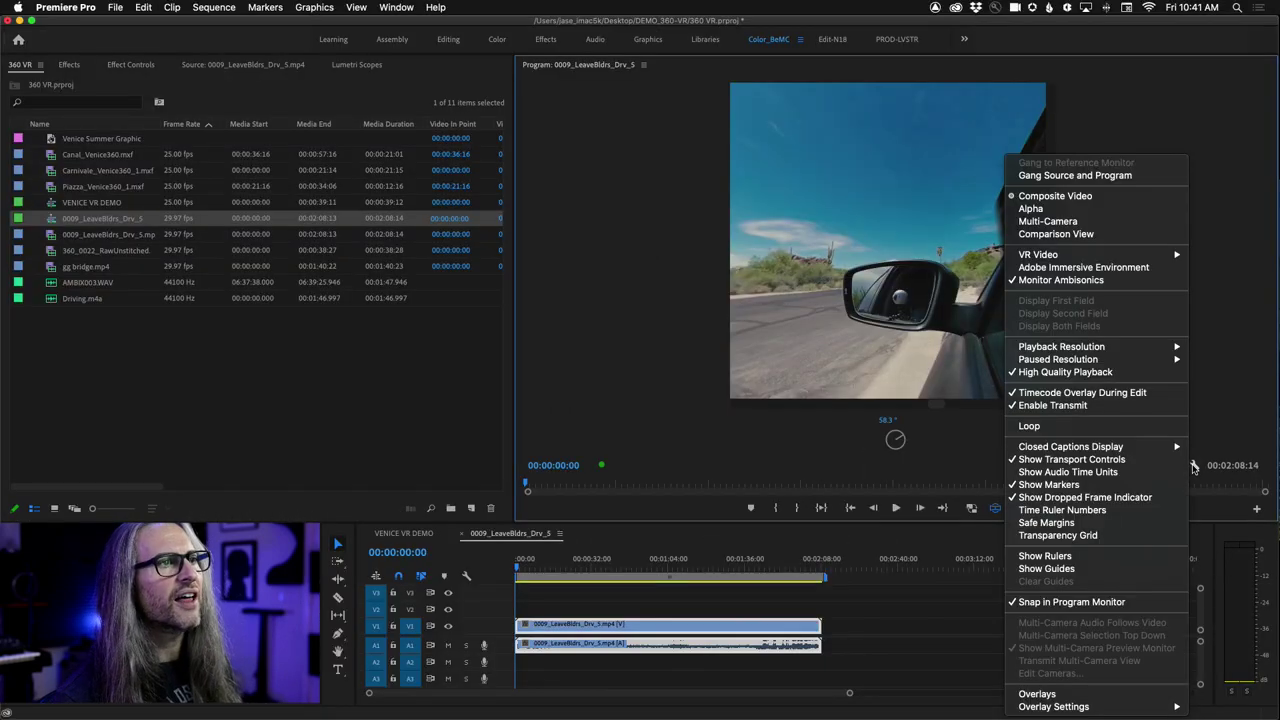
mouse_move(1155, 255)
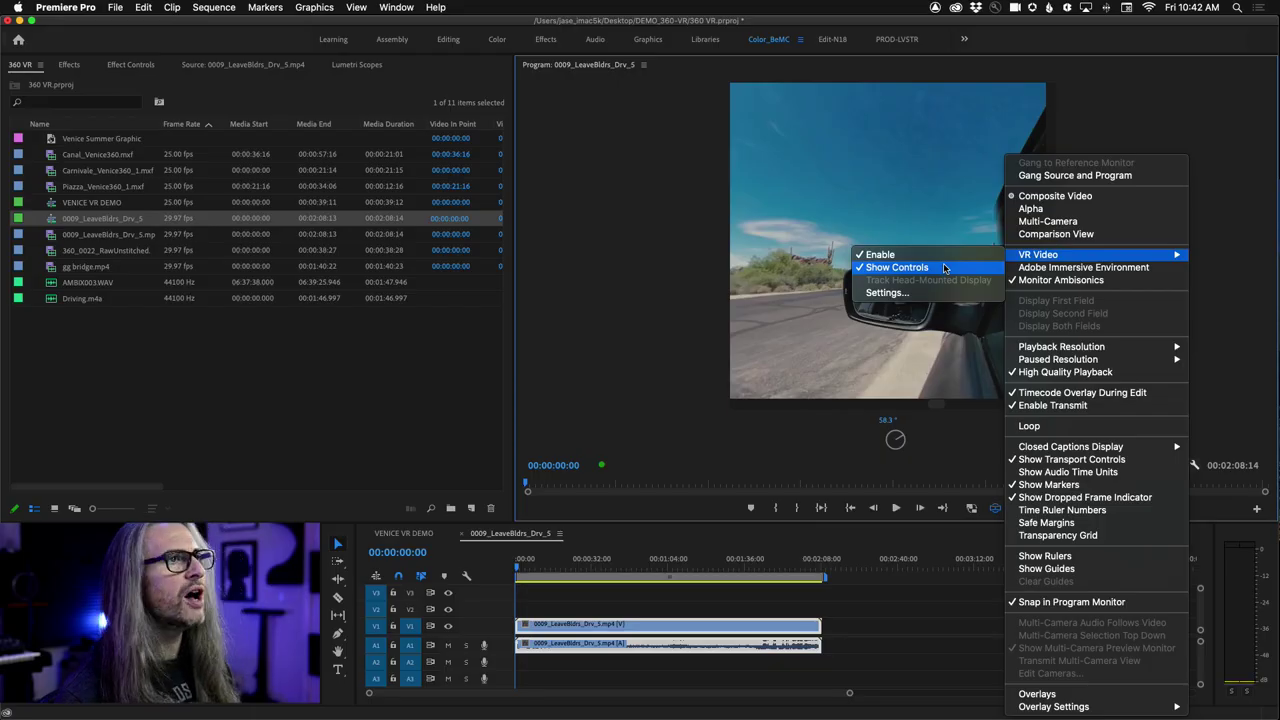
left_click(957, 268)
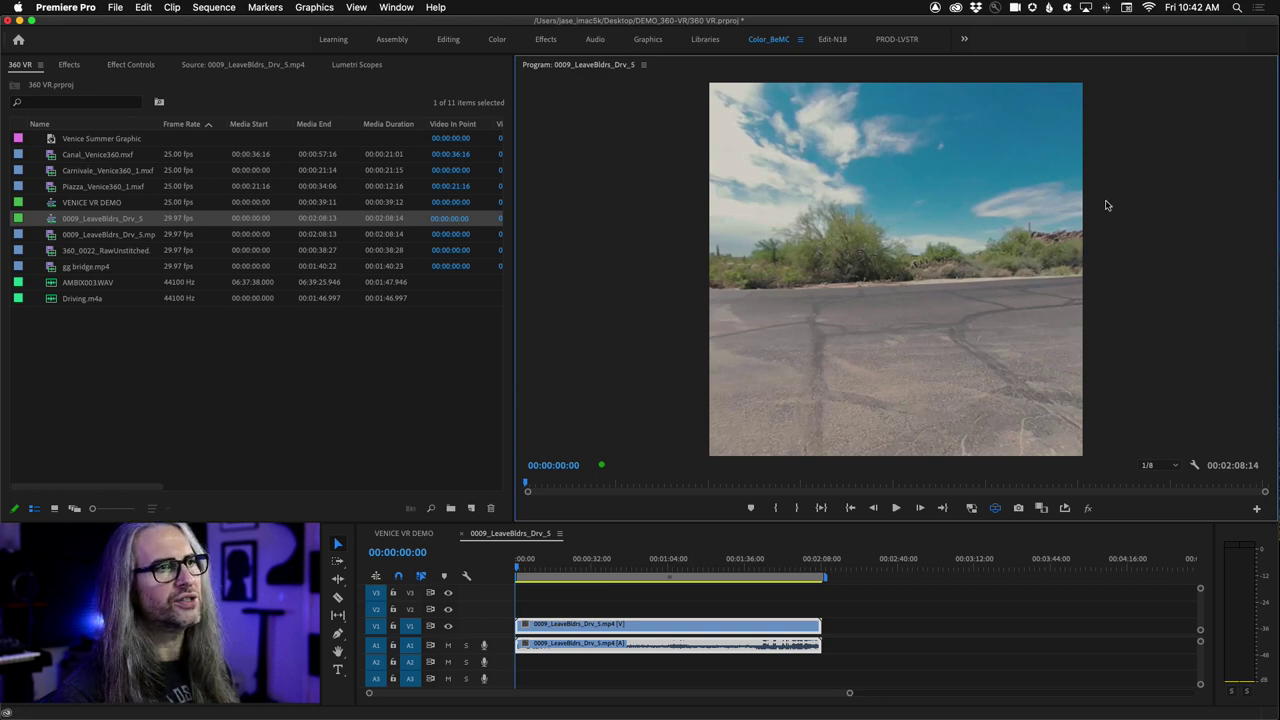
left_click_drag(932, 307, 694, 287)
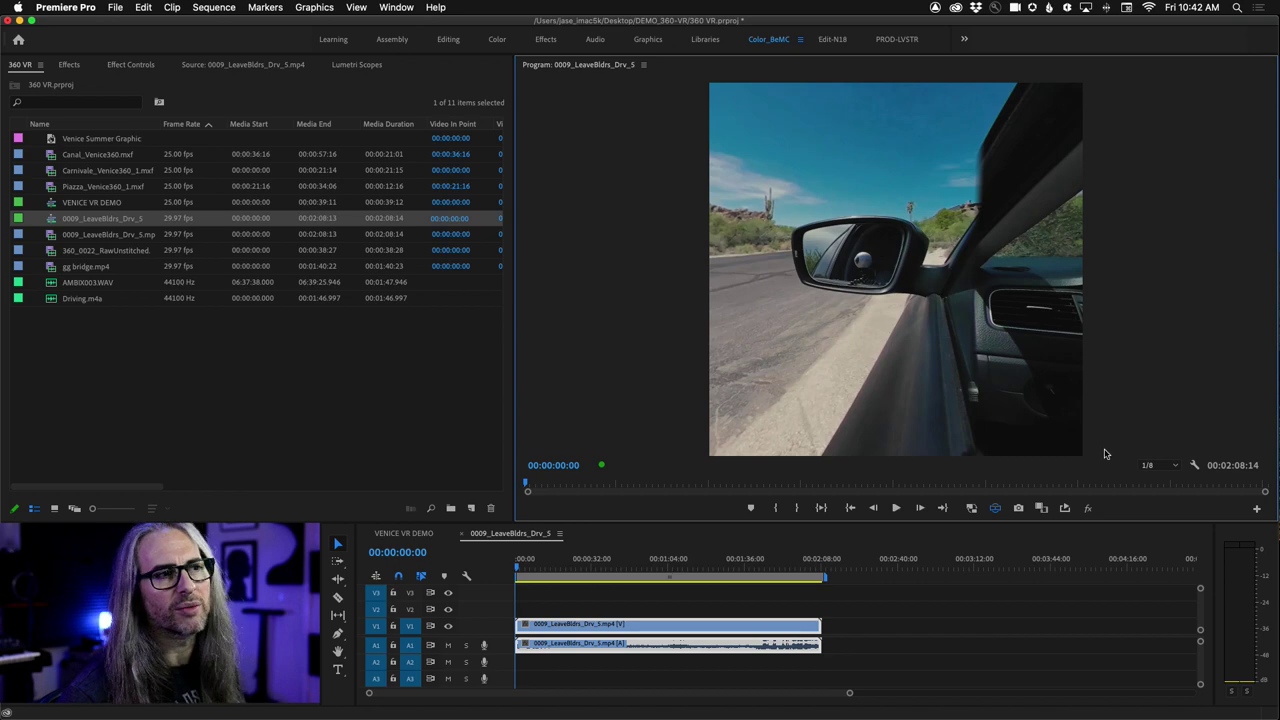
Step: Show the VR video controls around the Program monitor image again
right_click(1191, 462)
mouse_move(1042, 256)
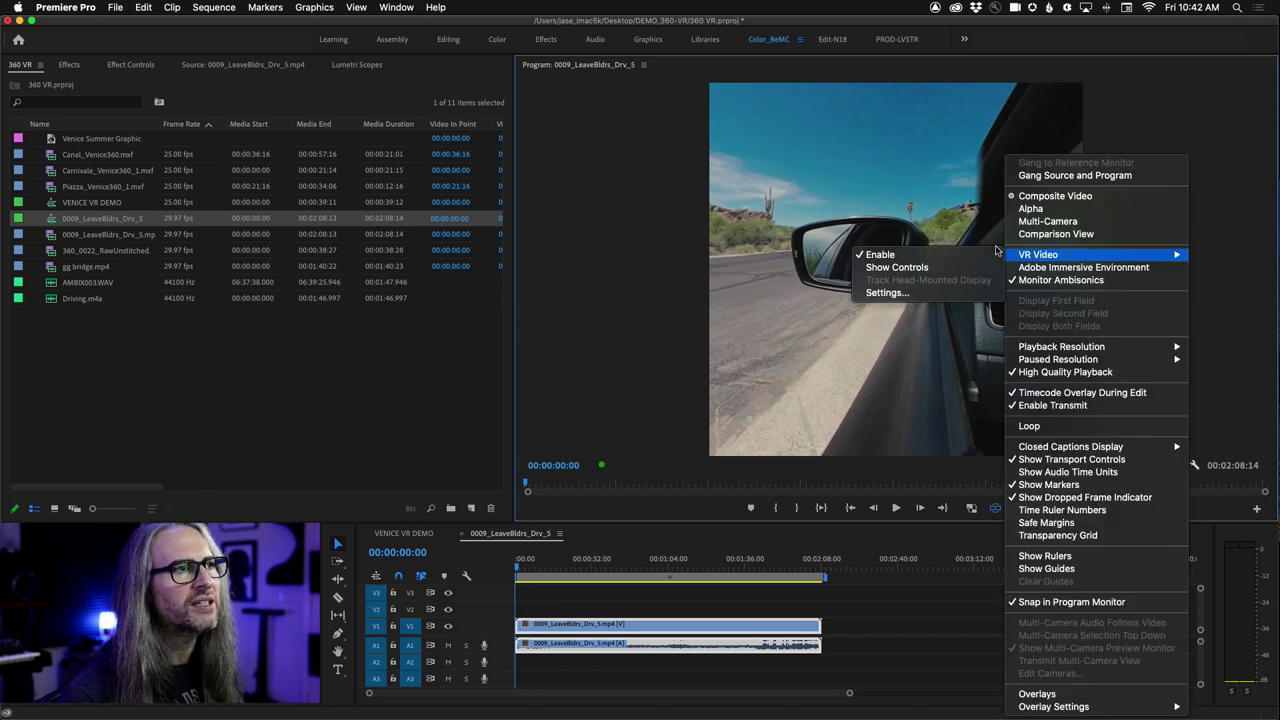
left_click(960, 267)
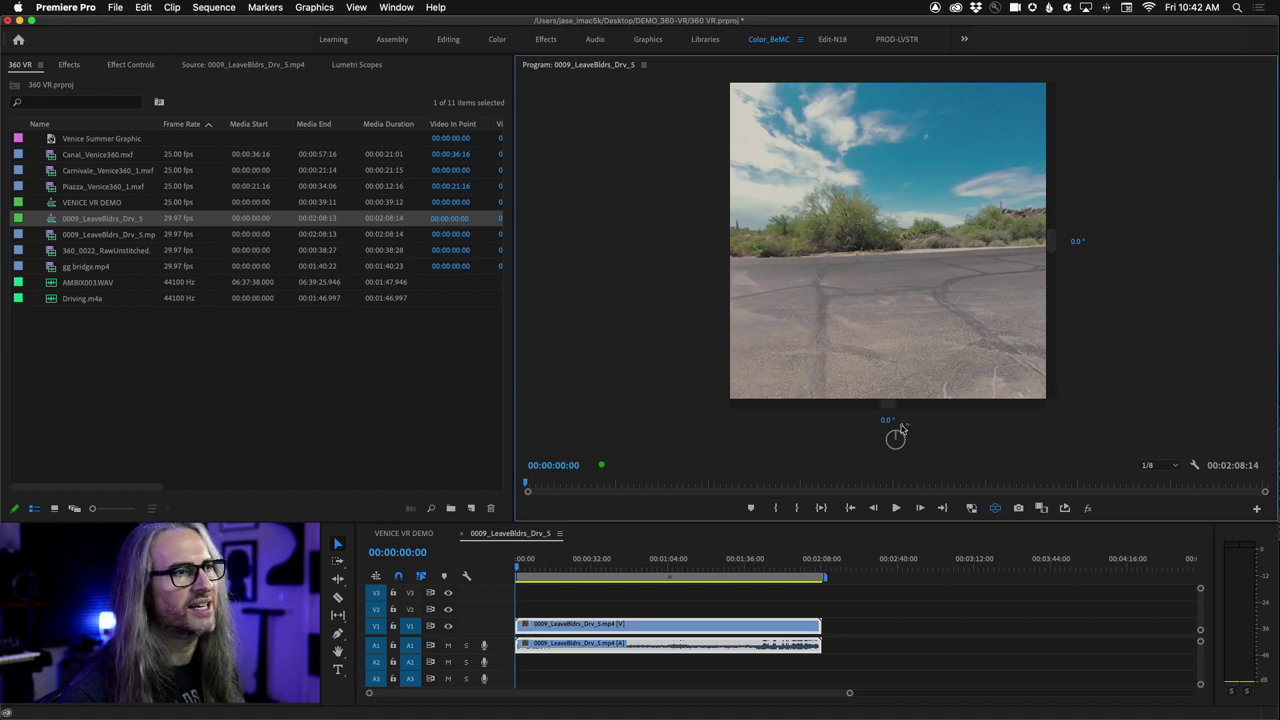
Step: Toggle the Monitor Ambisonics option for the Program monitor
right_click(1195, 462)
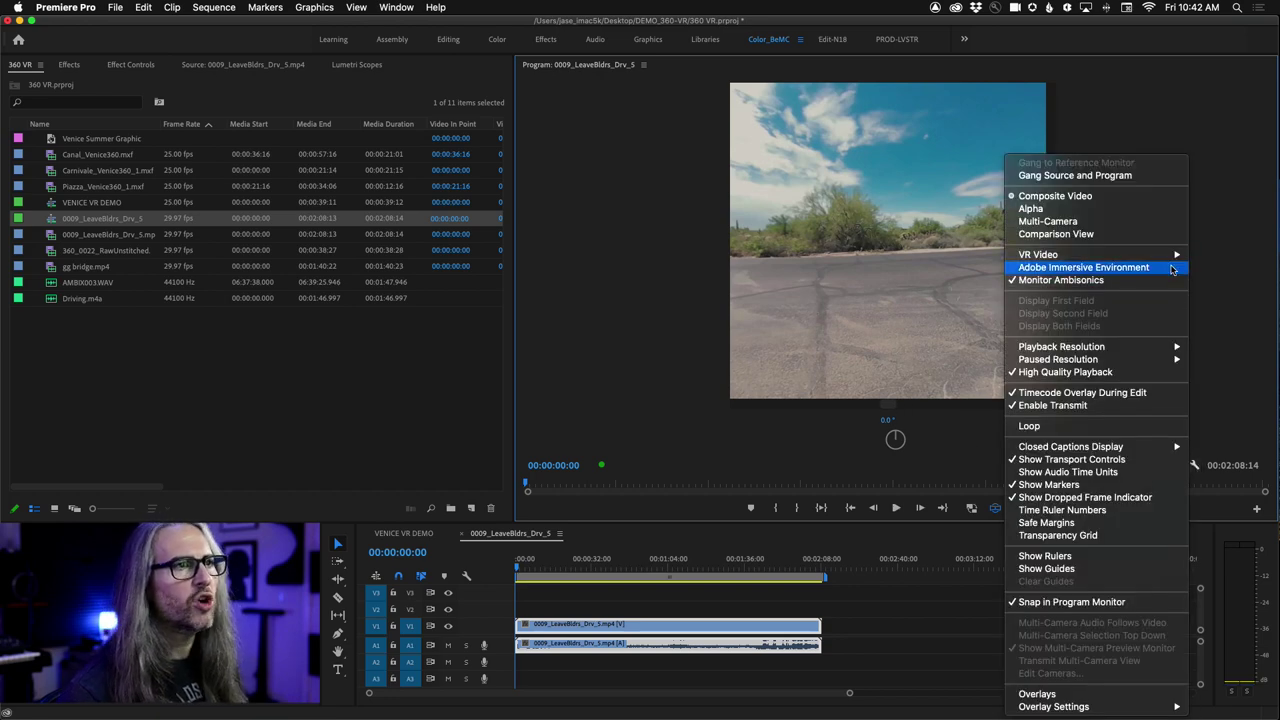
left_click(1168, 280)
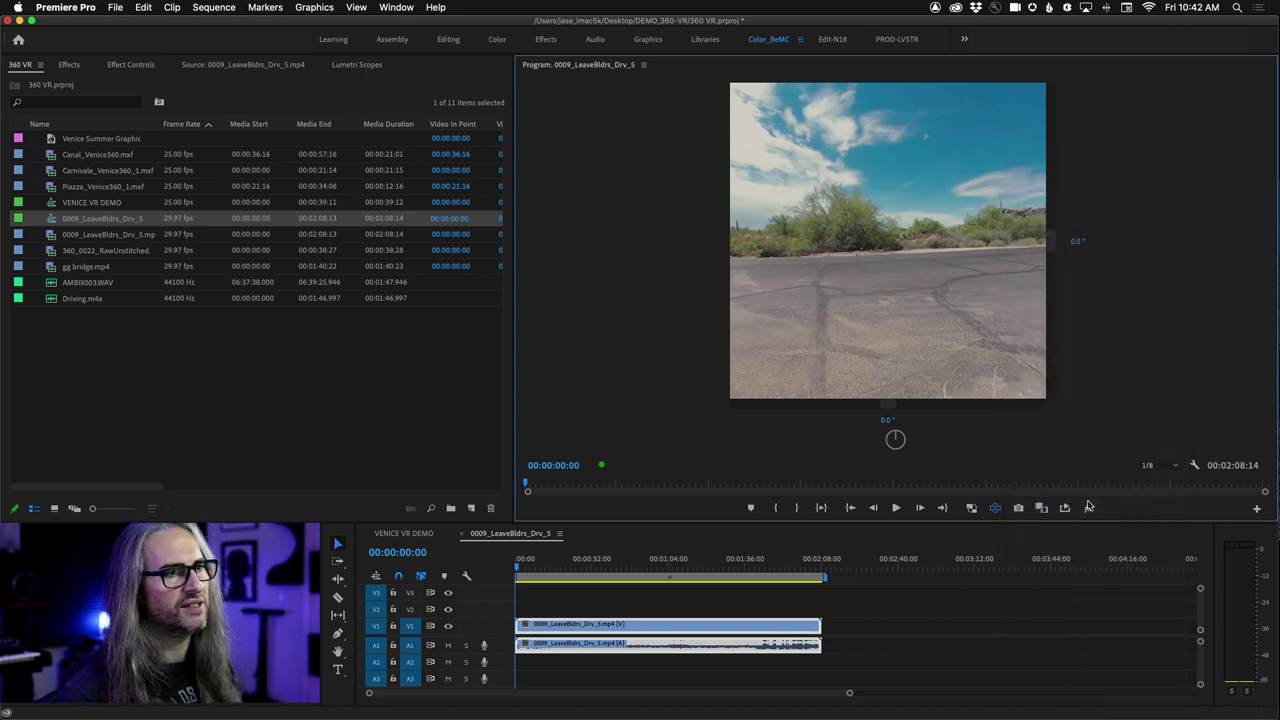
right_click(1193, 468)
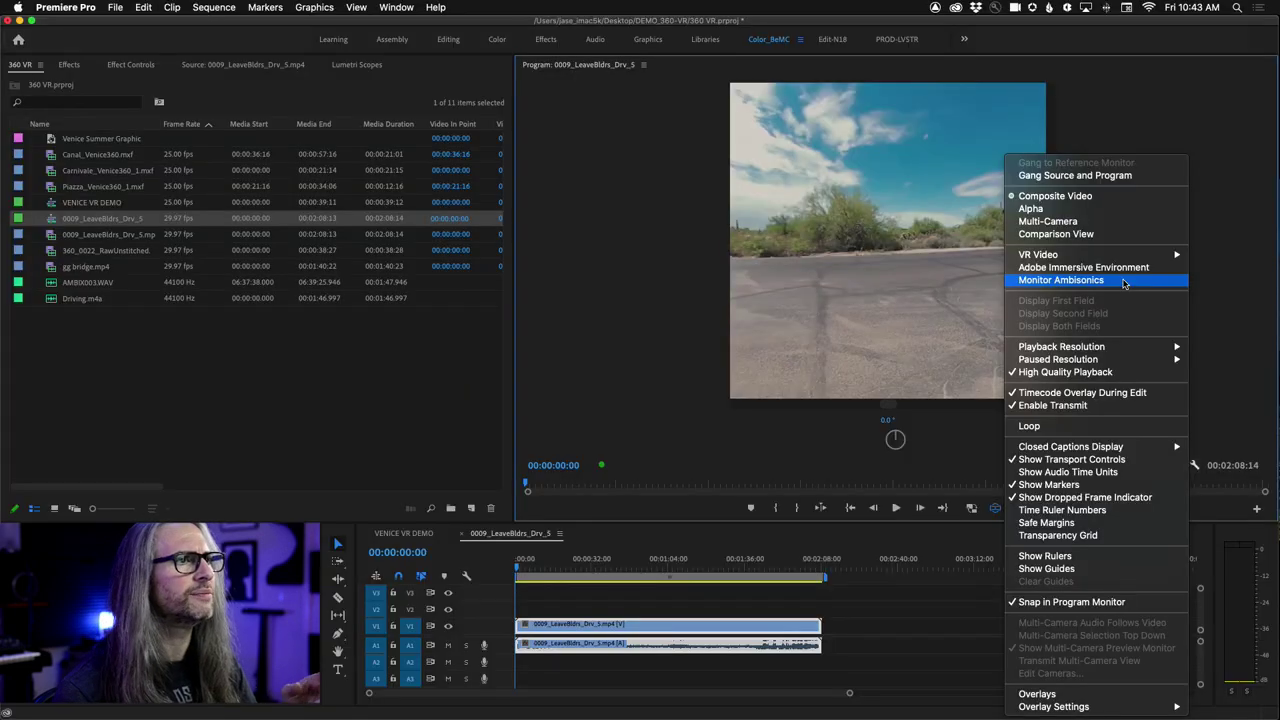
left_click(802, 254)
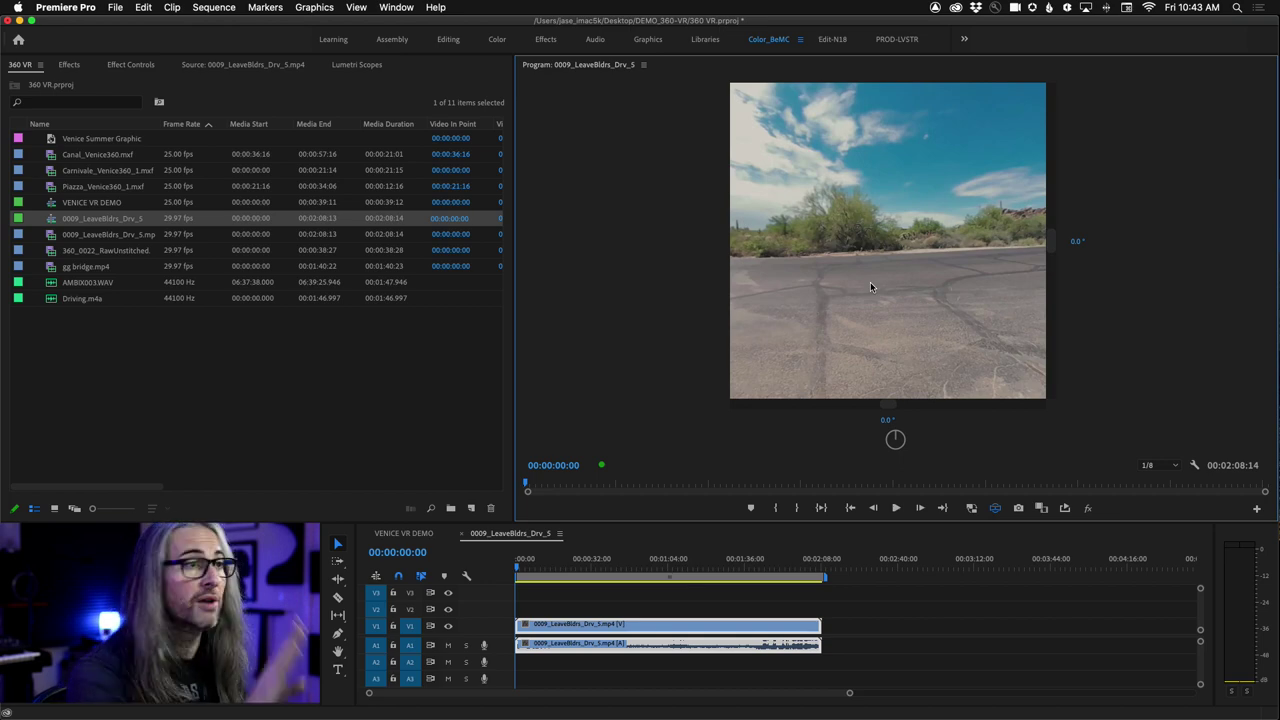
Step: Set the VR monitor view to 180° horizontal and 90° vertical, and look around toward the steering wheel
left_click(1194, 465)
mouse_move(1096, 258)
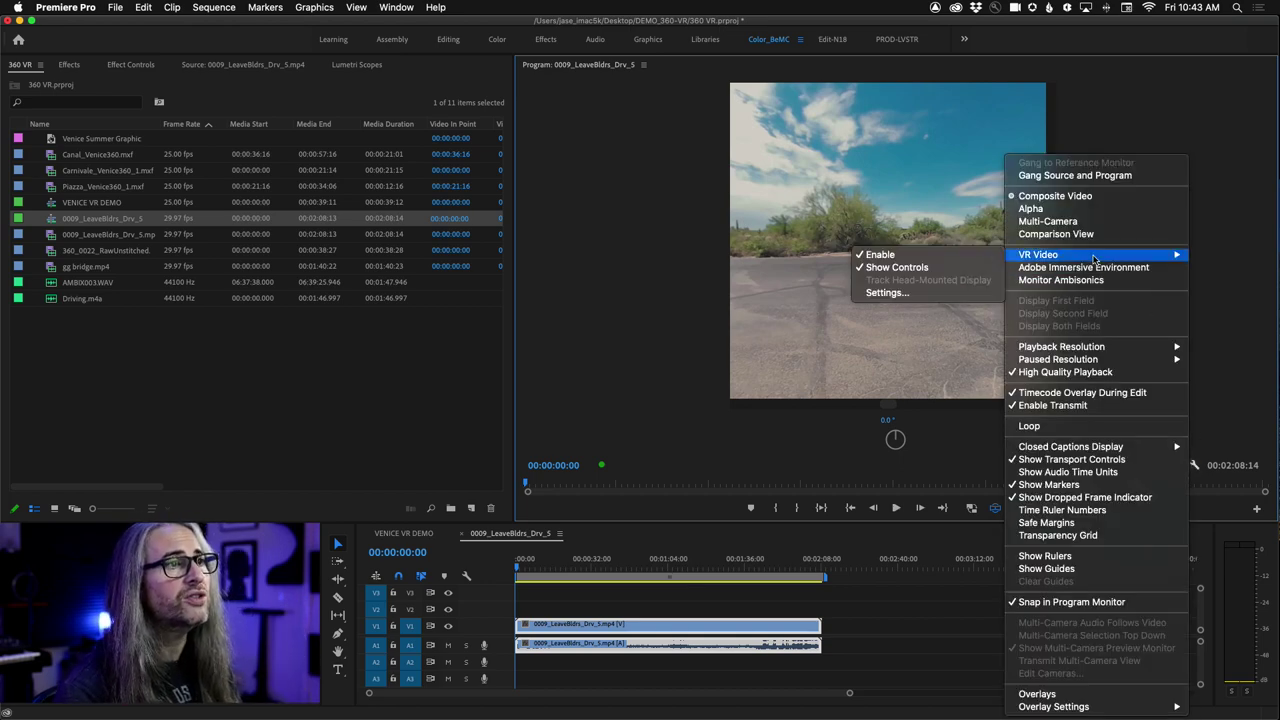
left_click(947, 293)
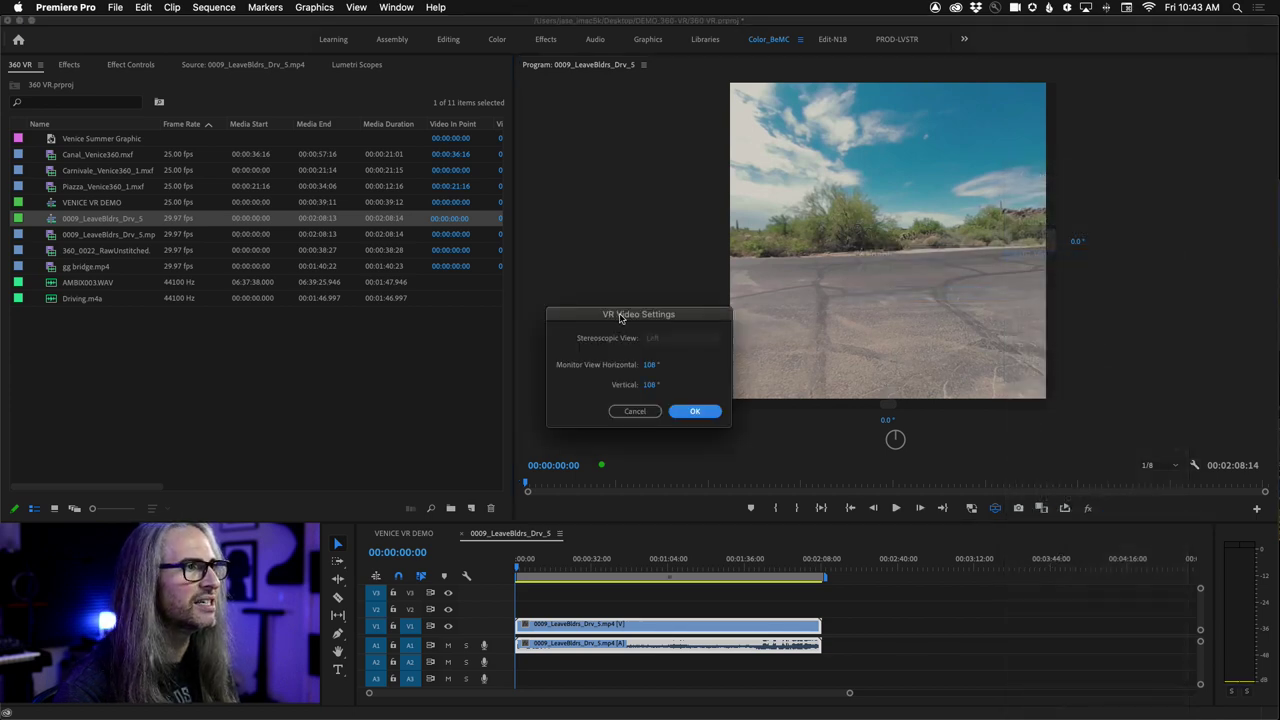
left_click_drag(617, 314, 606, 122)
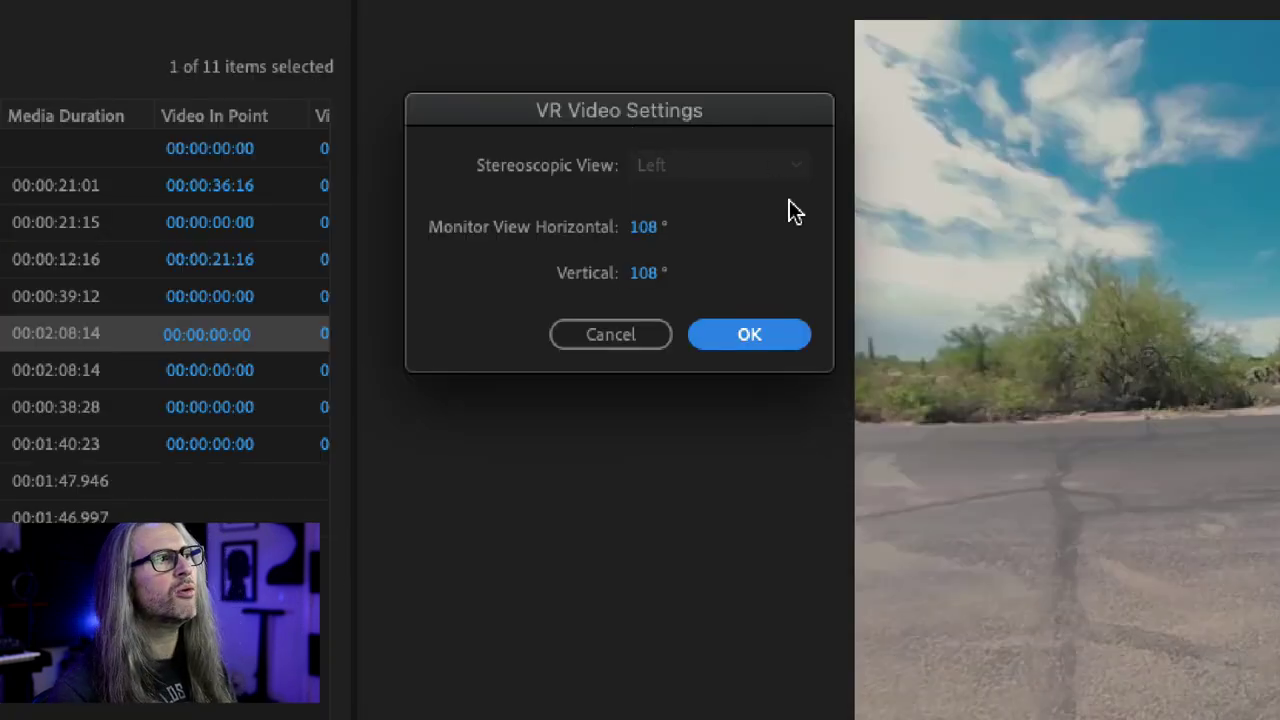
left_click(642, 227)
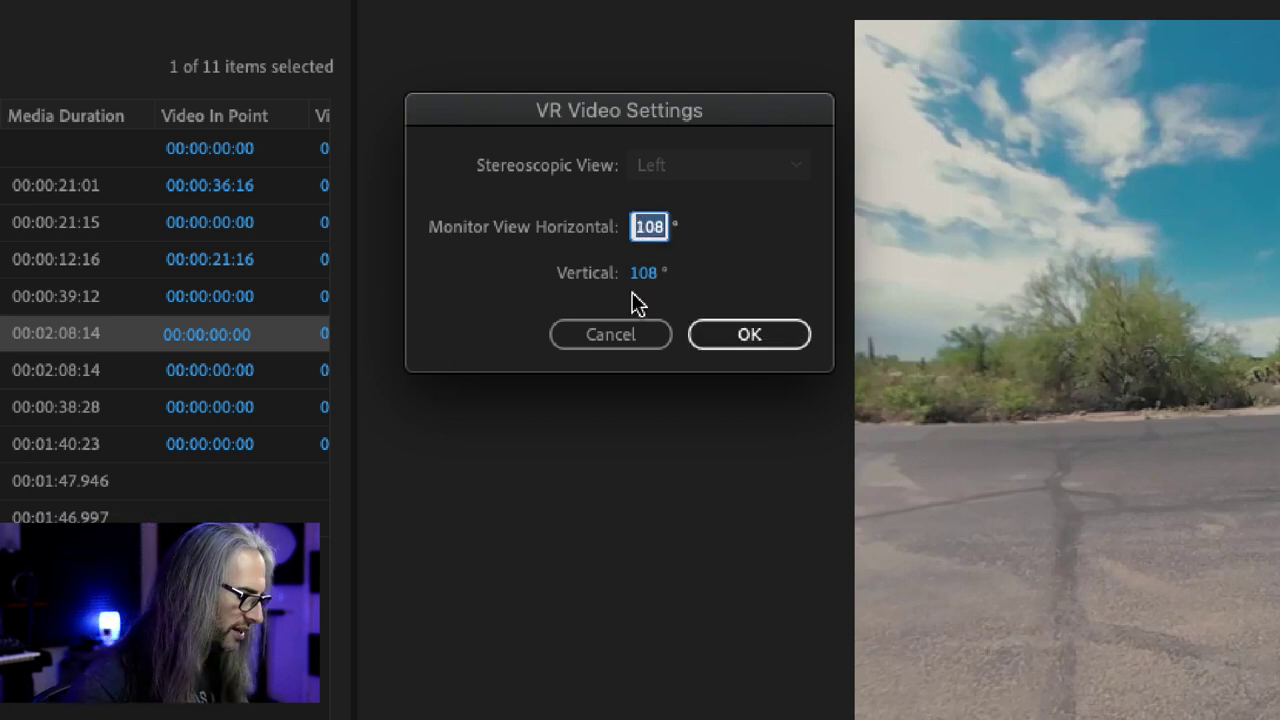
type("180")
left_click(642, 273)
type("90")
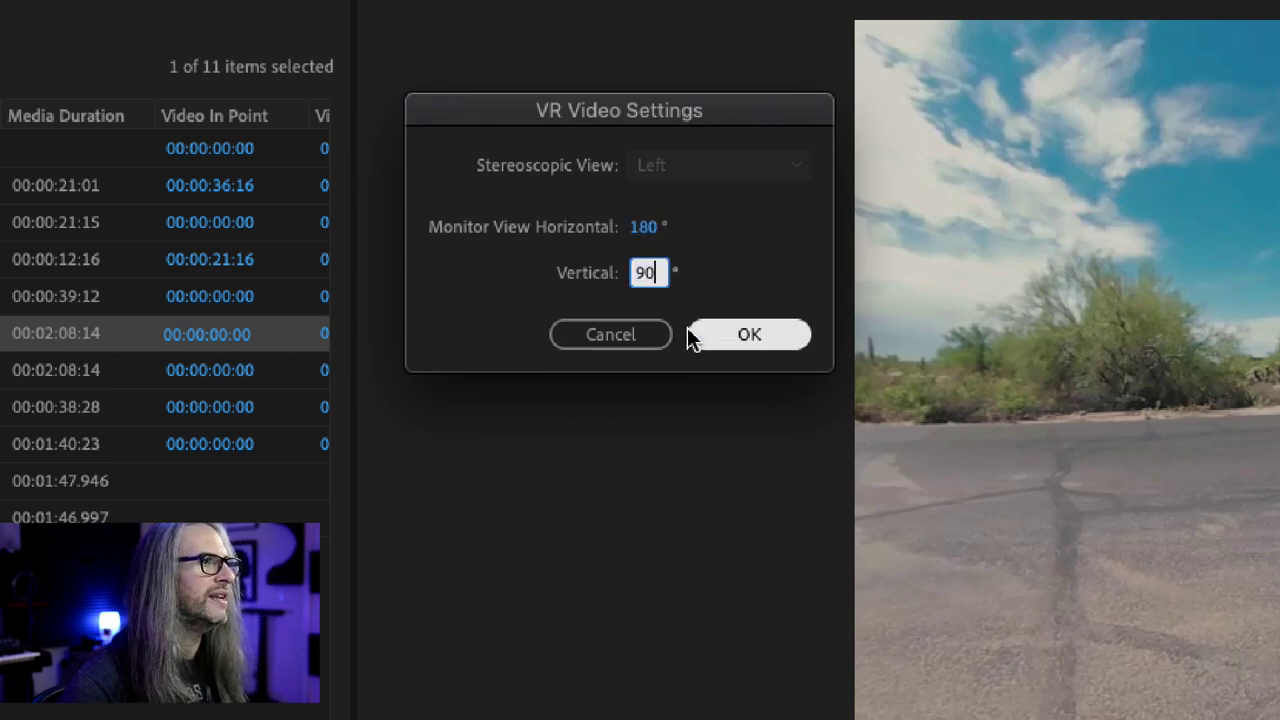
left_click(749, 338)
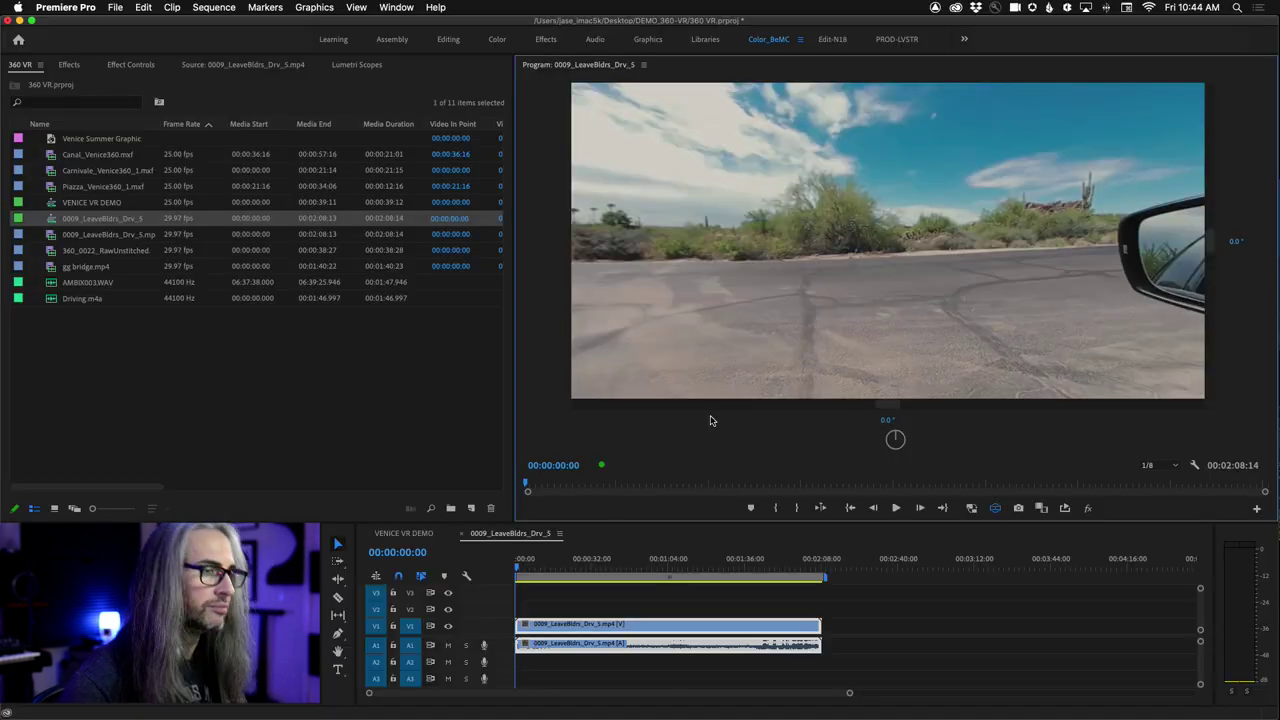
left_click_drag(857, 286, 1062, 277)
left_click_drag(822, 268, 887, 314)
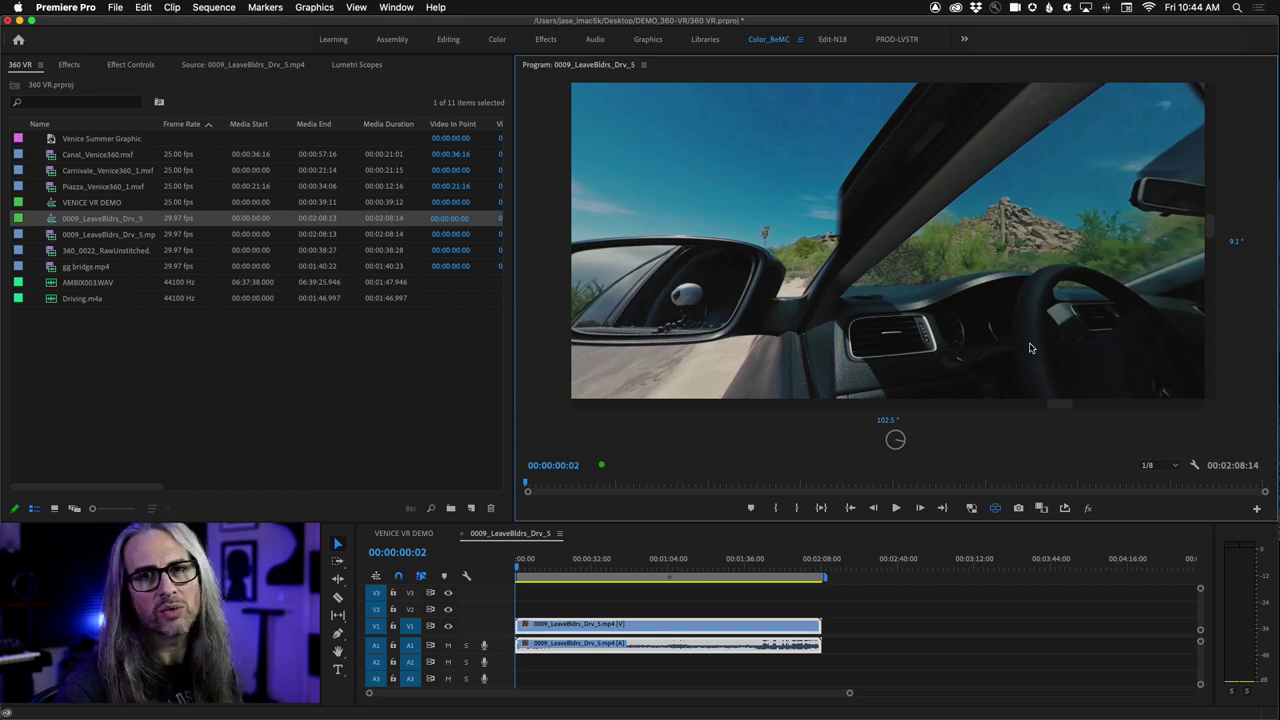
Step: Set the horizontal VR monitor view to 160° and look around the car's interior and side mirror
left_click(1196, 465)
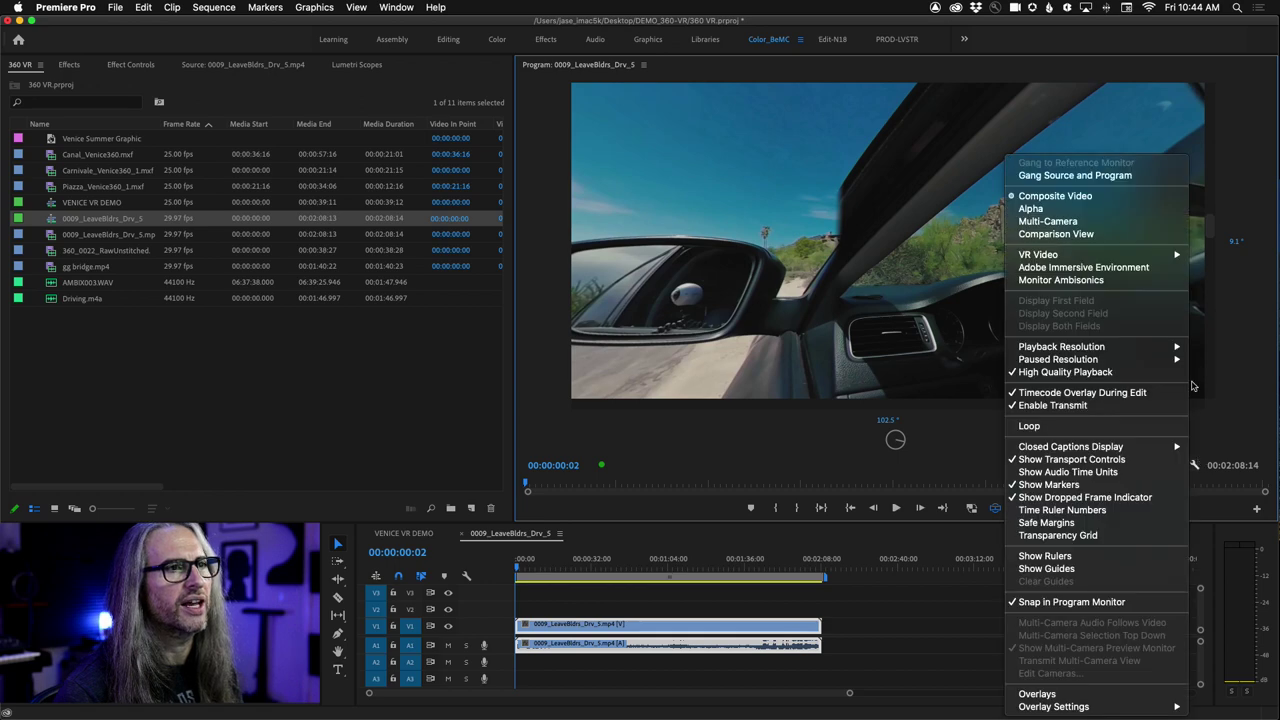
mouse_move(1112, 262)
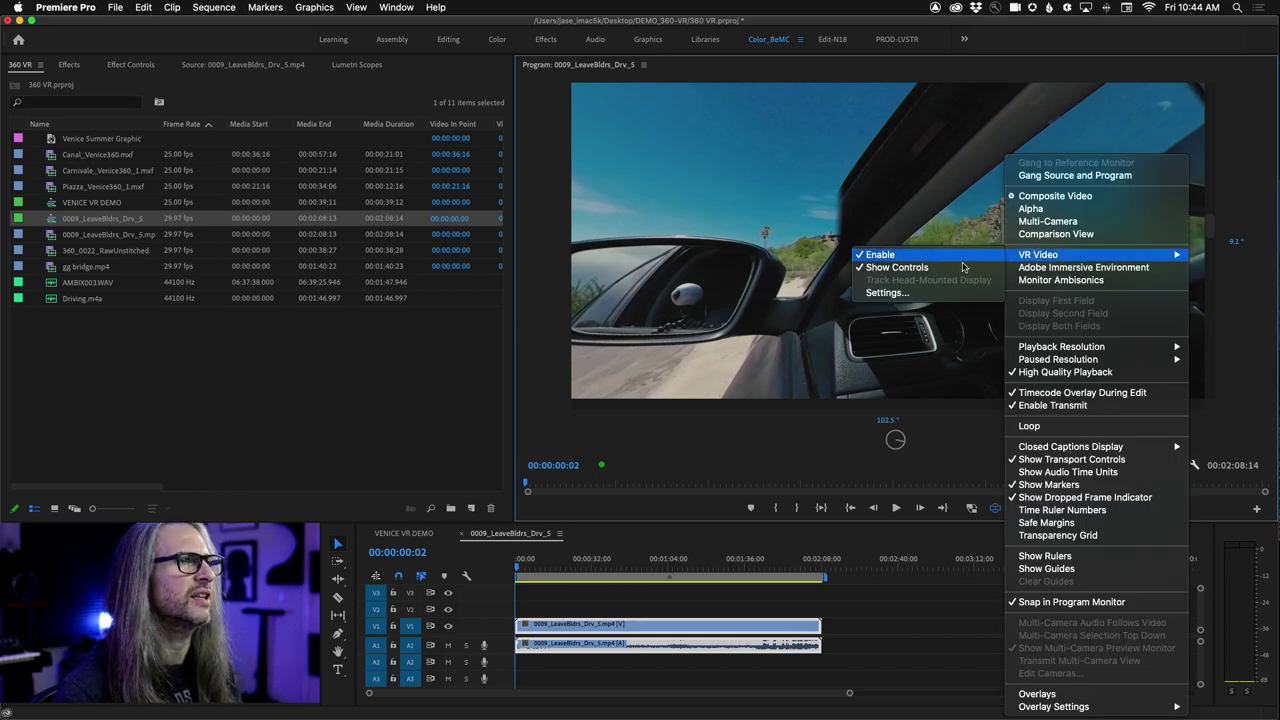
left_click(947, 295)
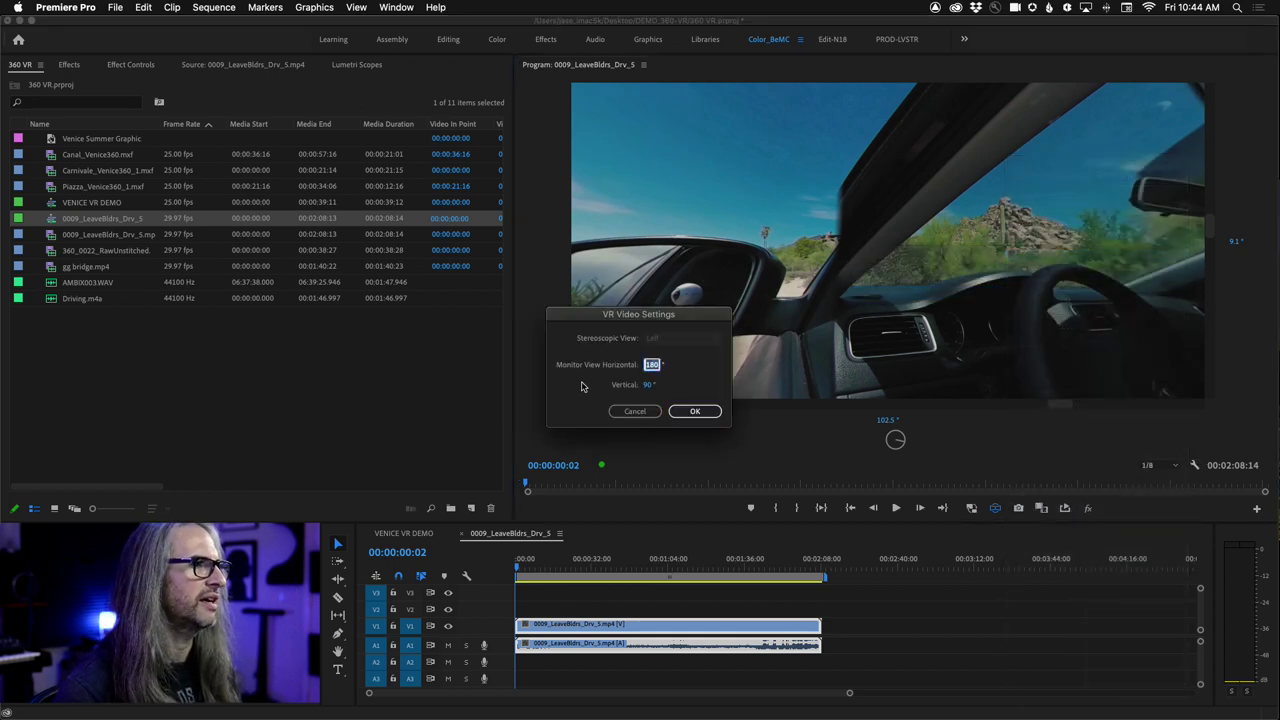
type("1")
key("Tab")
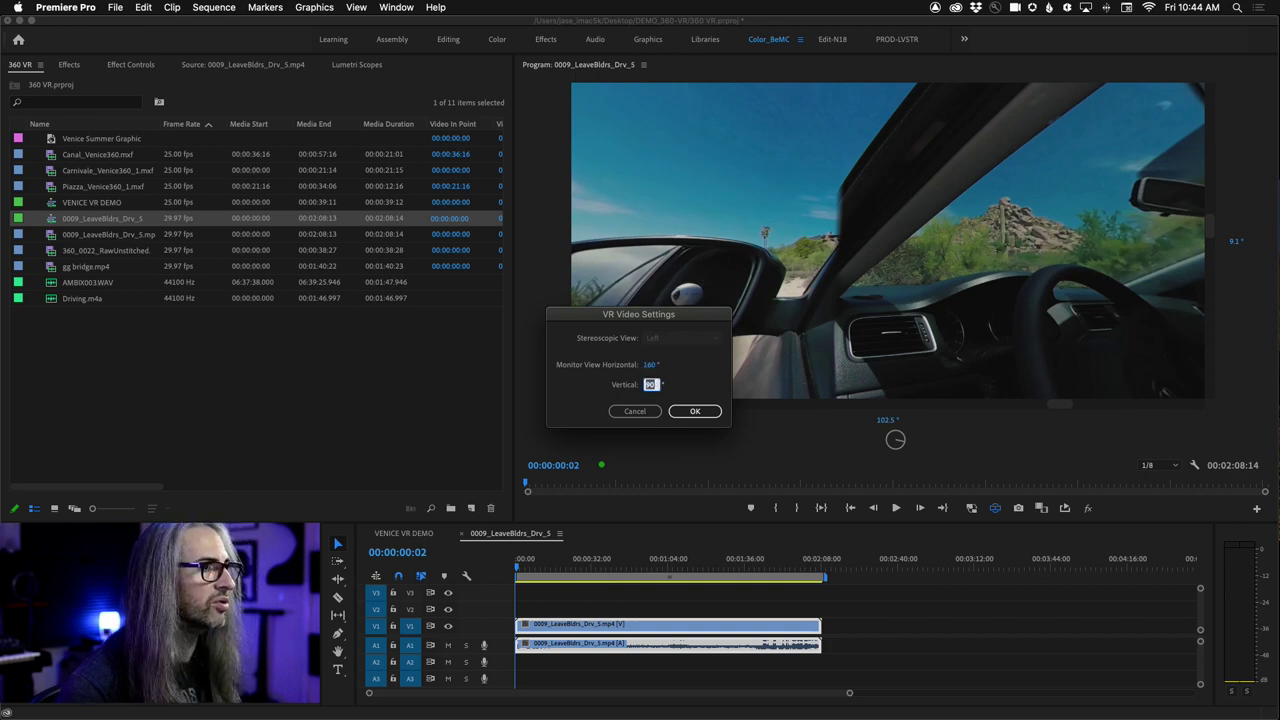
left_click(695, 411)
left_click_drag(1038, 284, 773, 249)
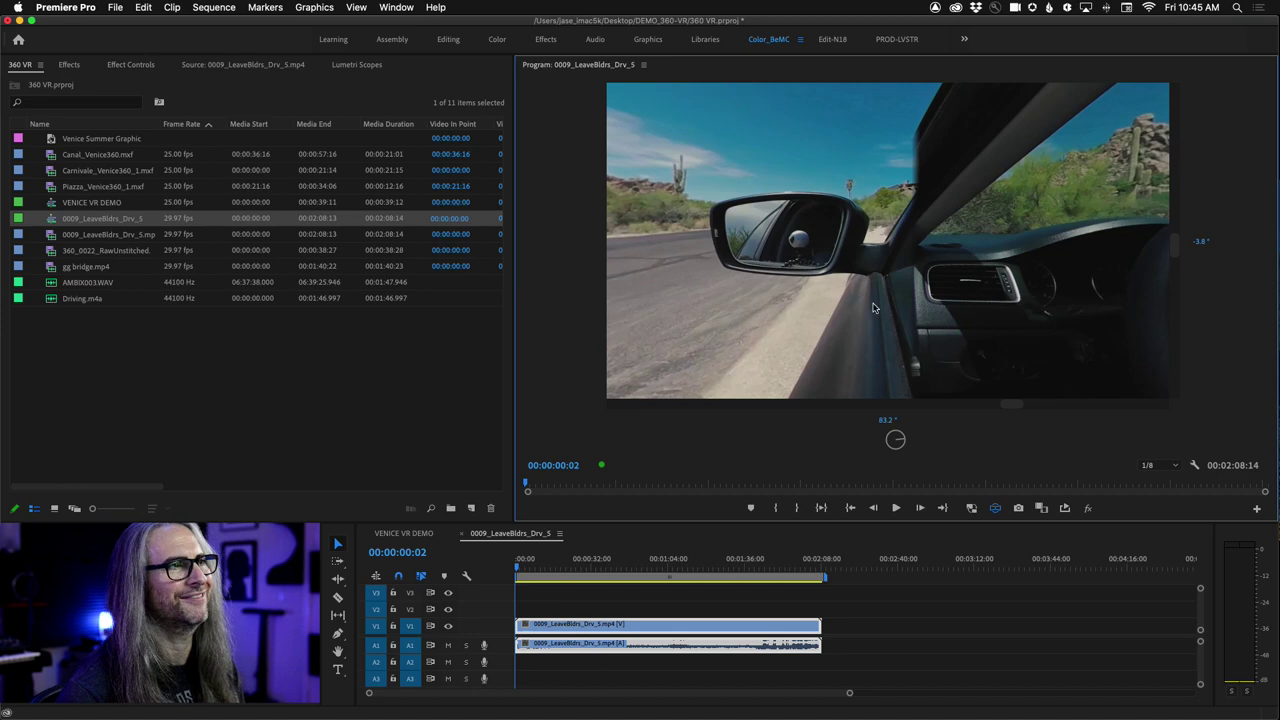
left_click_drag(771, 249, 107, 360)
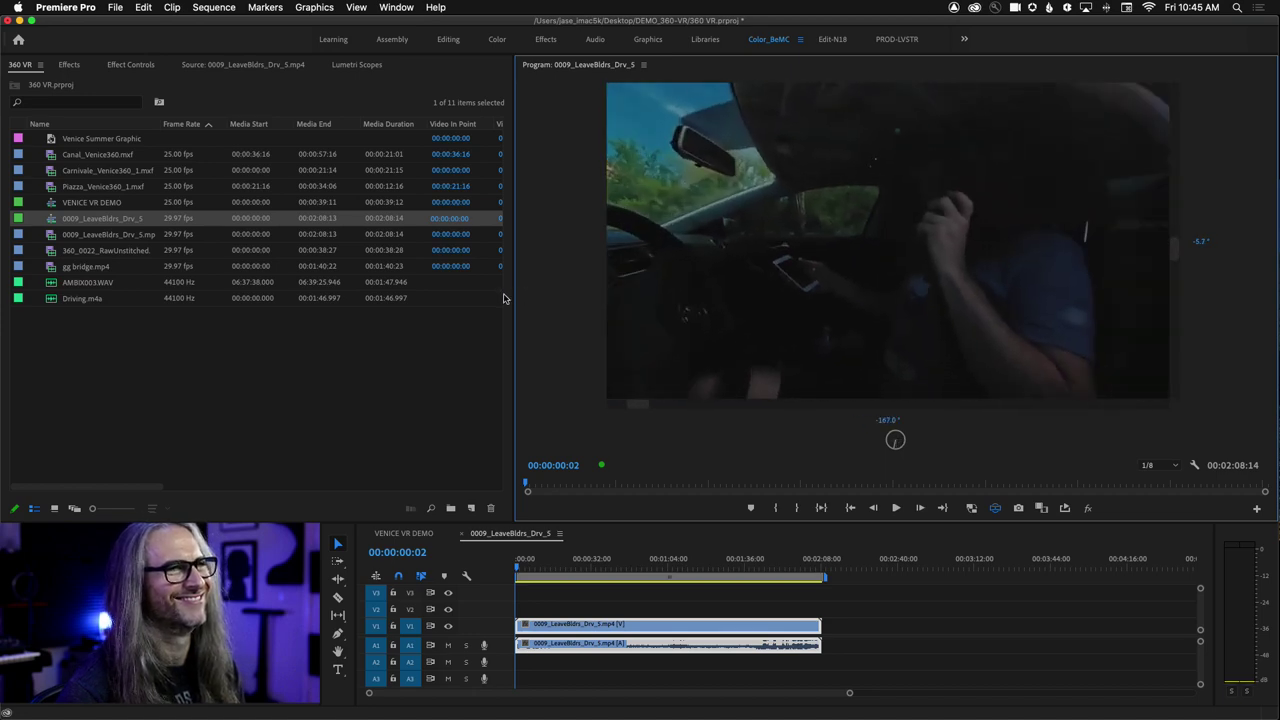
left_click_drag(504, 298, 991, 298)
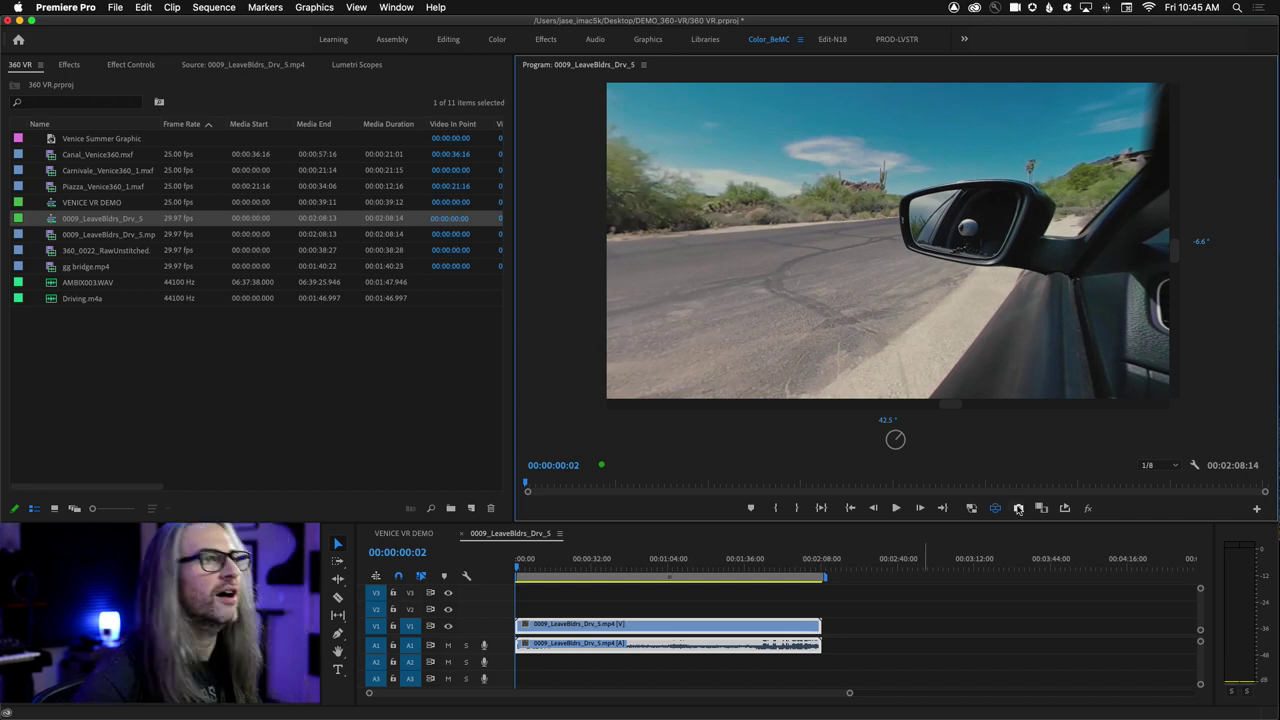
Step: Set the VR monitor view to 108° horizontal and 108° vertical
left_click(1193, 466)
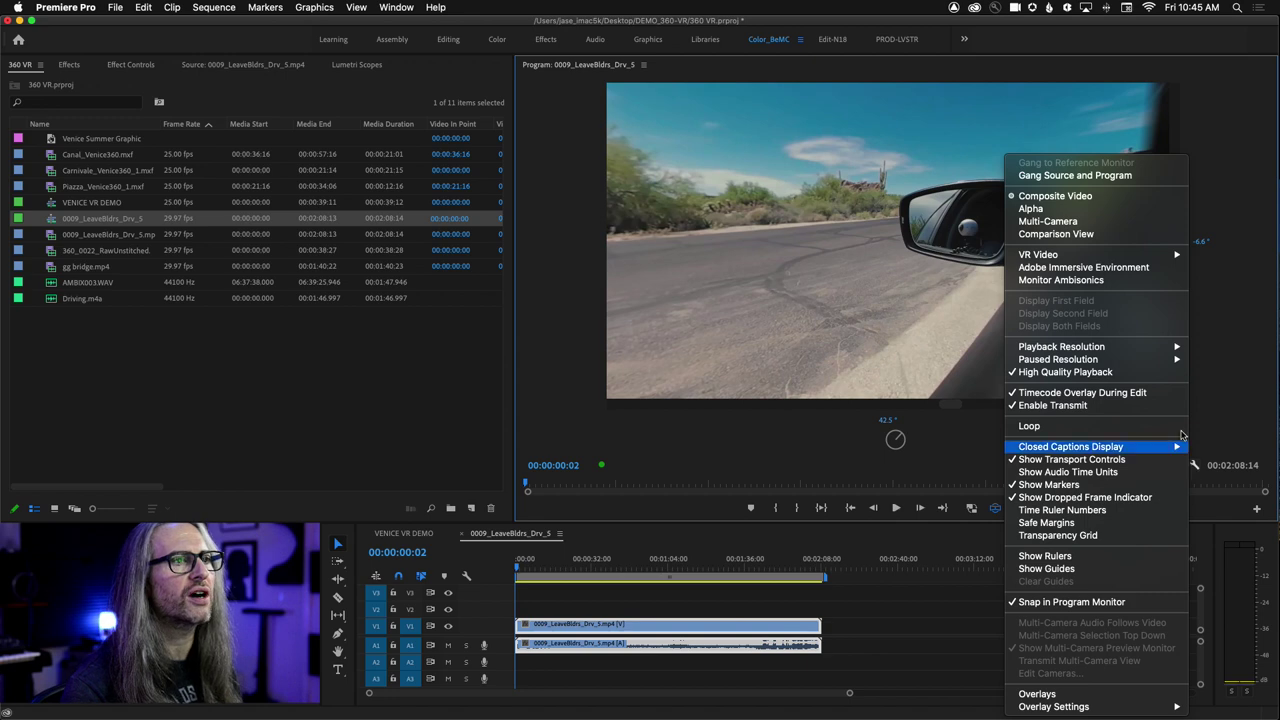
mouse_move(1120, 256)
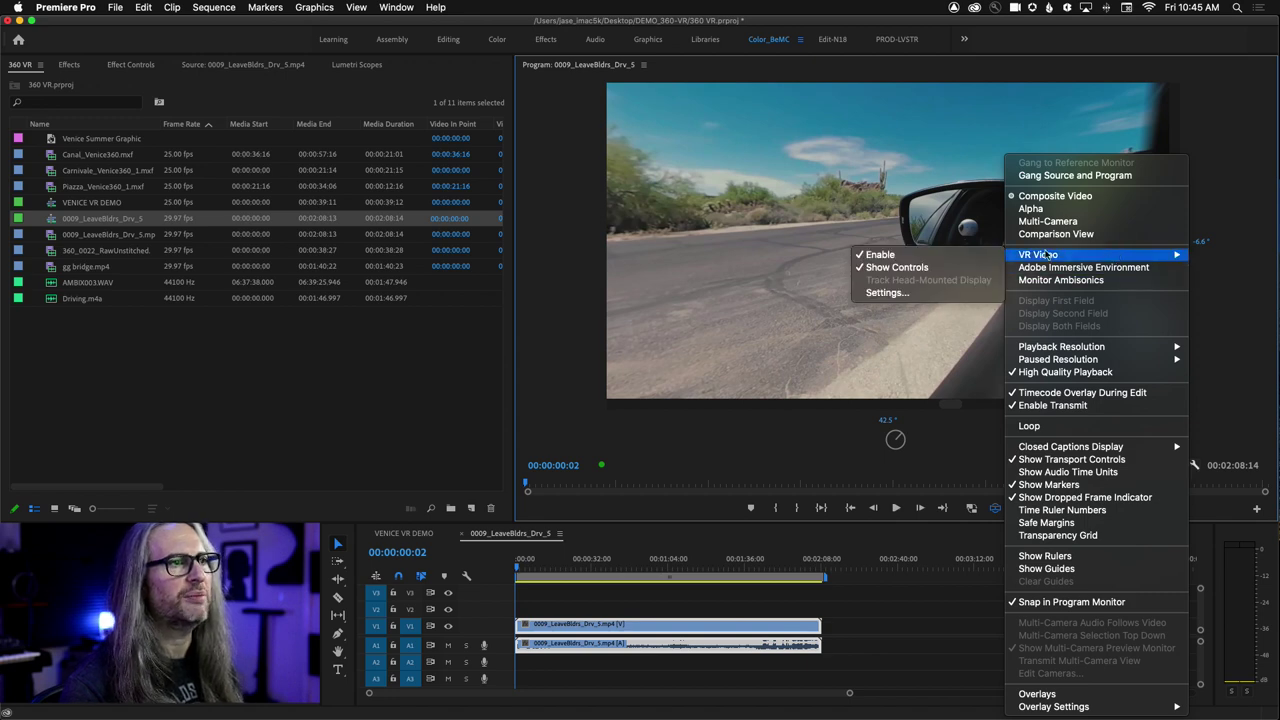
left_click(884, 292)
left_click(650, 367)
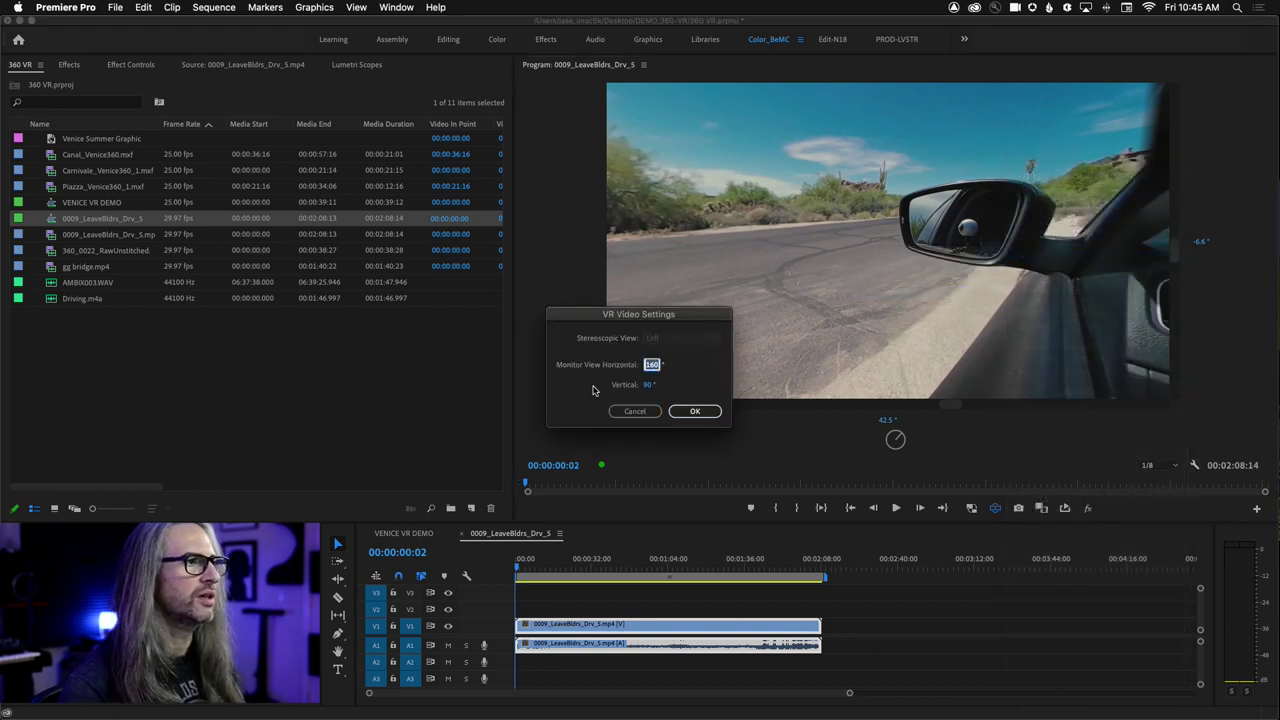
left_click(646, 385)
type("108")
left_click(690, 413)
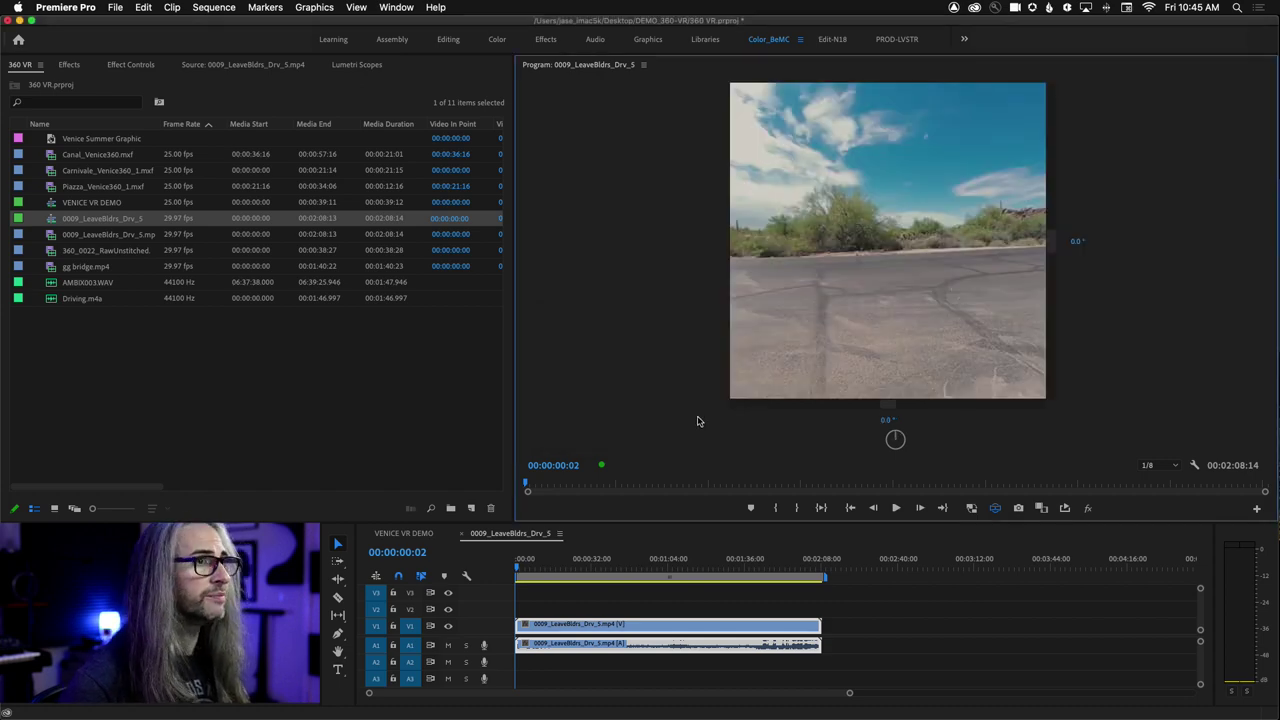
Step: Place Driving.m4a on audio track A2 beneath the 0009_LeaveBldrs_Drv_5 clip, starting at about 21 seconds
left_click(54, 301)
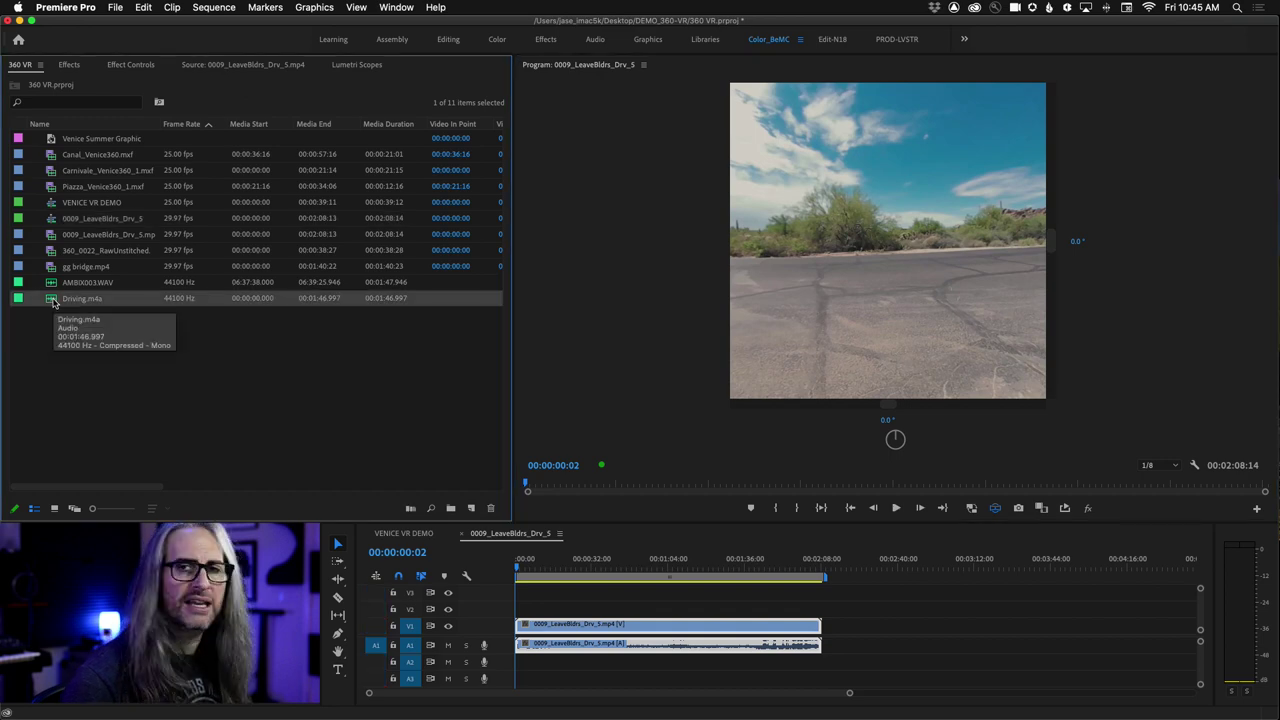
key("backslash")
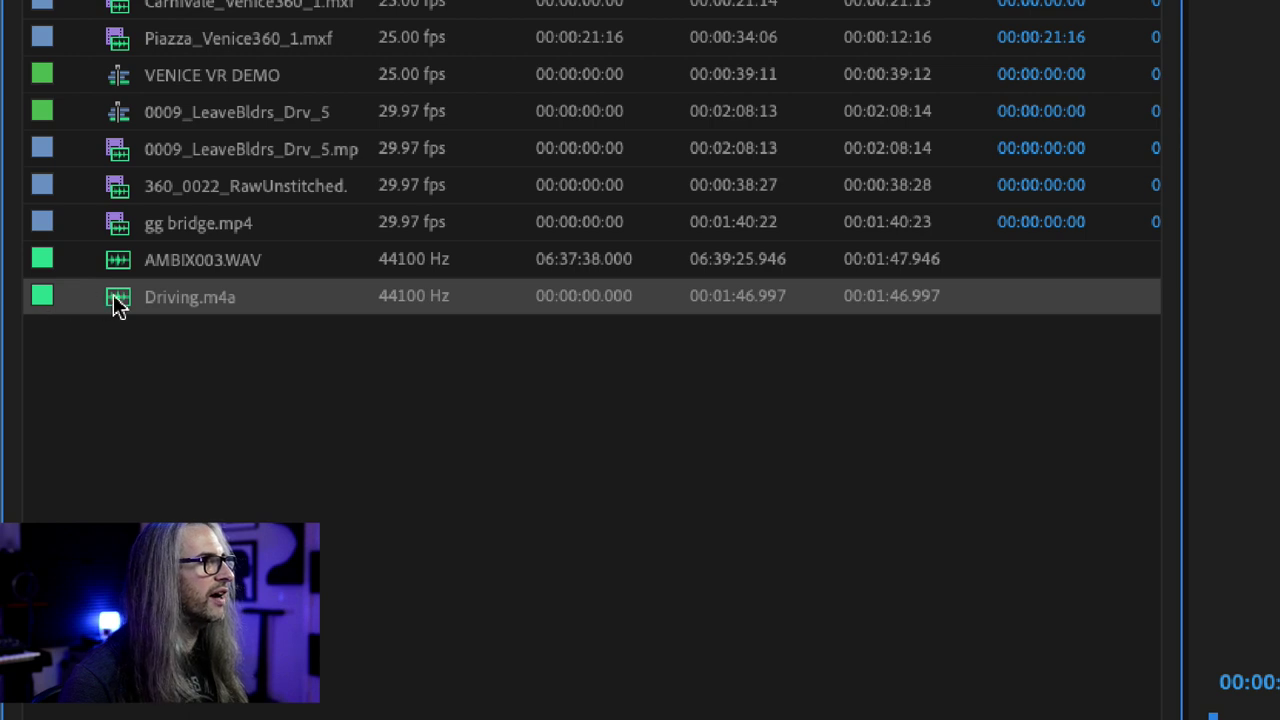
left_click_drag(95, 305, 1279, 719)
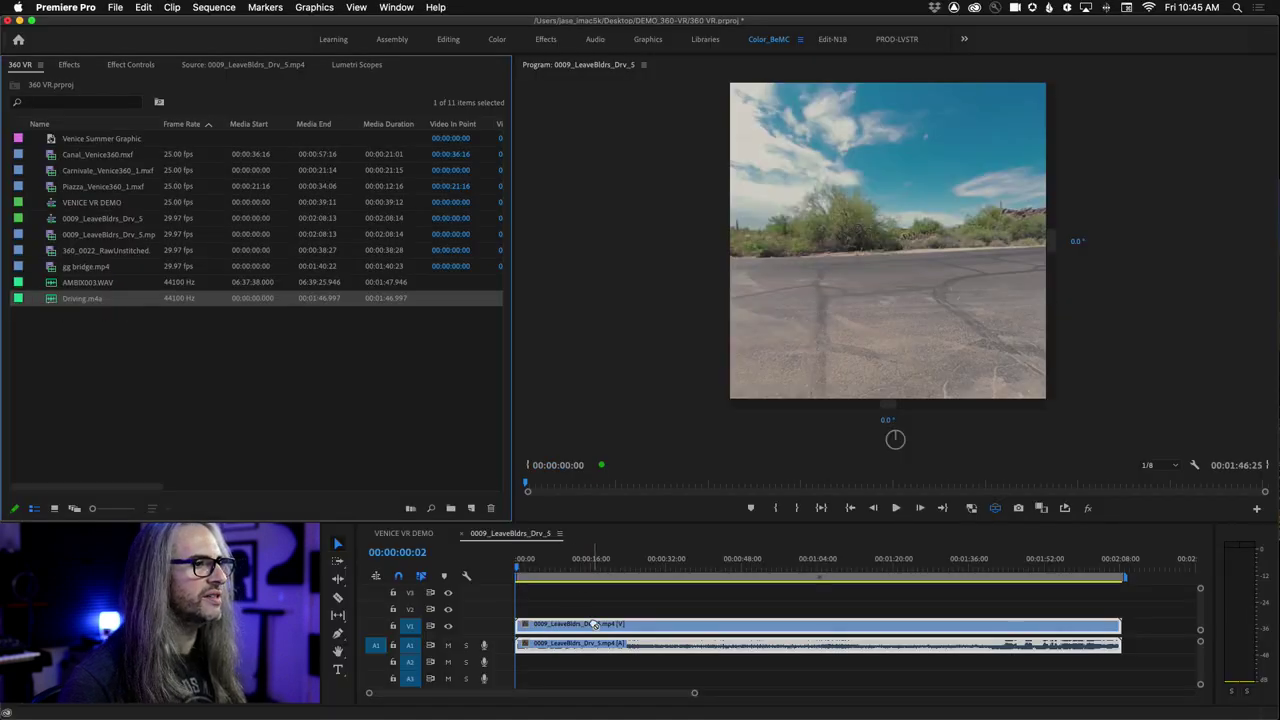
left_click_drag(594, 624, 630, 671)
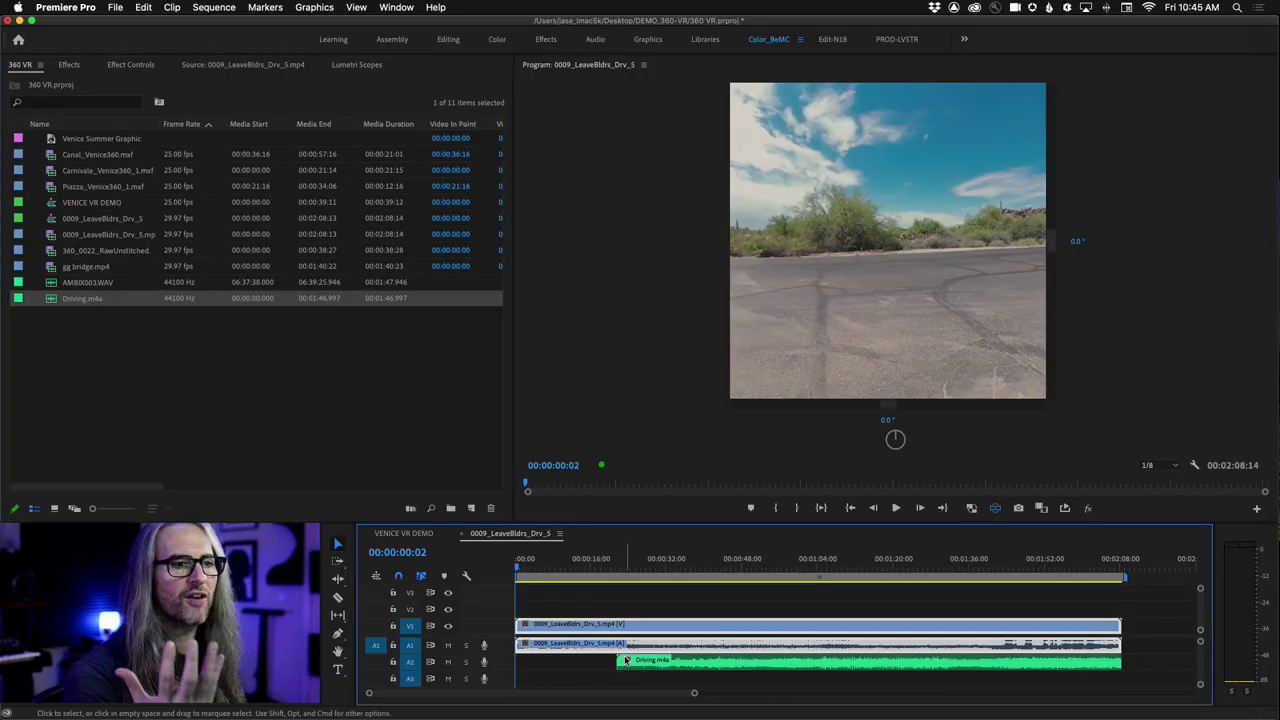
Step: Mute audio track A2 and play the sequence from about 6 seconds while looking around toward the driver
left_click(448, 662)
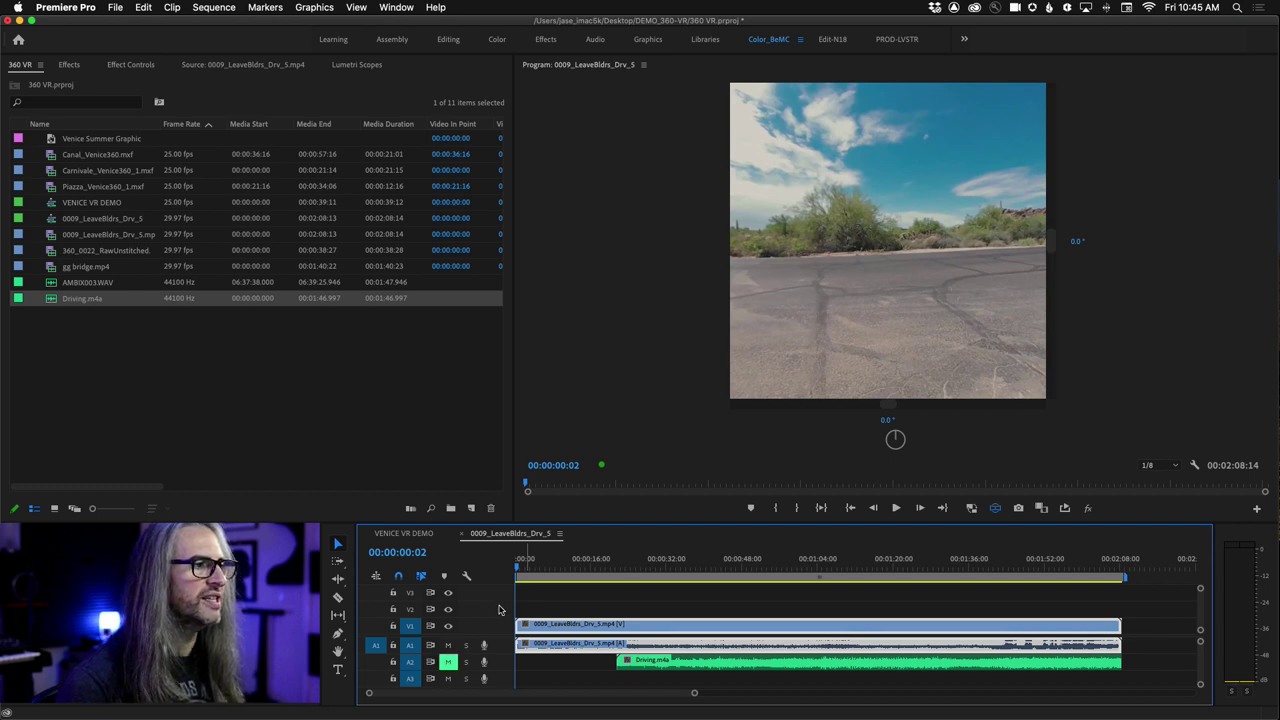
left_click_drag(519, 571, 547, 570)
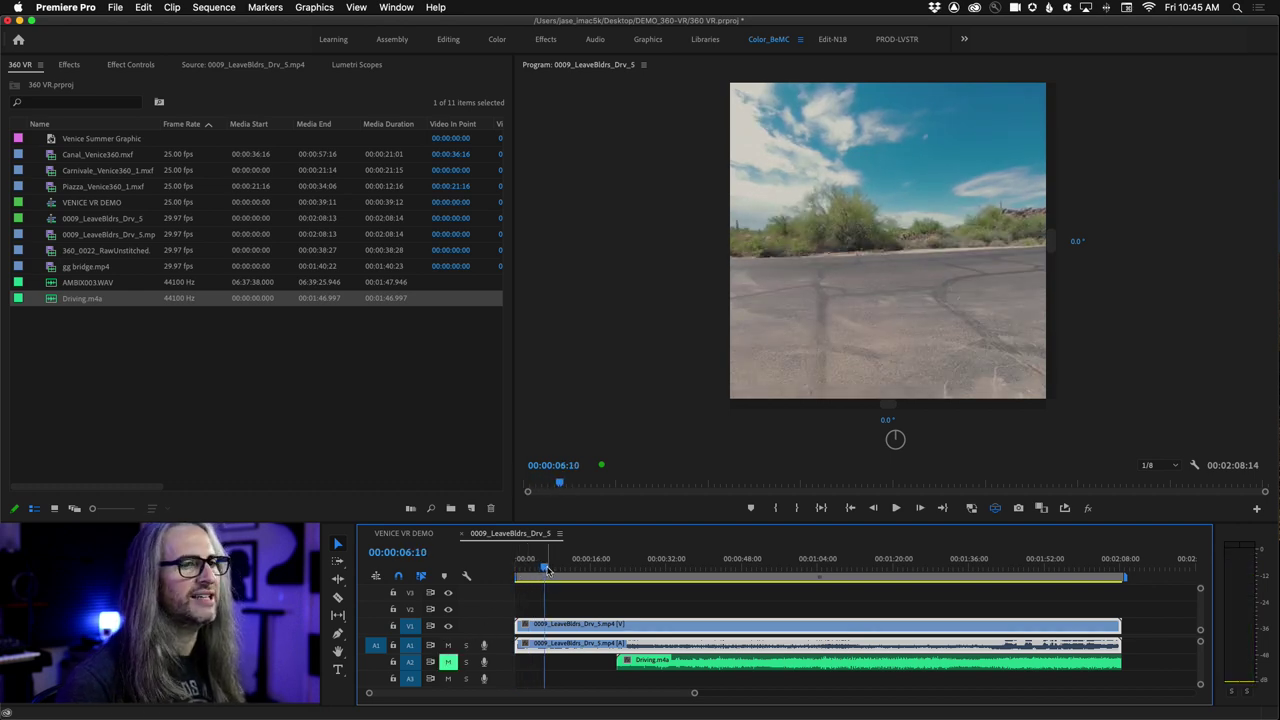
key("space")
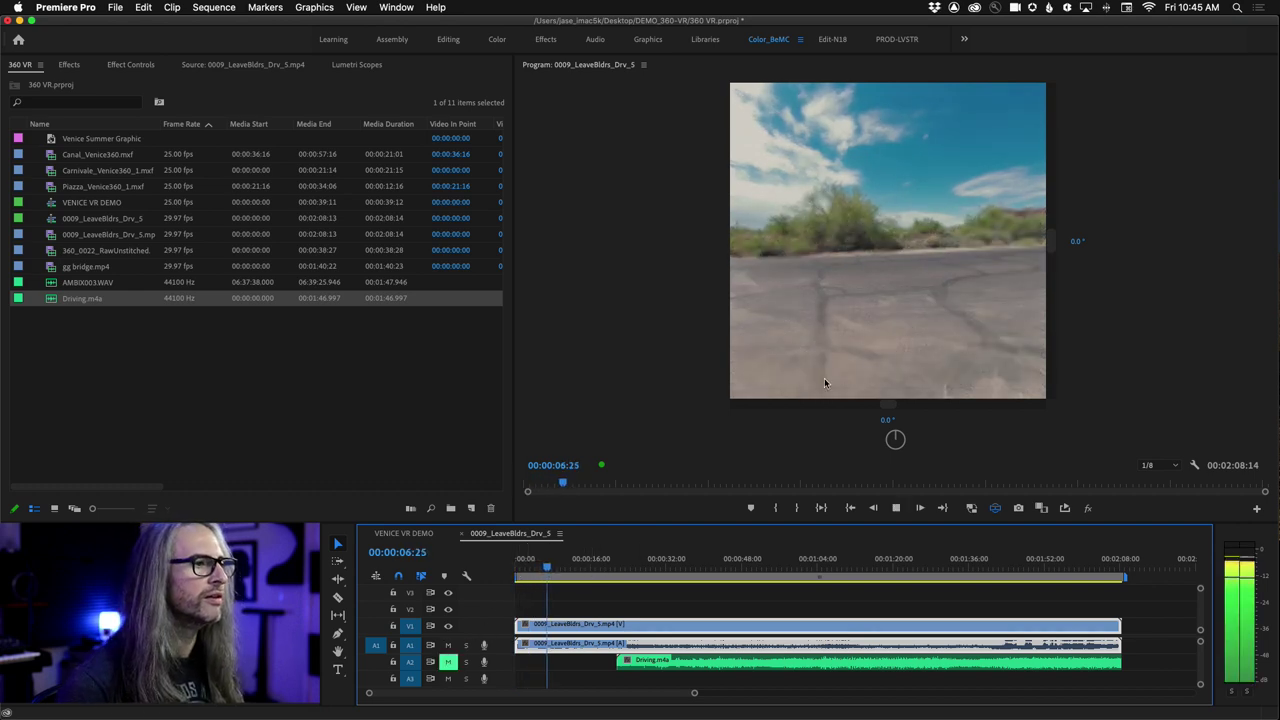
left_click_drag(964, 283, 770, 351)
key("space")
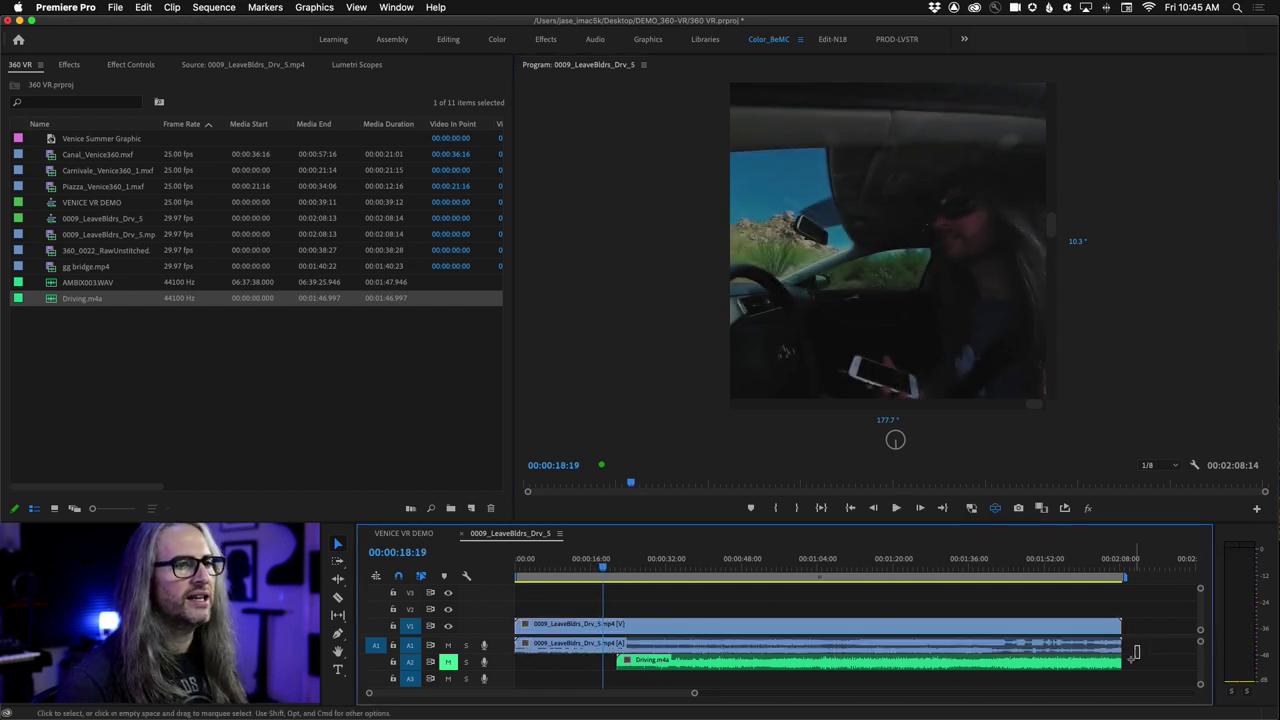
Step: Synchronize the 360 video clip and Driving.m4a by audio, using track channel 1
left_click(975, 661)
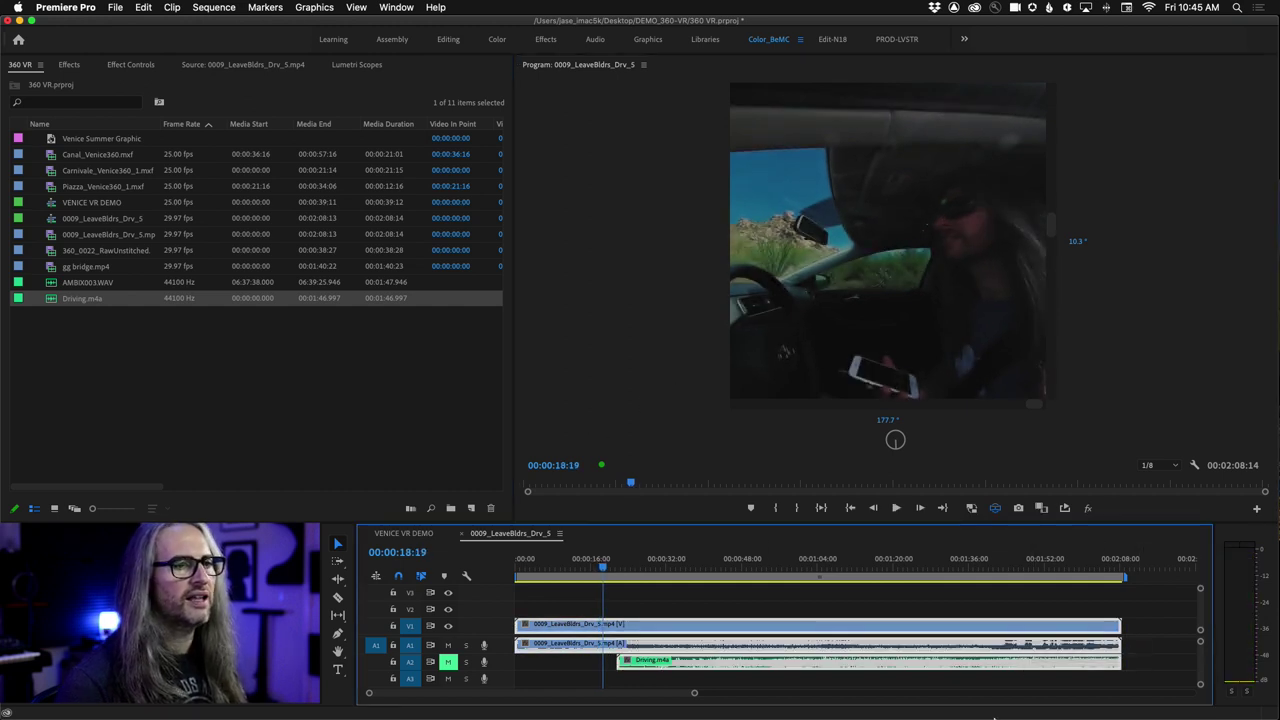
right_click(948, 653)
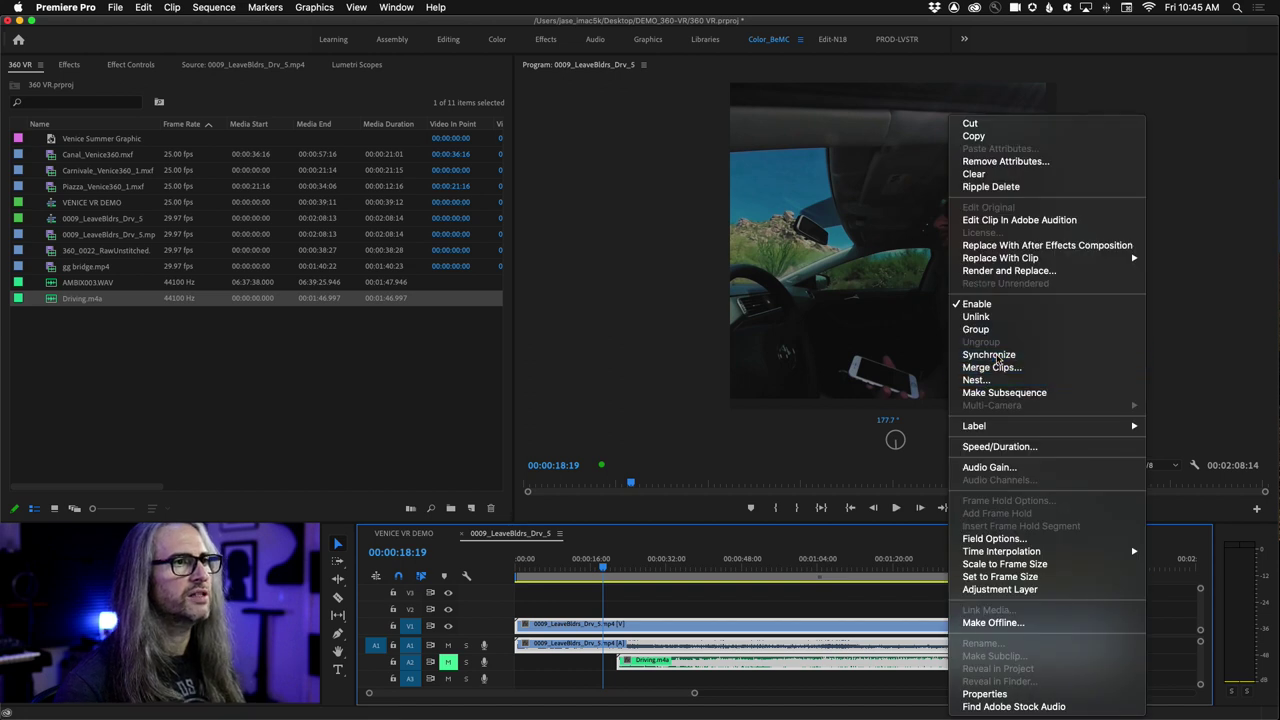
left_click(965, 350)
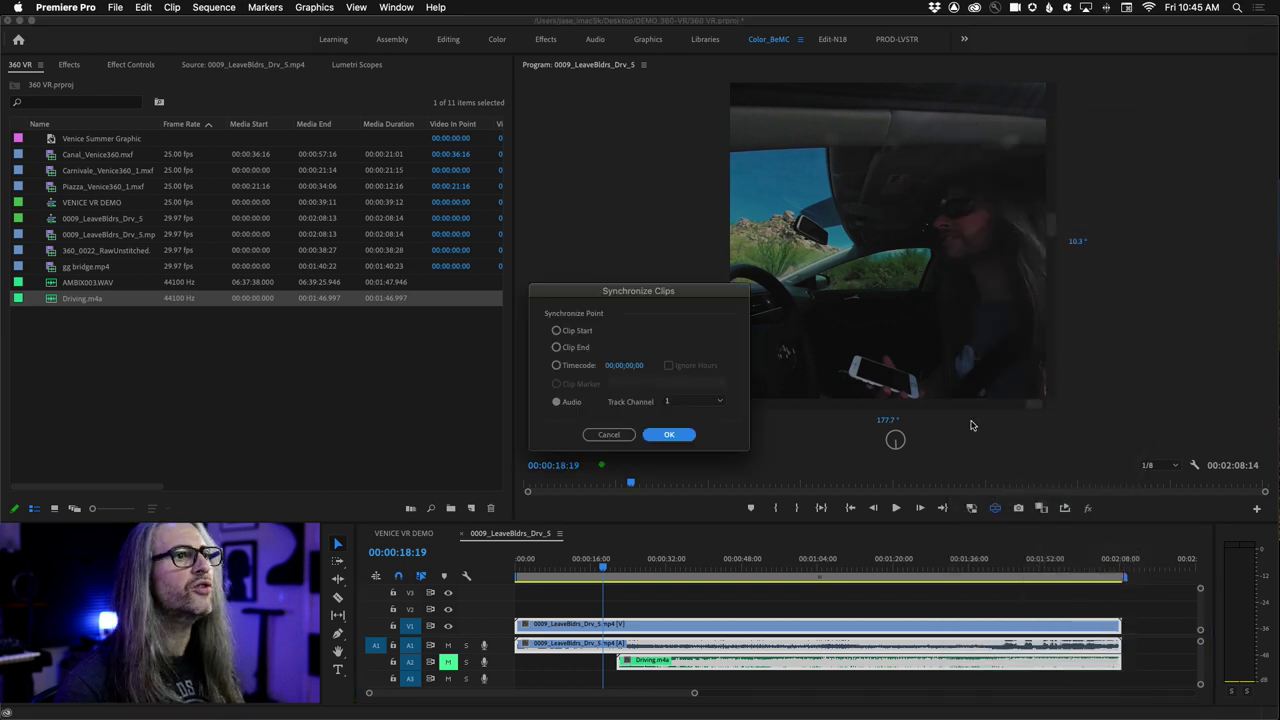
left_click(670, 436)
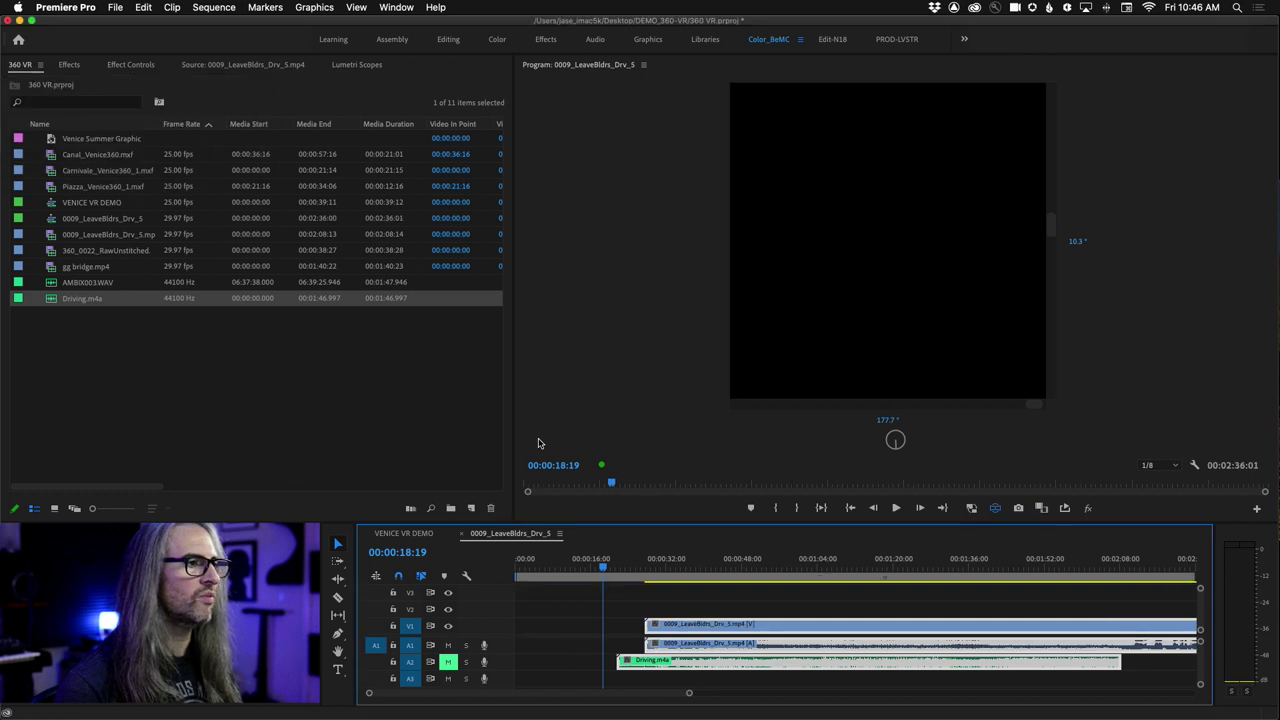
Step: Trim the non-overlapping ends of the synchronized video and Driving.m4a clips and move them to the sequence start
left_click(616, 660)
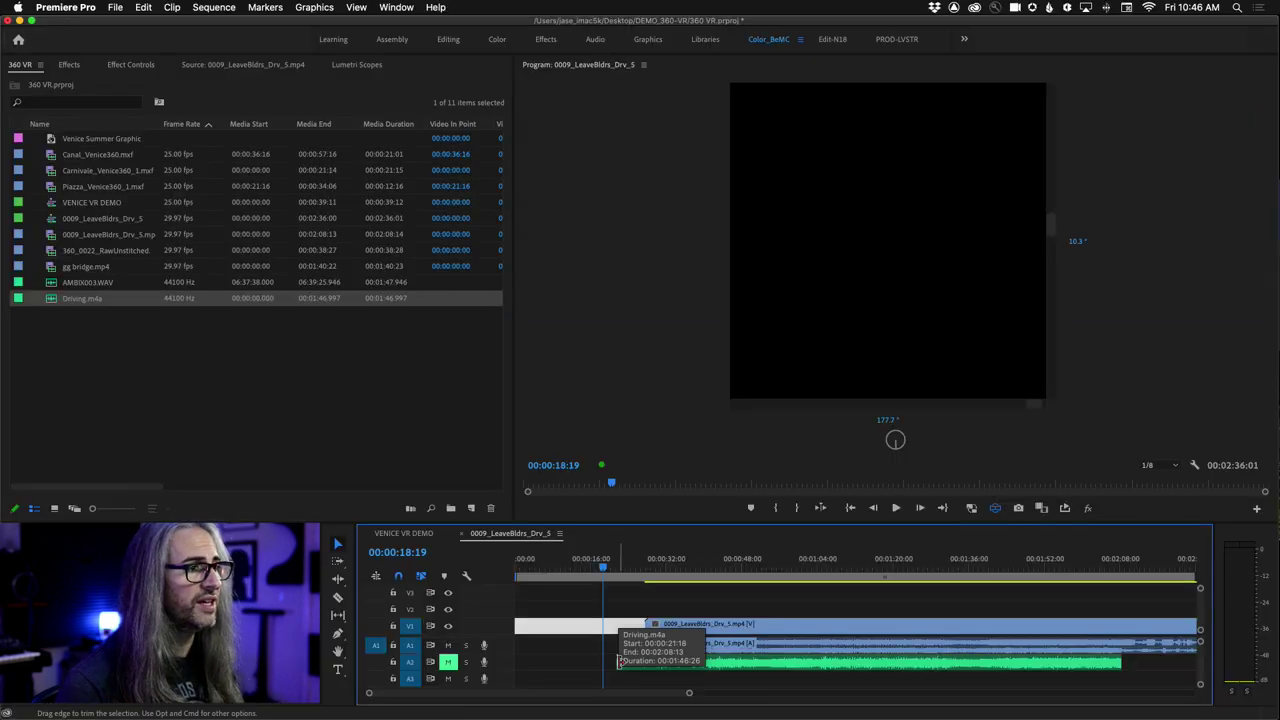
left_click_drag(620, 660, 687, 676)
left_click_drag(690, 628, 560, 628)
left_click_drag(1119, 624, 990, 624)
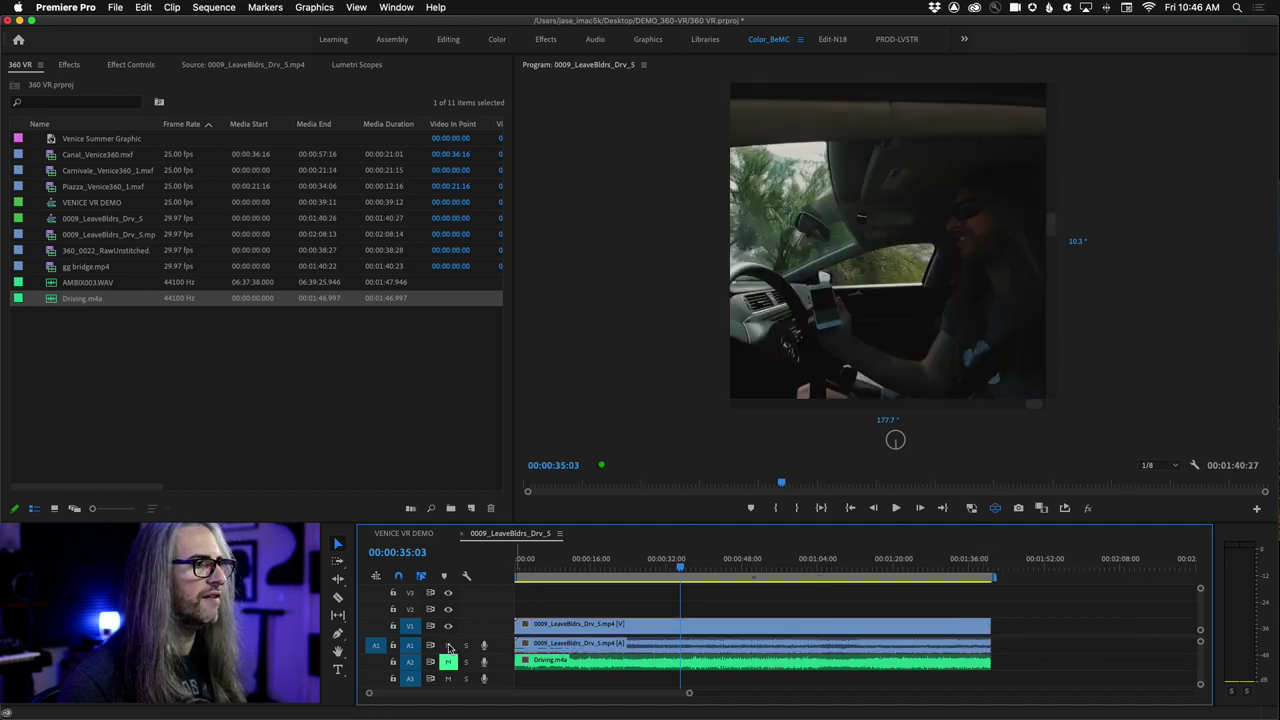
Step: Mute audio track A1, unmute A2, and play the sequence from about 12 seconds to hear Driving.m4a
left_click(448, 644)
left_click(448, 661)
left_click_drag(681, 568, 574, 568)
key("space")
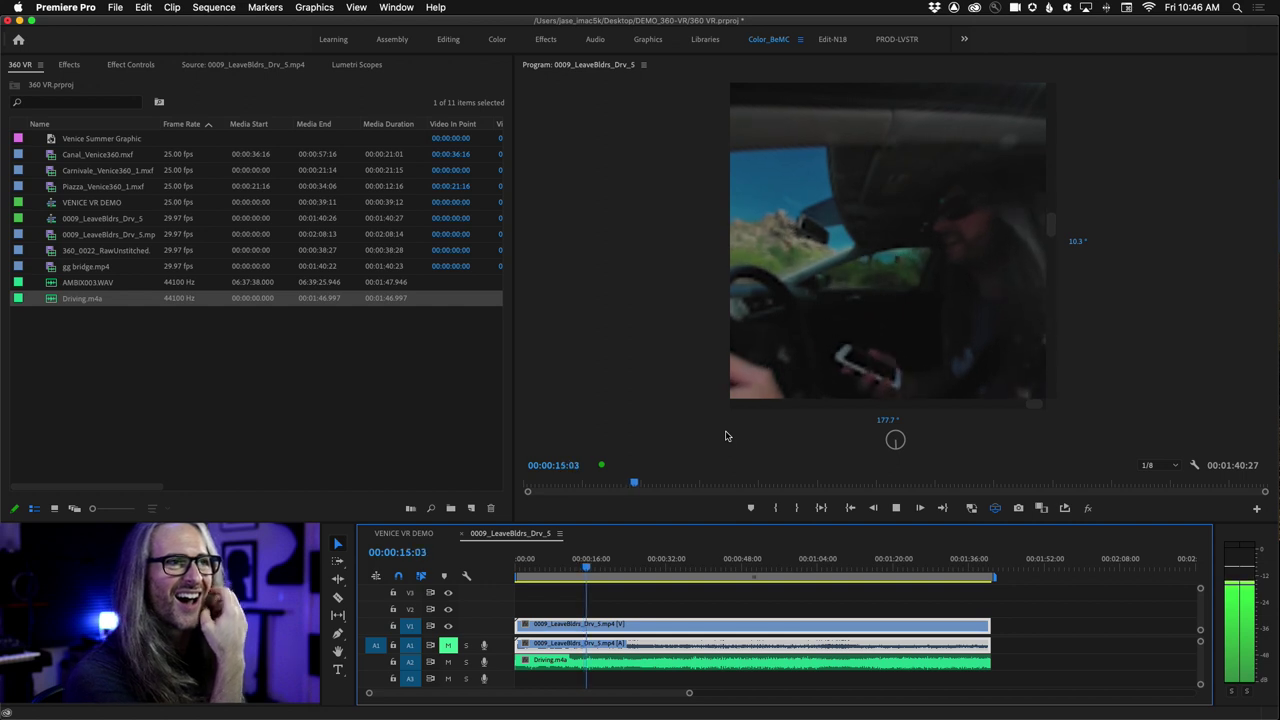
Step: Look toward the driver in the VR view and split the 360 clip and Driving.m4a at about 24 seconds
left_click_drag(726, 436, 846, 327)
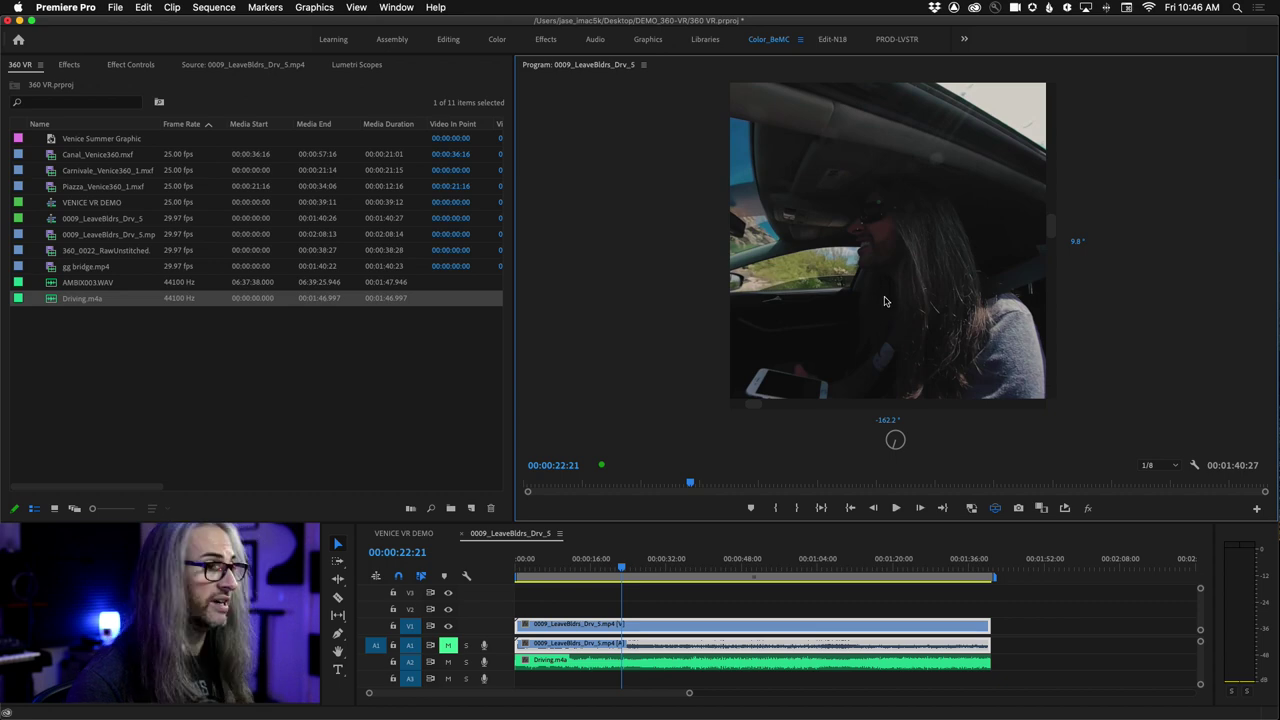
key("c")
left_click(630, 625)
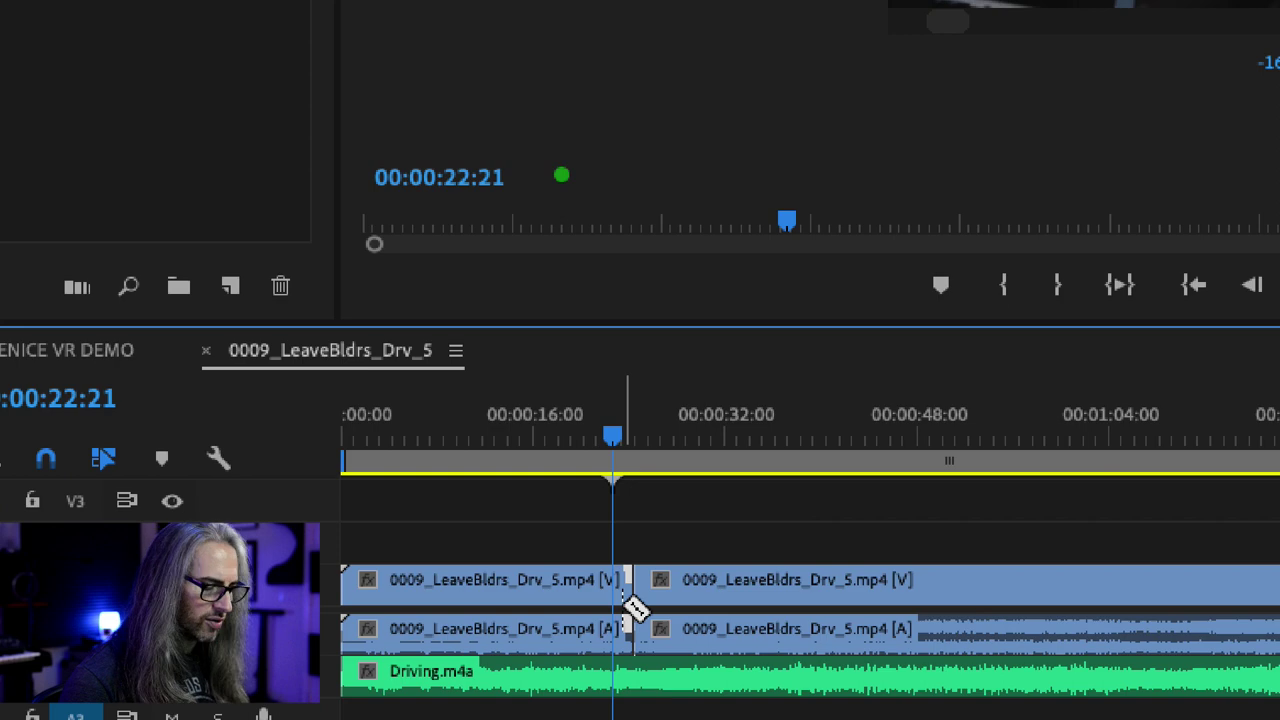
left_click(632, 672)
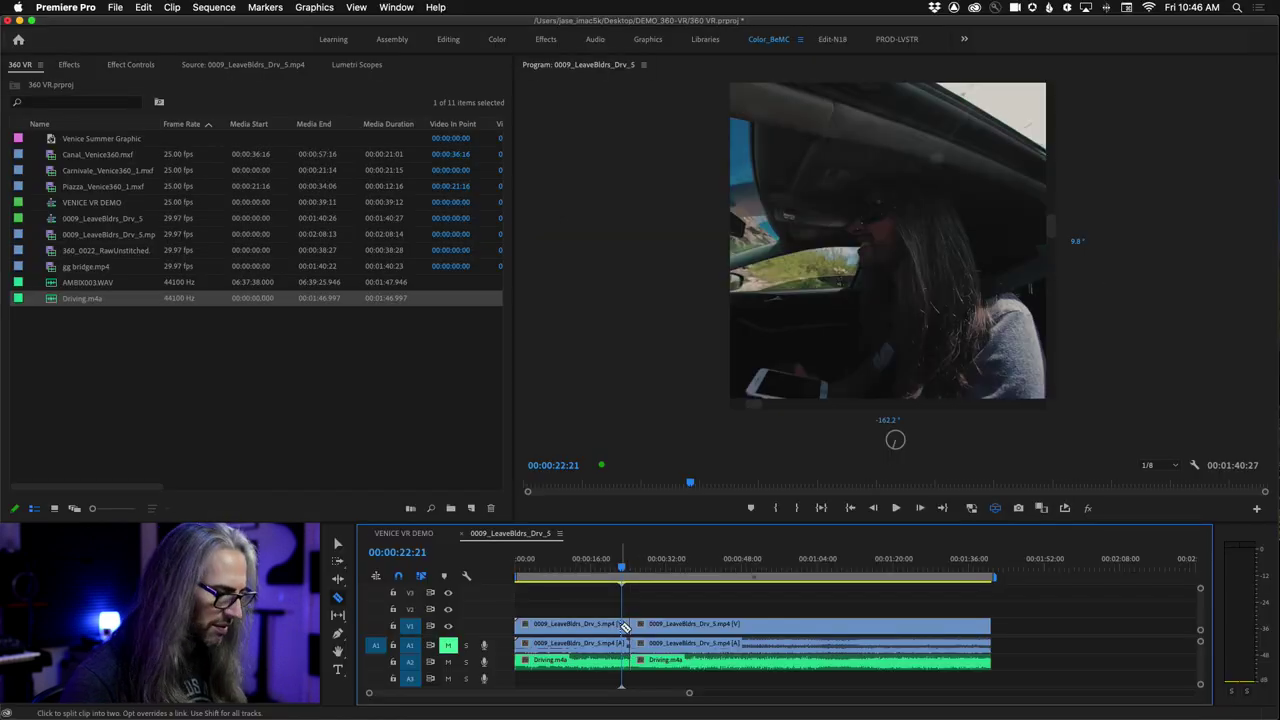
key("v")
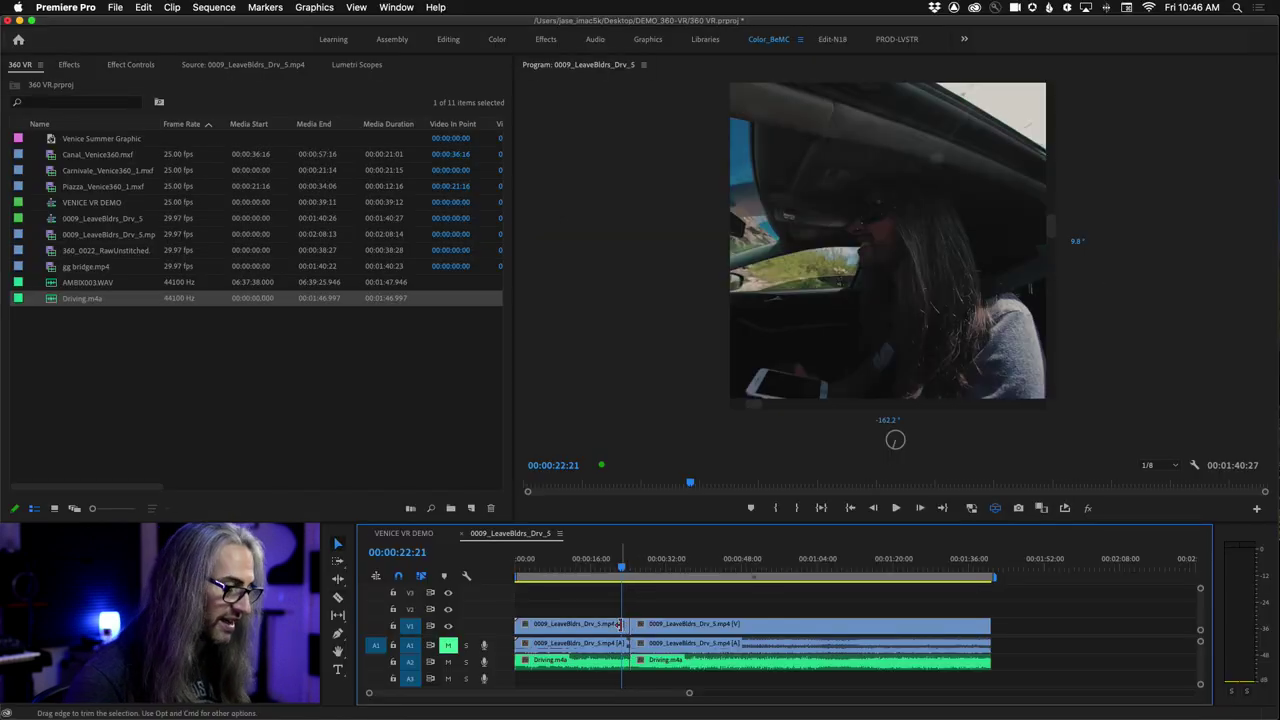
Step: Ripple-trim about 5 seconds off the end of the first clip segments, moving the edit point to about 19 seconds
key("j")
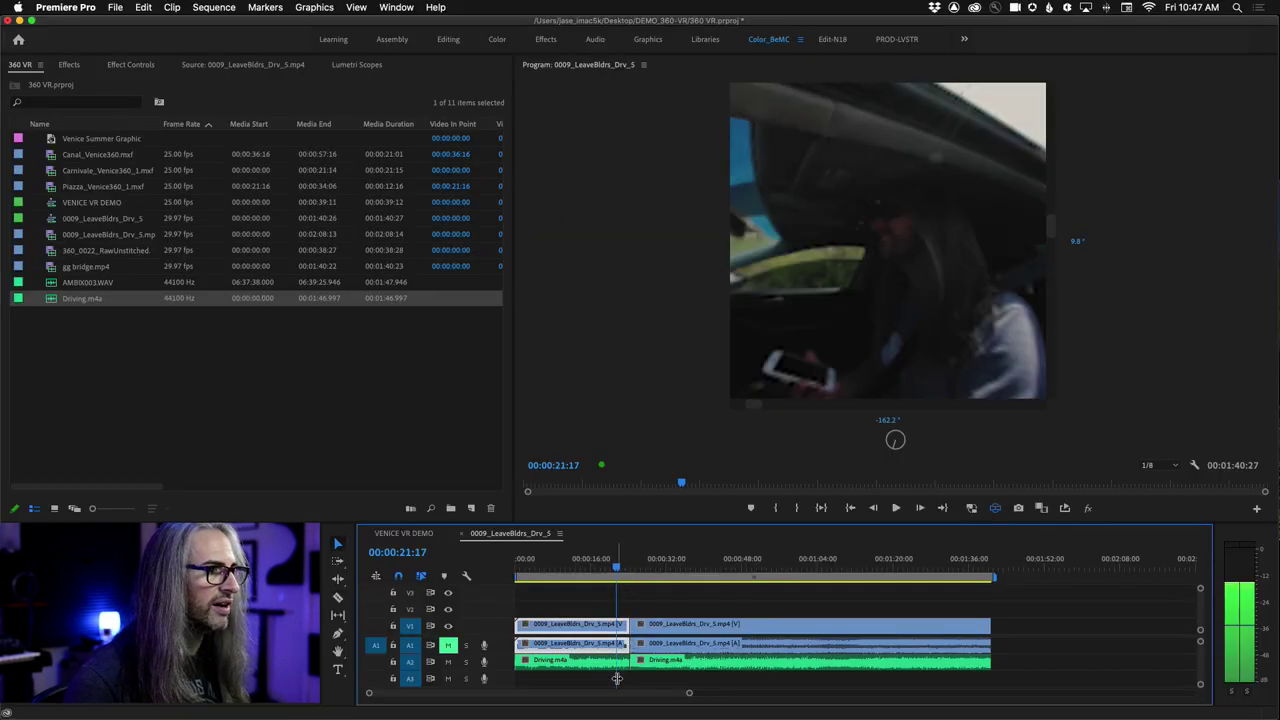
left_click_drag(621, 681, 601, 624)
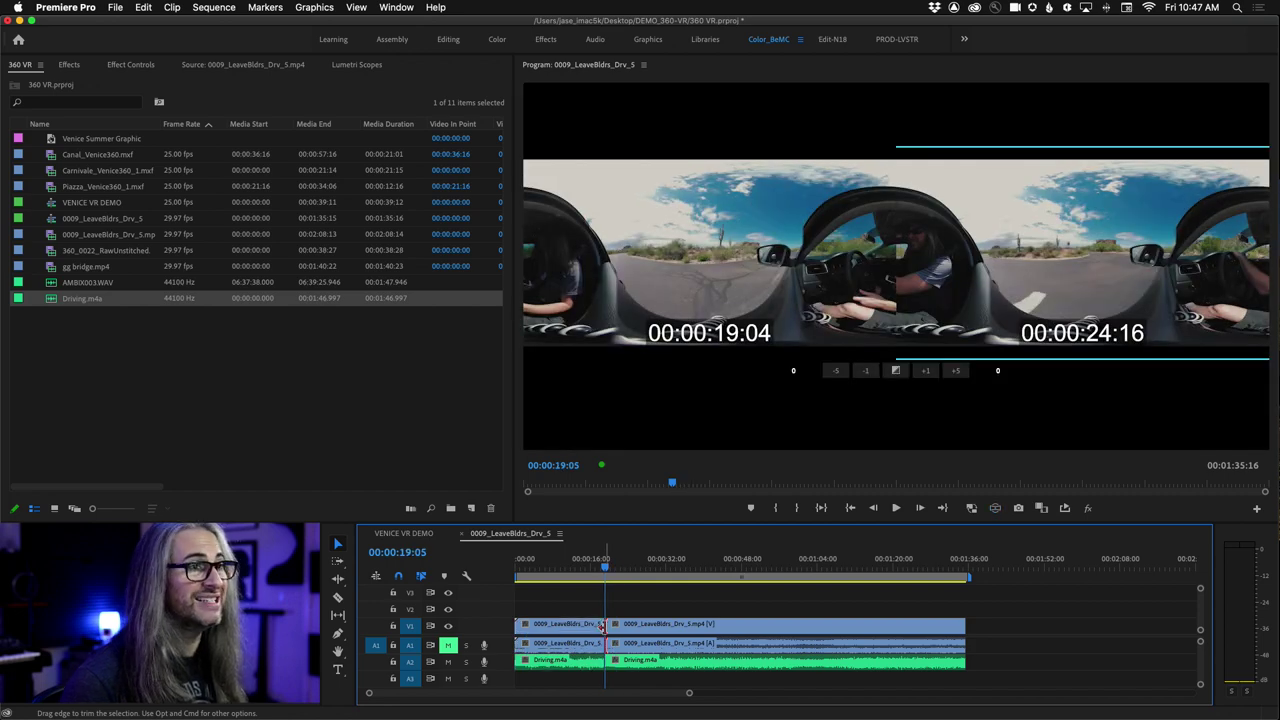
left_click(678, 617)
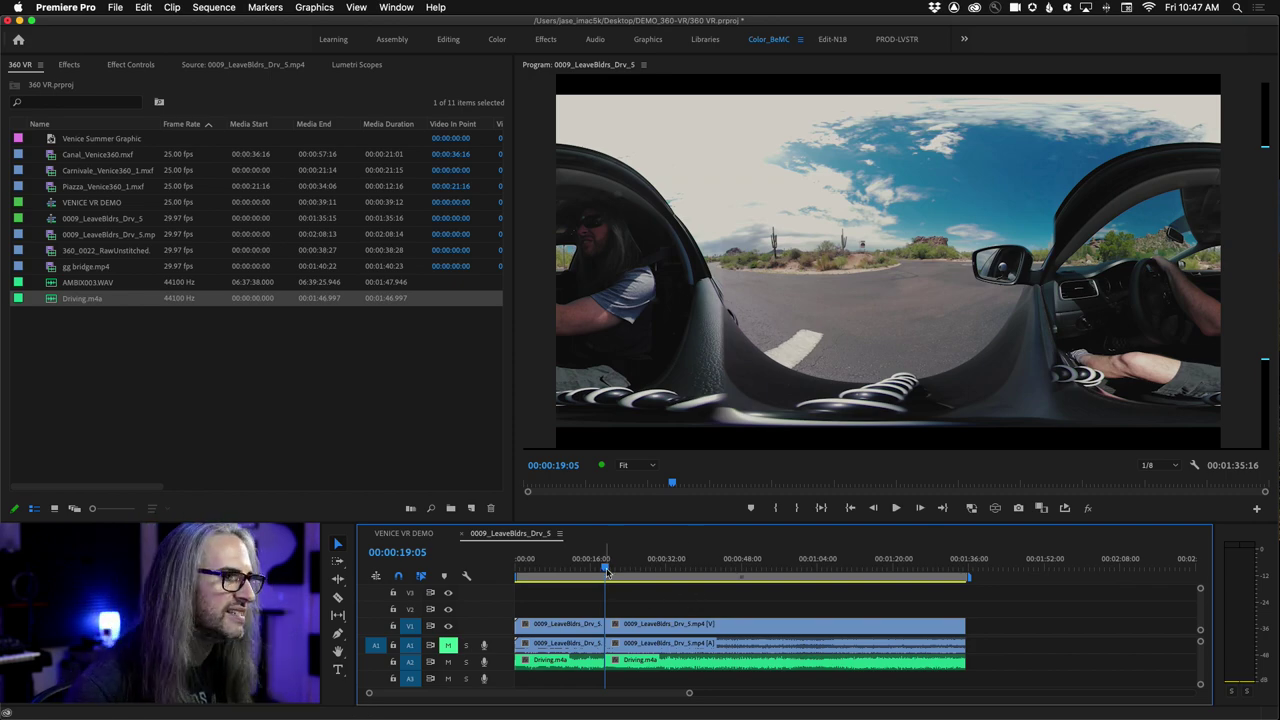
Step: Move the playhead to 00:01:02:10 and compare the frame with the VR video display on and off, leaving it off
left_click_drag(606, 568, 810, 571)
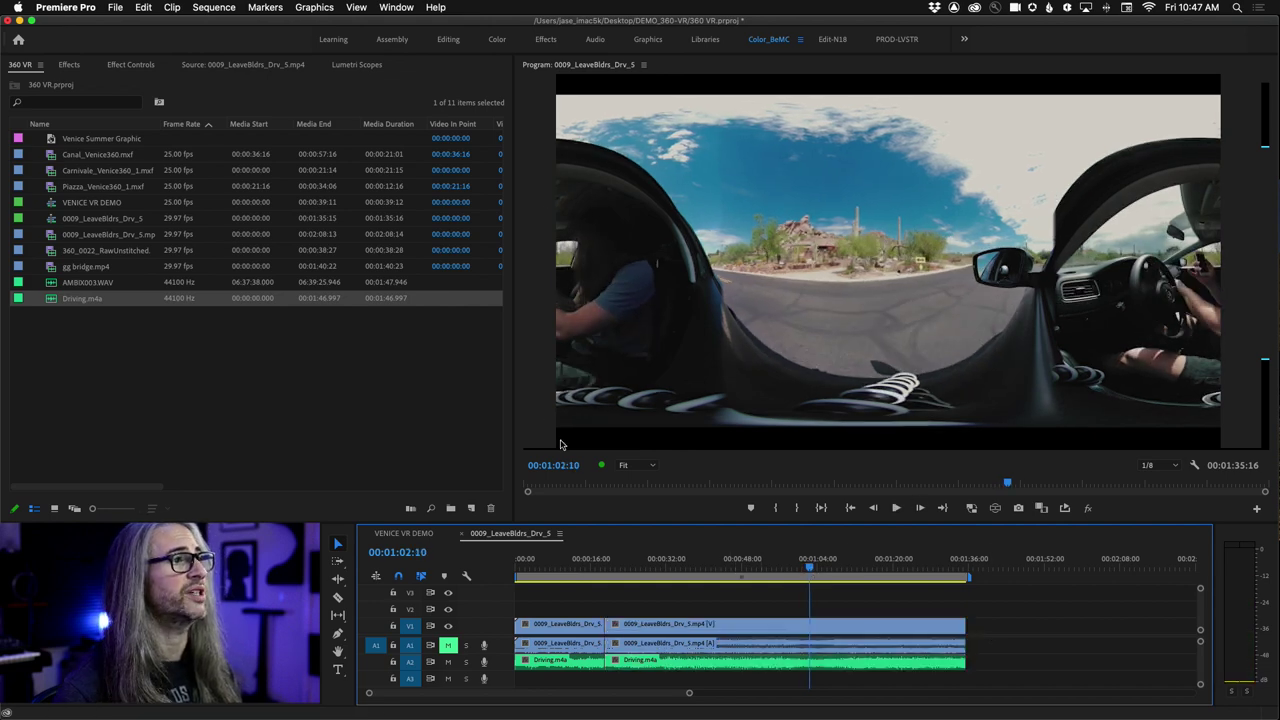
left_click(995, 508)
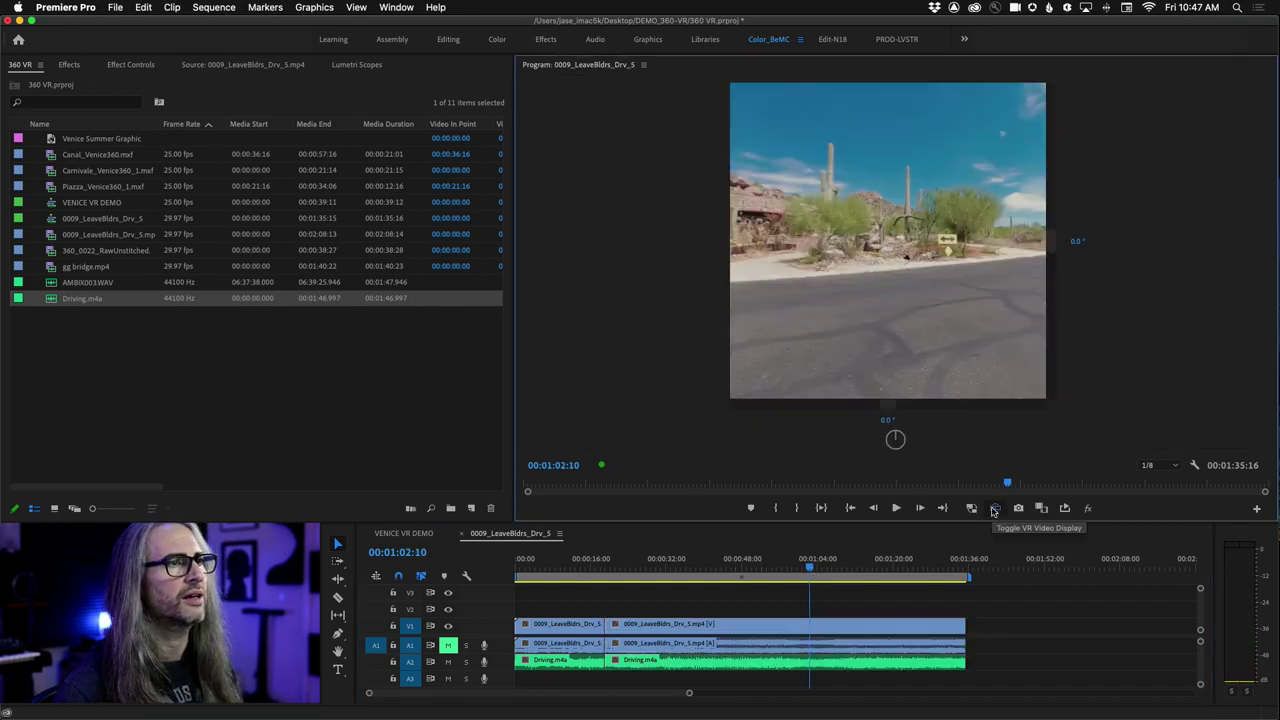
left_click(995, 508)
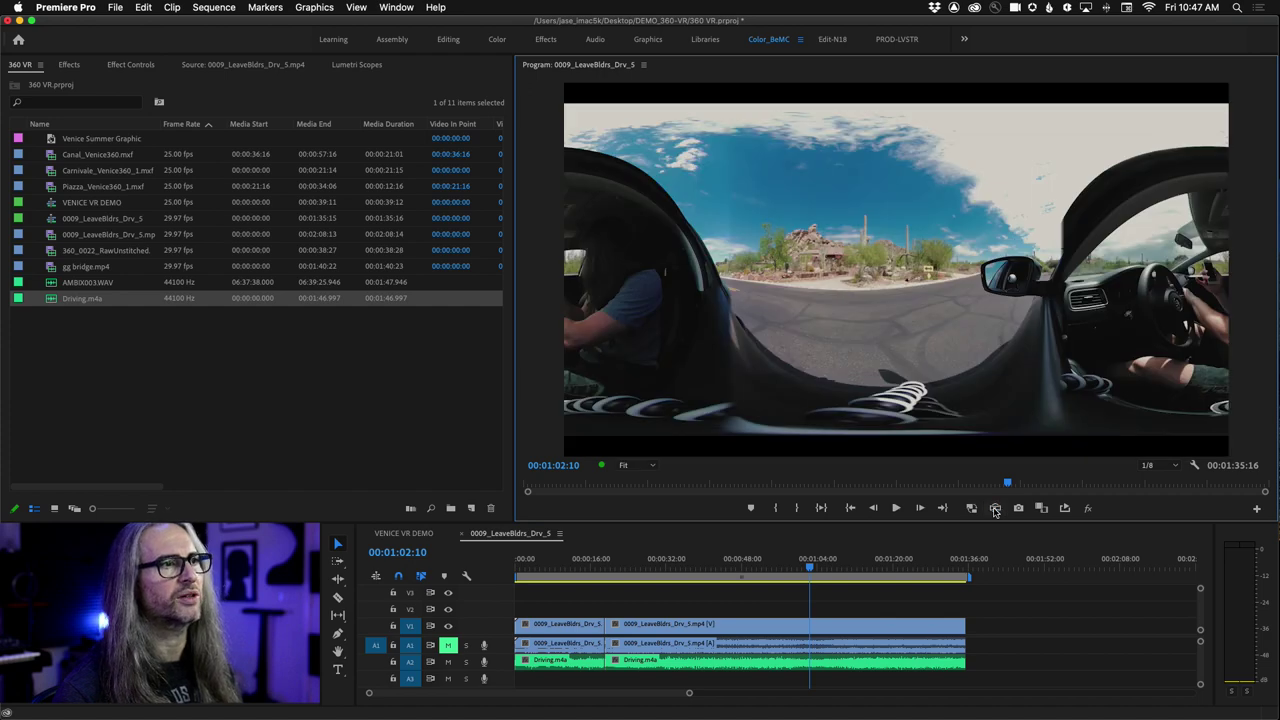
left_click(995, 508)
left_click(995, 508)
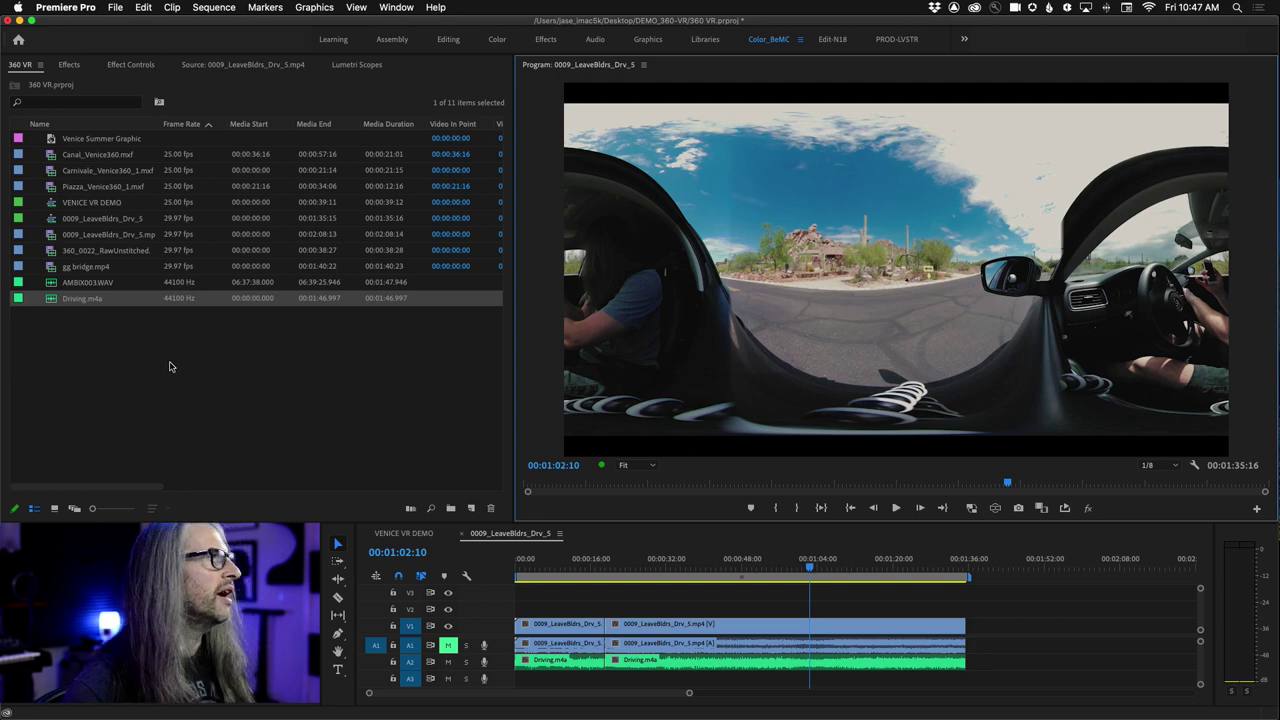
Step: Scrub through gg bridge.mp4 in the Source monitor, then go back to the project items and select AMBIX003.WAV
left_click(77, 268)
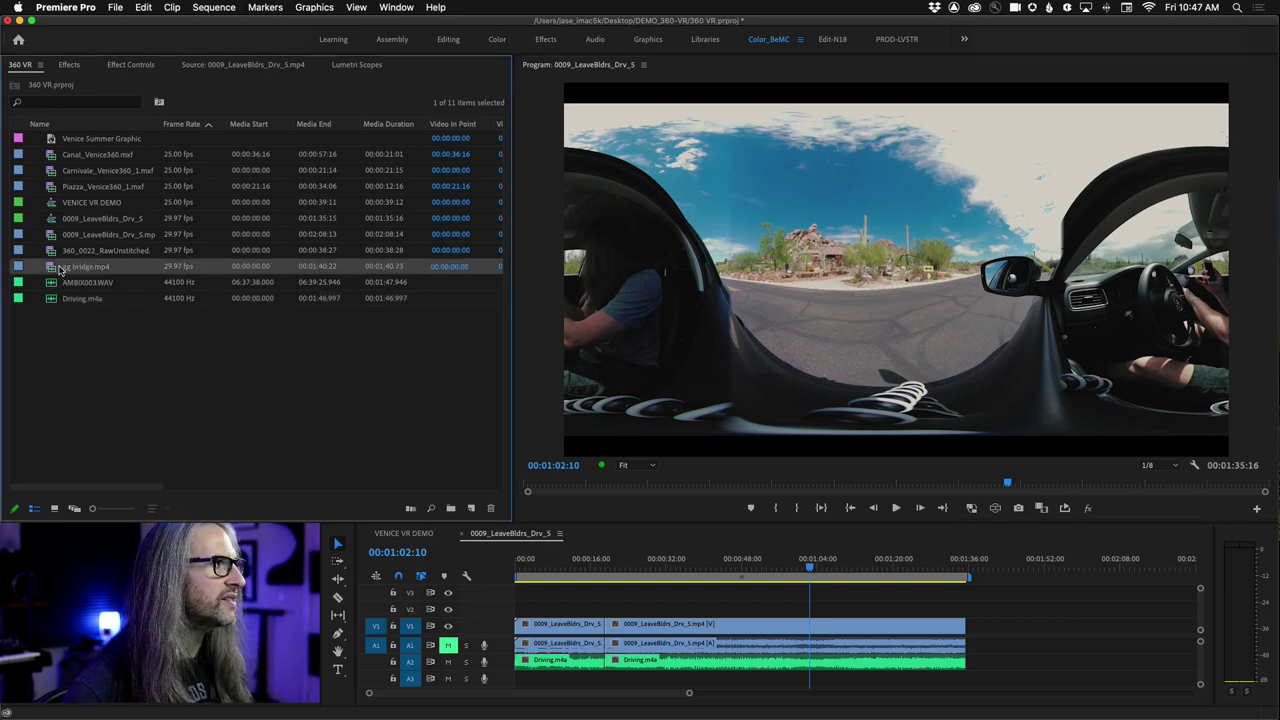
double_click(57, 268)
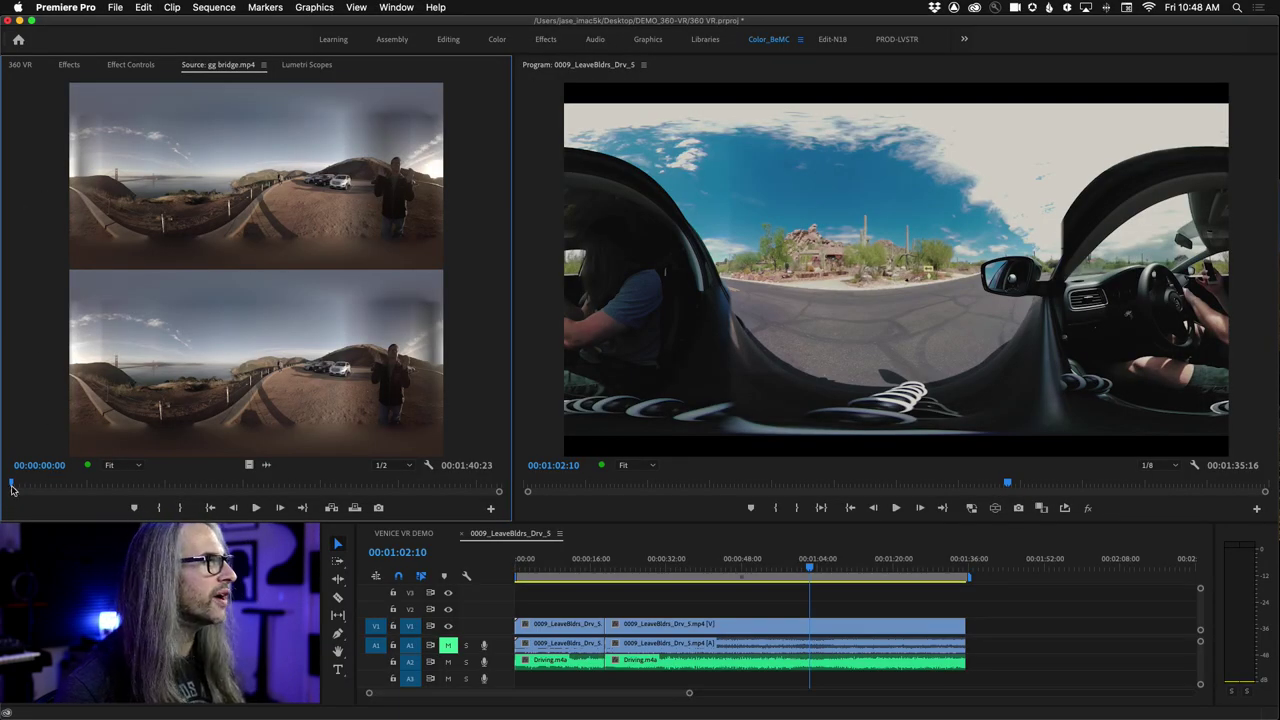
left_click_drag(12, 486, 224, 485)
left_click_drag(185, 487, 12, 487)
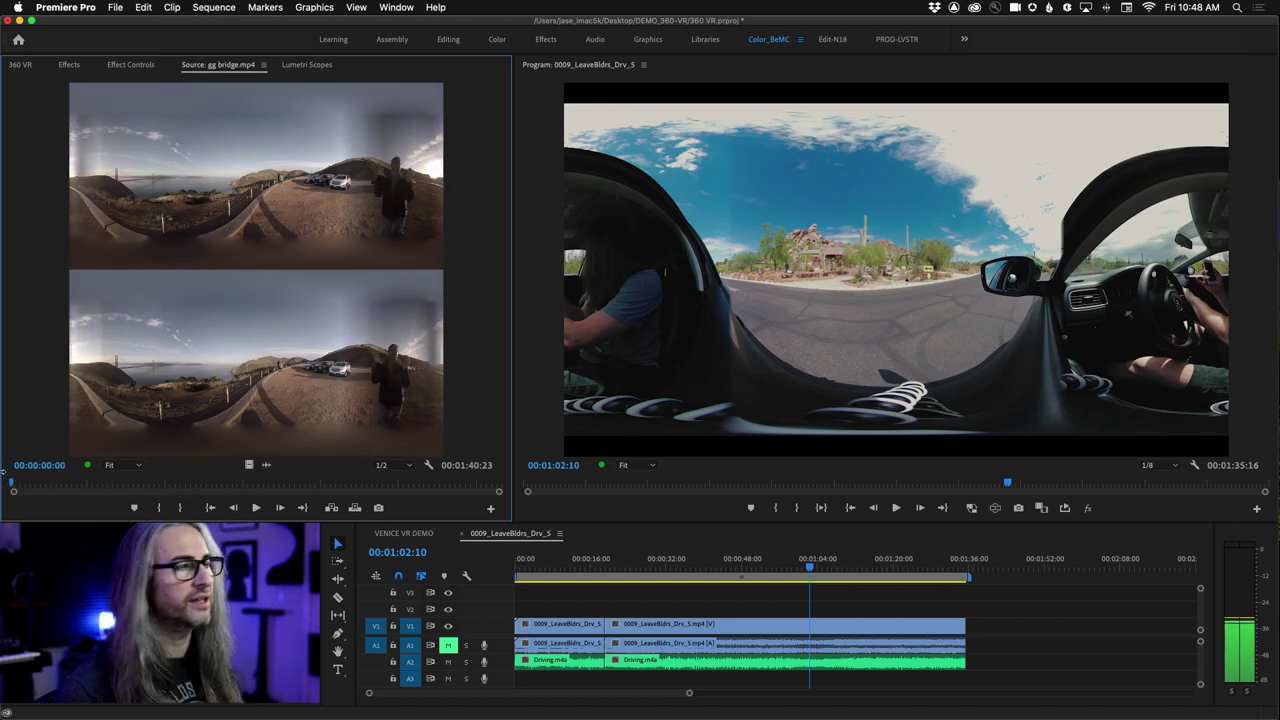
left_click(24, 65)
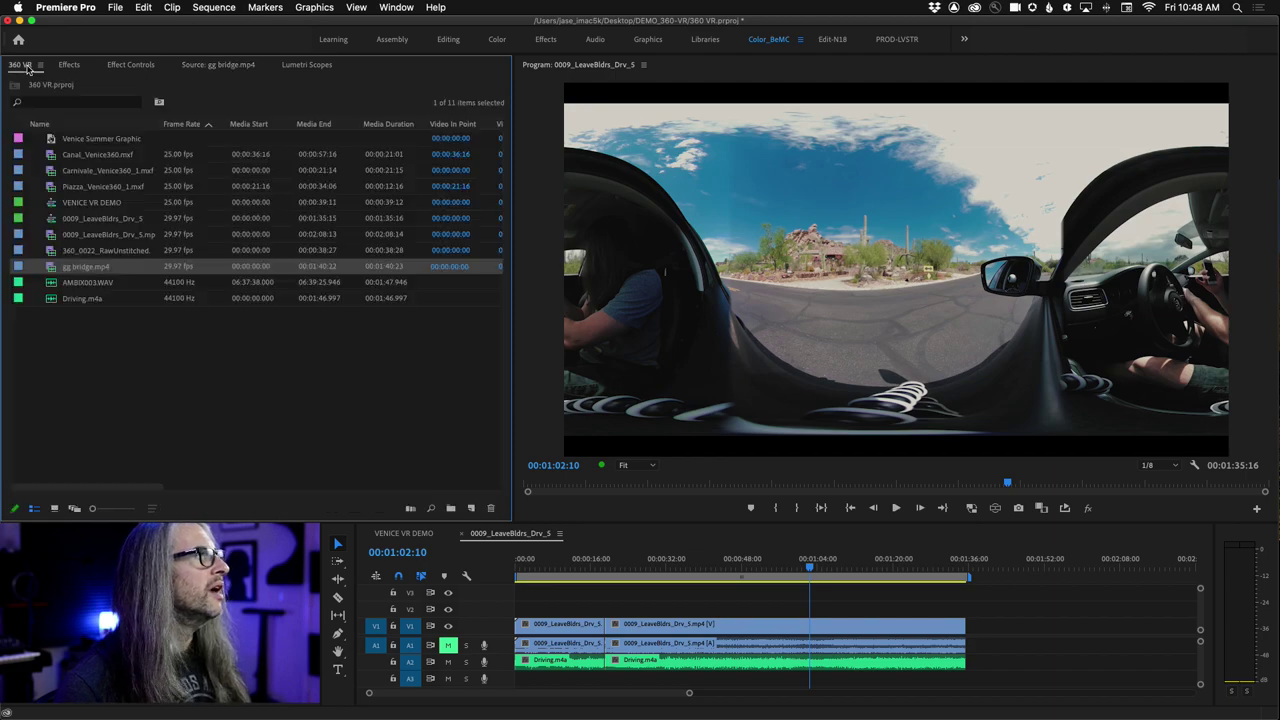
left_click(50, 285)
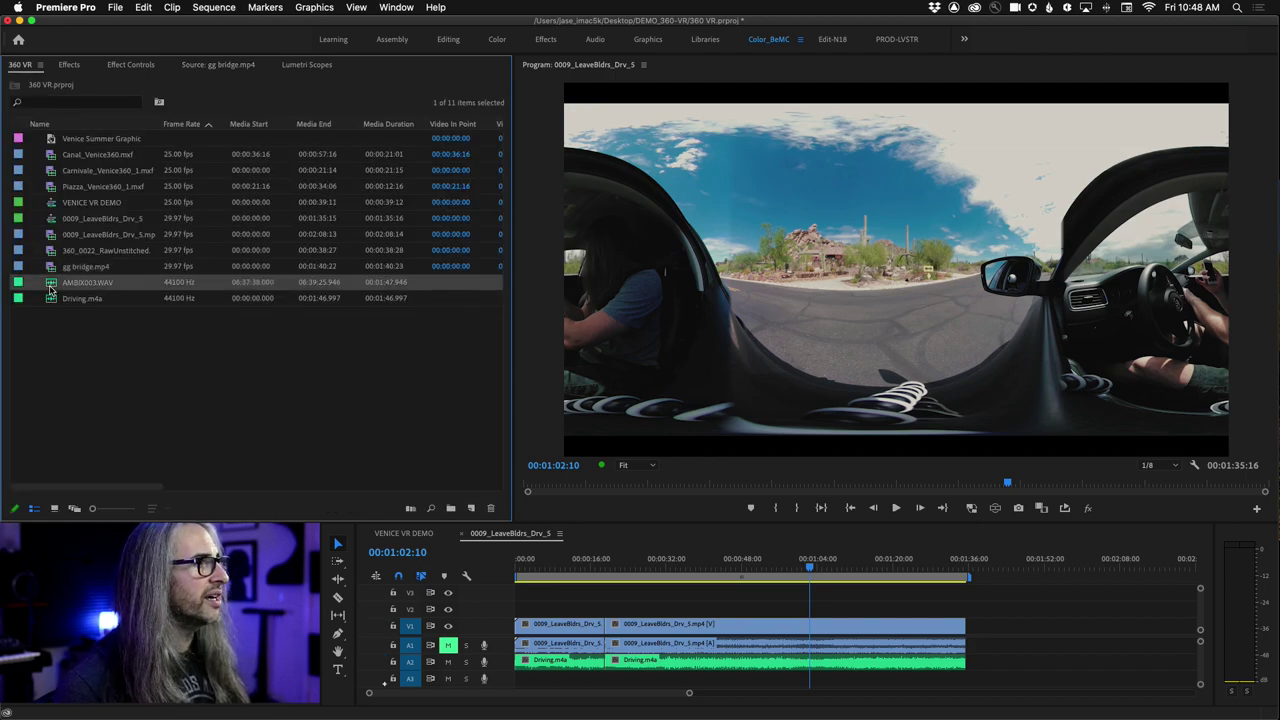
mouse_move(50, 288)
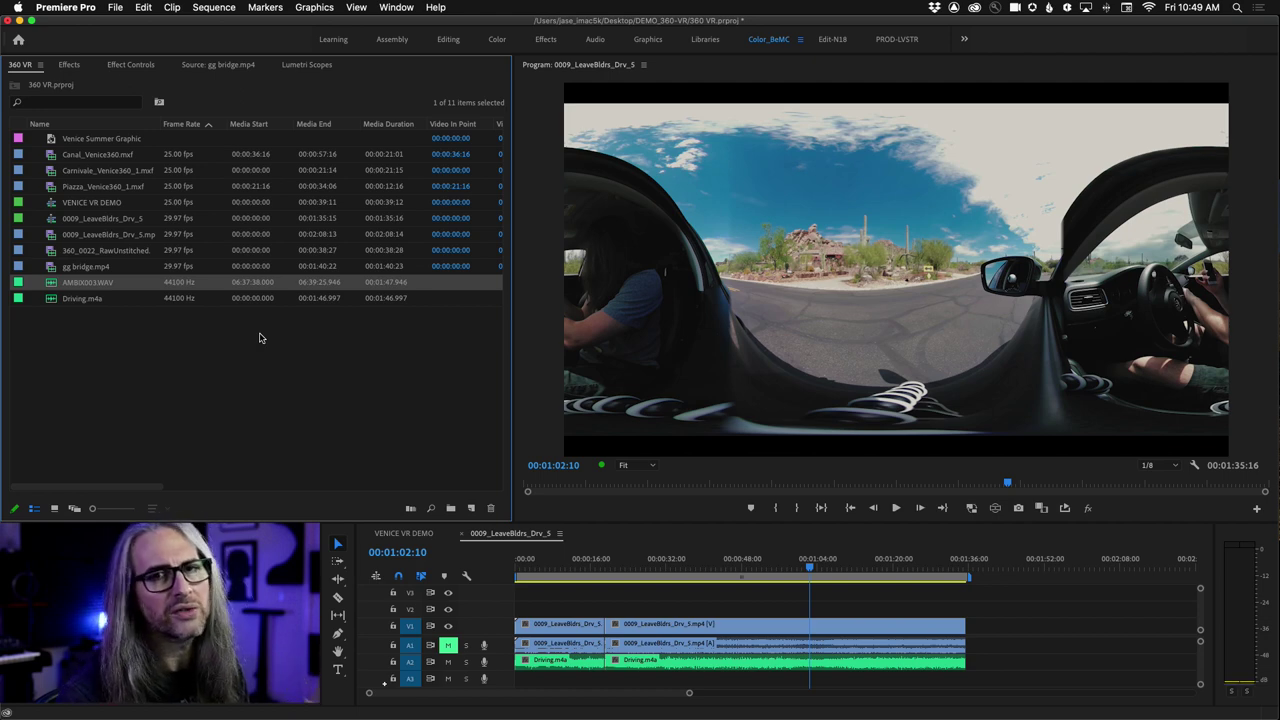
Step: Create a new sequence from the gg bridge.mp4 clip
left_click(72, 268)
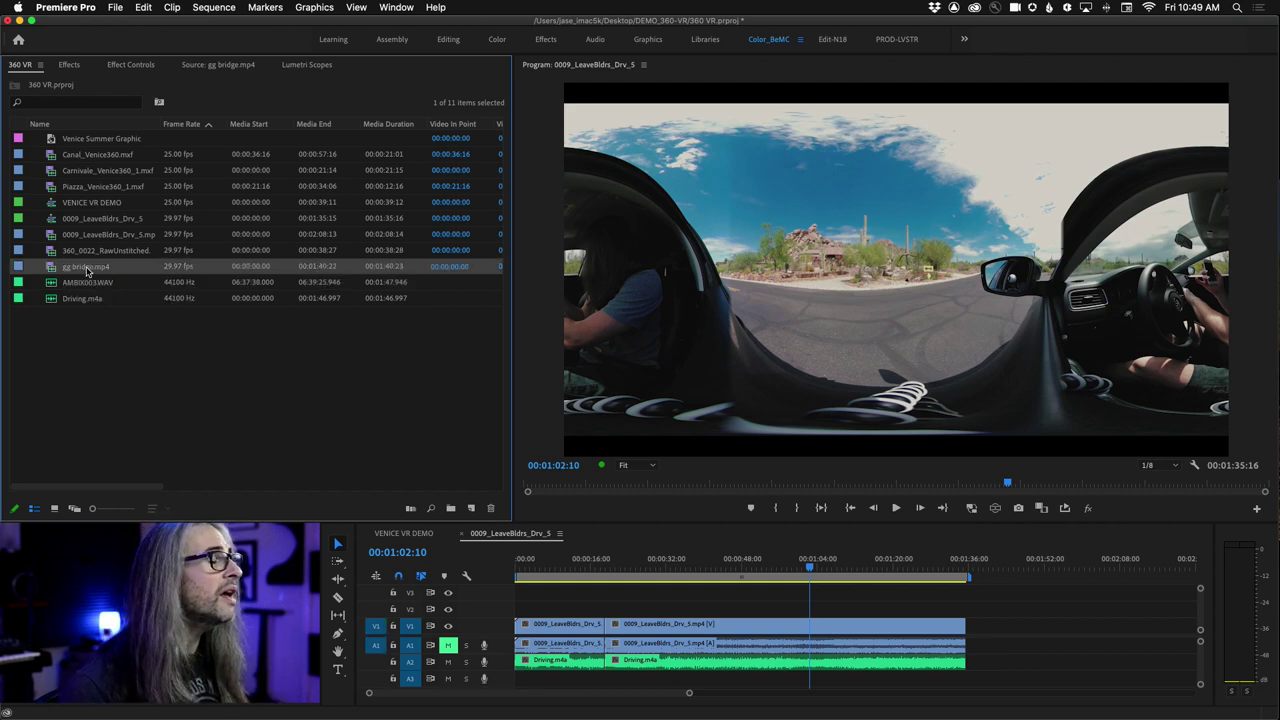
right_click(87, 270)
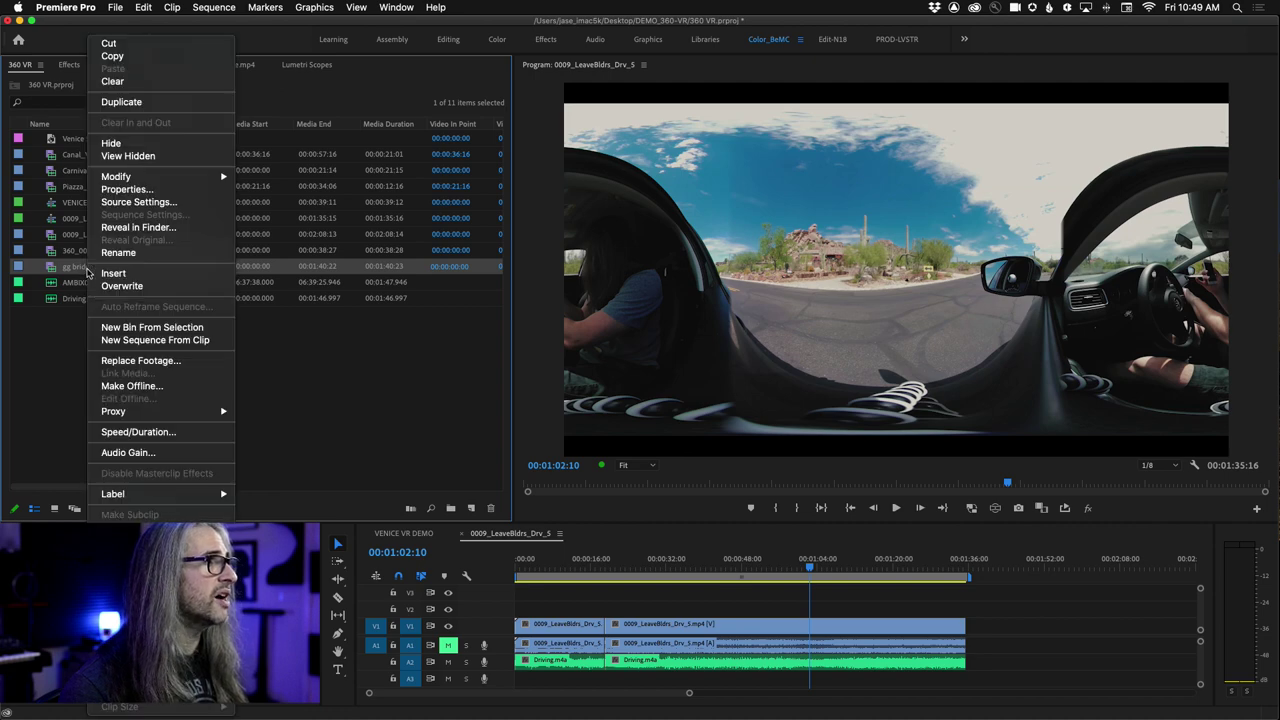
left_click(149, 341)
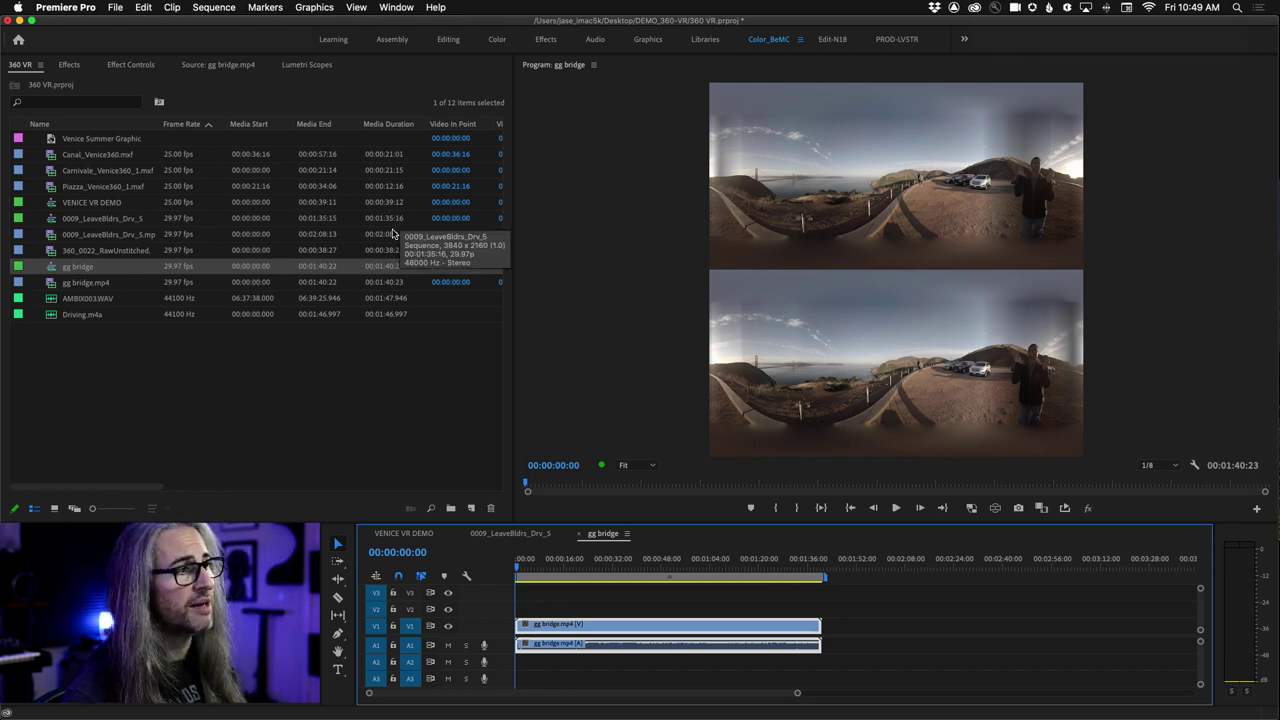
Step: Inspect the VR properties in the gg bridge sequence settings and look toward the bridge with the VR video display on
left_click(196, 7)
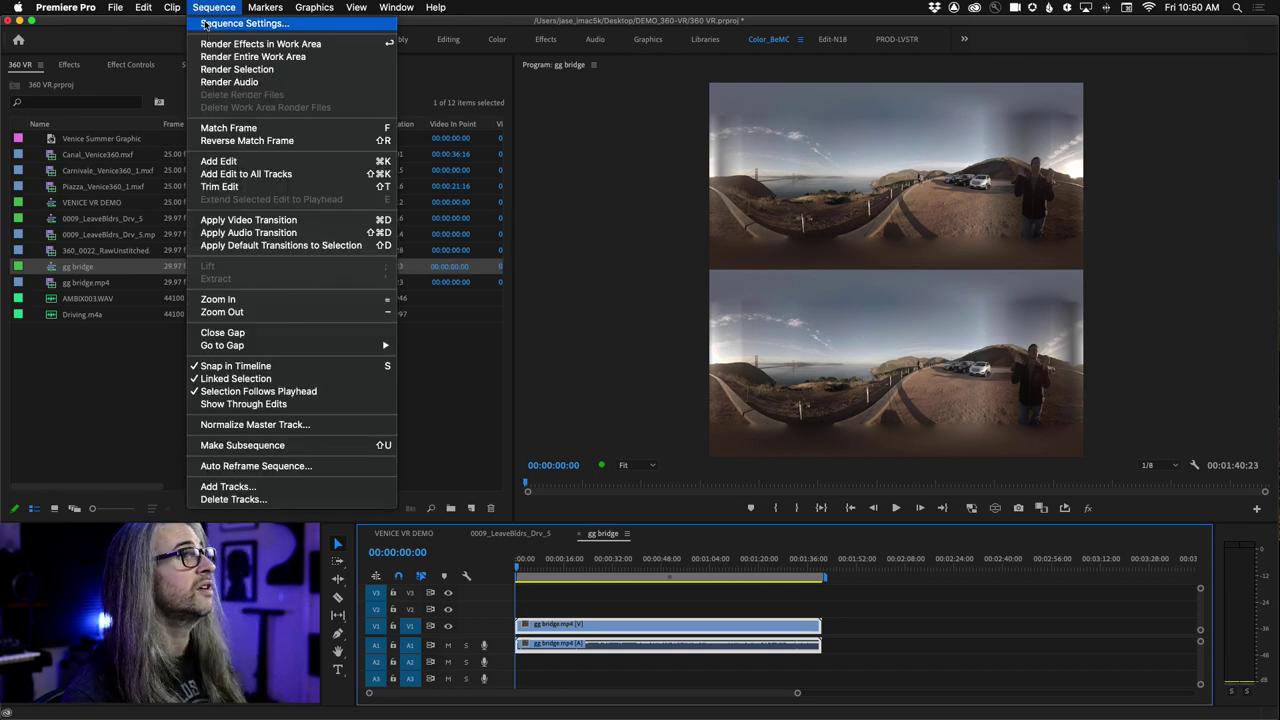
left_click(207, 25)
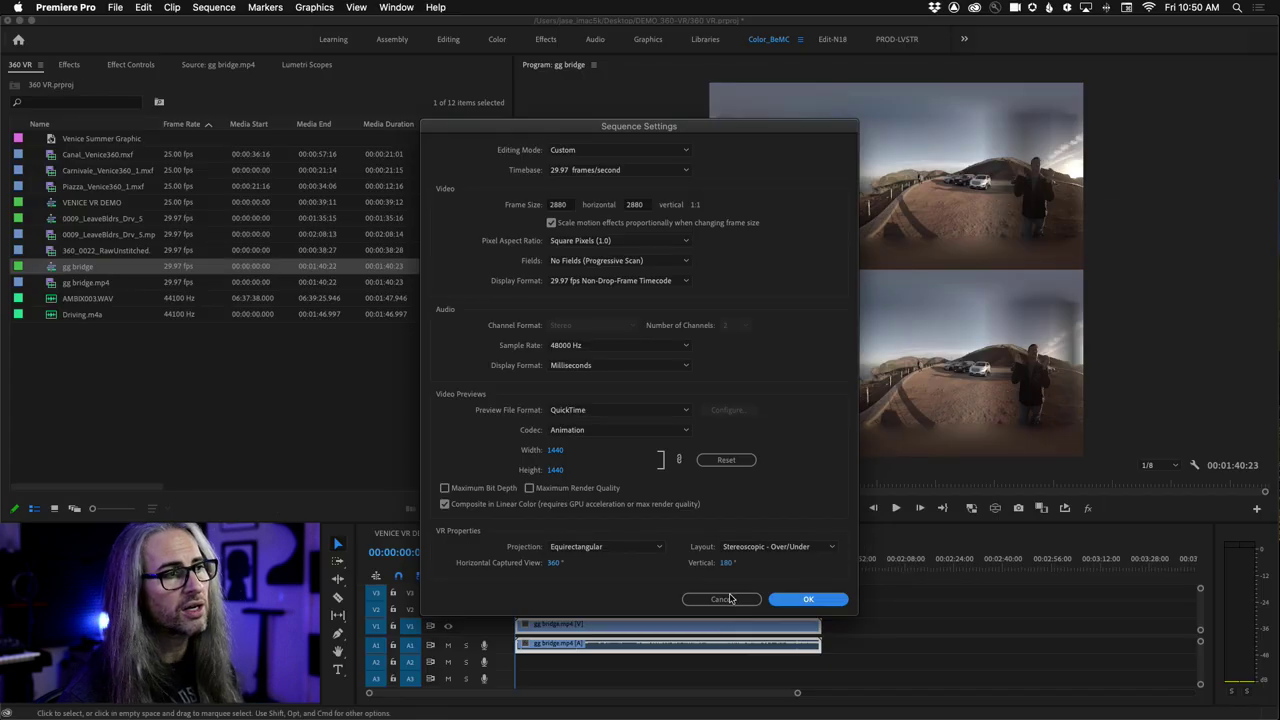
left_click(965, 615)
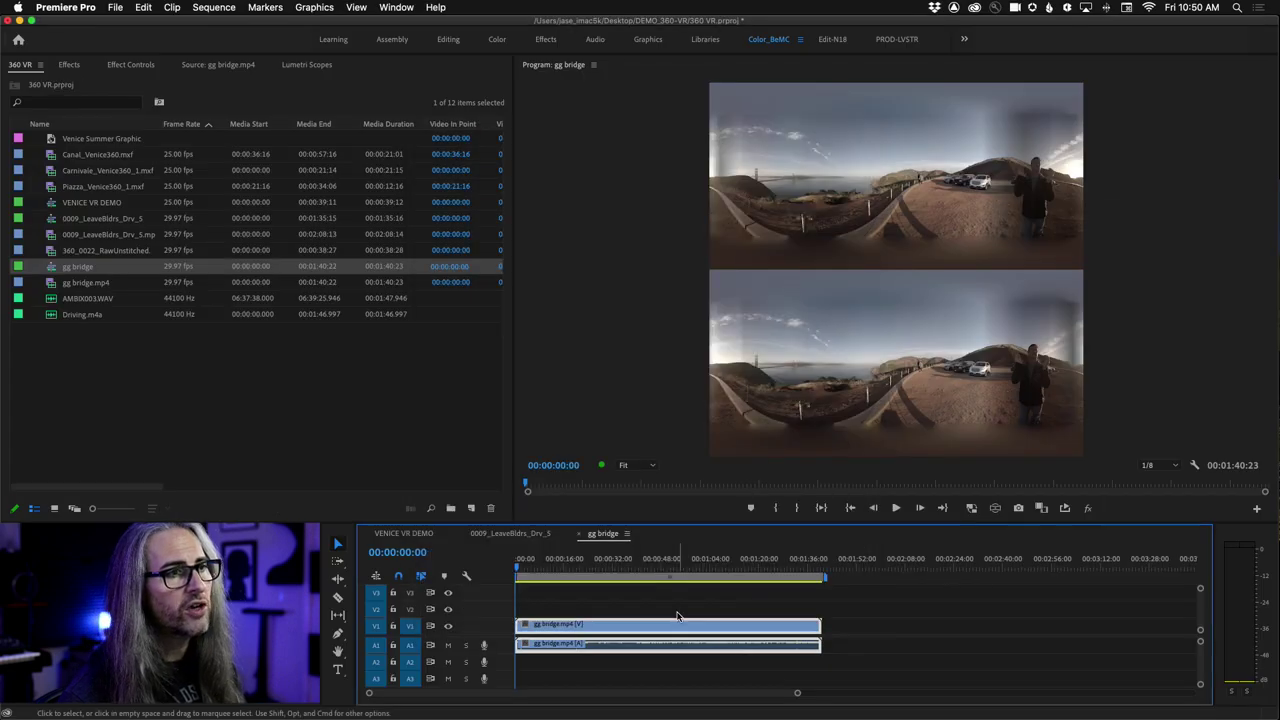
left_click(995, 509)
mouse_move(1000, 330)
left_mouse_down()
mouse_move(673, 358)
mouse_move(1006, 314)
mouse_move(1157, 317)
mouse_move(995, 316)
left_mouse_up()
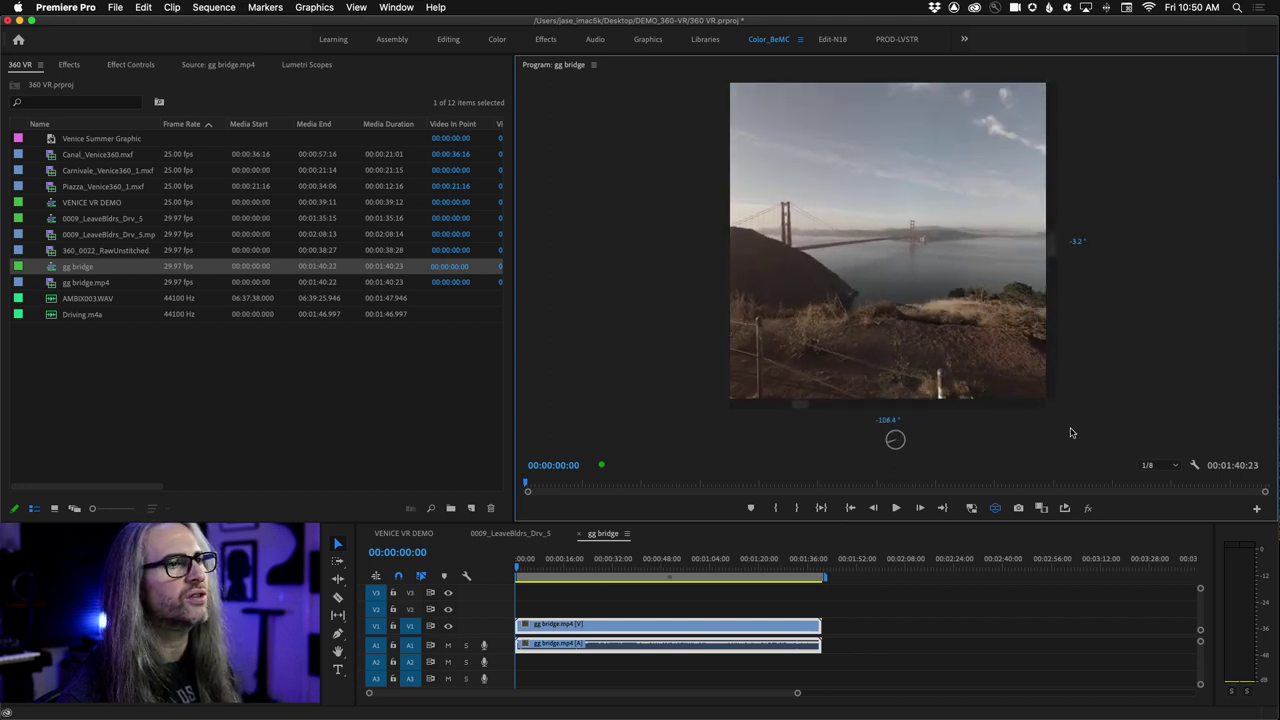
Step: Set the VR monitor's stereoscopic view to Anaglyph and look around the scene toward the water
left_click(1190, 465)
mouse_move(1030, 255)
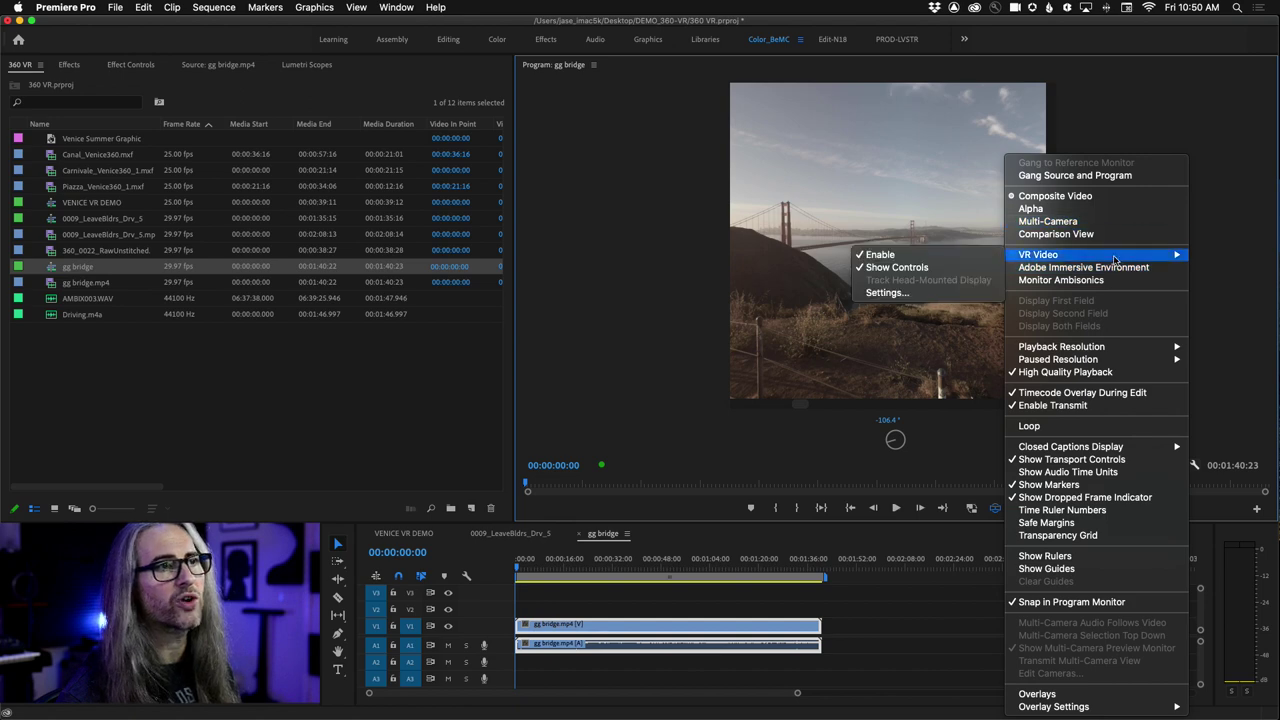
left_click(886, 293)
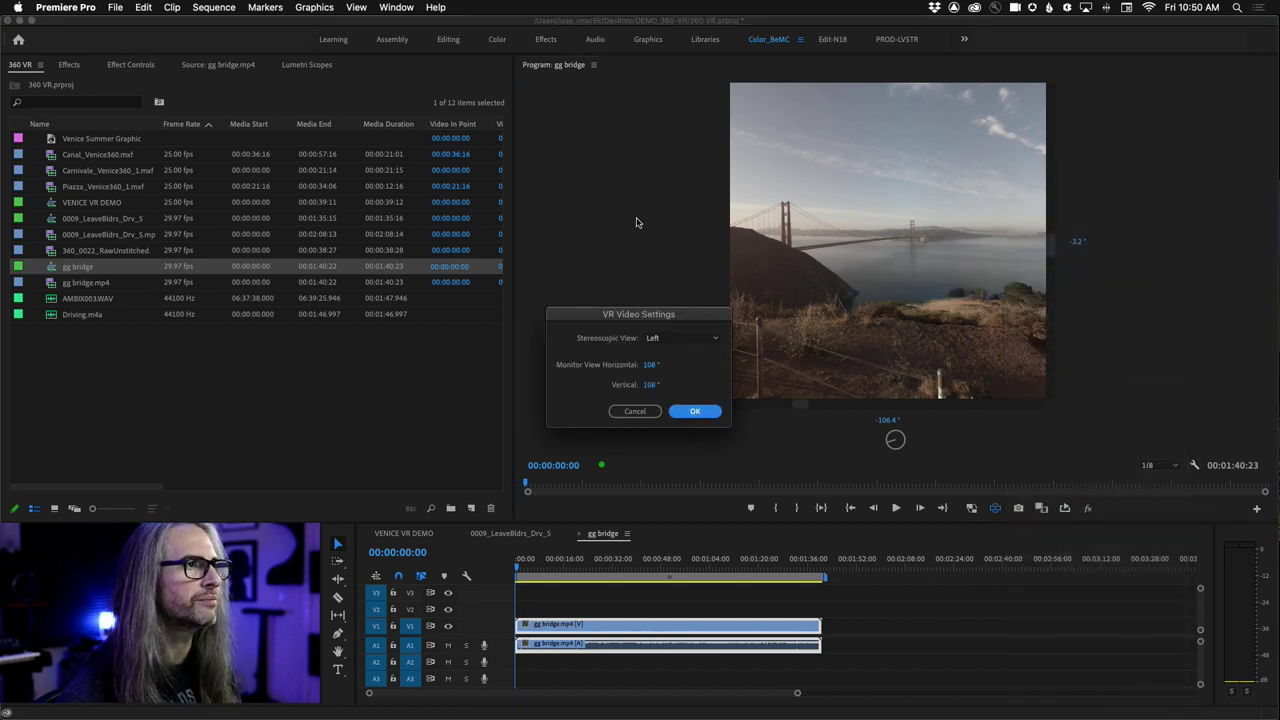
left_click_drag(628, 327, 600, 150)
left_click(662, 168)
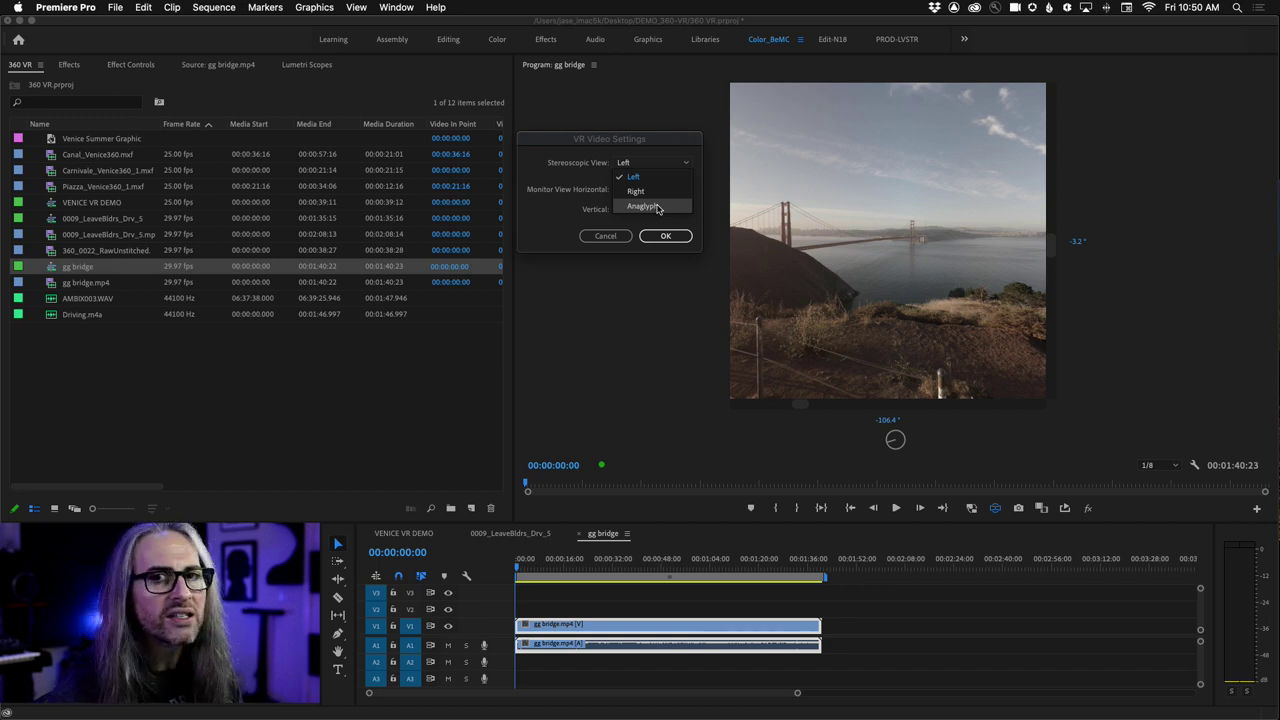
left_click(657, 207)
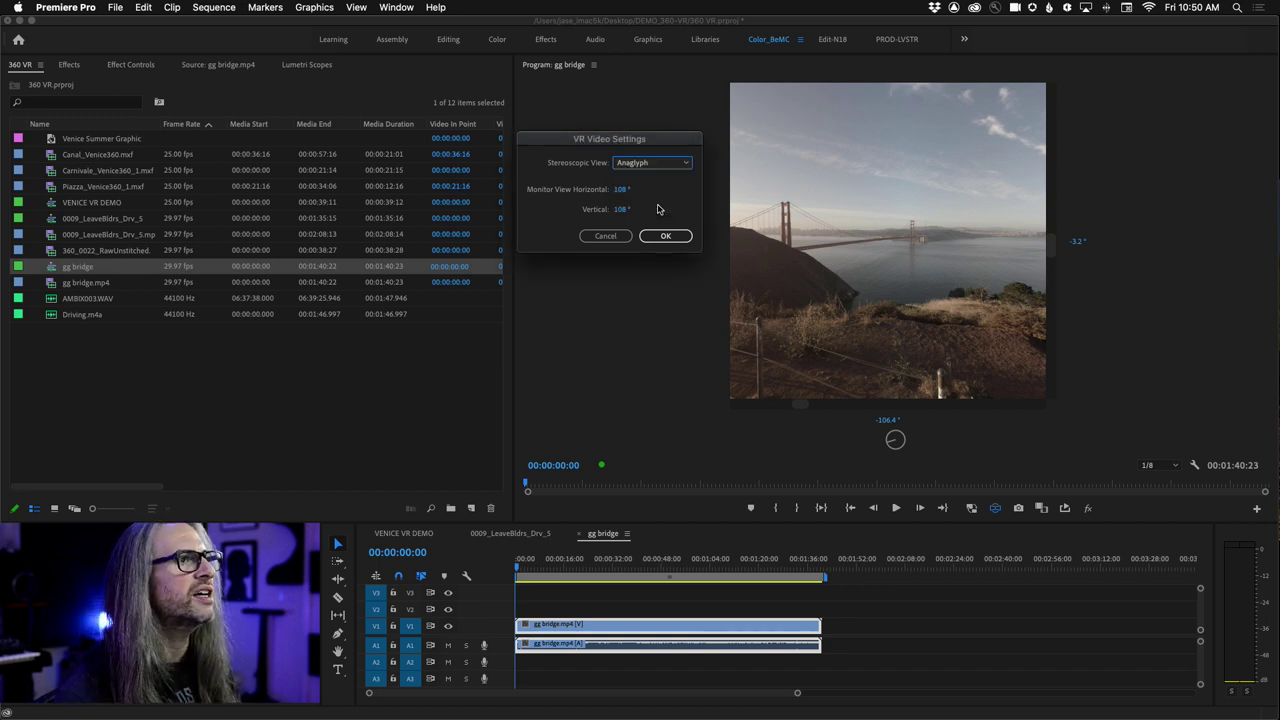
left_click(664, 236)
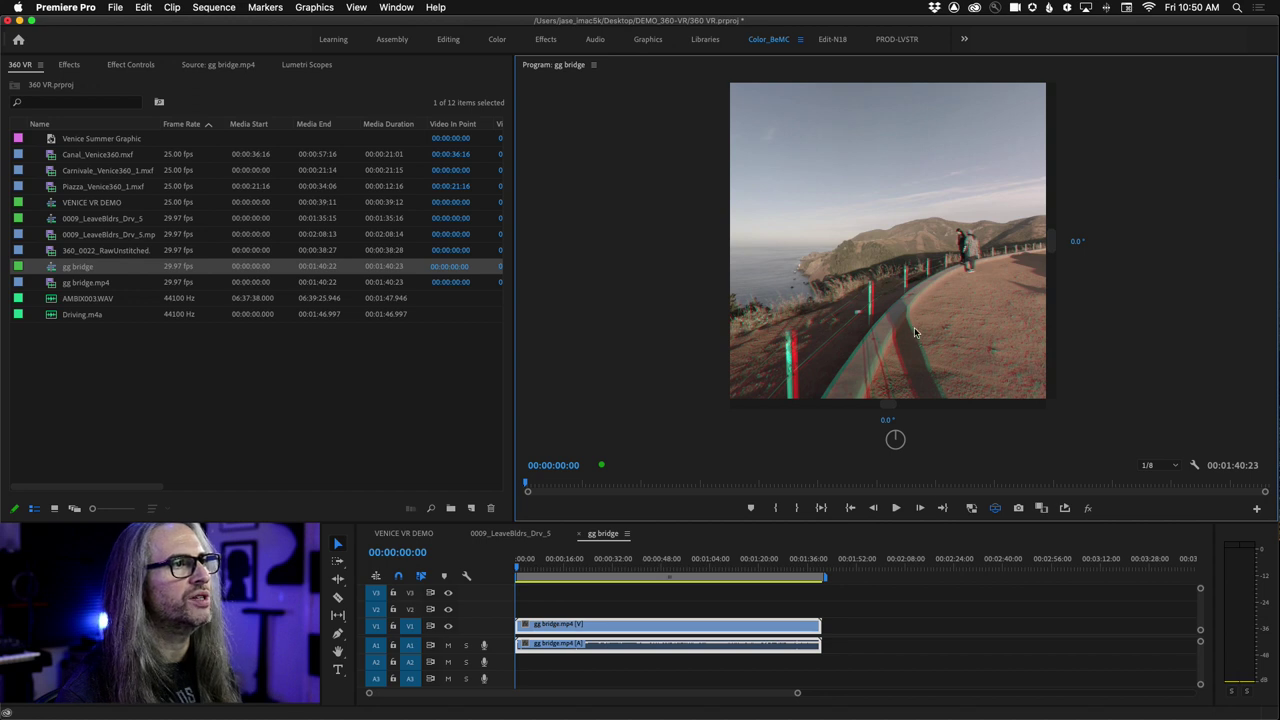
left_click_drag(914, 333, 1026, 244)
Step: Set the VR monitor's stereoscopic view back to Left and turn off the VR video display
right_click(1191, 457)
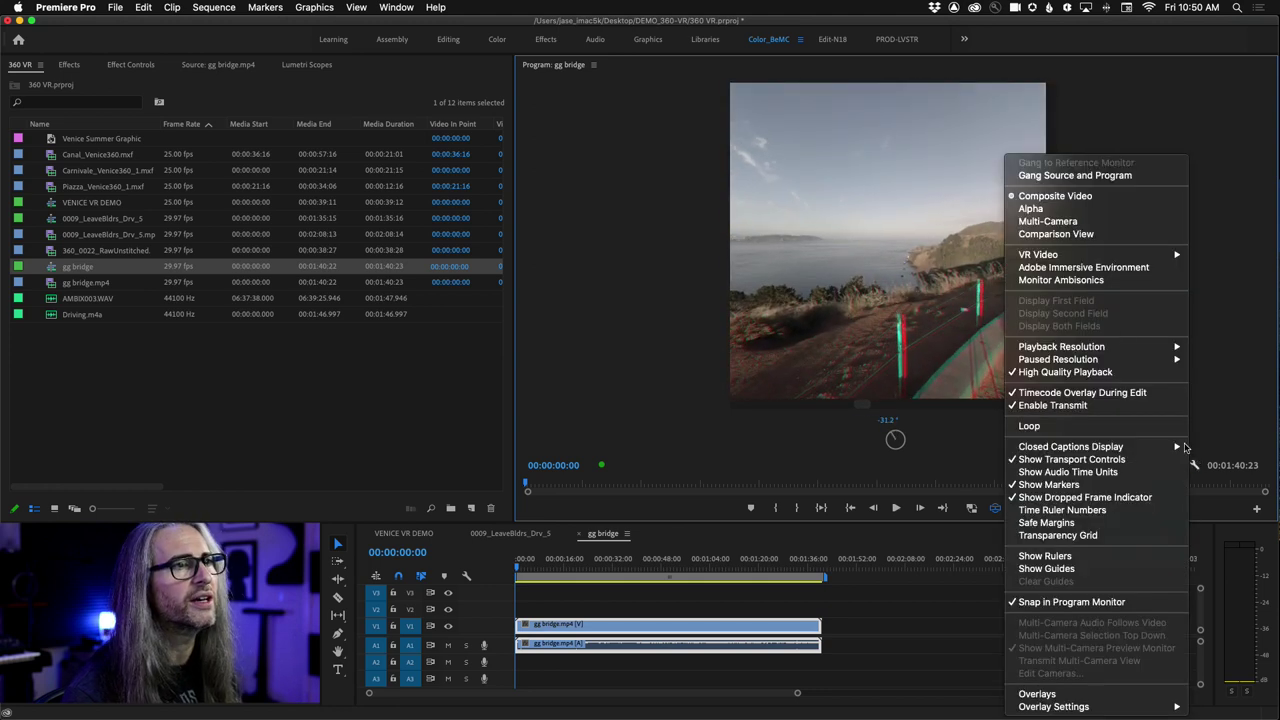
mouse_move(1057, 257)
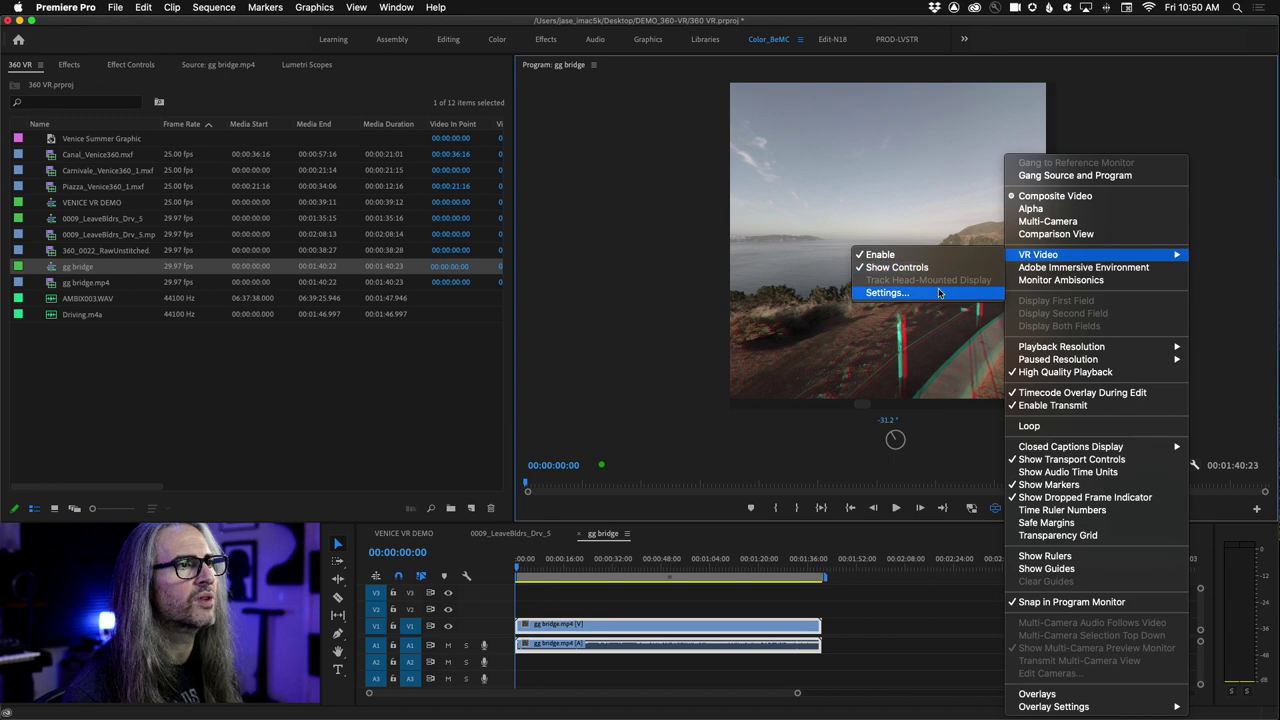
left_click(887, 293)
left_click(665, 340)
left_click(672, 357)
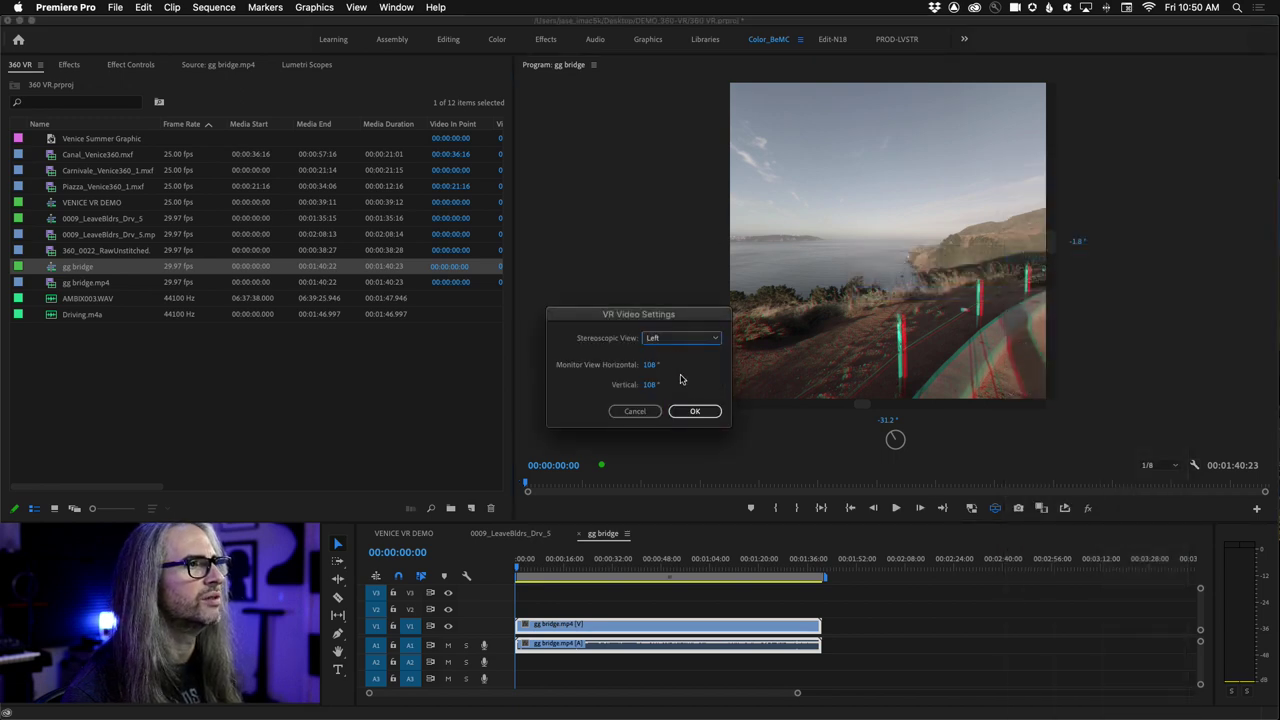
left_click(695, 411)
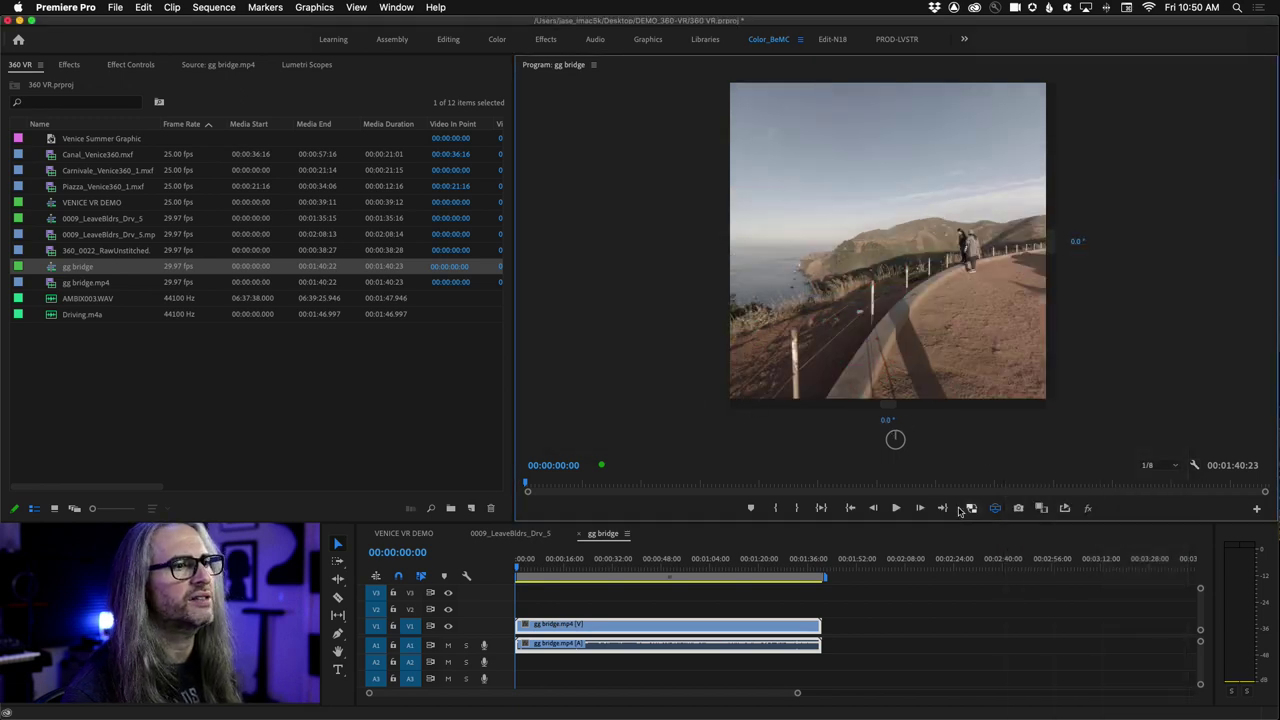
left_click(995, 508)
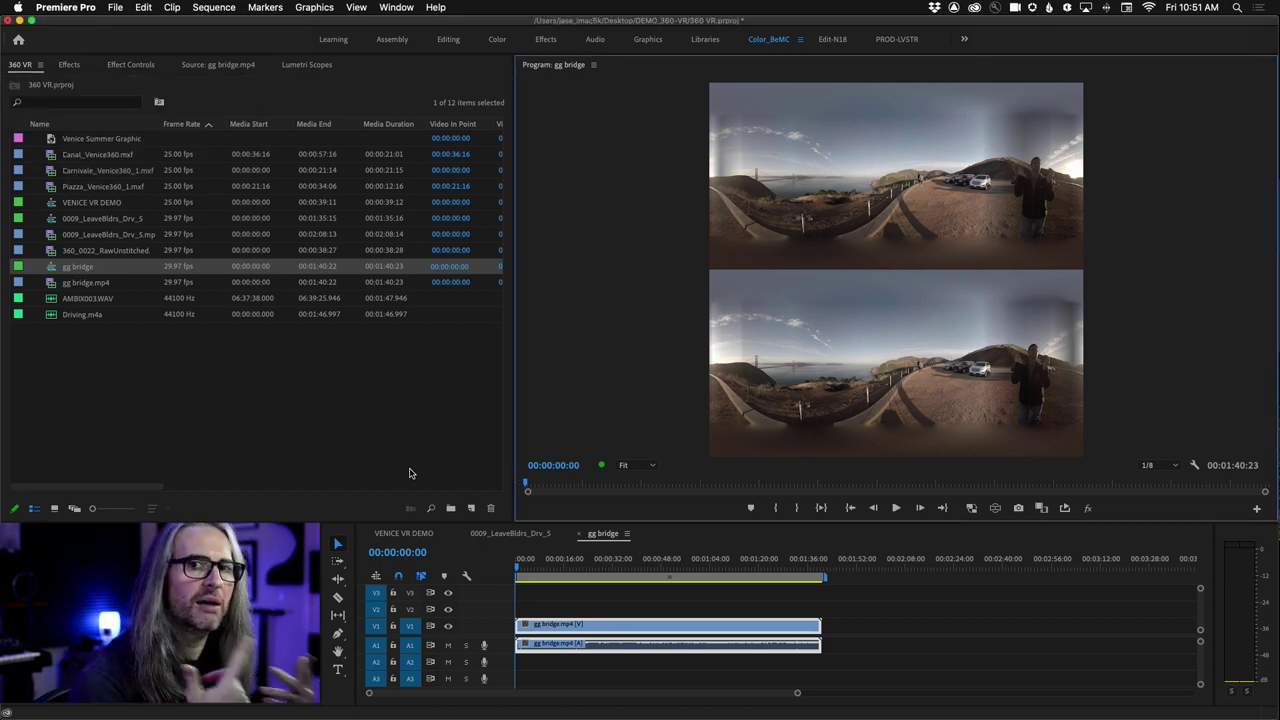
Step: Place AMBIX003.WAV on a new fourth audio track at the start of the gg bridge sequence and enlarge that track to show its waveforms
left_click(52, 298)
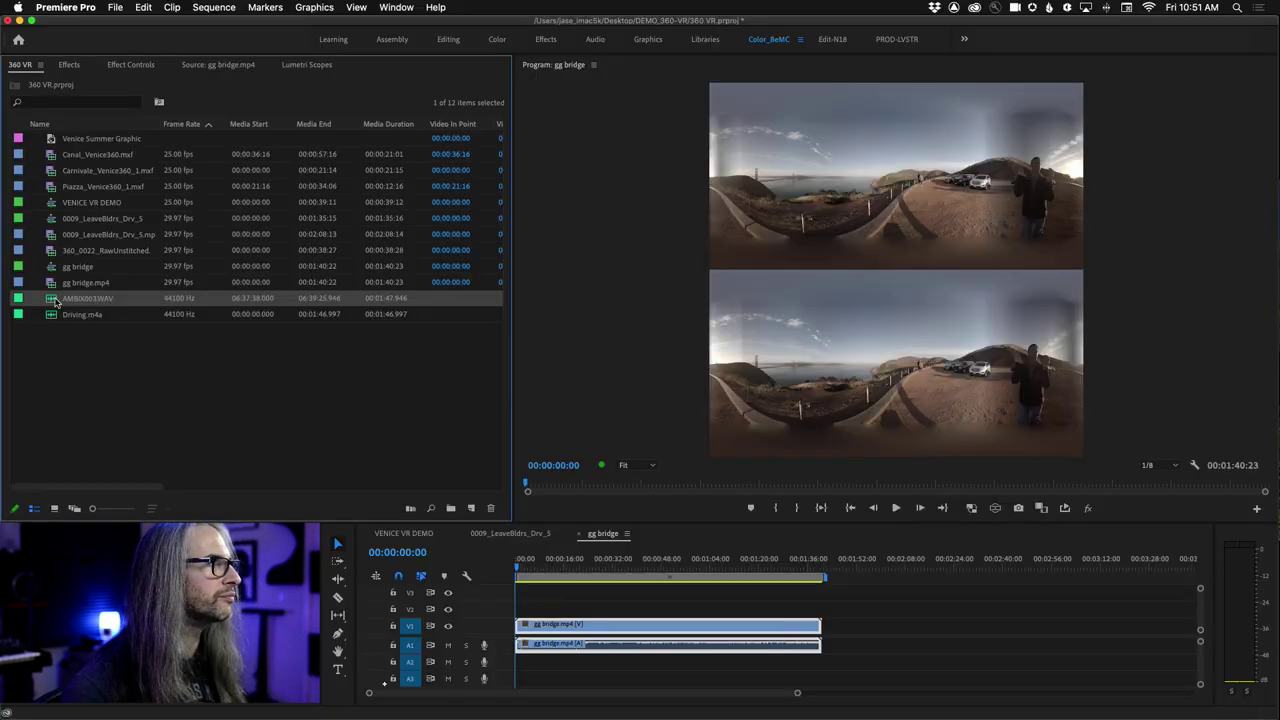
left_click_drag(55, 302, 537, 664)
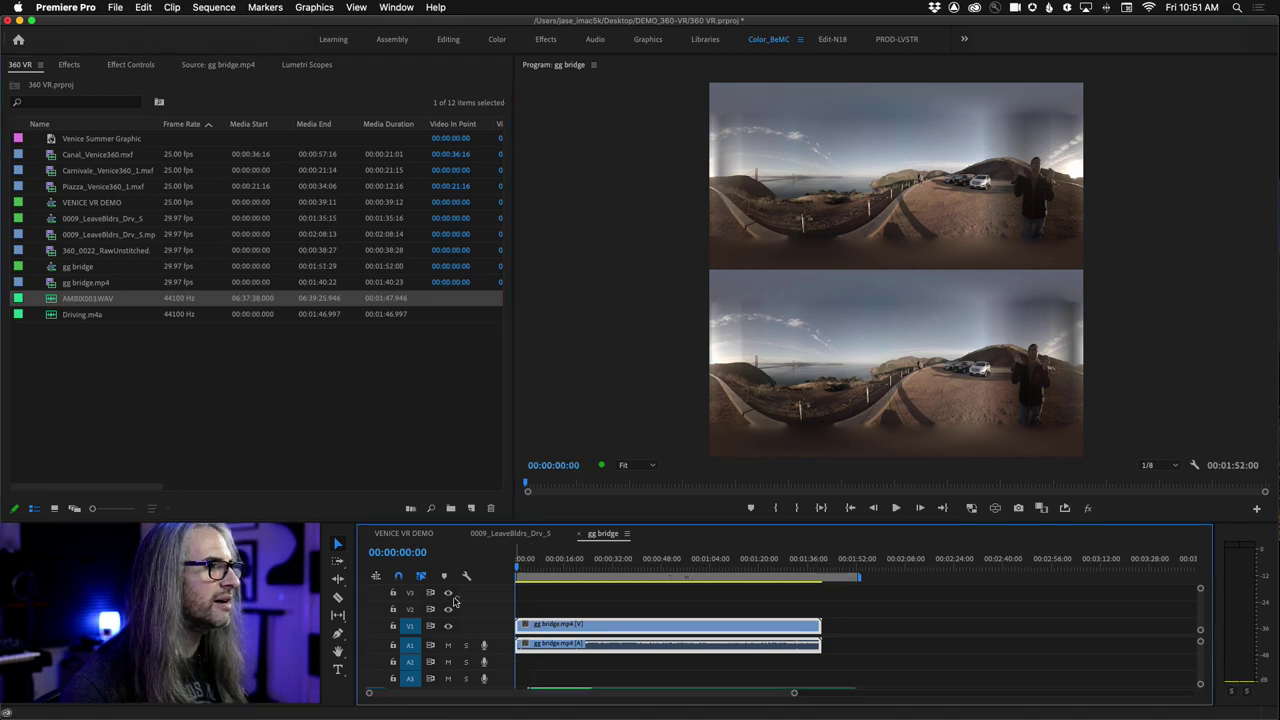
scroll(556, 664, "right", 5)
scroll(555, 664, "right", 8)
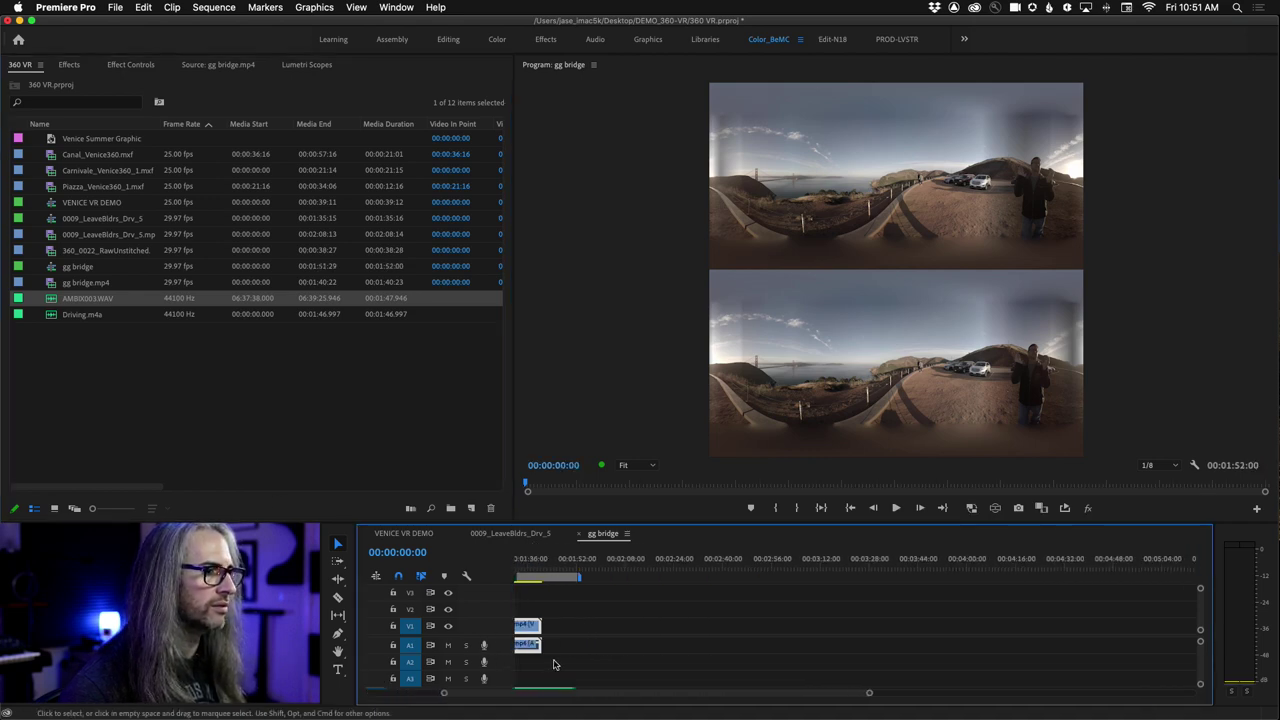
key("grave")
key("backslash")
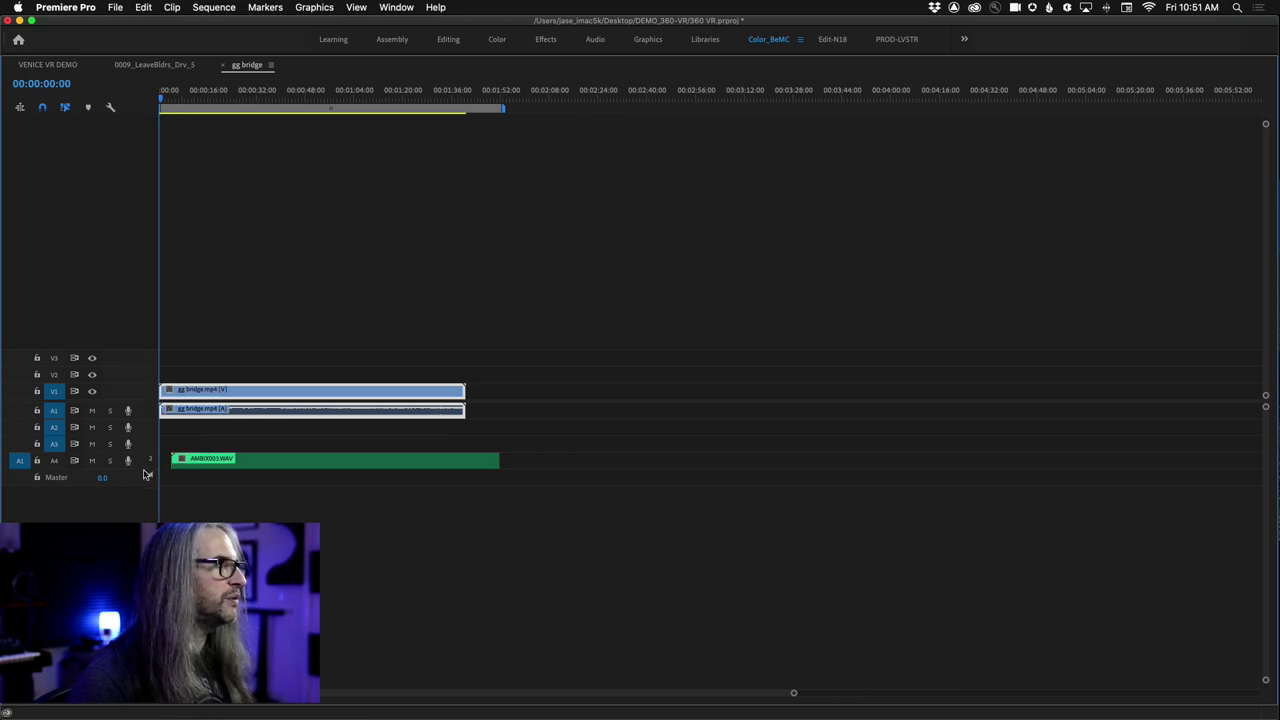
left_click_drag(147, 470, 146, 507)
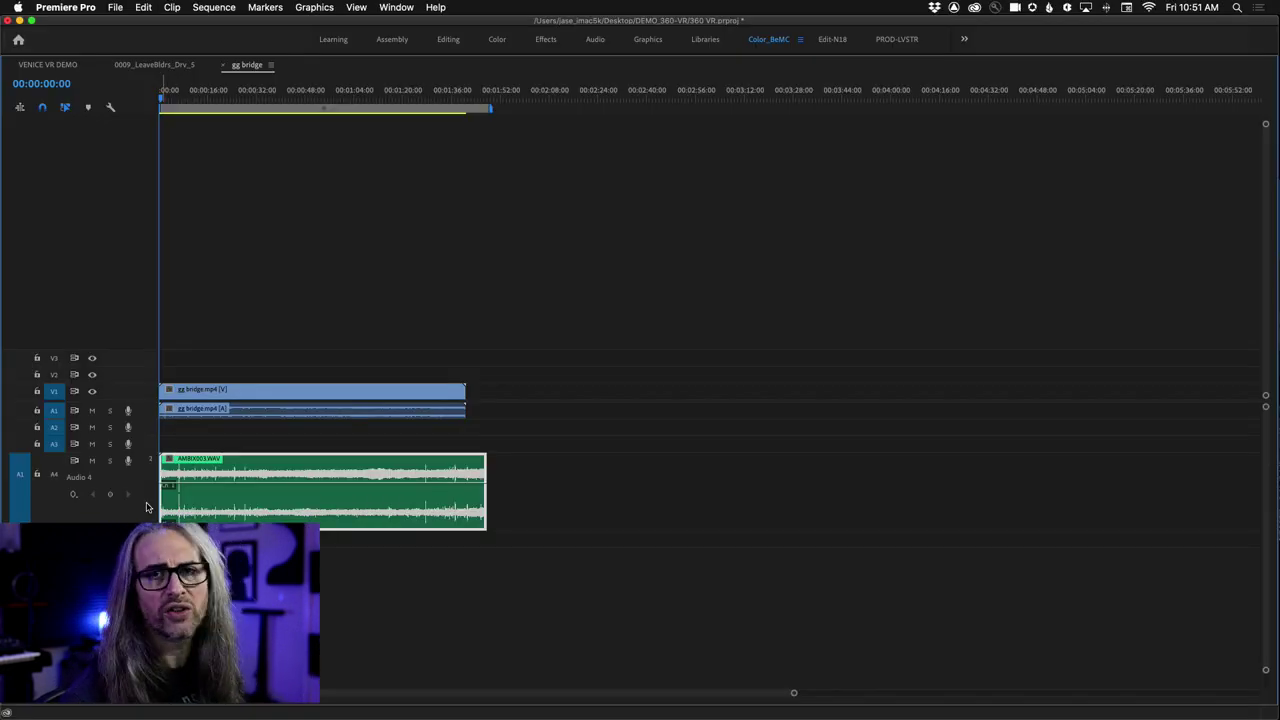
Step: Delete the gg bridge sequence from the project
key("grave")
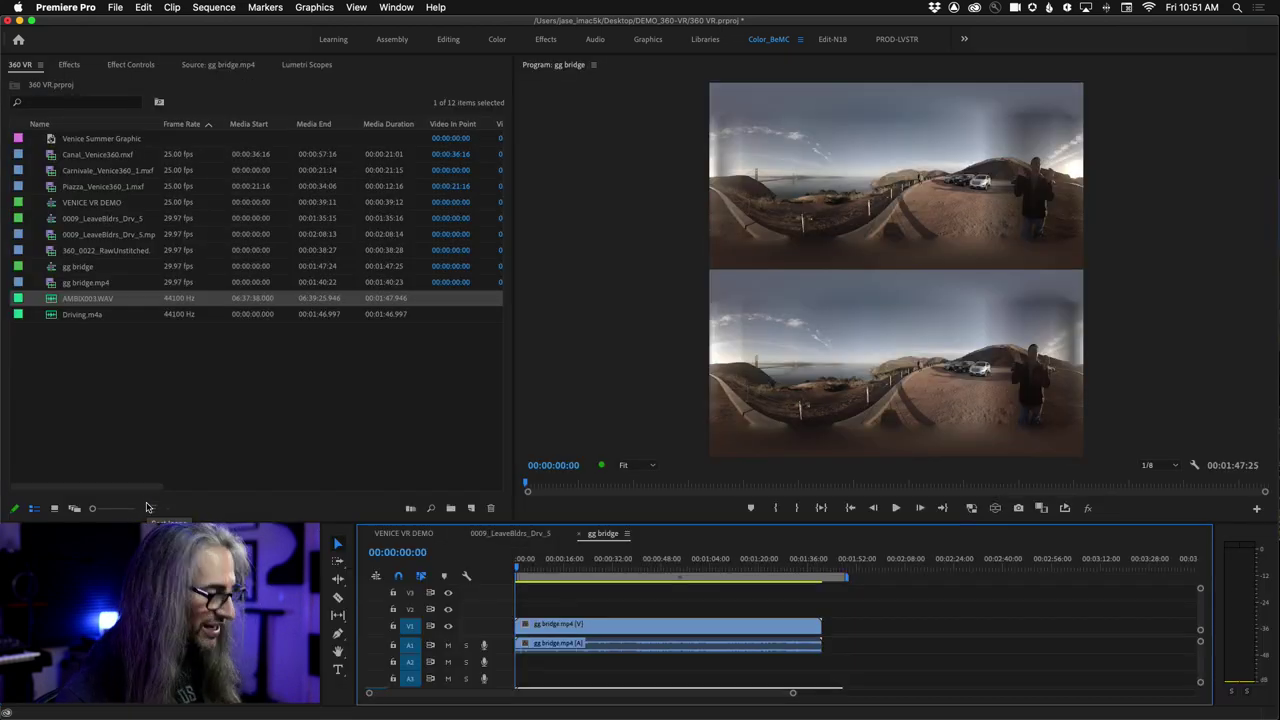
key("Delete")
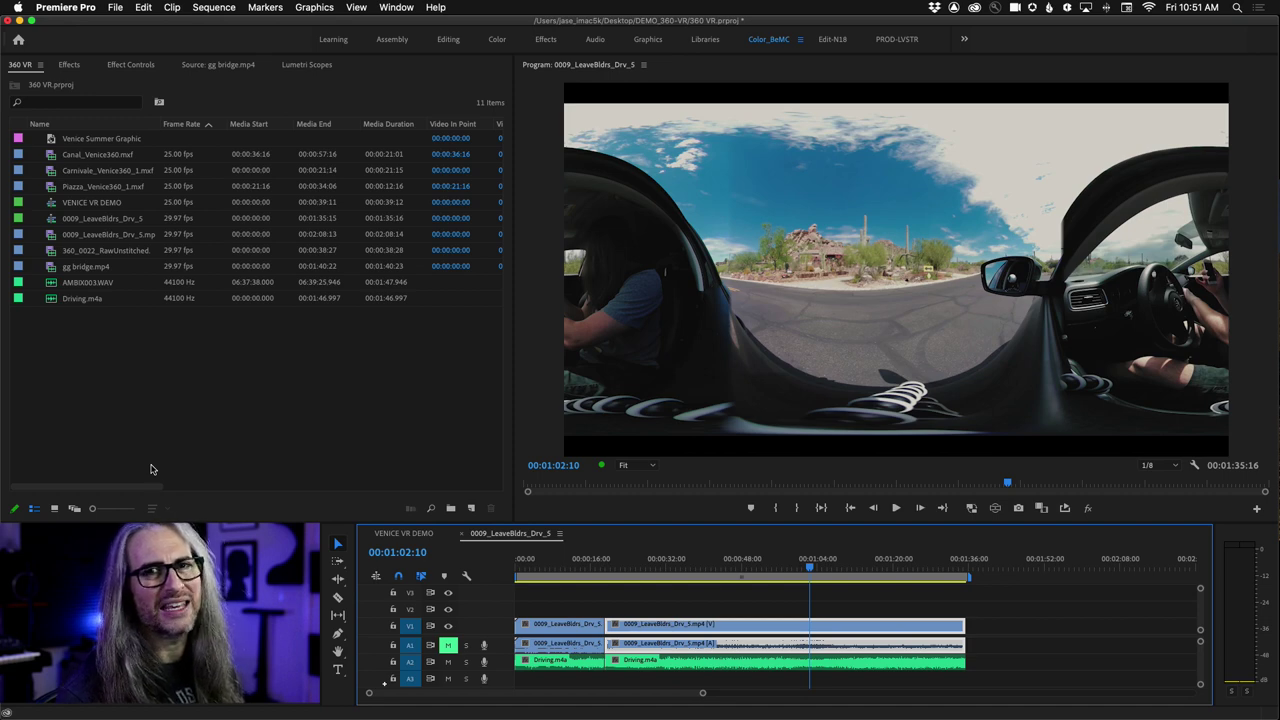
Step: Check the Multichannel Mono Media default audio track setting in the Timeline preferences and close them without changes
left_click(78, 7)
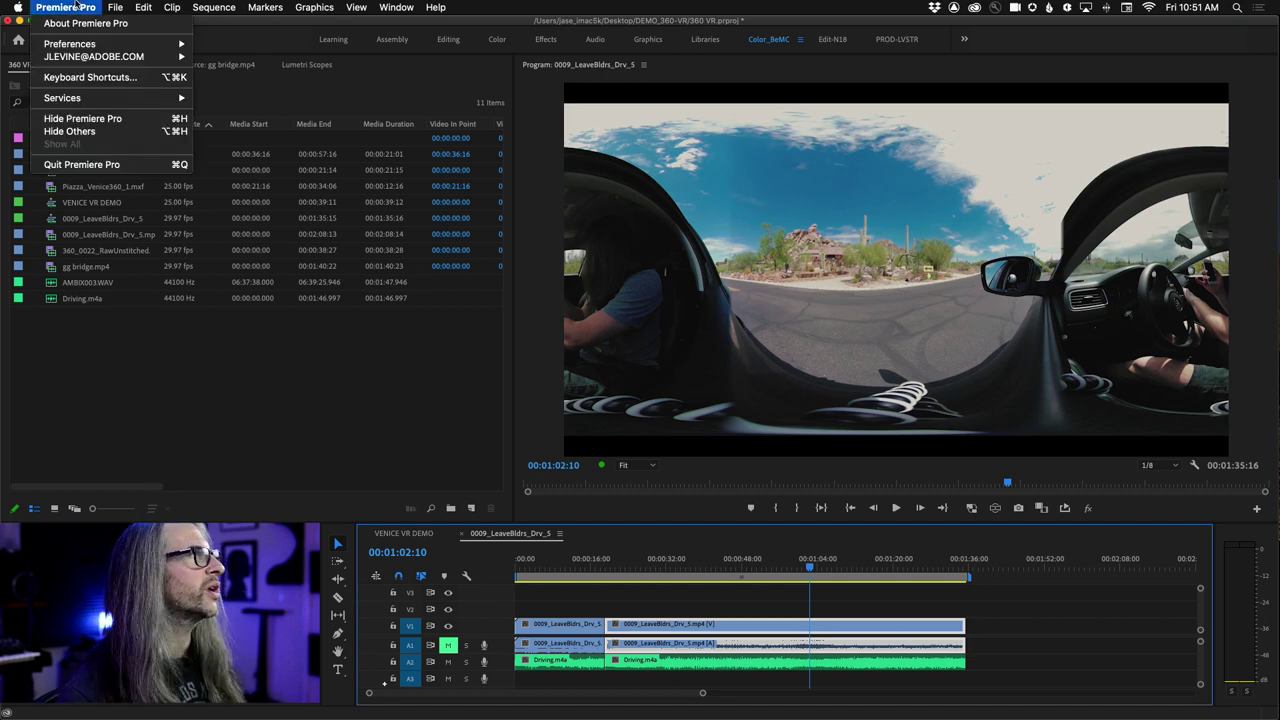
mouse_move(72, 47)
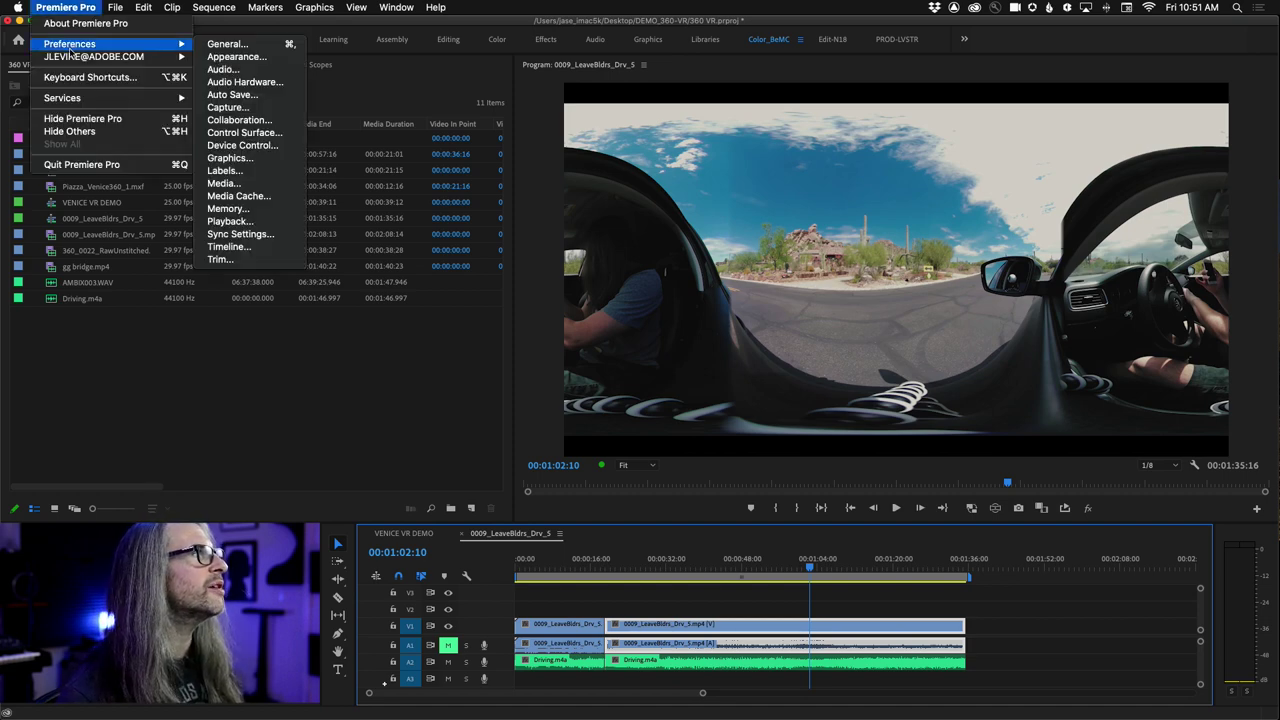
left_click(227, 246)
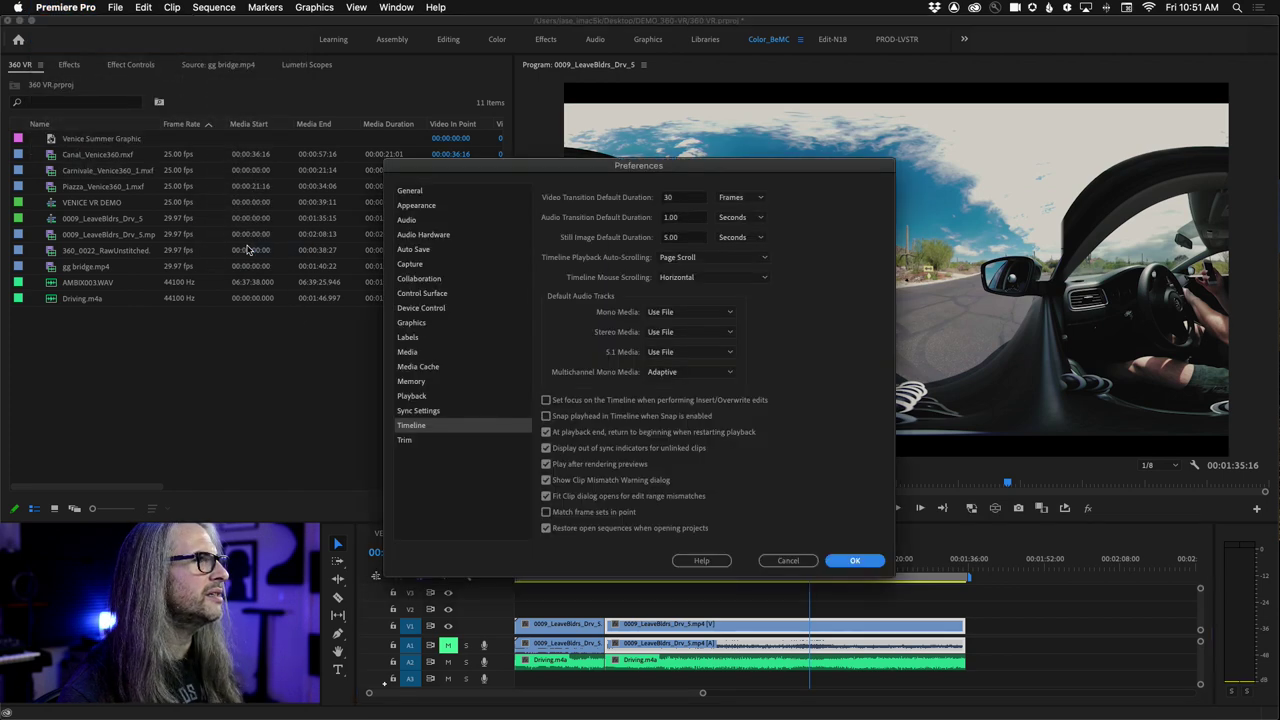
left_click_drag(568, 165, 606, 97)
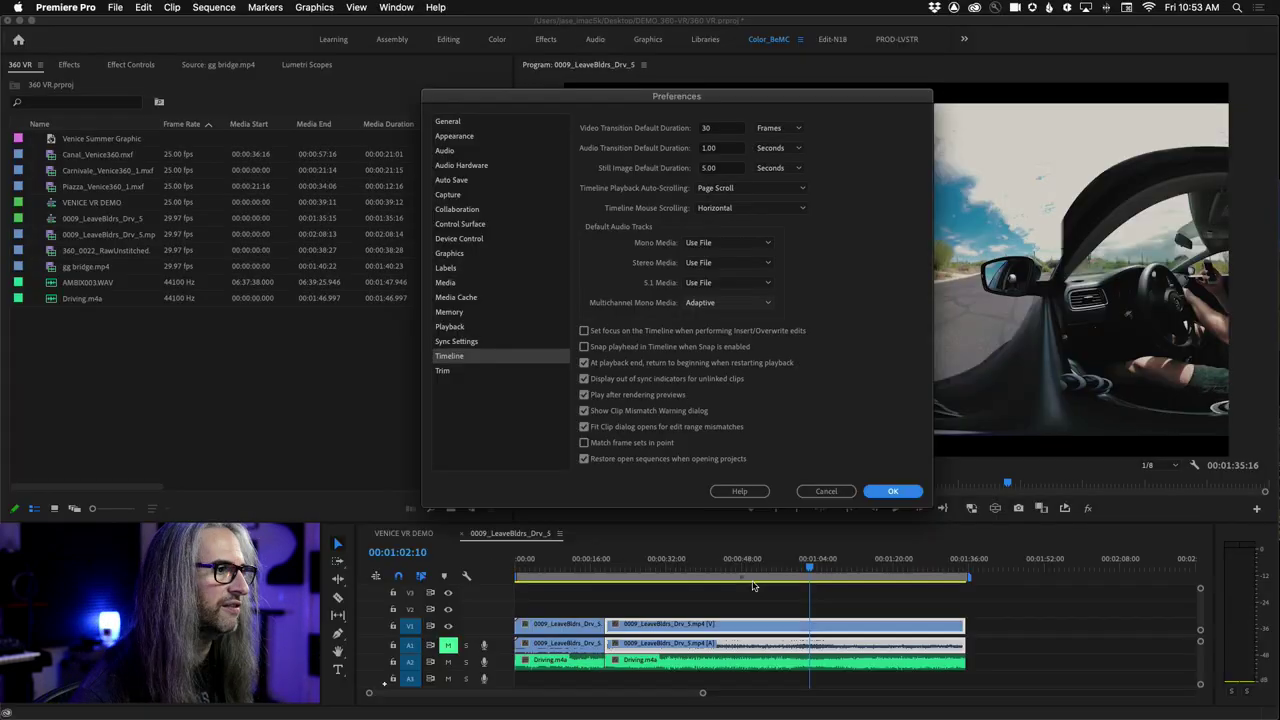
left_click(826, 491)
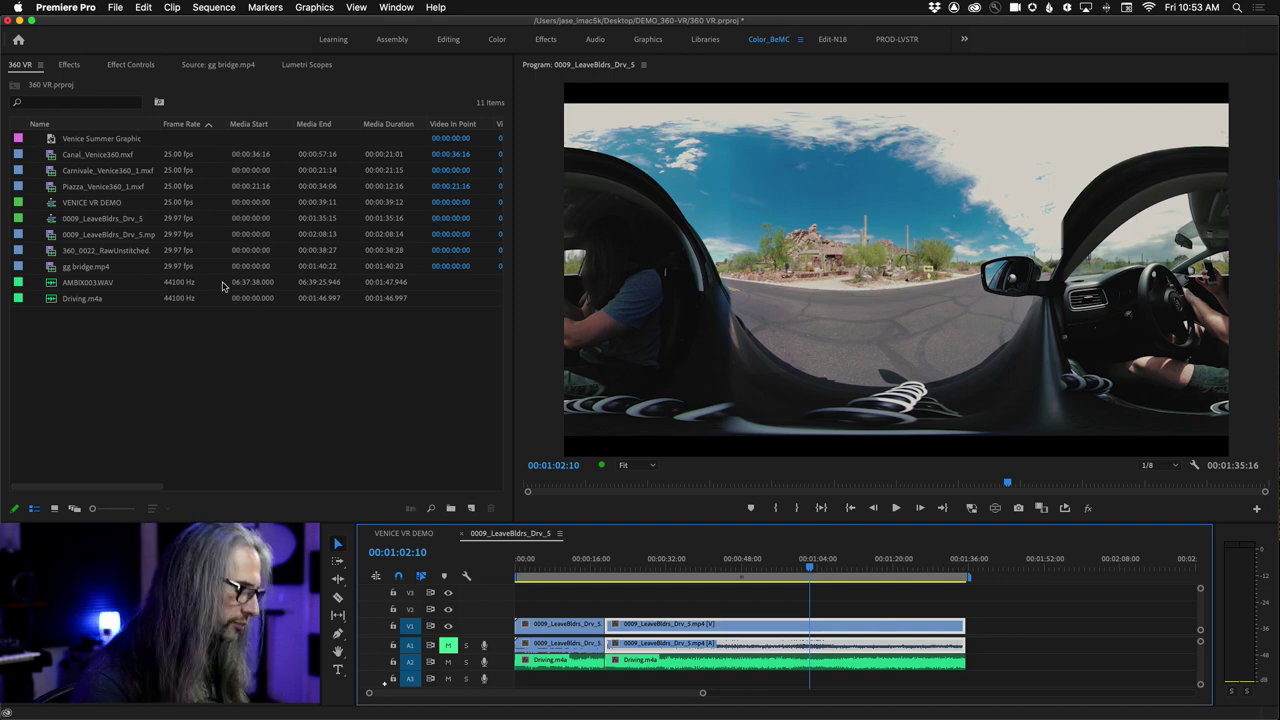
Step: Compare the frame sizes of the project's items in the enlarged project list, from gg bridge.mp4 up to Venice Summer Graphic
key("grave")
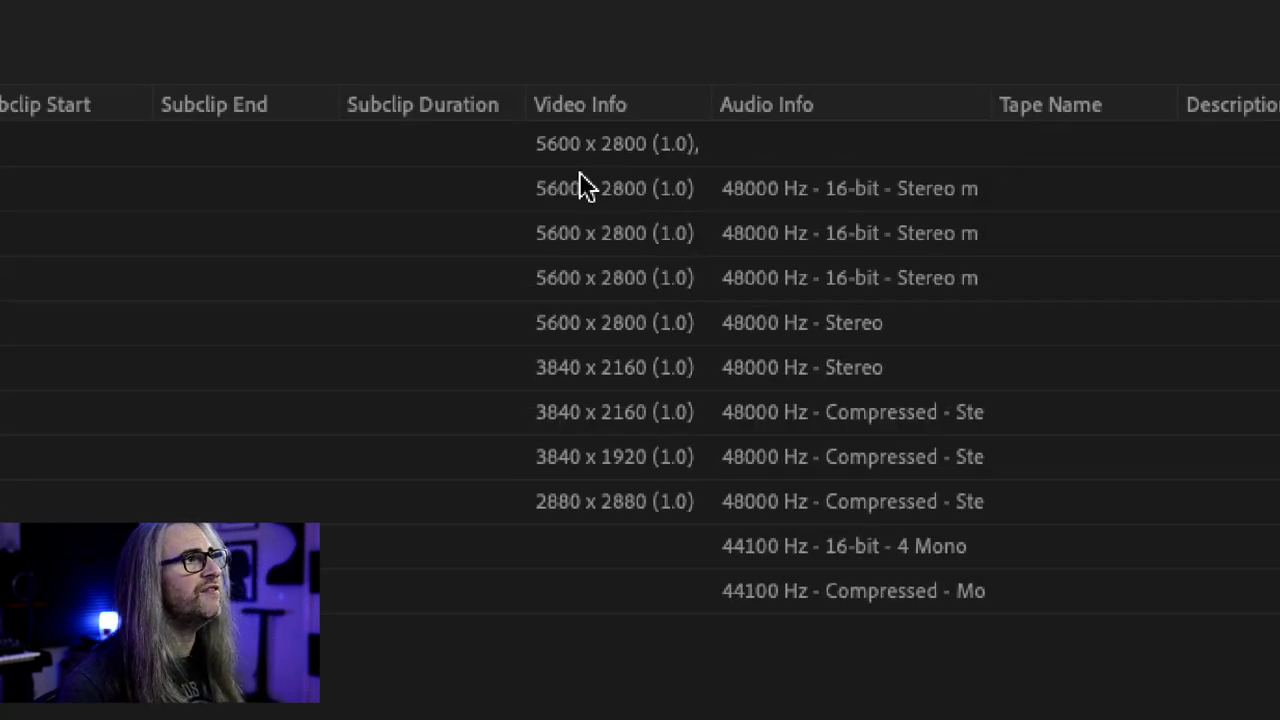
left_click(590, 512)
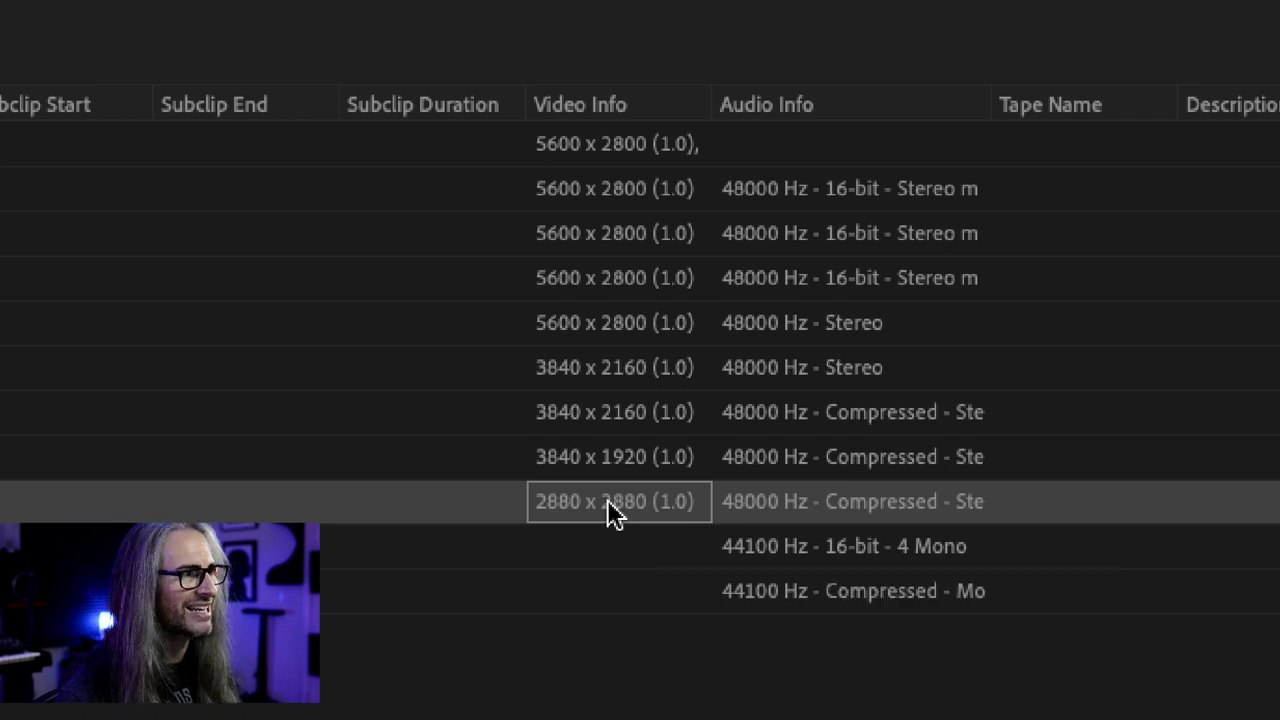
left_click(597, 462)
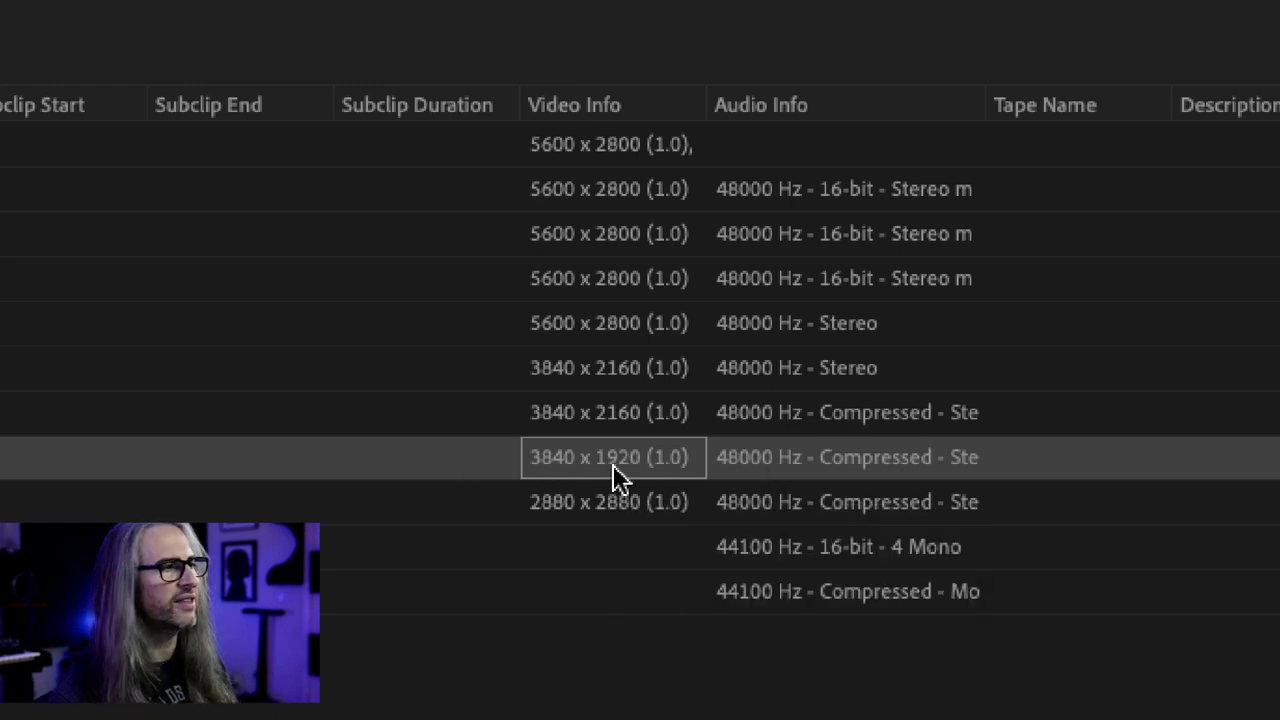
left_click(598, 415)
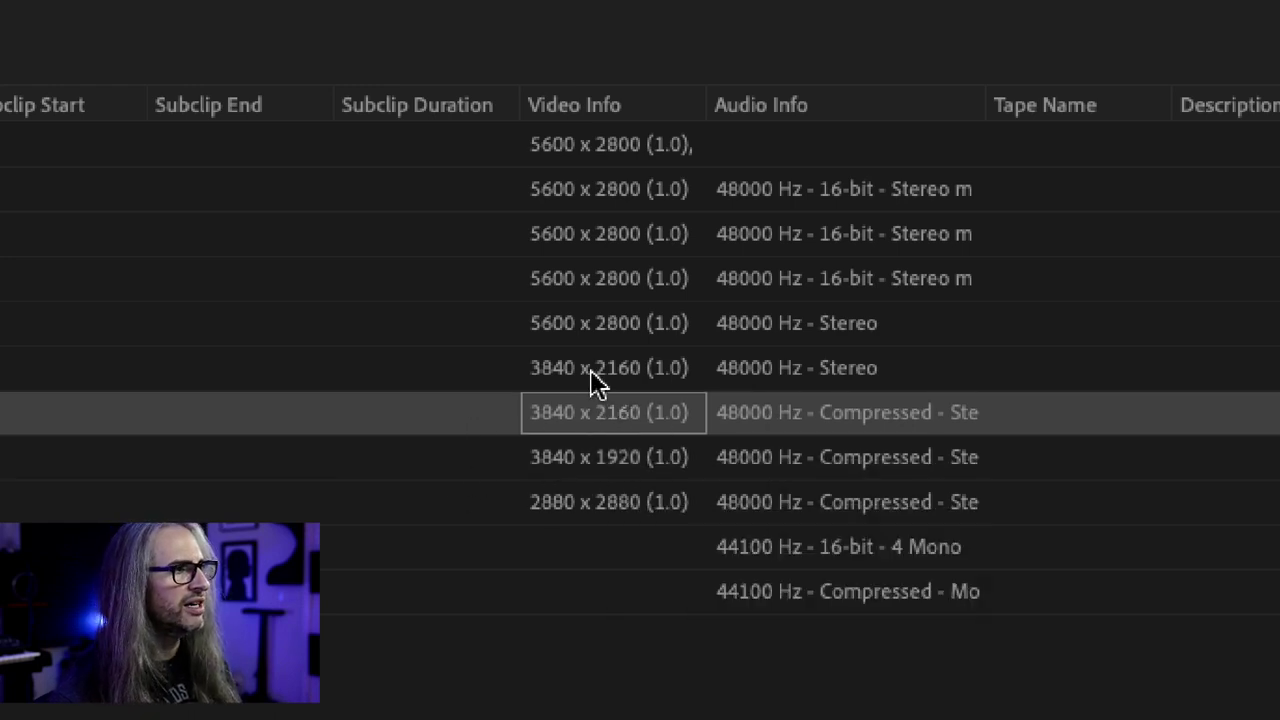
left_click(590, 370)
left_click(597, 412)
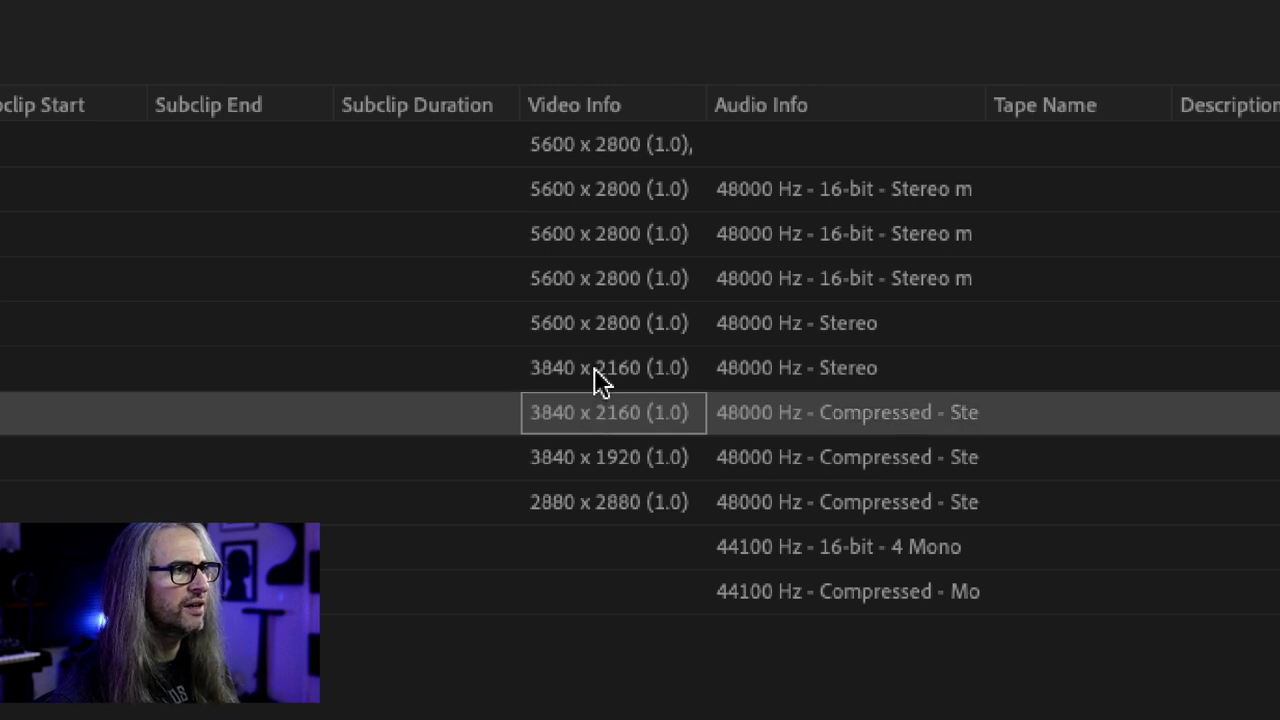
left_click(594, 370)
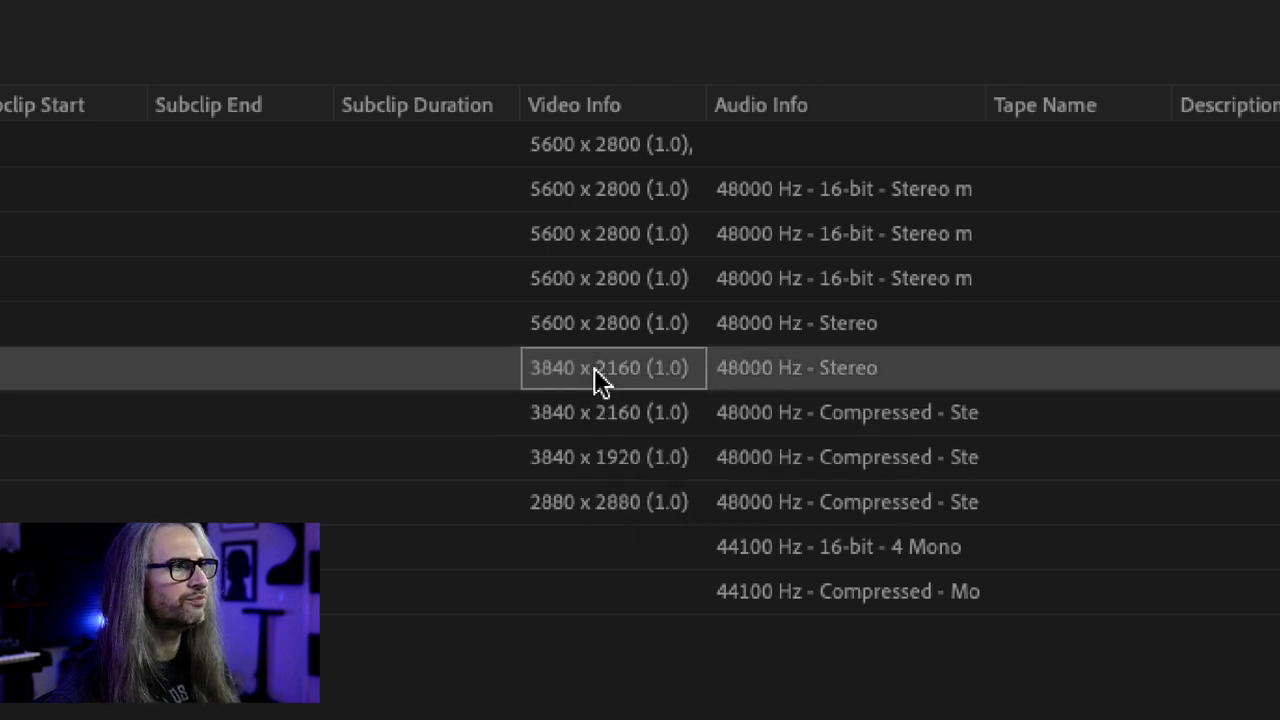
left_click(588, 330)
left_click(574, 287)
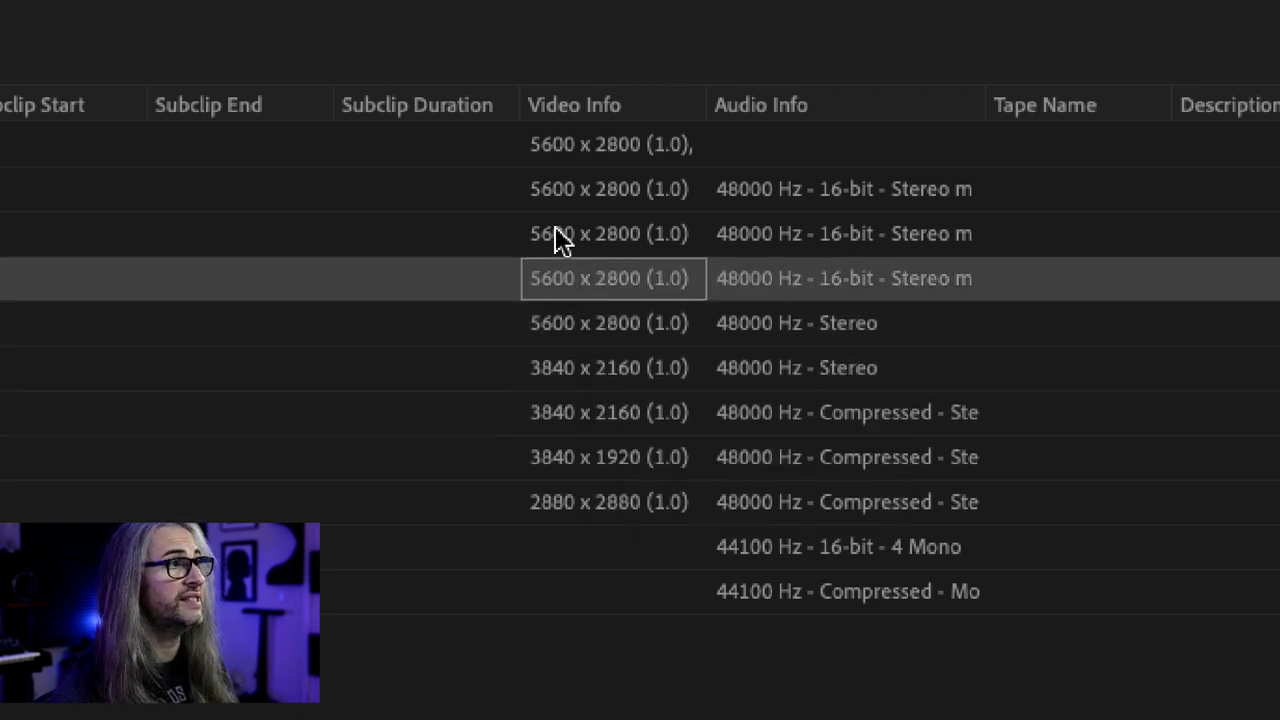
left_click(560, 236)
left_click(562, 190)
left_click(566, 143)
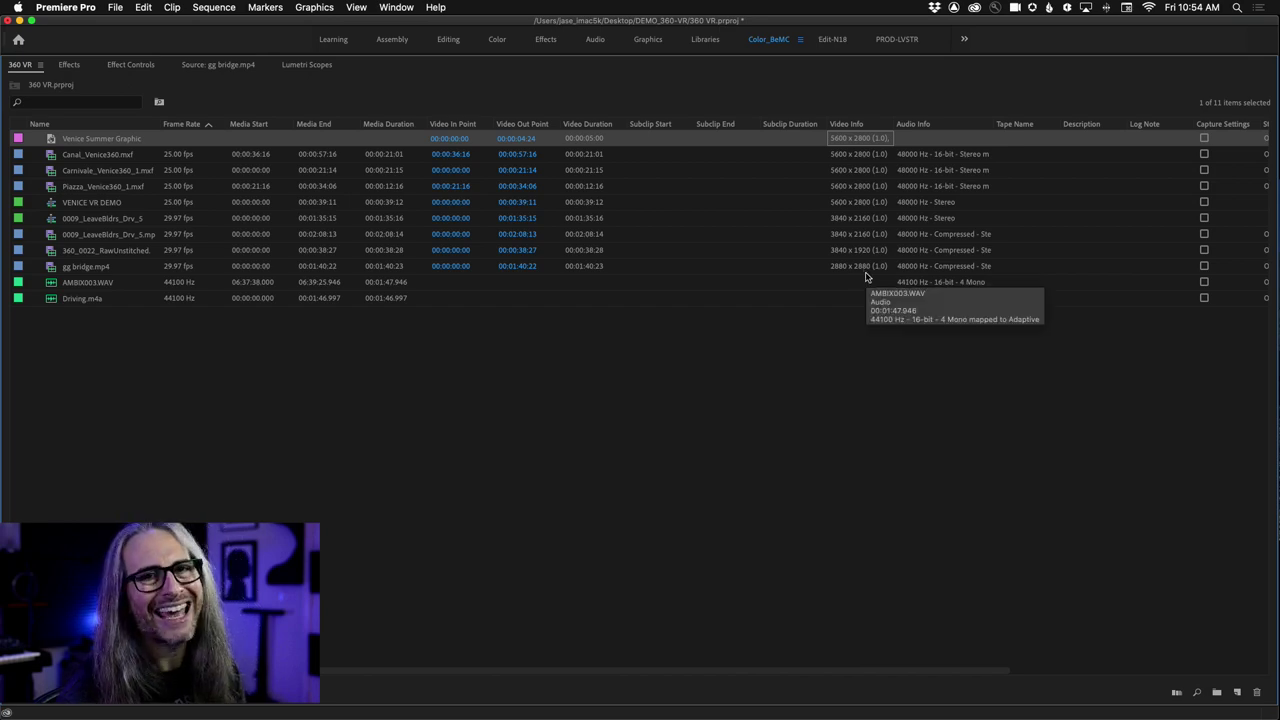
key("grave")
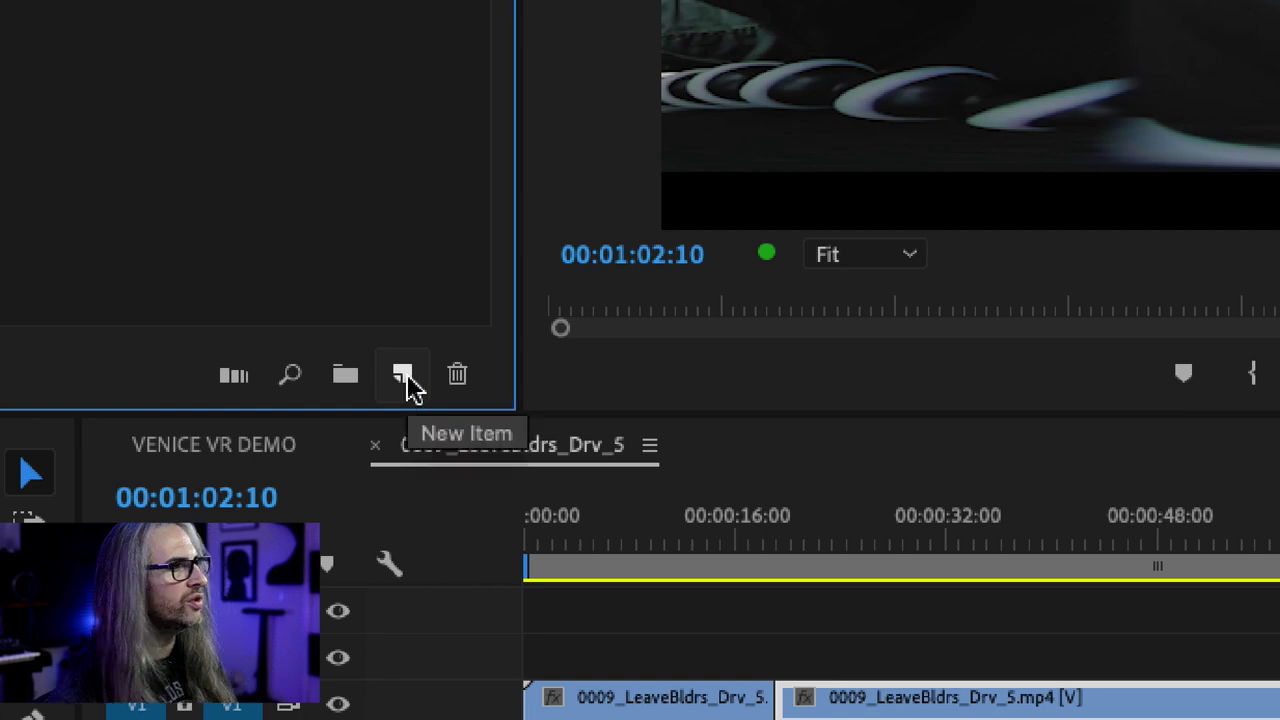
Step: Start a new sequence and show the Stereoscopic 29.97 VR presets with 2880x2880 - Ambisonics selected
left_click(407, 379)
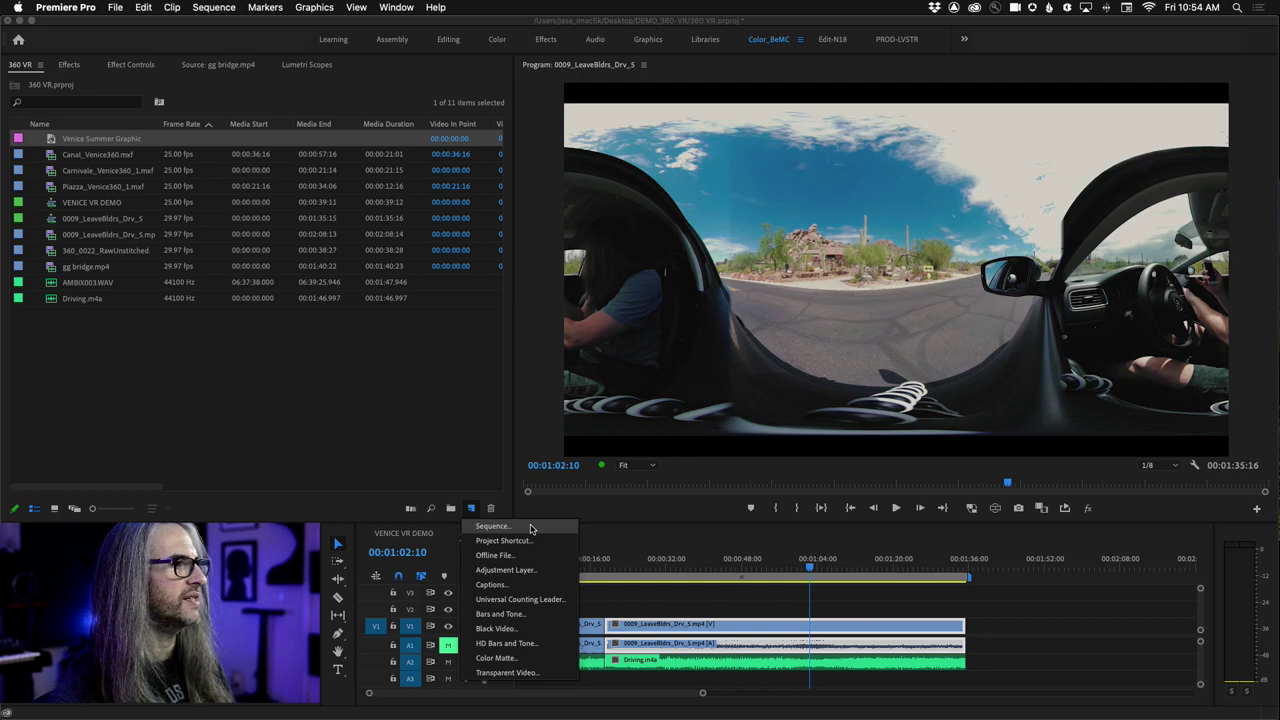
left_click(531, 528)
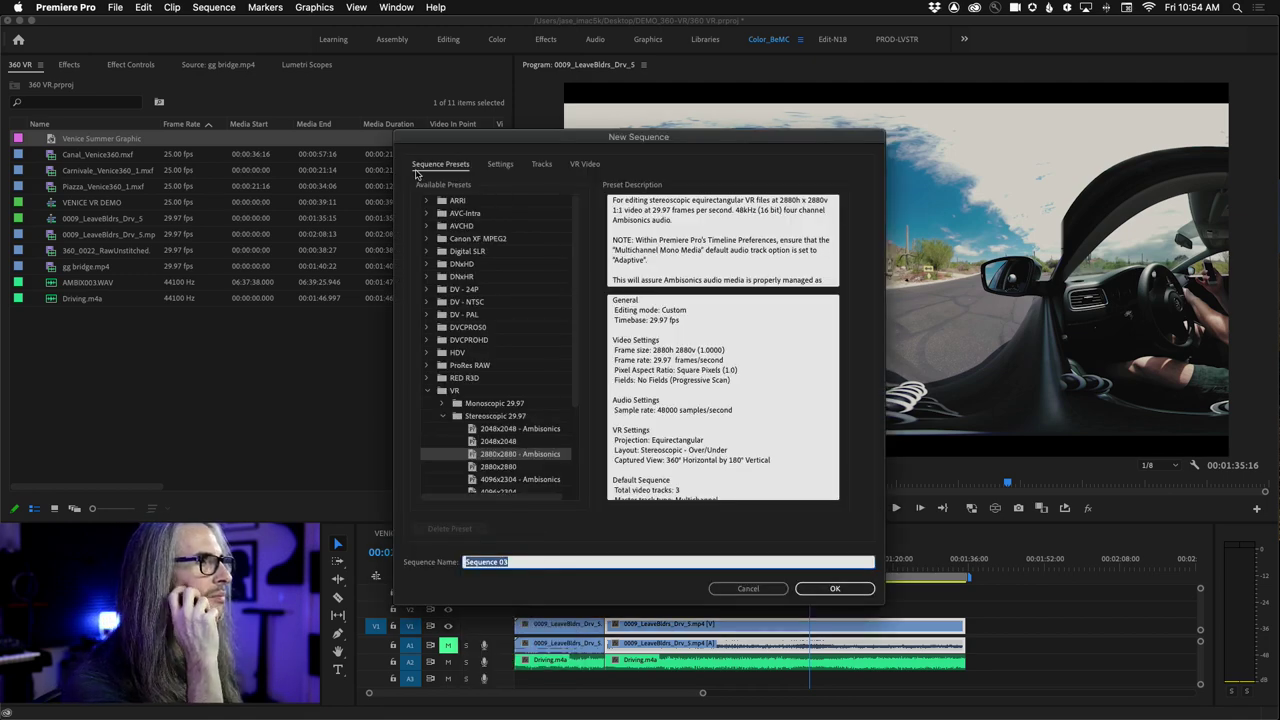
left_click_drag(576, 360, 588, 457)
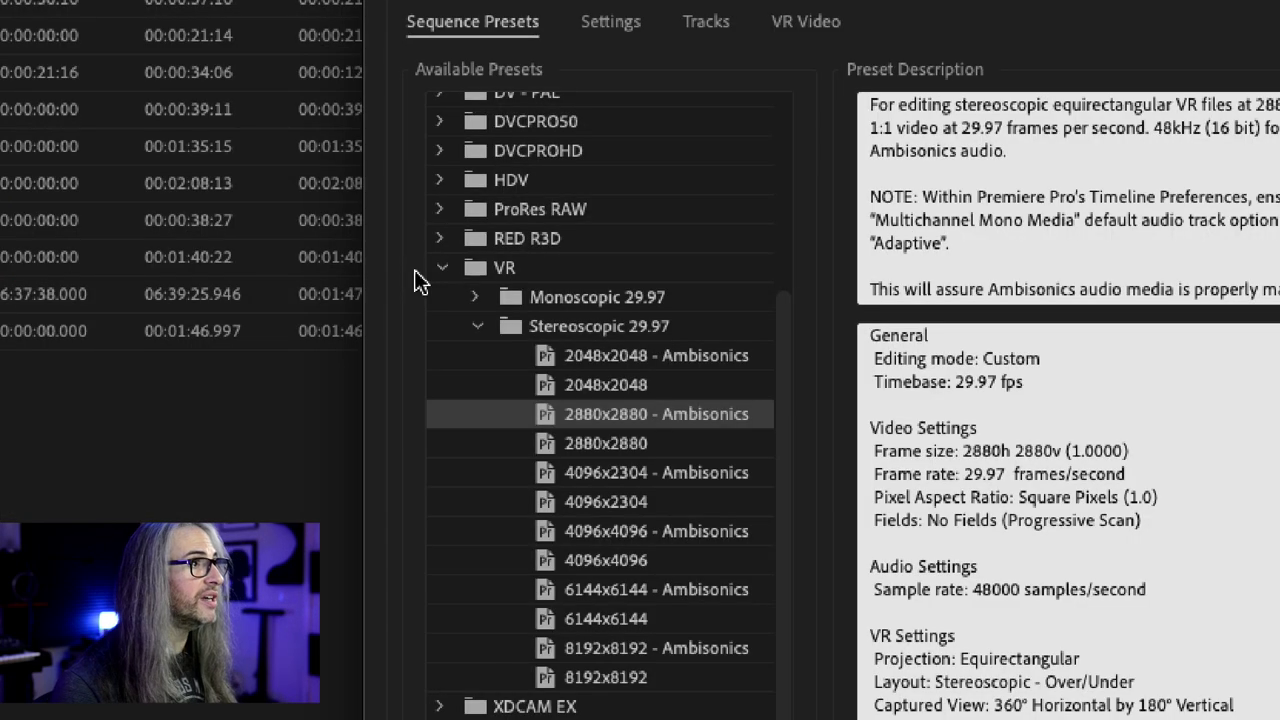
left_click(442, 269)
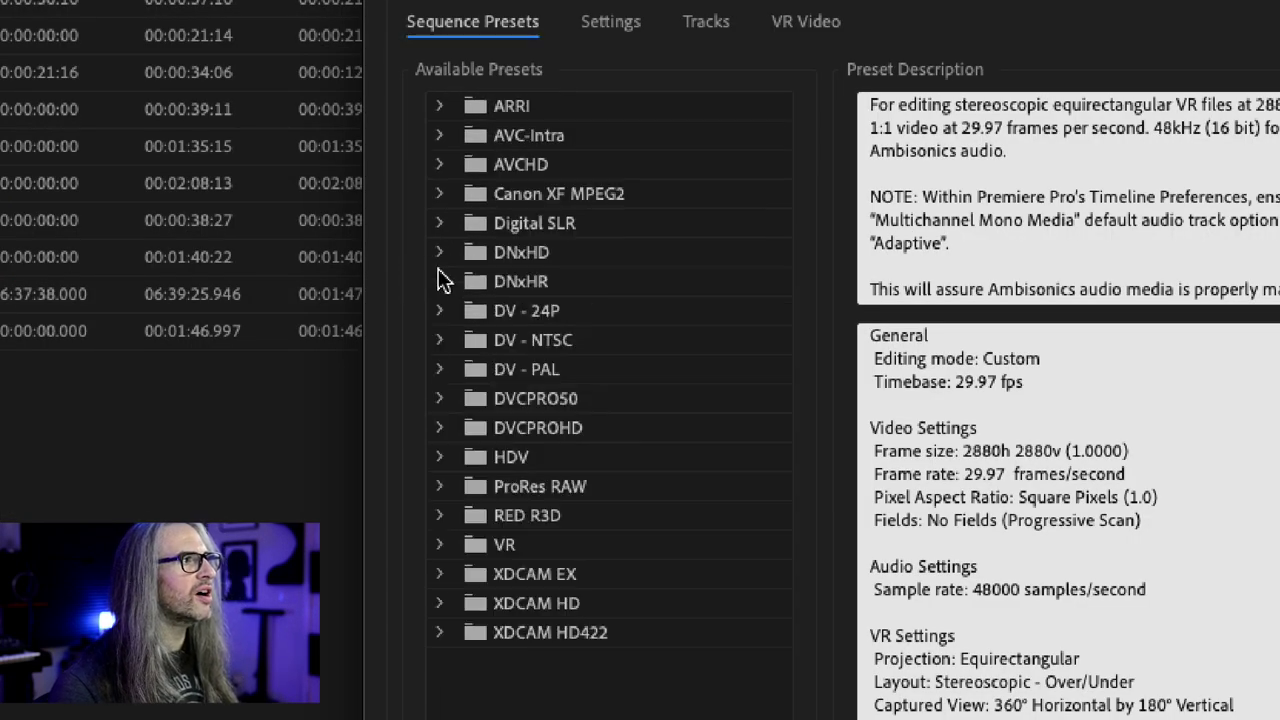
left_click(442, 538)
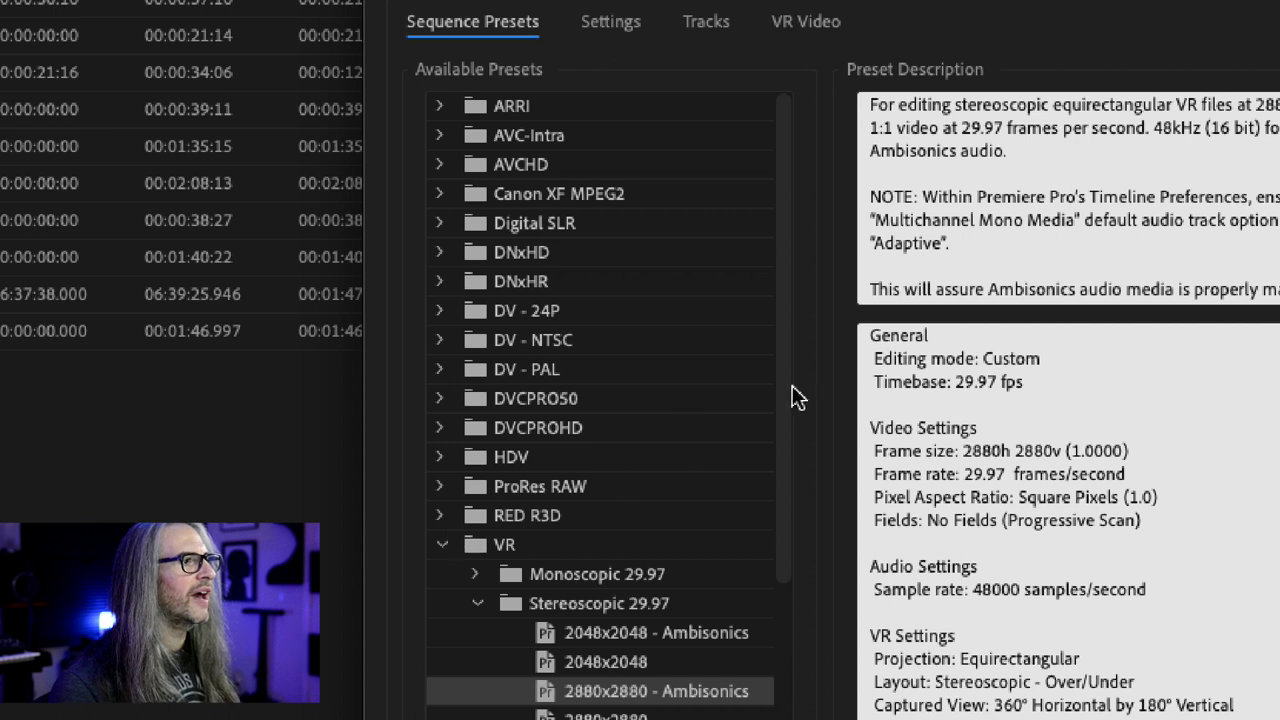
left_click_drag(786, 377, 801, 578)
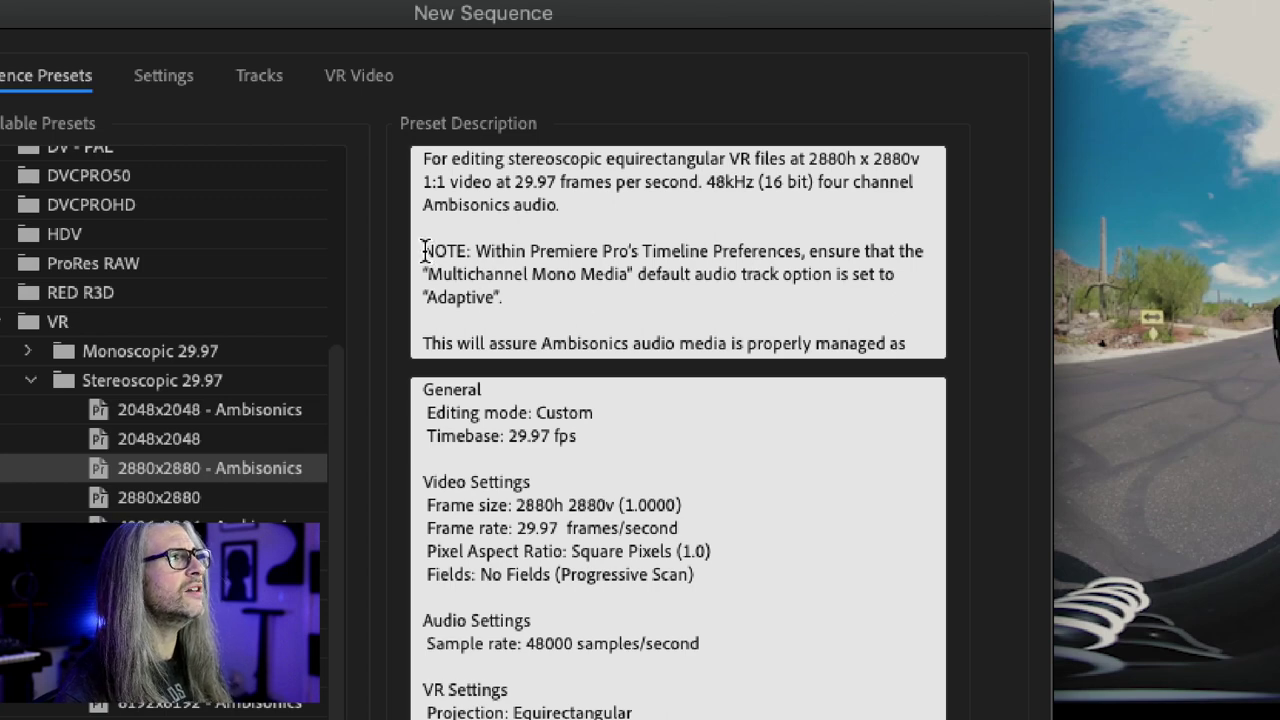
Step: Read the 2880x2880 - Ambisonics preset description, including the Multichannel Mono Media note and the default audio tracks
left_click_drag(425, 250, 563, 290)
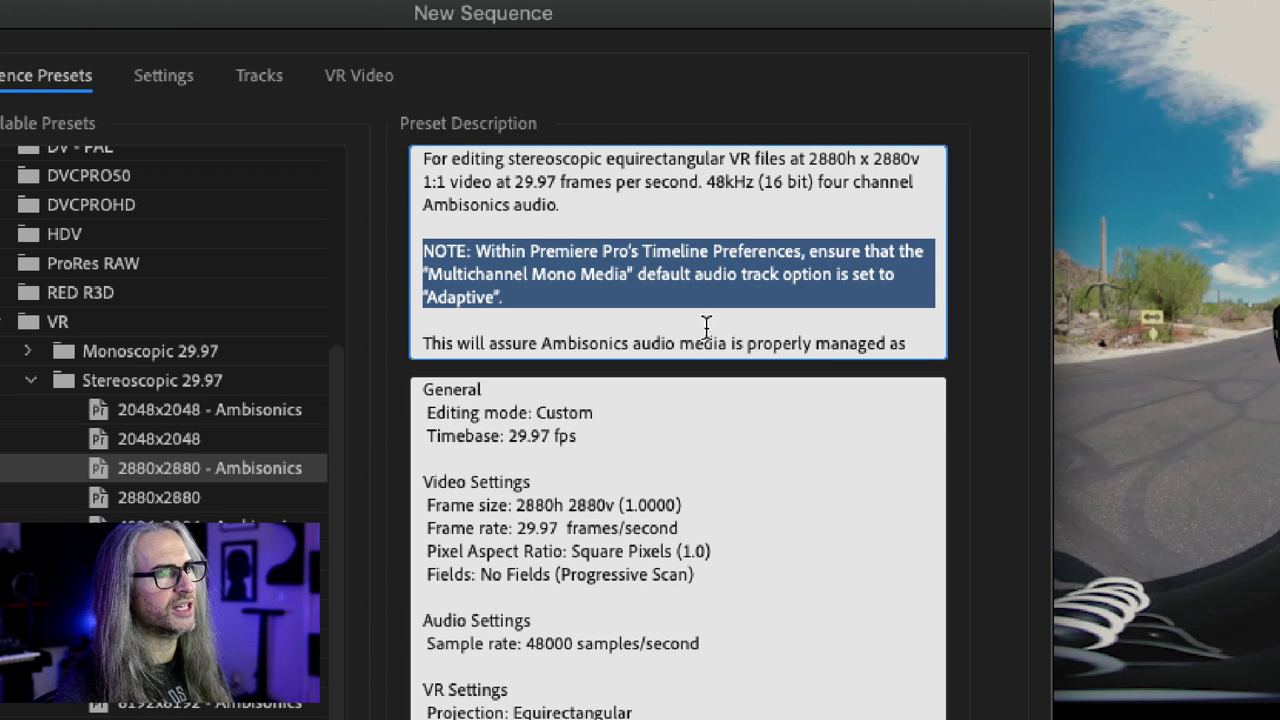
left_click(673, 336)
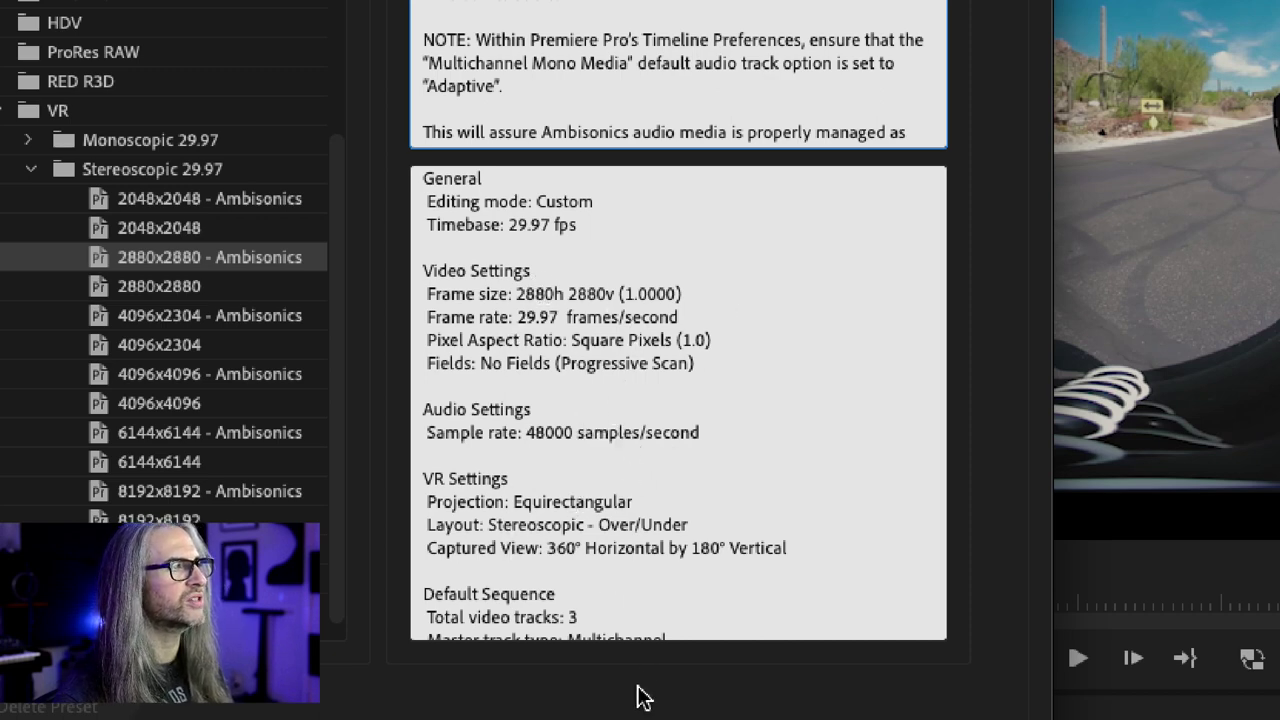
scroll(654, 557, "down", 2)
scroll(654, 557, "down", 2)
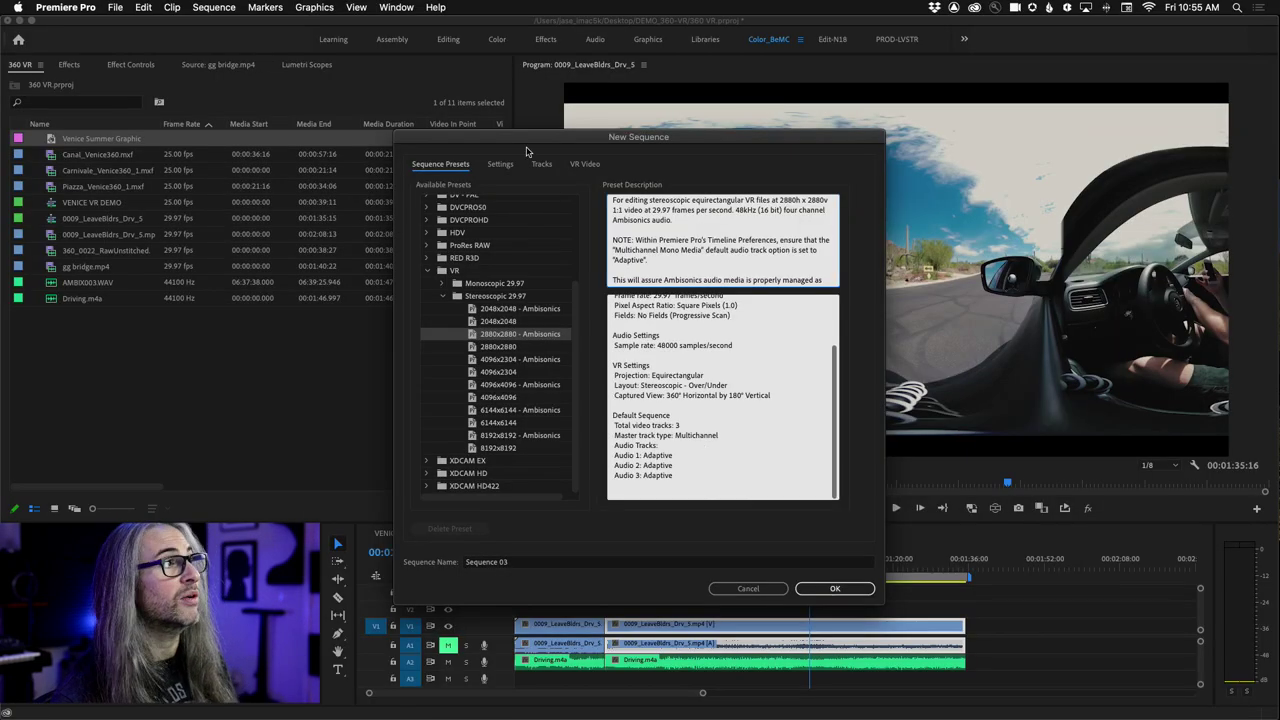
Step: Inspect the new sequence's frame size, its multichannel master and audio track types, and its VR projection and layout
left_click(501, 164)
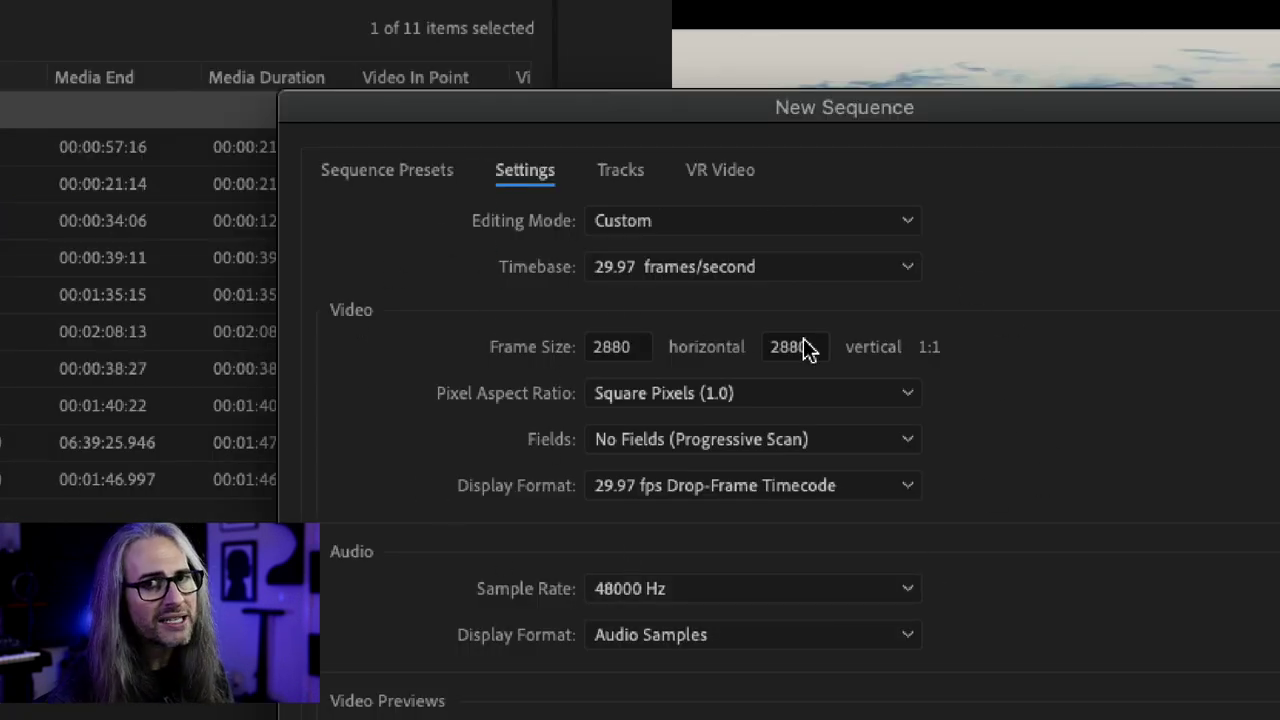
left_click(625, 176)
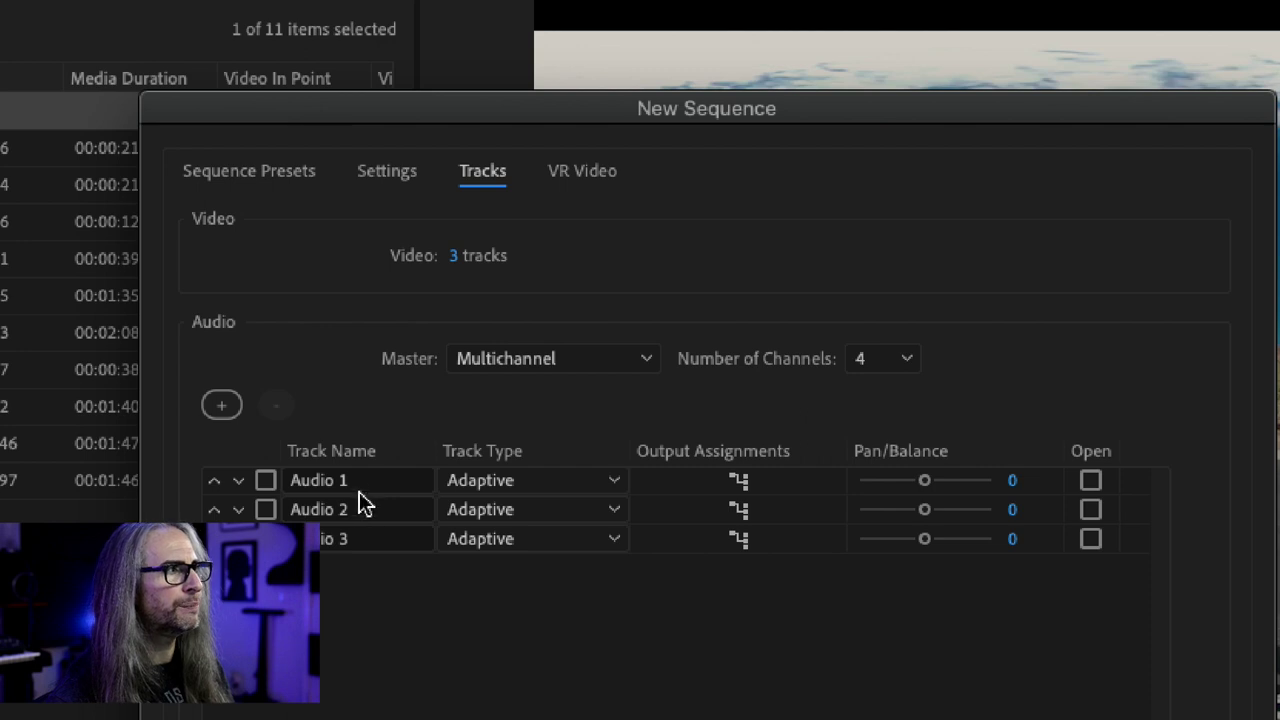
left_click(527, 362)
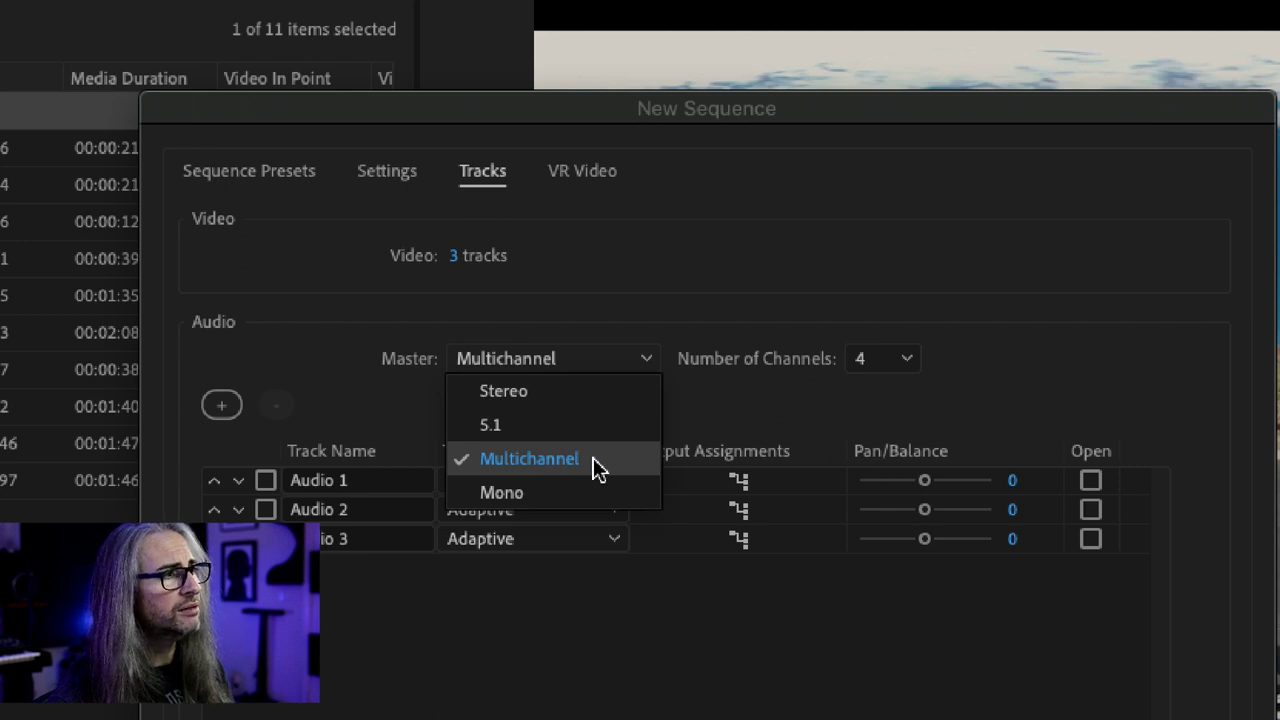
left_click(705, 407)
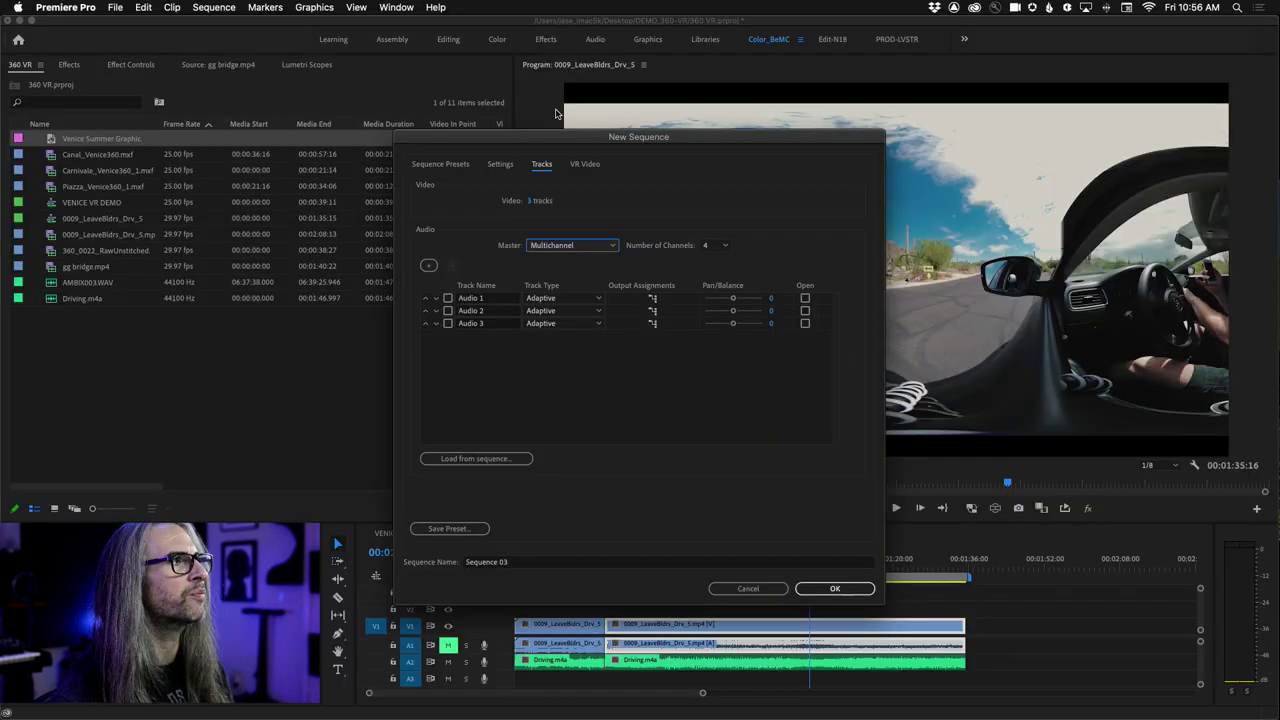
left_click(590, 164)
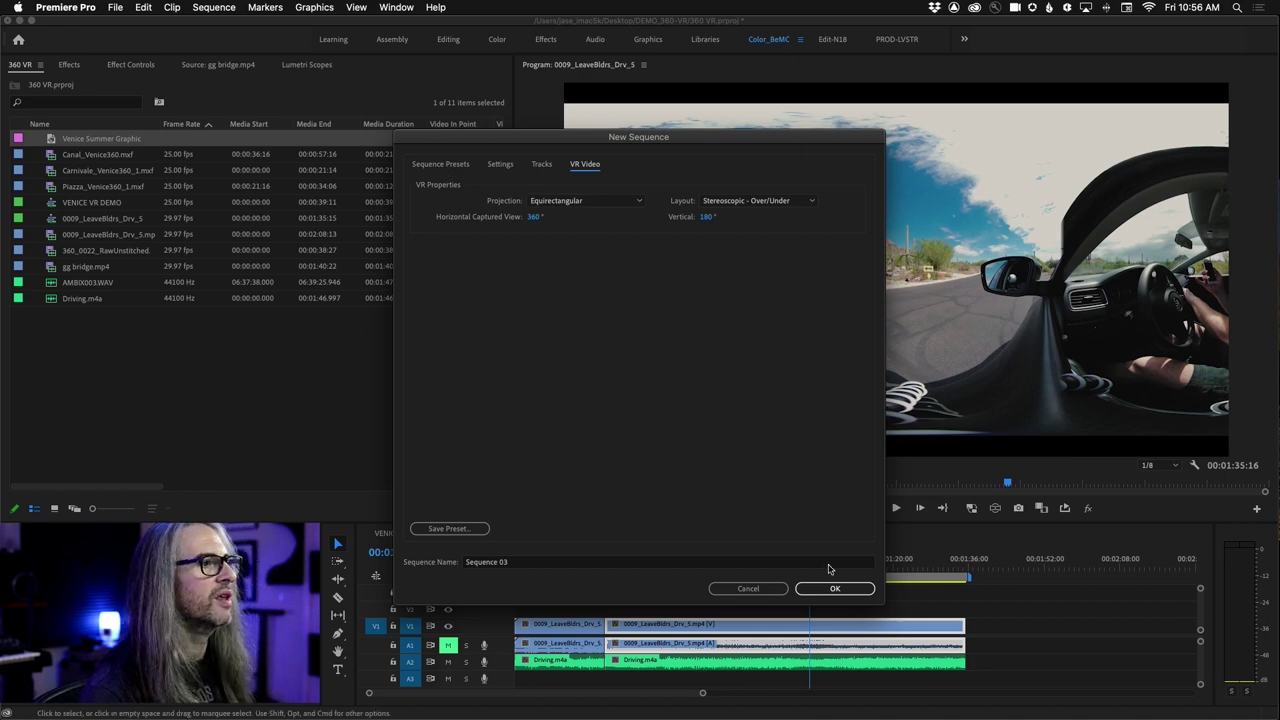
Step: Name the new stereoscopic ambisonics sequence SF VR and create it
left_click(562, 563)
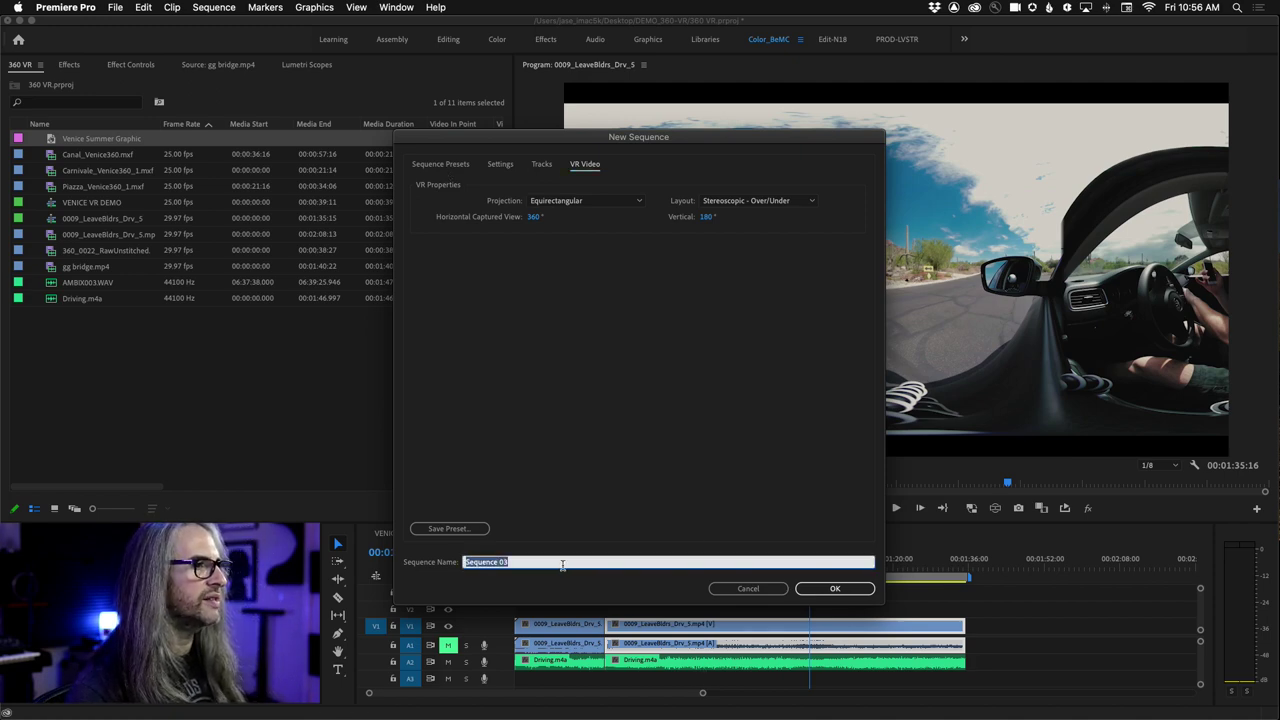
type("Sf")
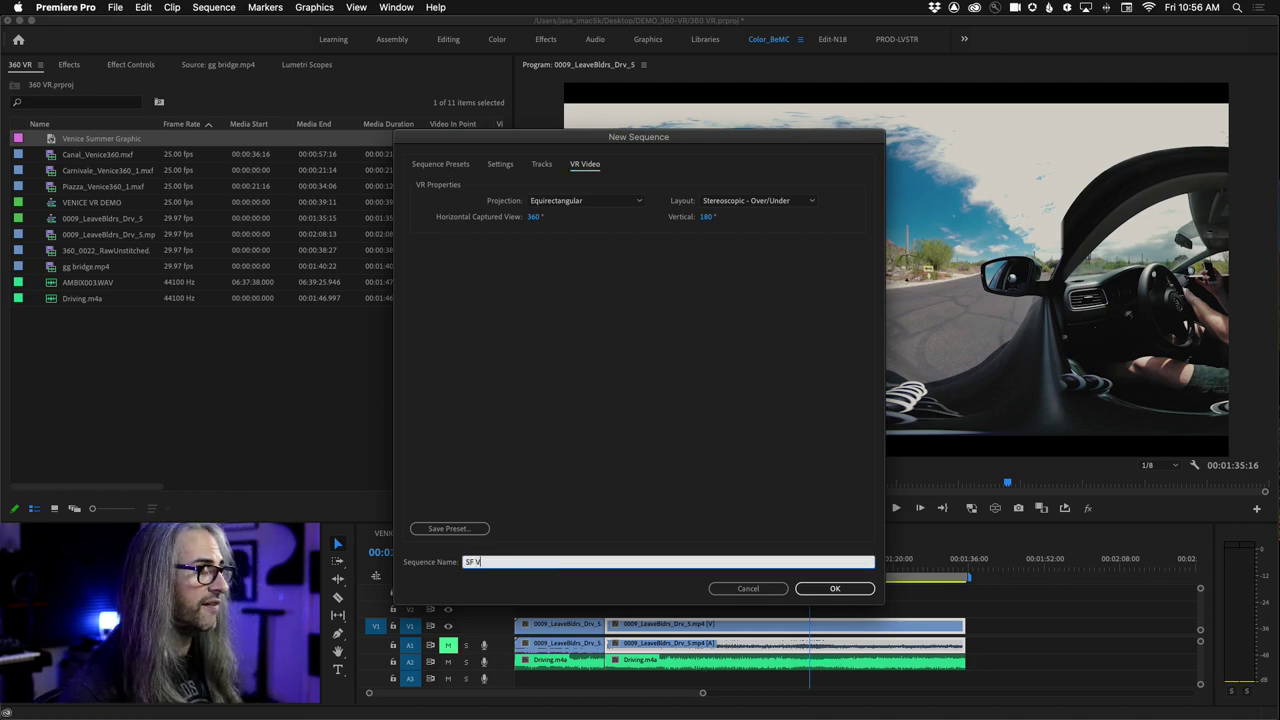
type(" VR")
left_click(830, 589)
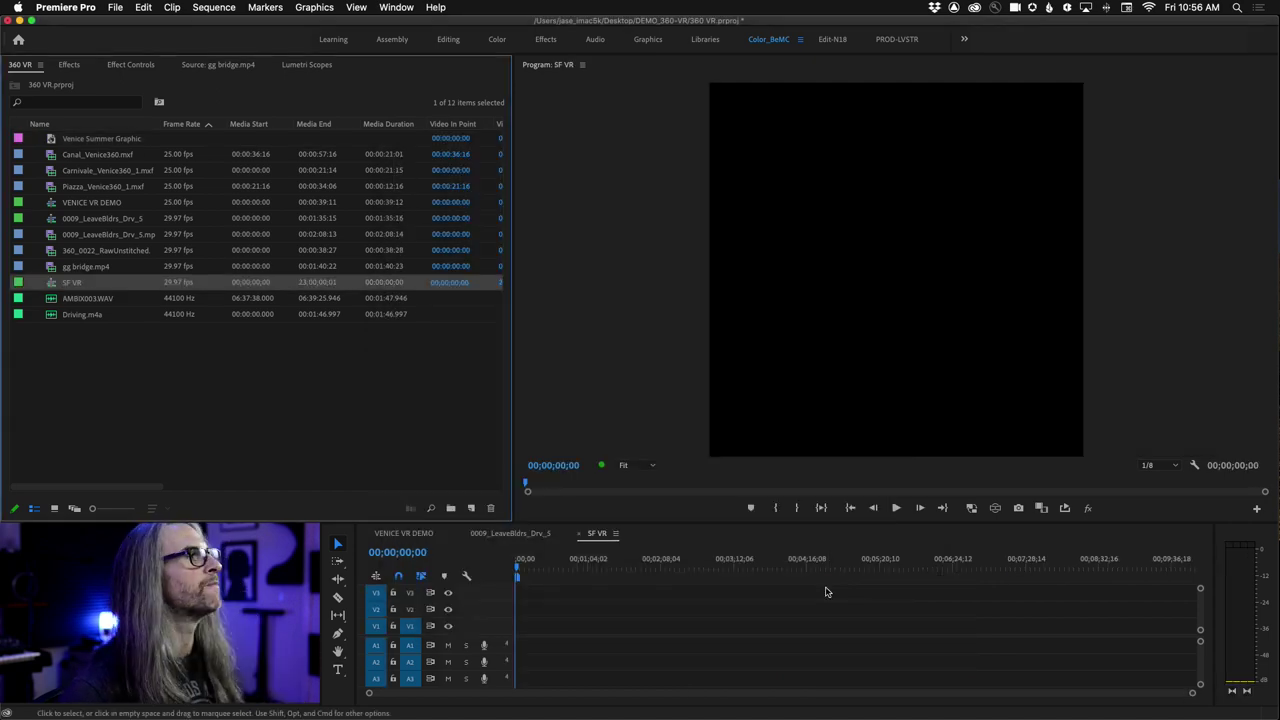
Step: Place gg bridge.mp4 at the start of the SF VR sequence on V1 and A1, and give the clip the Mango label
key("Up")
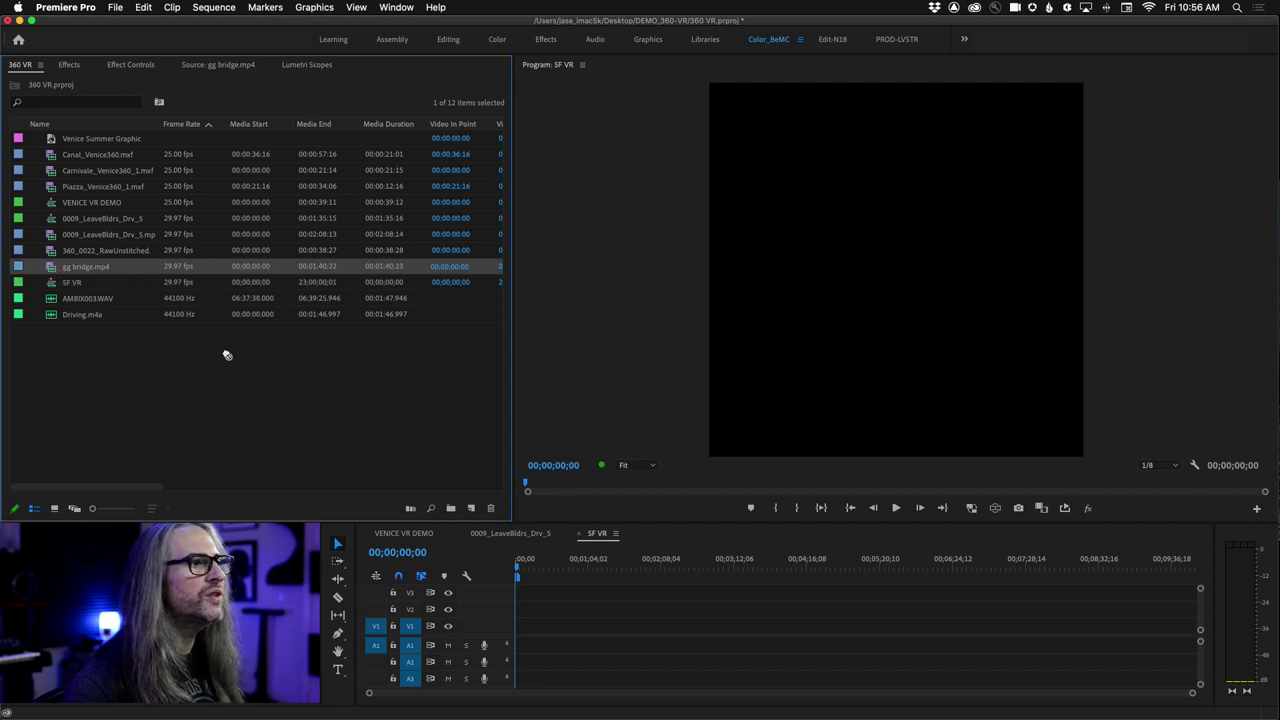
left_click_drag(86, 266, 519, 628)
key("backslash")
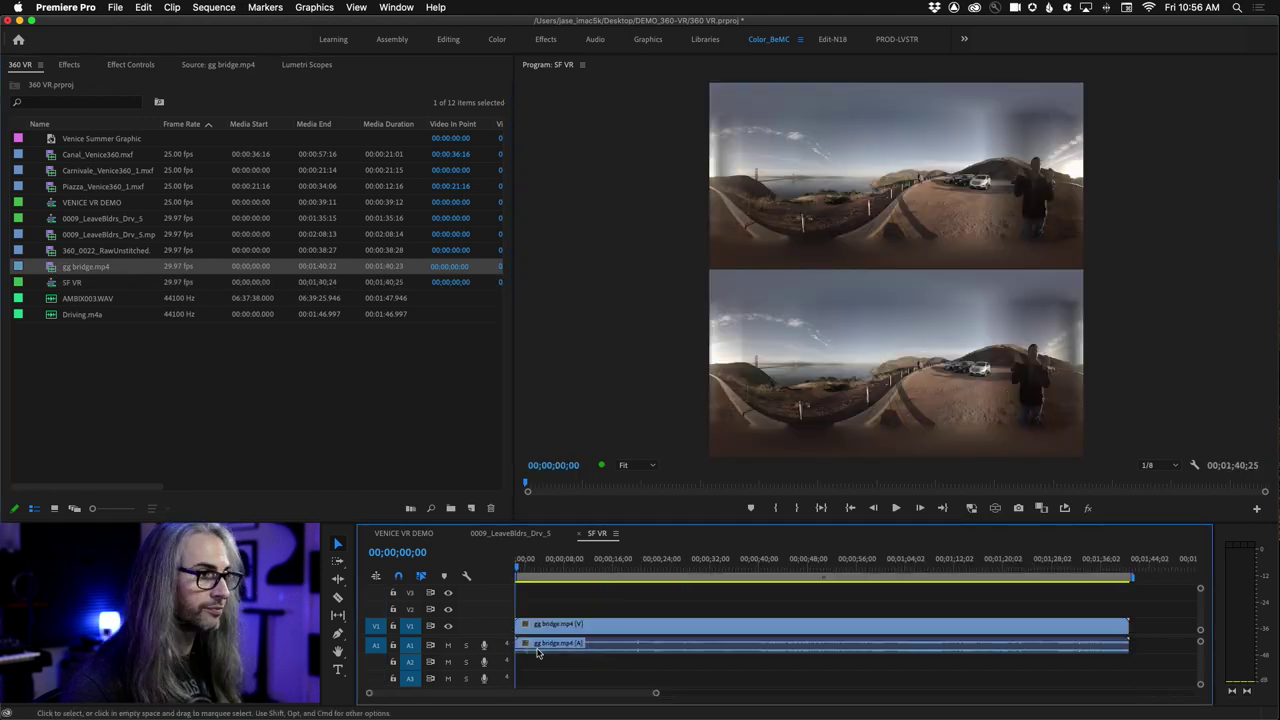
right_click(568, 623)
mouse_move(644, 406)
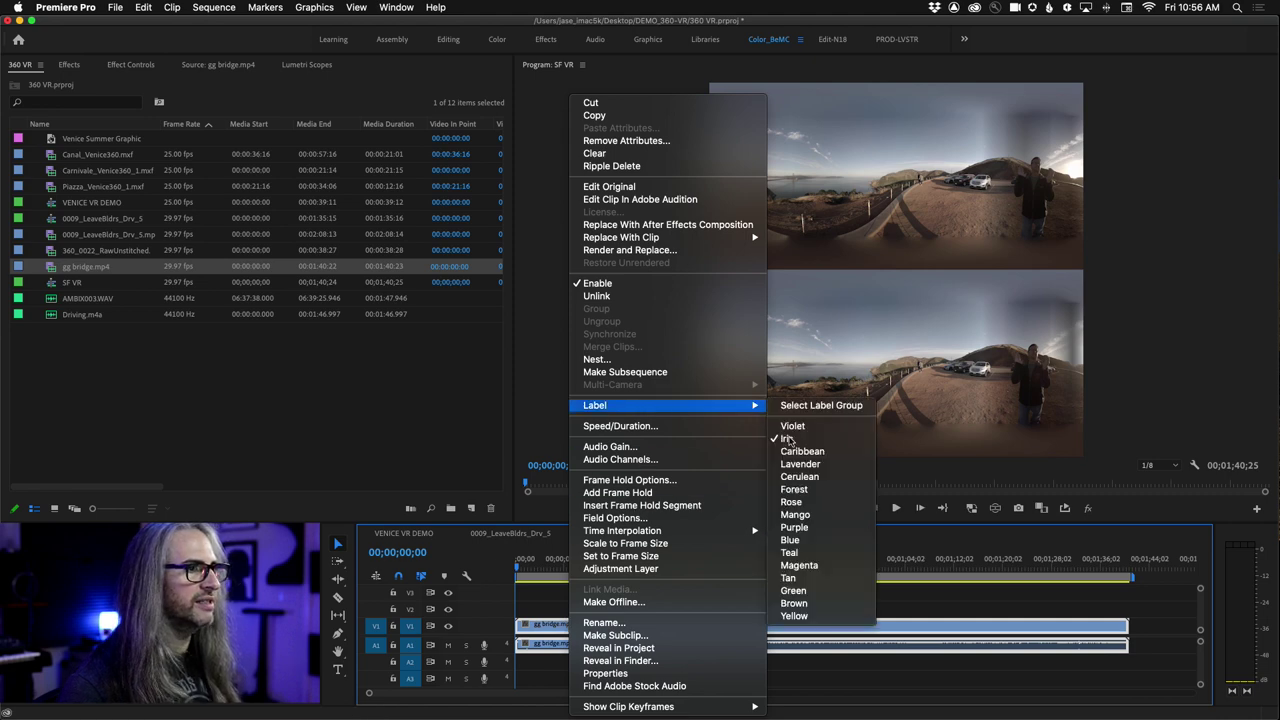
left_click(793, 515)
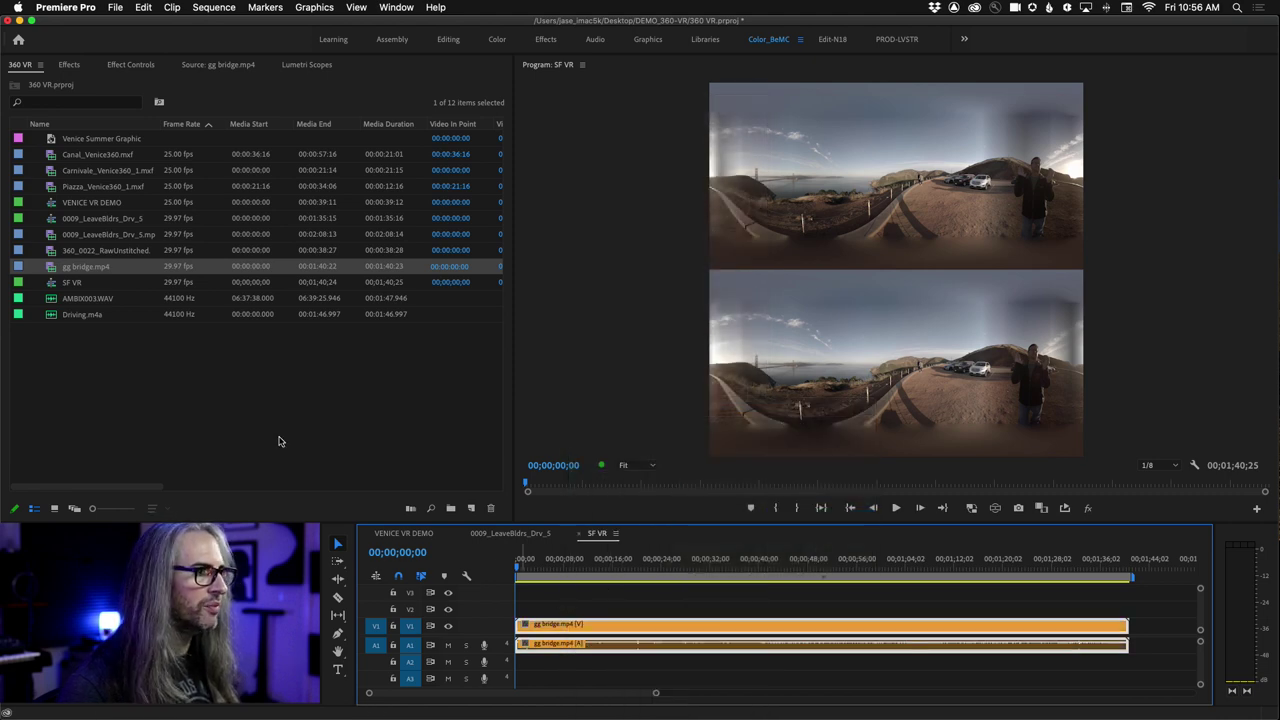
Step: Select AMBIX003.WAV in the project and open the Audio Track Mixer for the SF VR sequence
left_click(57, 303)
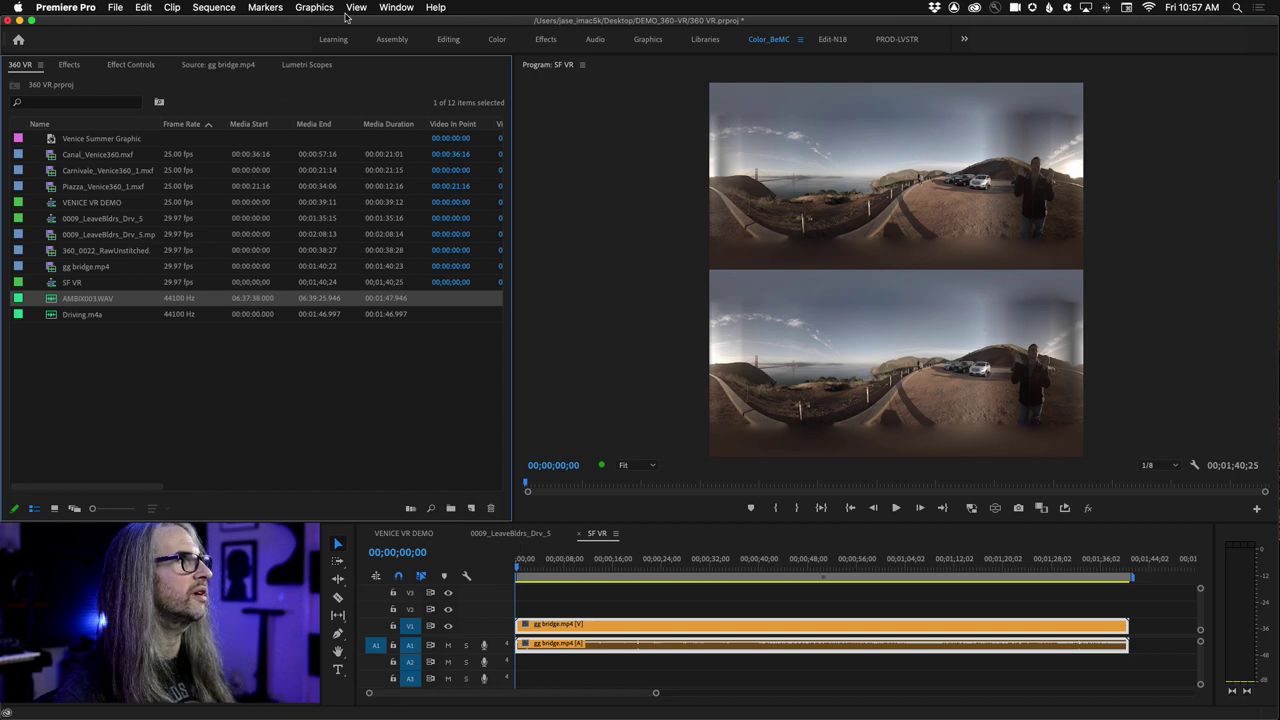
left_click(396, 7)
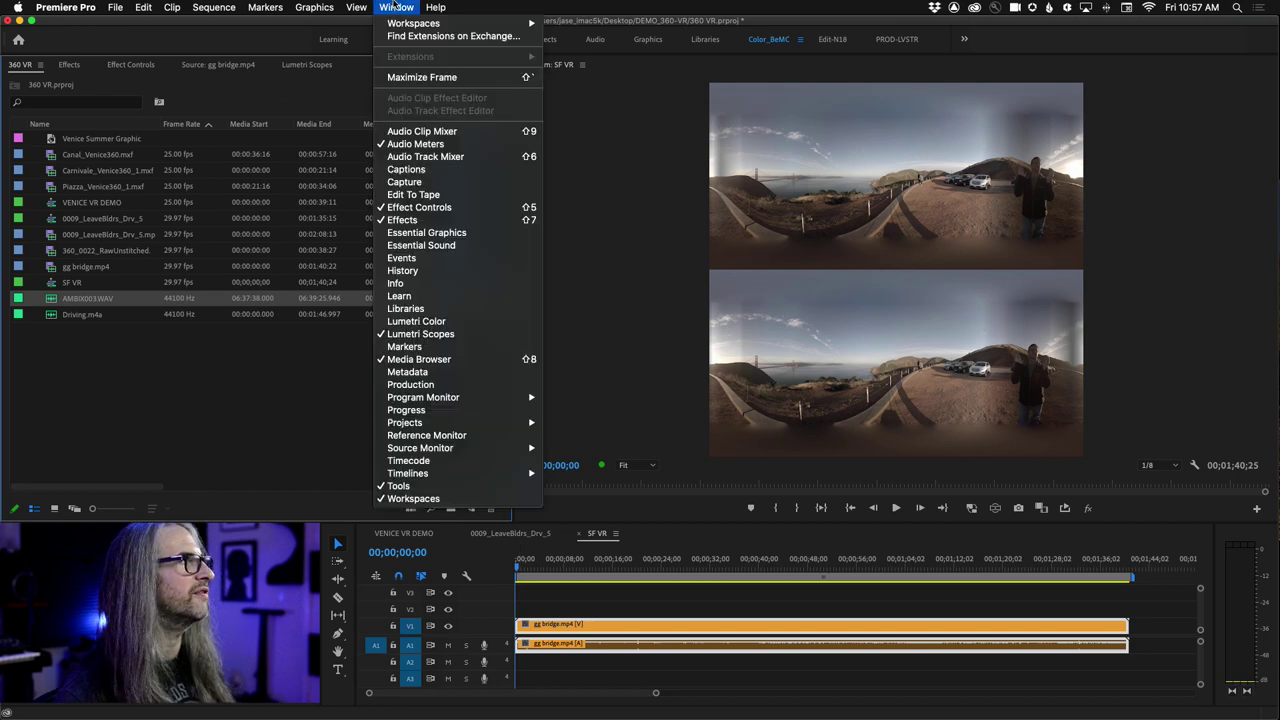
left_click(438, 156)
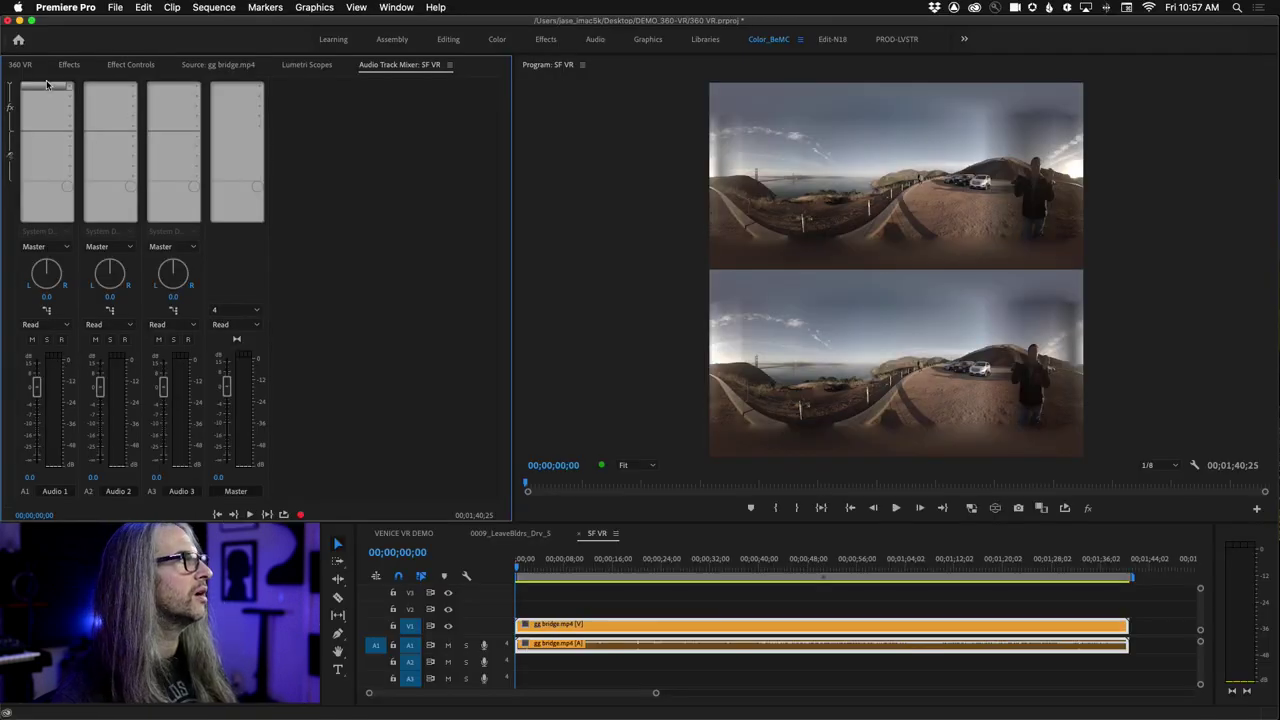
Step: Add AMBIX003.WAV to the Audio 2 track at the sequence start, and enlarge the track in the maximized timeline to show its channels
left_click(20, 65)
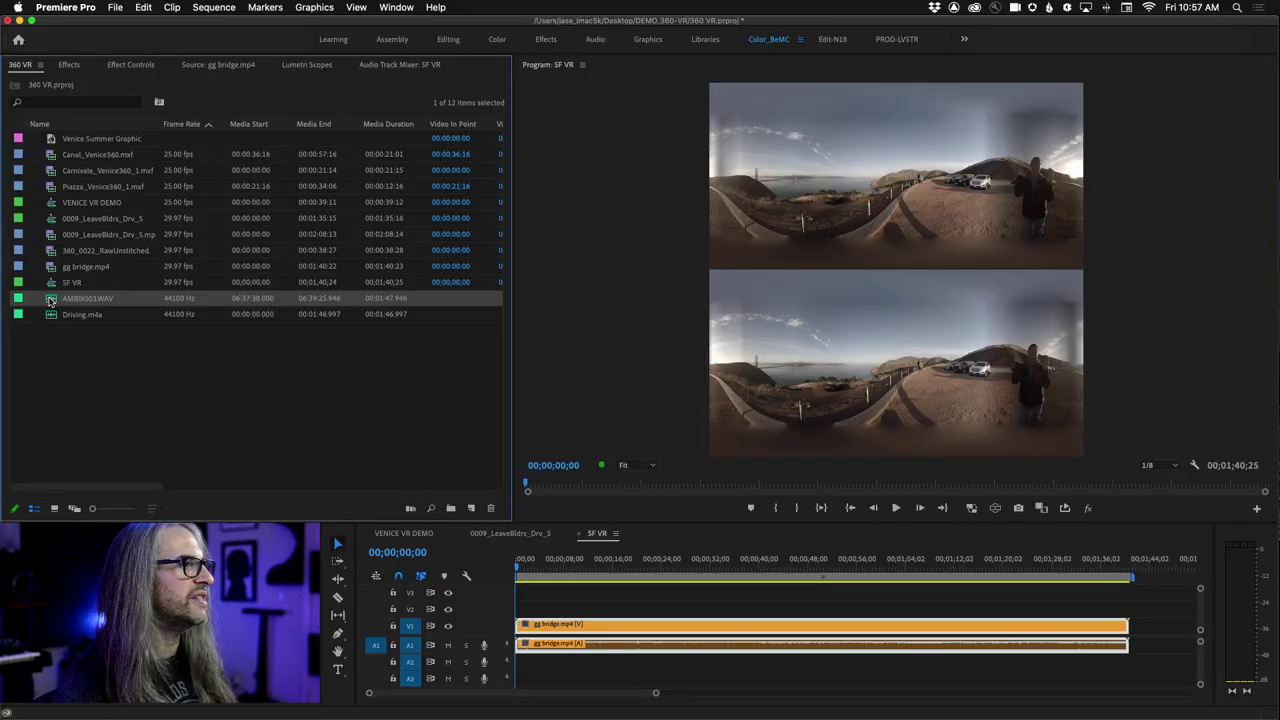
left_click_drag(50, 301, 499, 706)
key("grave")
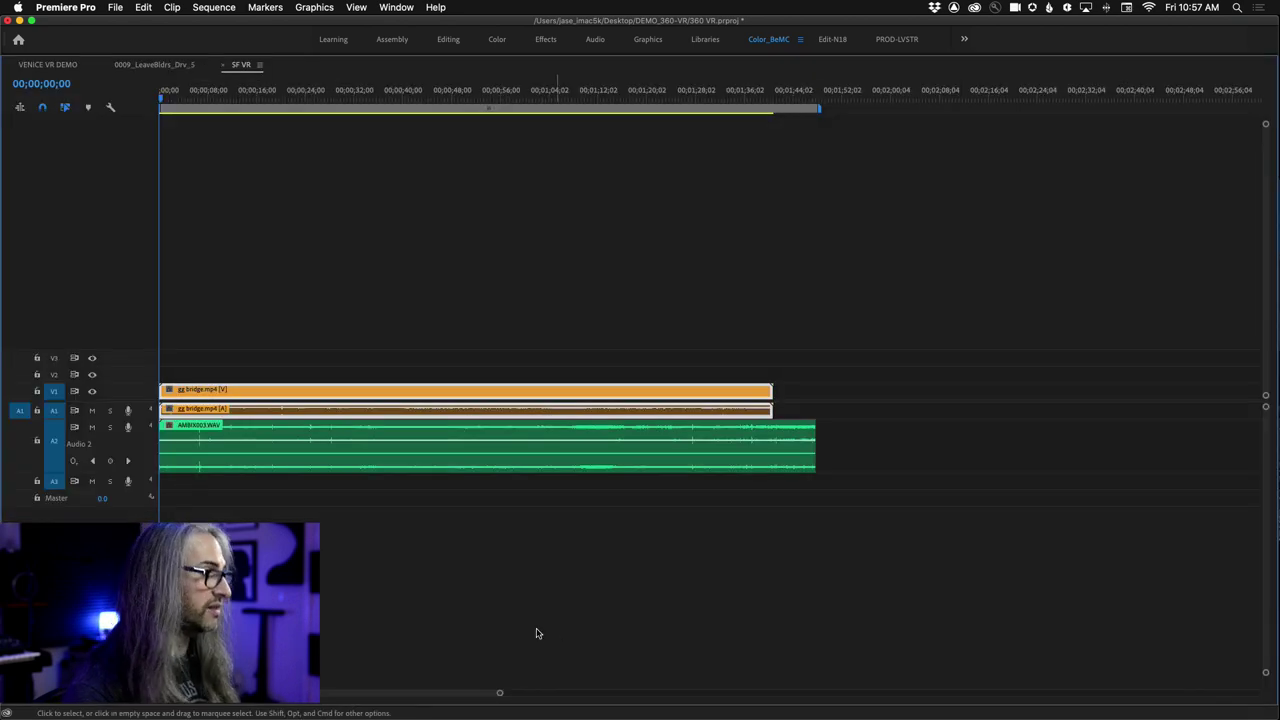
left_click_drag(126, 481, 130, 527)
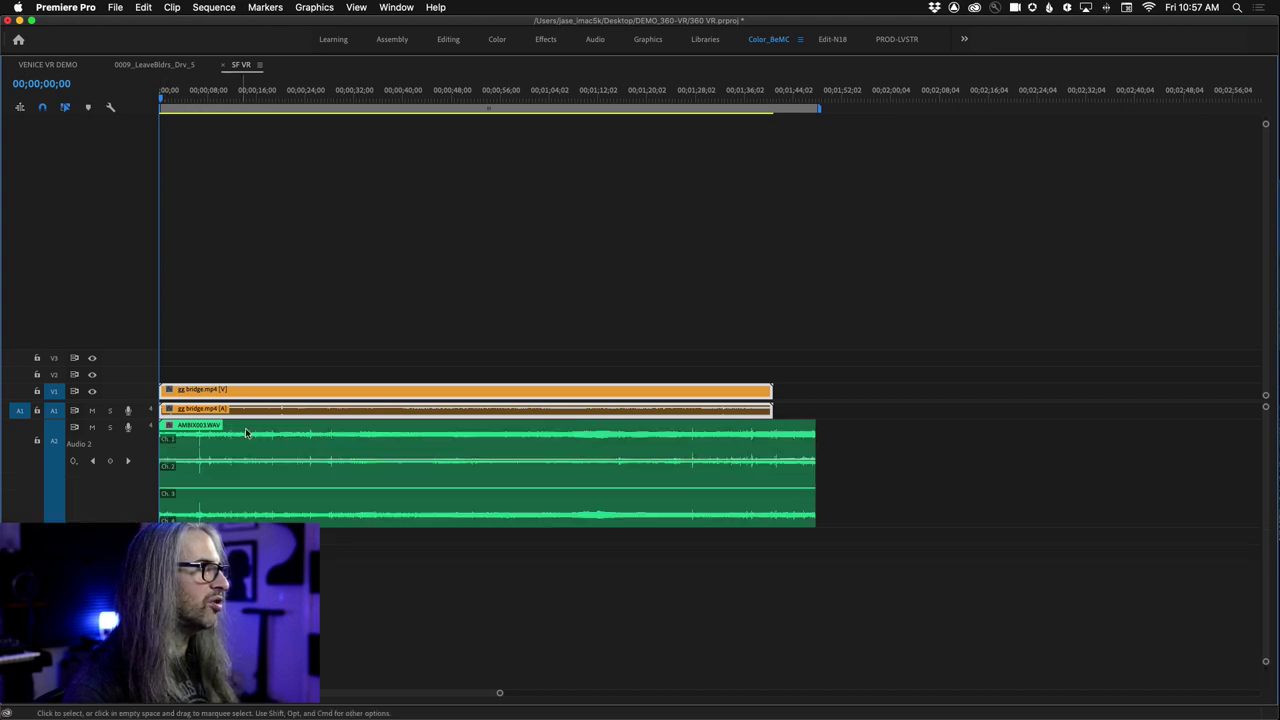
Step: Give the AMBIX003.WAV clip on Audio 2 the Rose label and deselect it
right_click(260, 437)
mouse_move(337, 534)
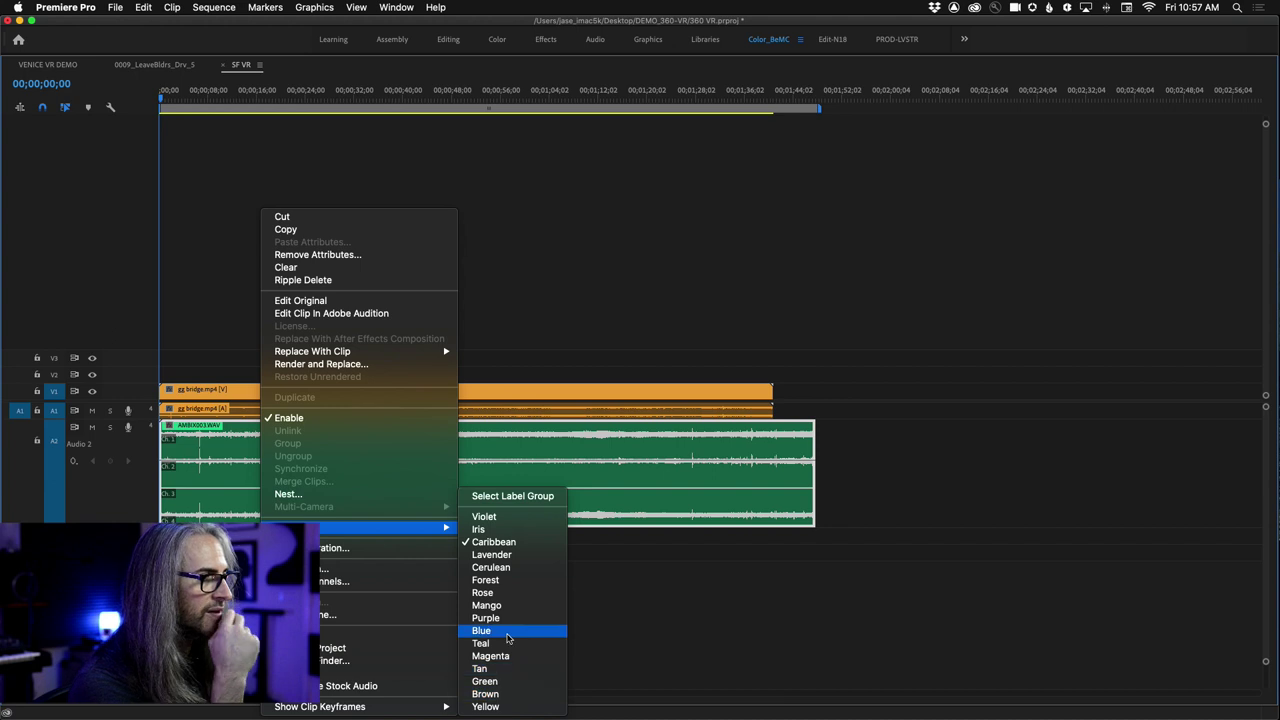
left_click(515, 594)
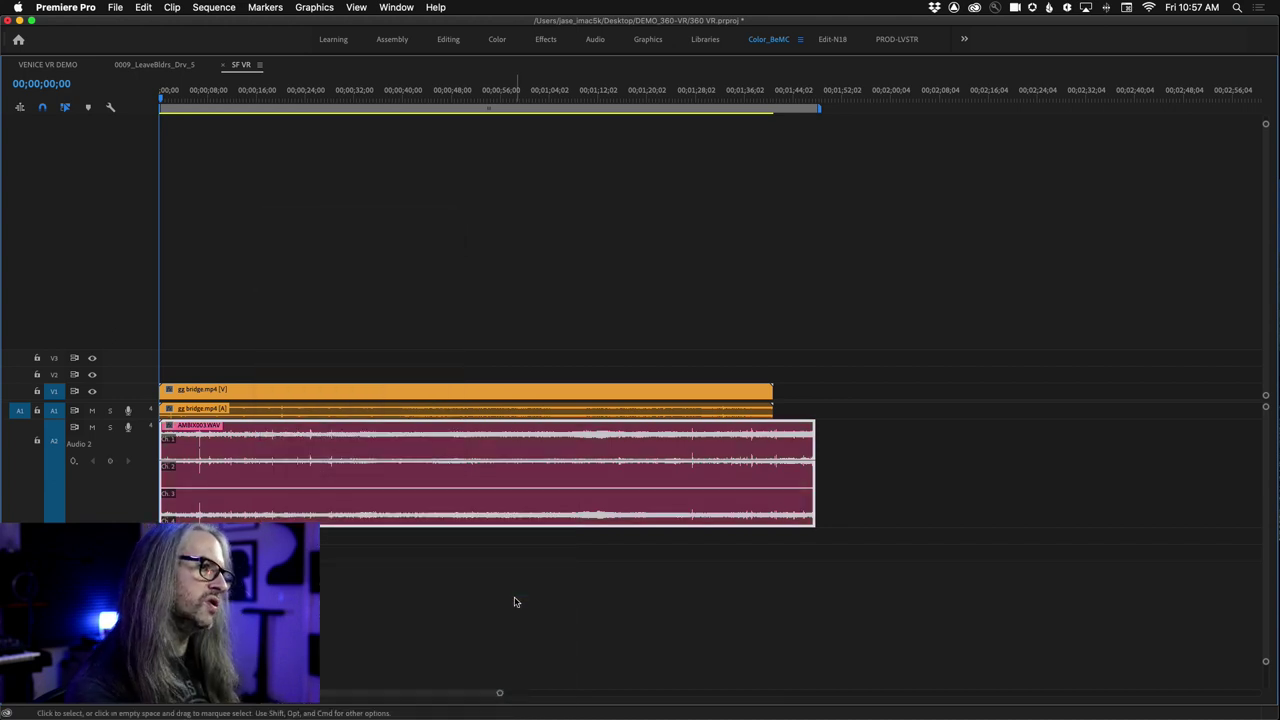
left_click(893, 479)
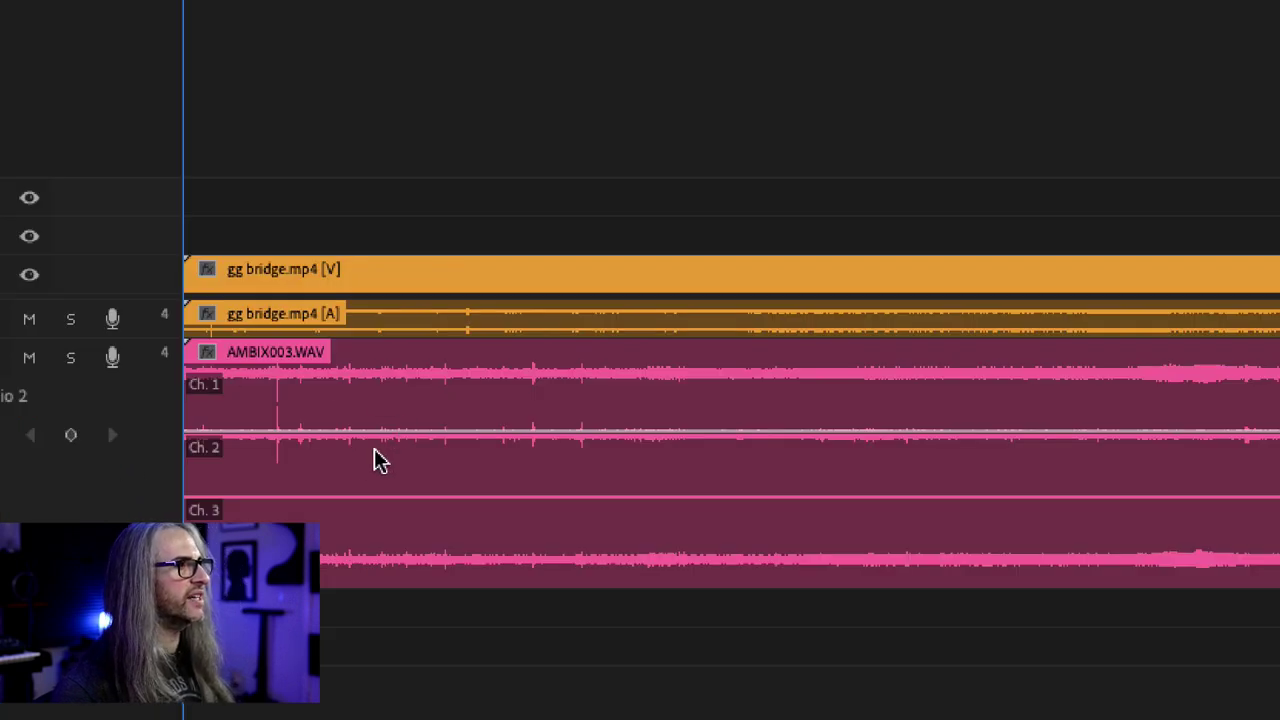
Step: Shift the AMBIX003.WAV clip out of alignment with gg bridge.mp4 so that it starts at about 00;00;08;26
left_click(191, 454)
left_click_drag(255, 412, 390, 413)
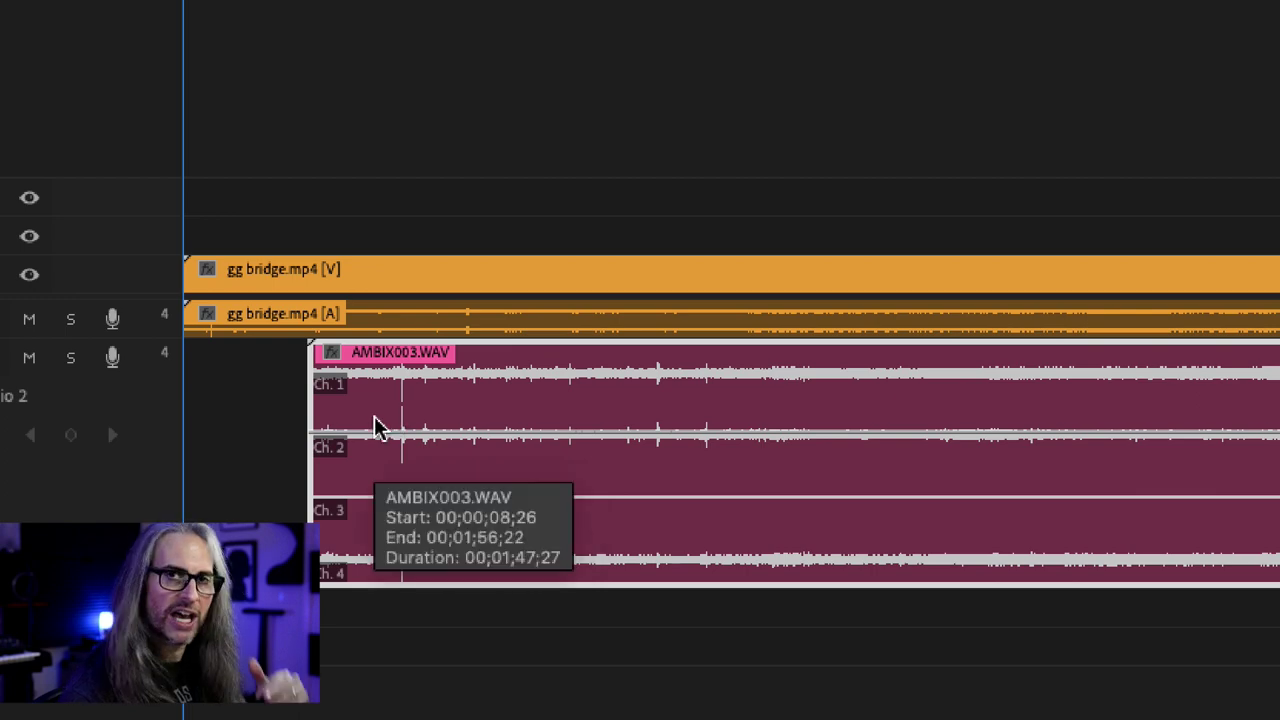
scroll(157, 716, "down", 3)
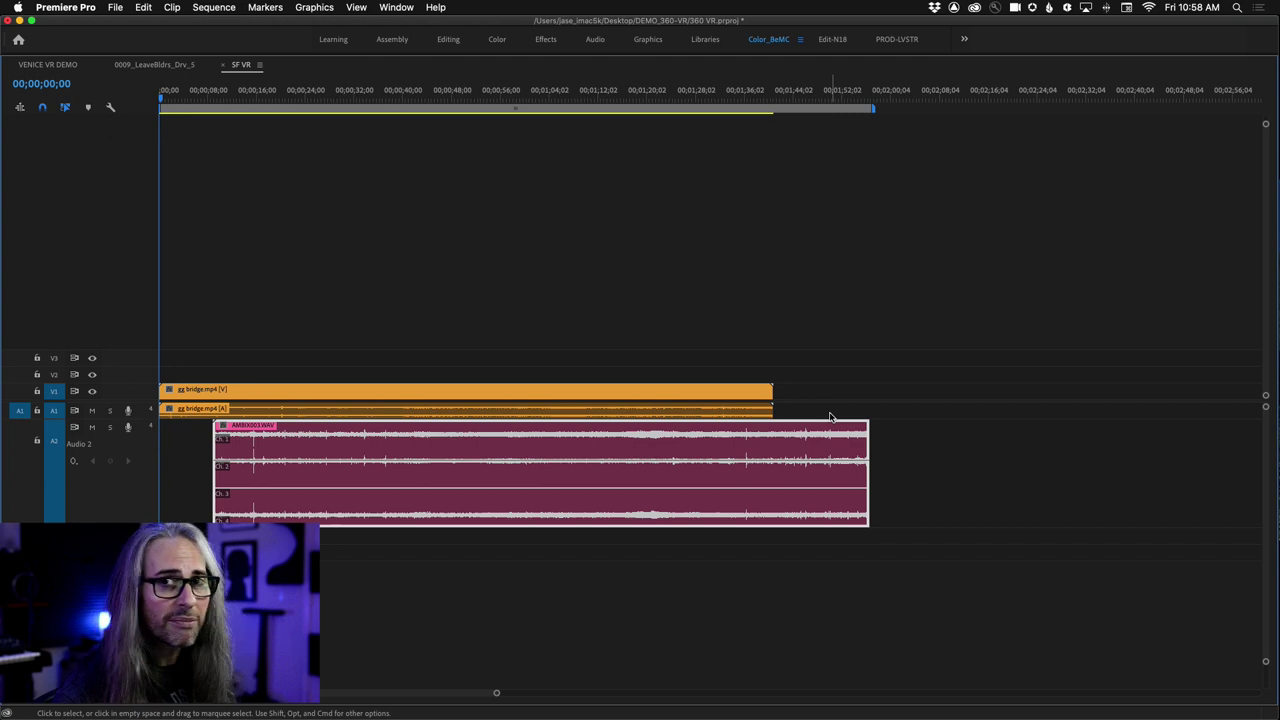
Step: Select the gg bridge.mp4 and AMBIX003.WAV clips together and synchronize them
left_click_drag(830, 418, 715, 478)
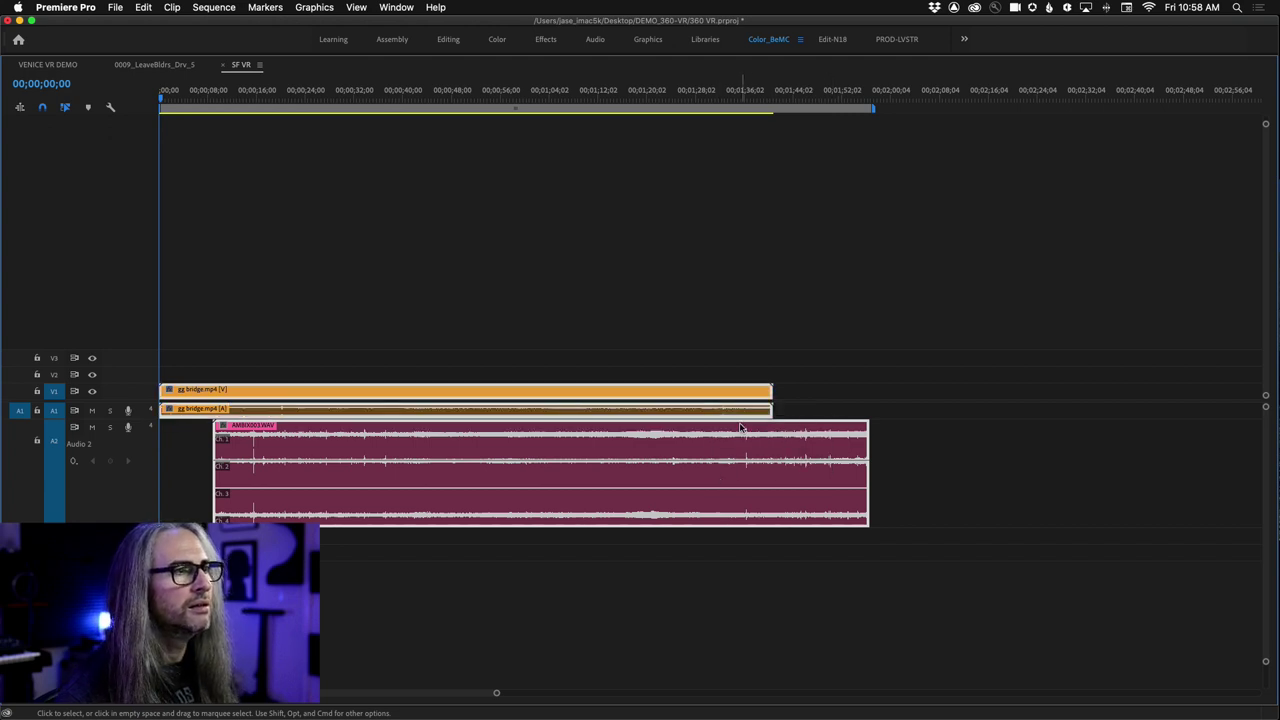
right_click(735, 414)
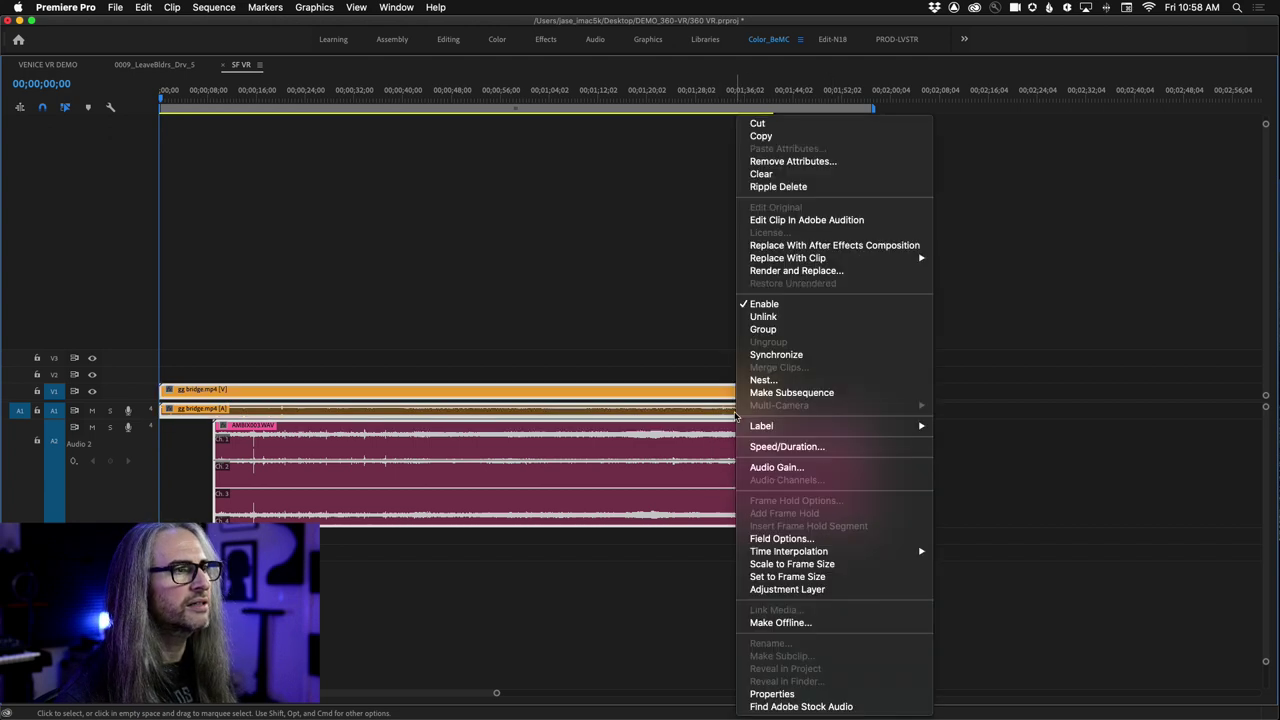
left_click(775, 358)
left_click(669, 435)
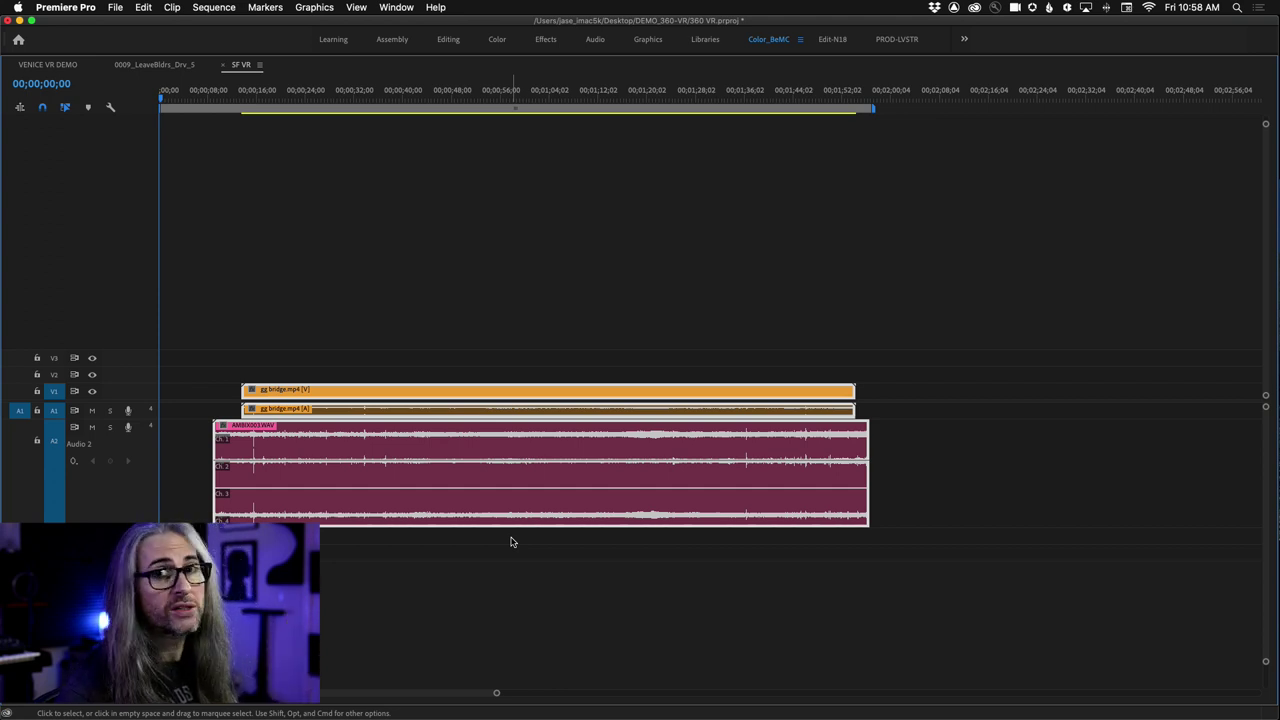
Step: Trim both ends of AMBIX003.WAV to match gg bridge.mp4, and move all the clips back to the sequence start
left_click(875, 465)
left_click_drag(866, 464, 855, 465)
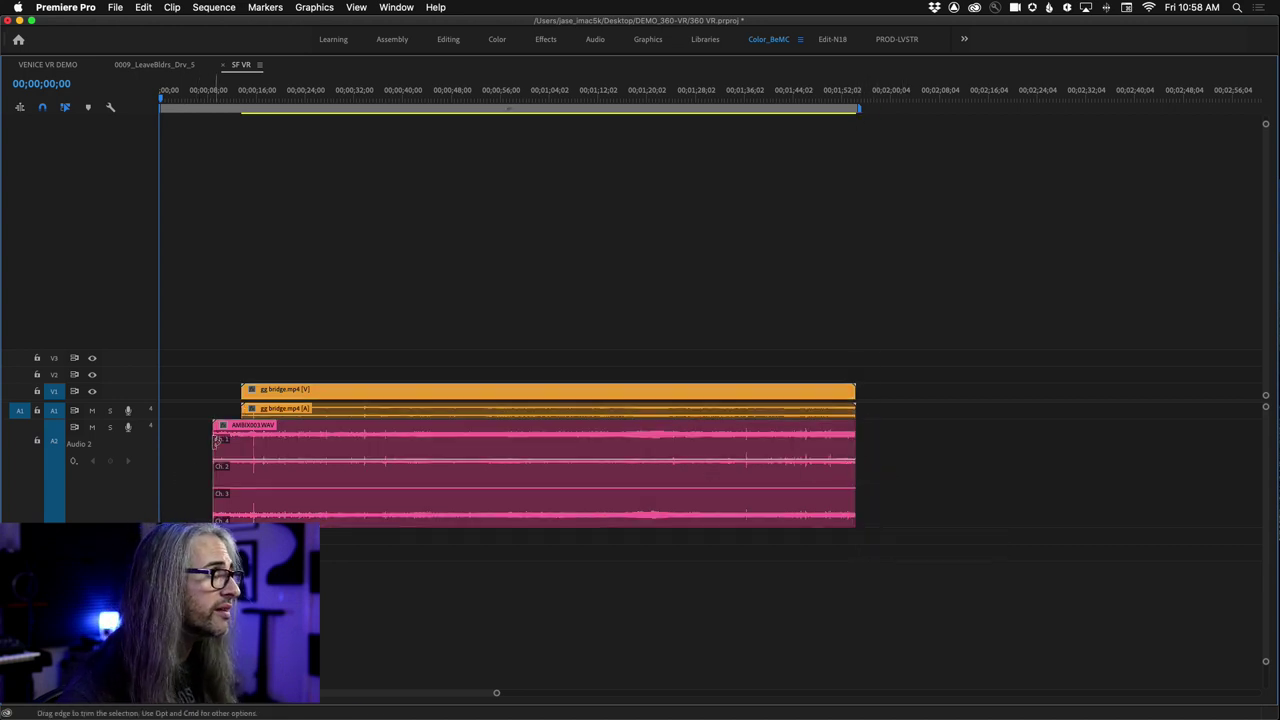
left_click_drag(213, 445, 241, 445)
left_click_drag(199, 388, 355, 518)
left_click_drag(330, 393, 249, 394)
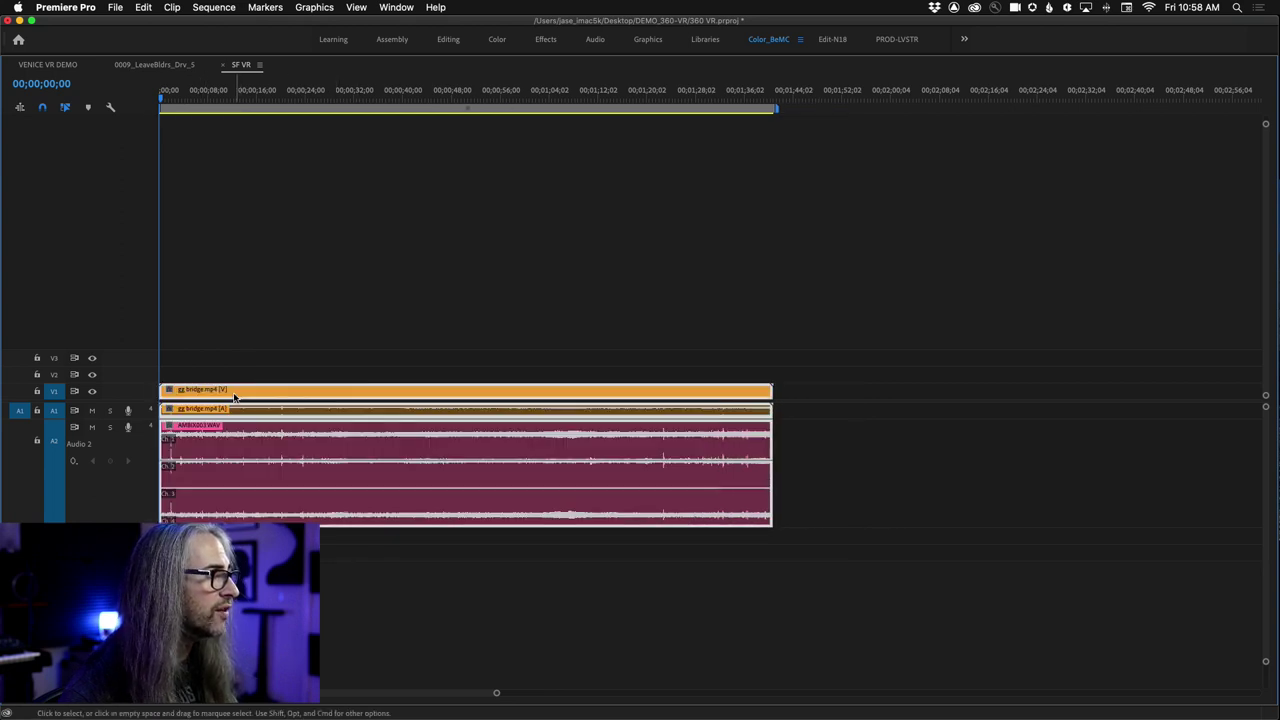
Step: Mute the Audio 1 track, restore the full workspace, and switch the Program Monitor to the VR video display
left_click(92, 411)
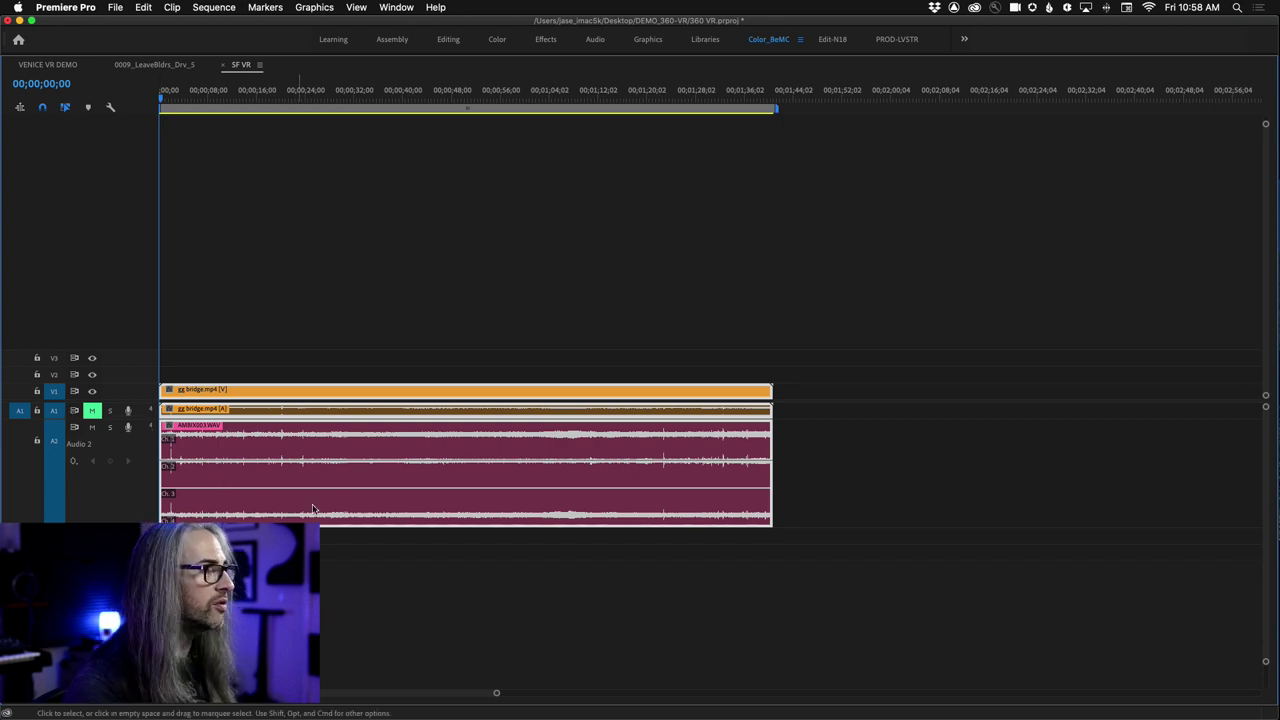
key("grave")
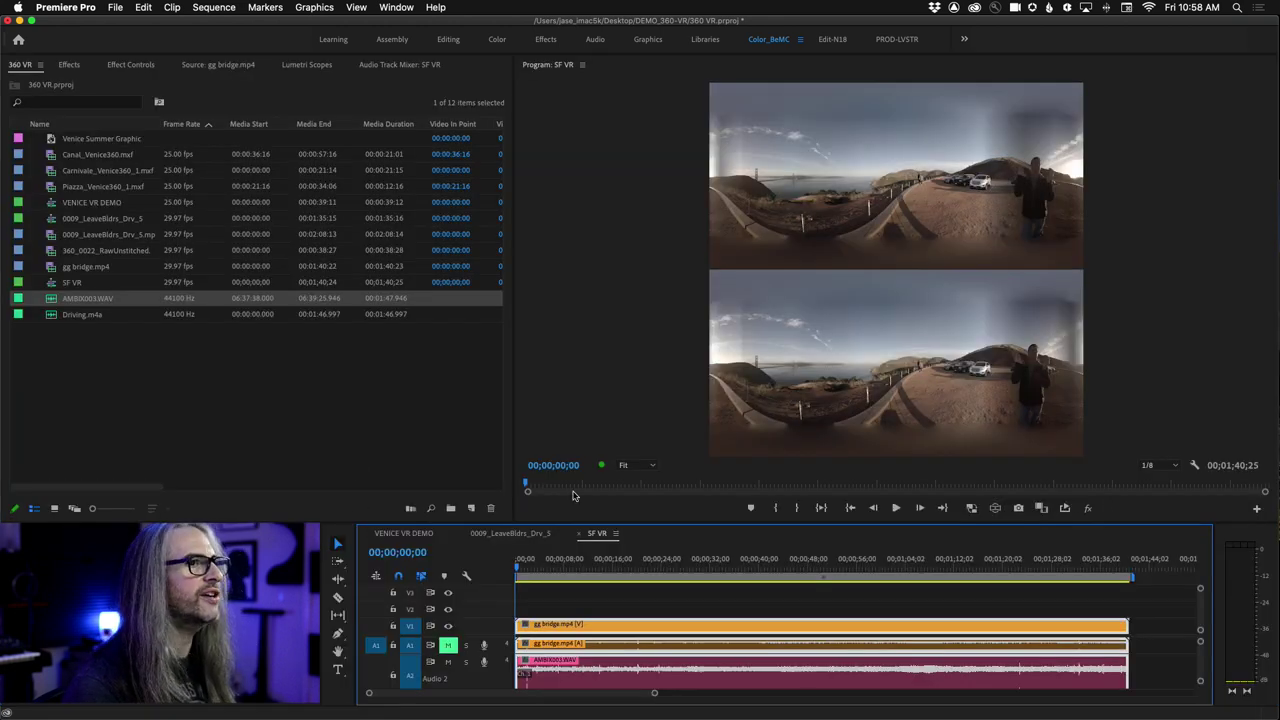
left_click(995, 508)
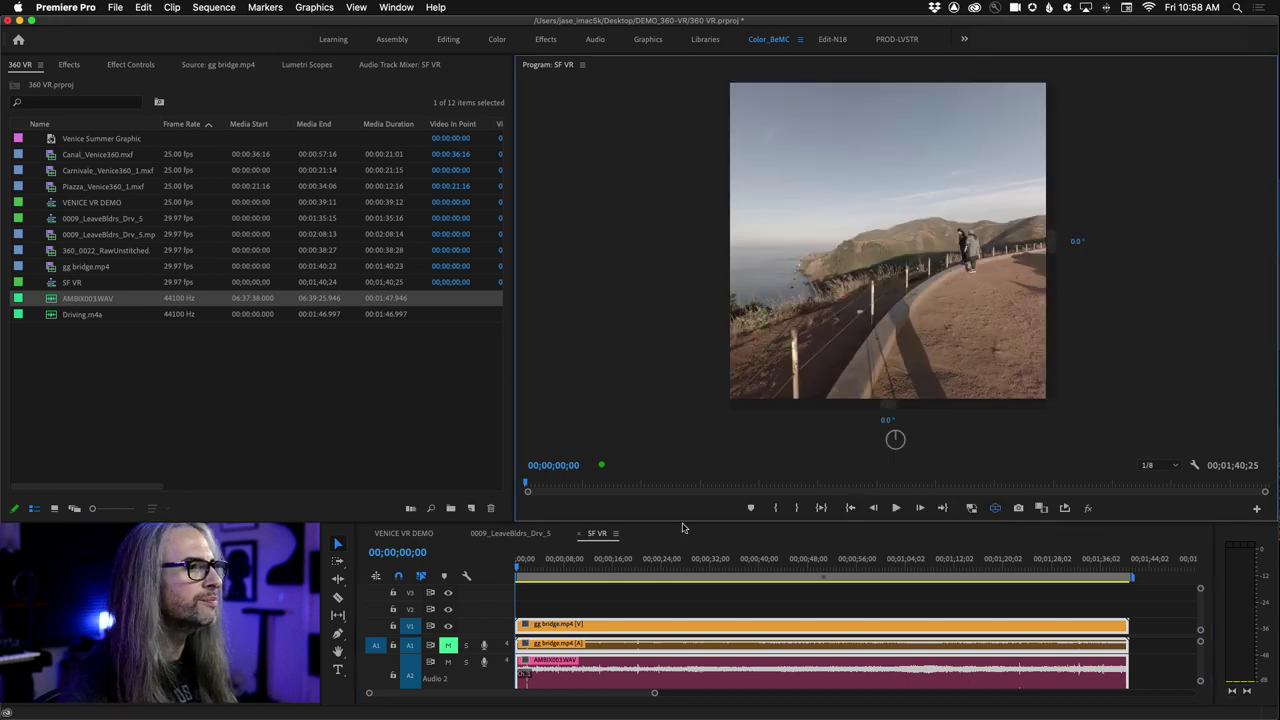
Step: Play the first two seconds of SF VR briefly and set the playback resolution to Full
key("space")
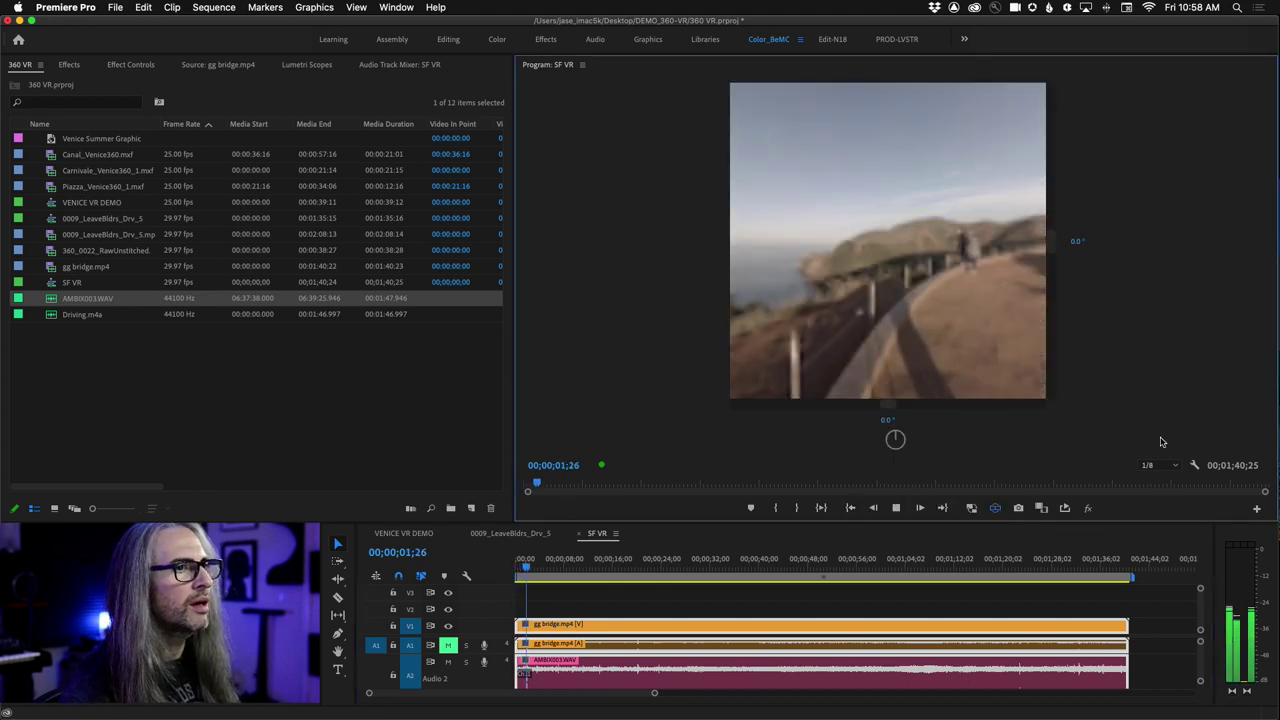
key("space")
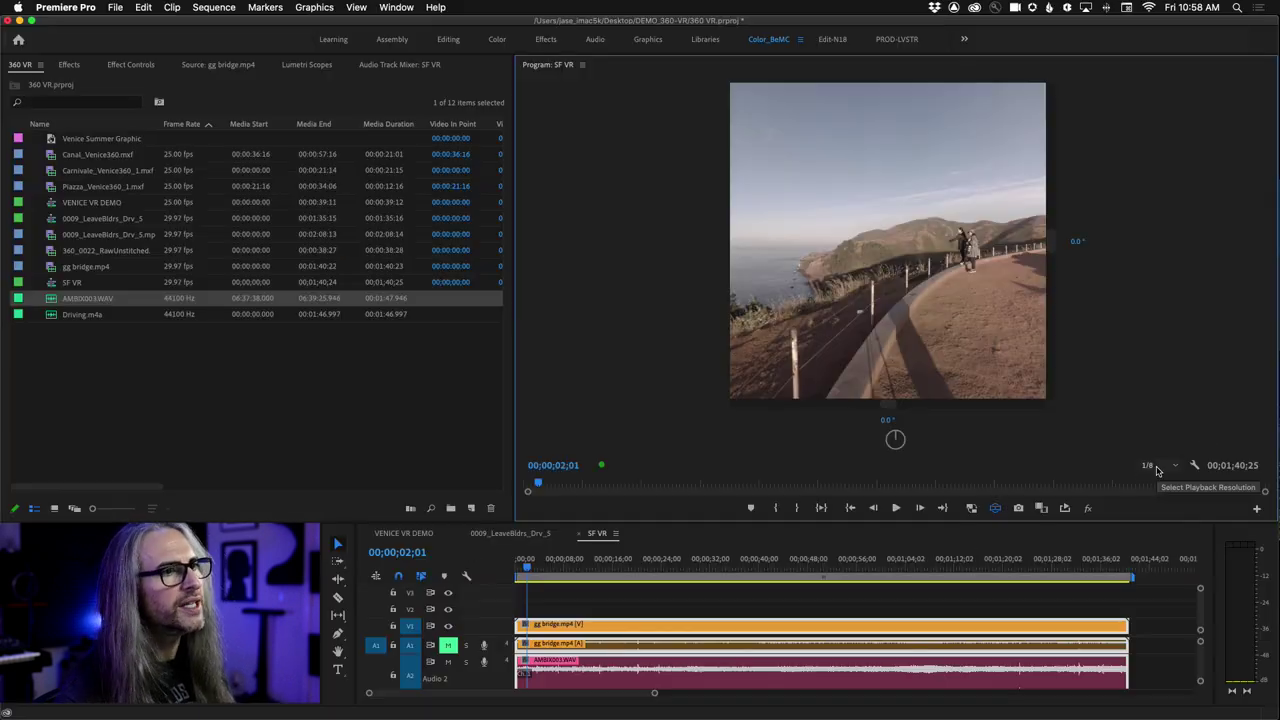
left_click(1160, 467)
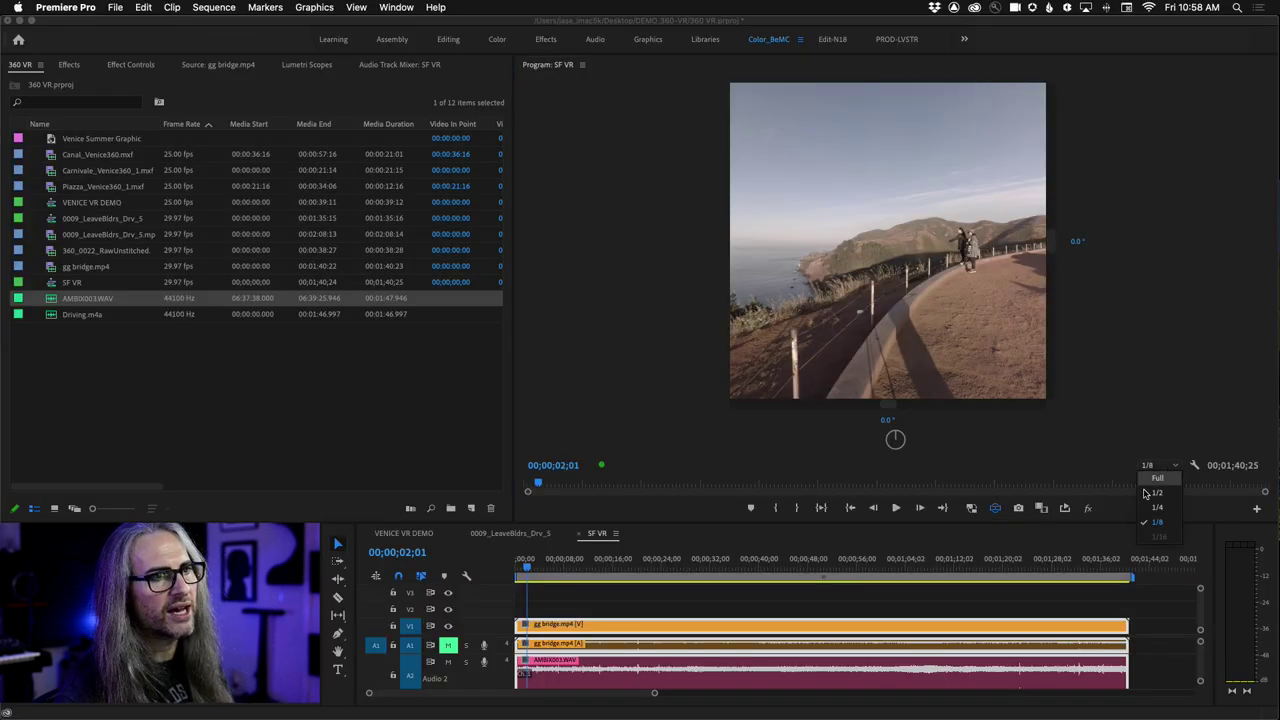
left_click(1152, 480)
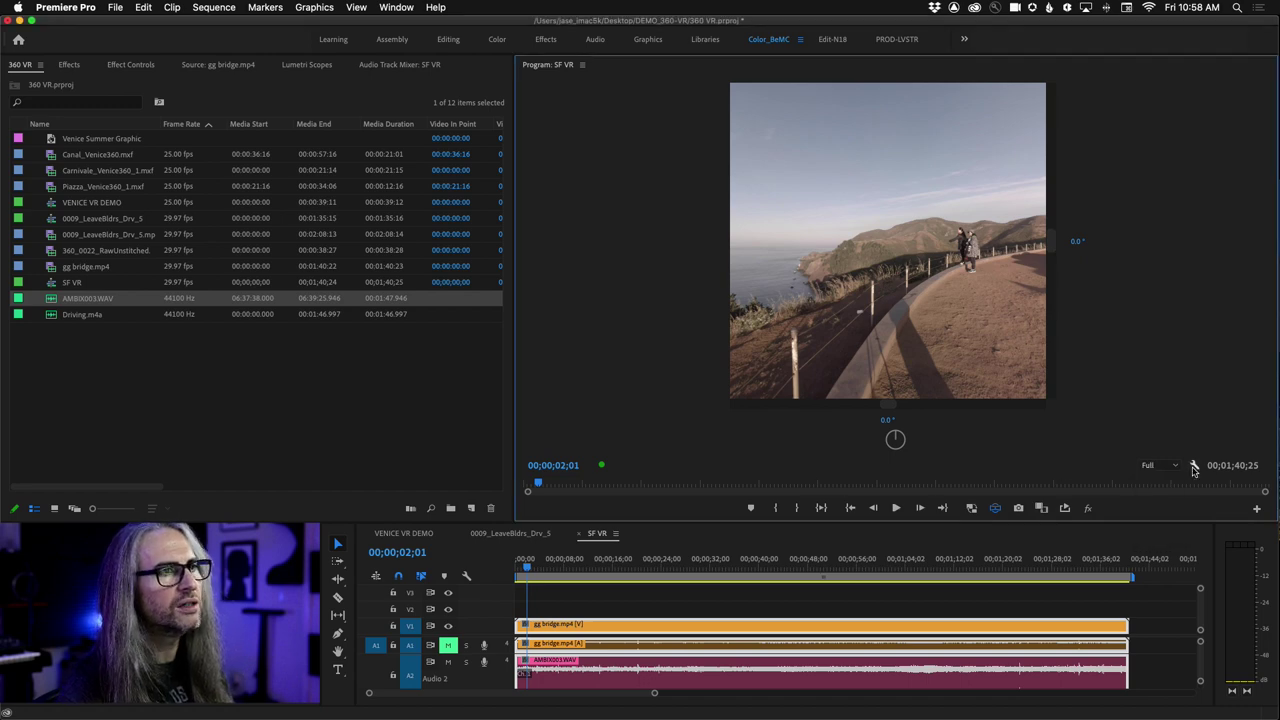
Step: Play SF VR, rewind to about 00;00;08;12, and turn the VR view toward the bridge at about -115° horizontally and -3° vertically
key("space")
left_click_drag(960, 330, 884, 298)
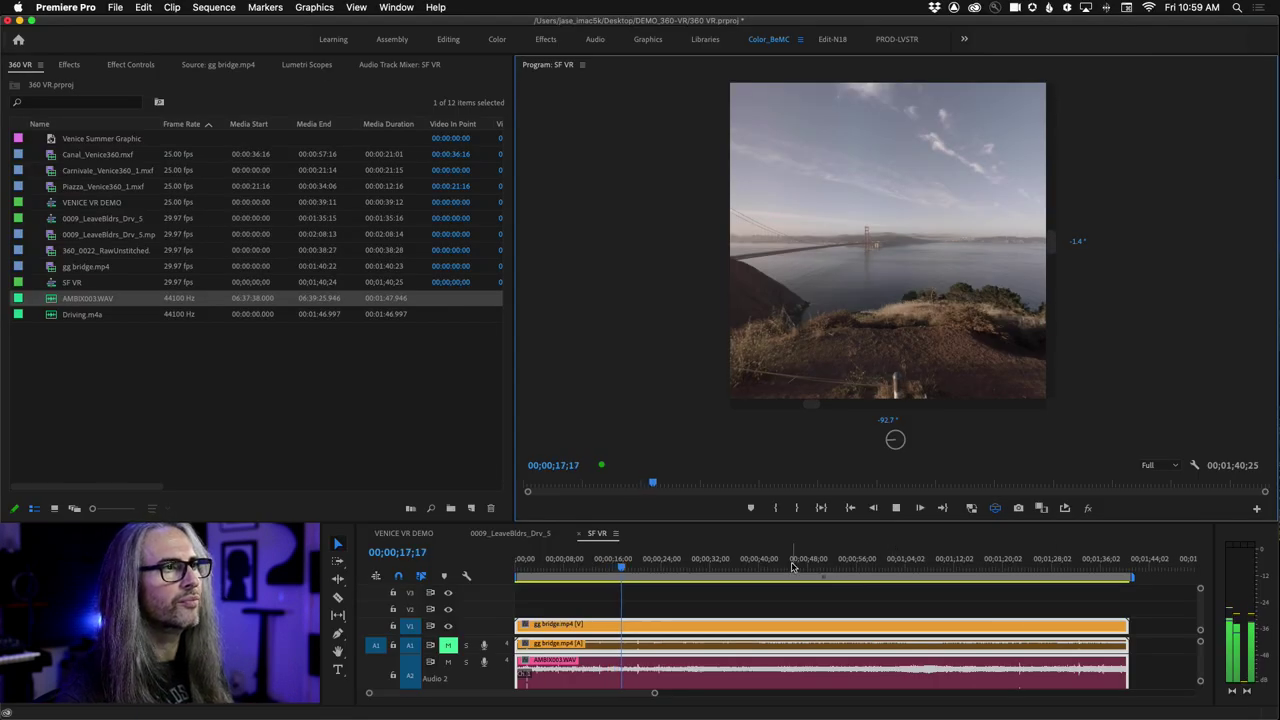
key("j")
key("j")
key("k")
left_click_drag(808, 306, 866, 304)
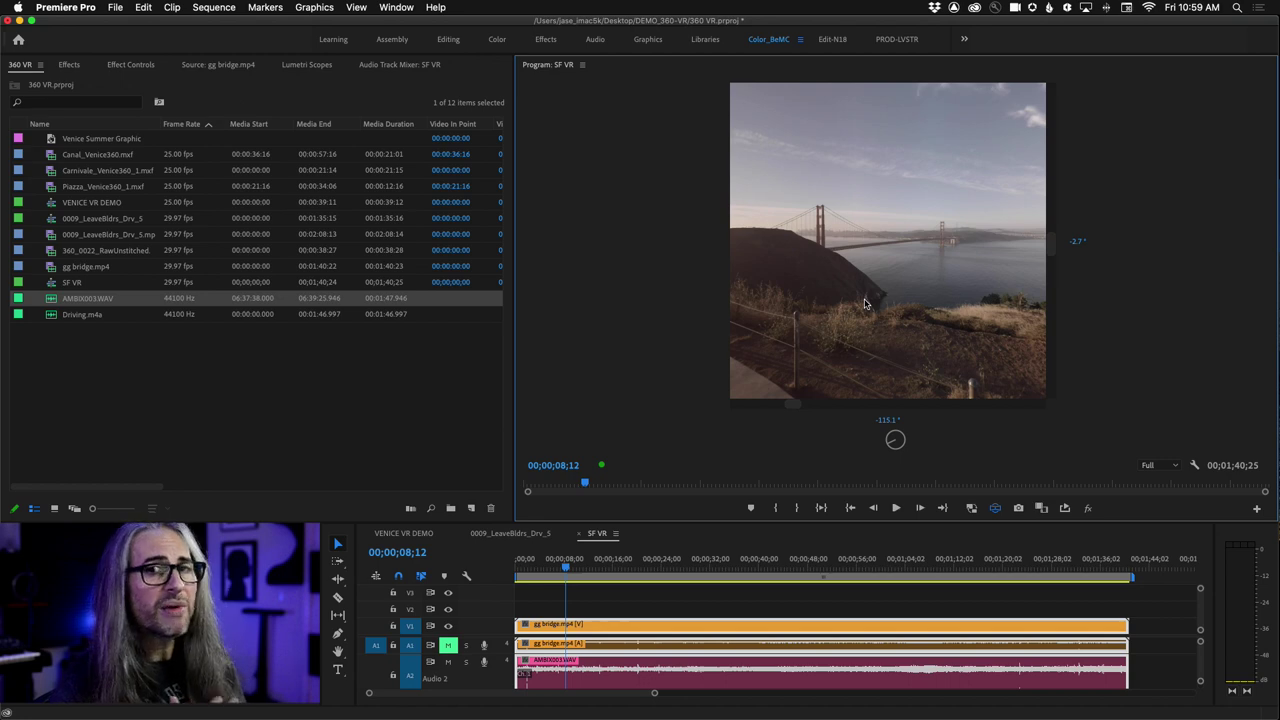
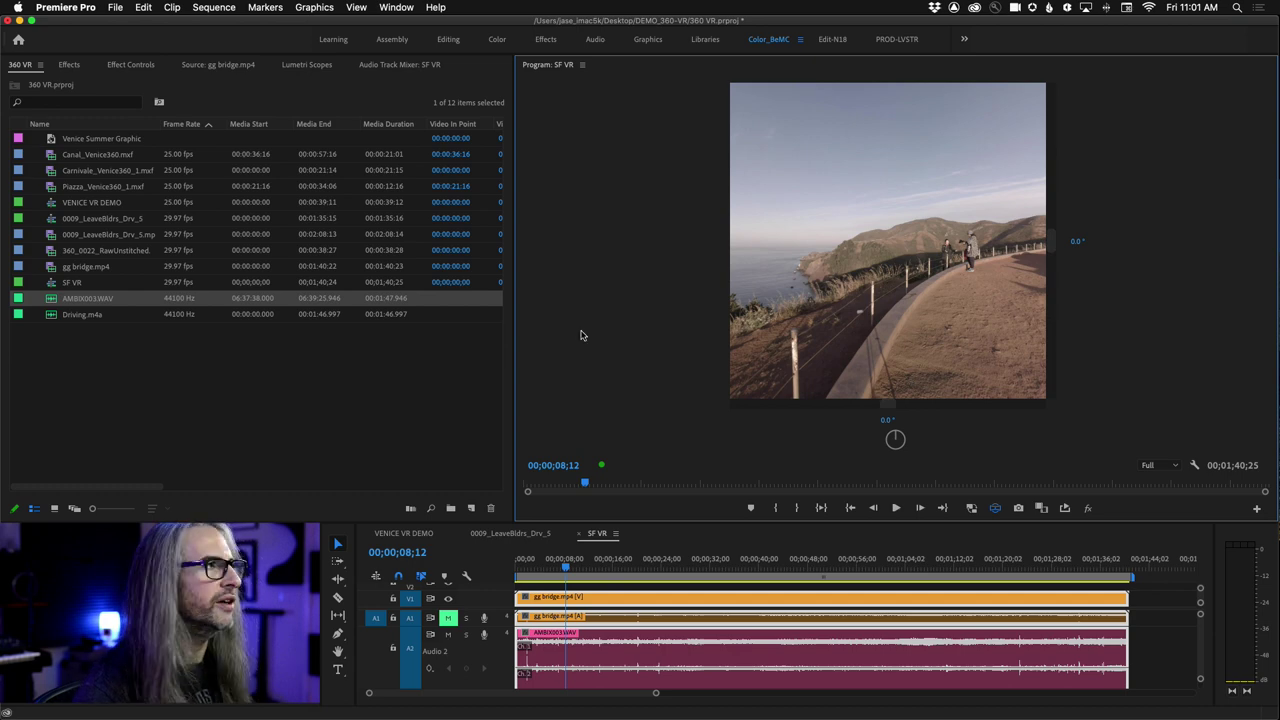
Step: Show the SF VR audio track mixer and add the Binauralizer - Ambisonics effect to the Master track
left_click(399, 65)
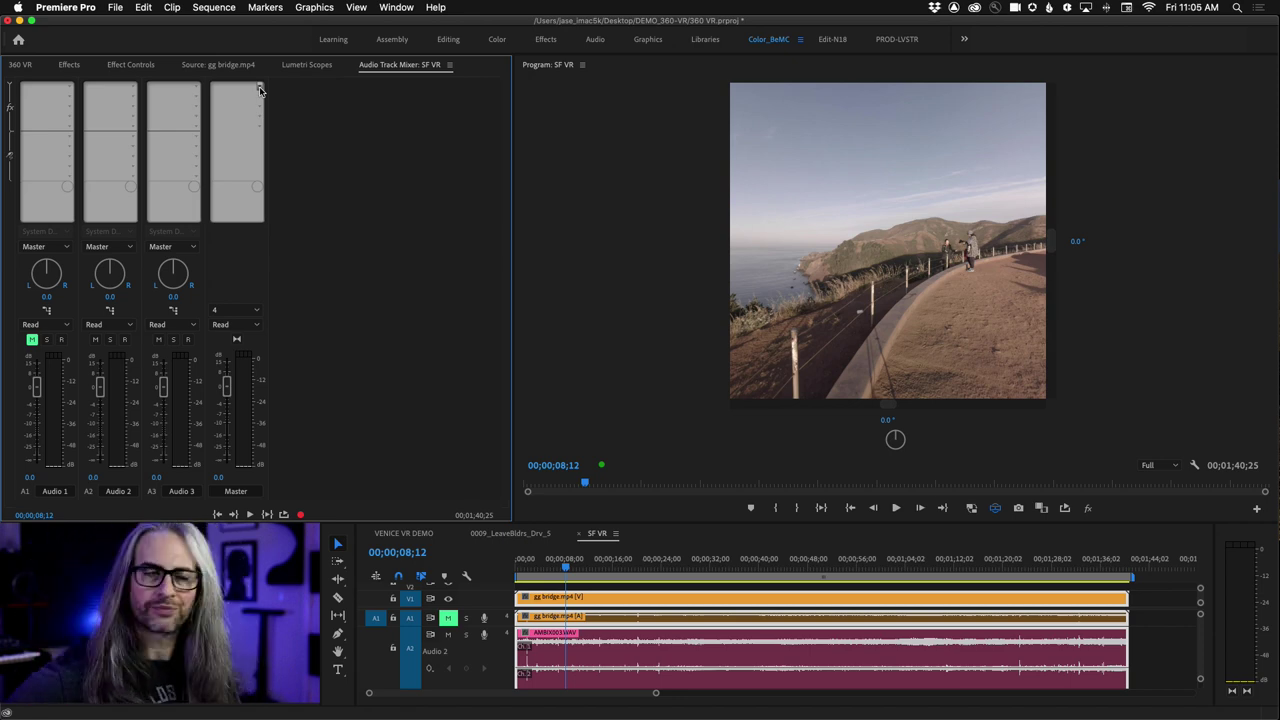
left_click(258, 89)
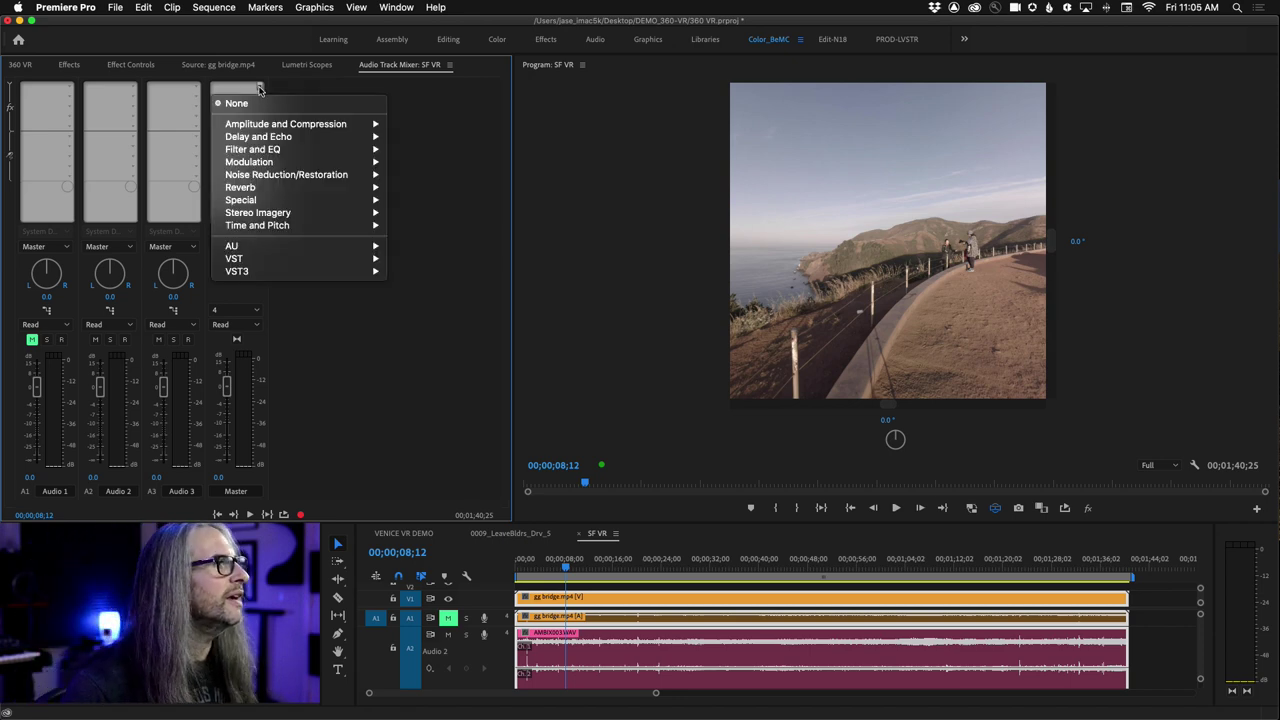
left_click(361, 66)
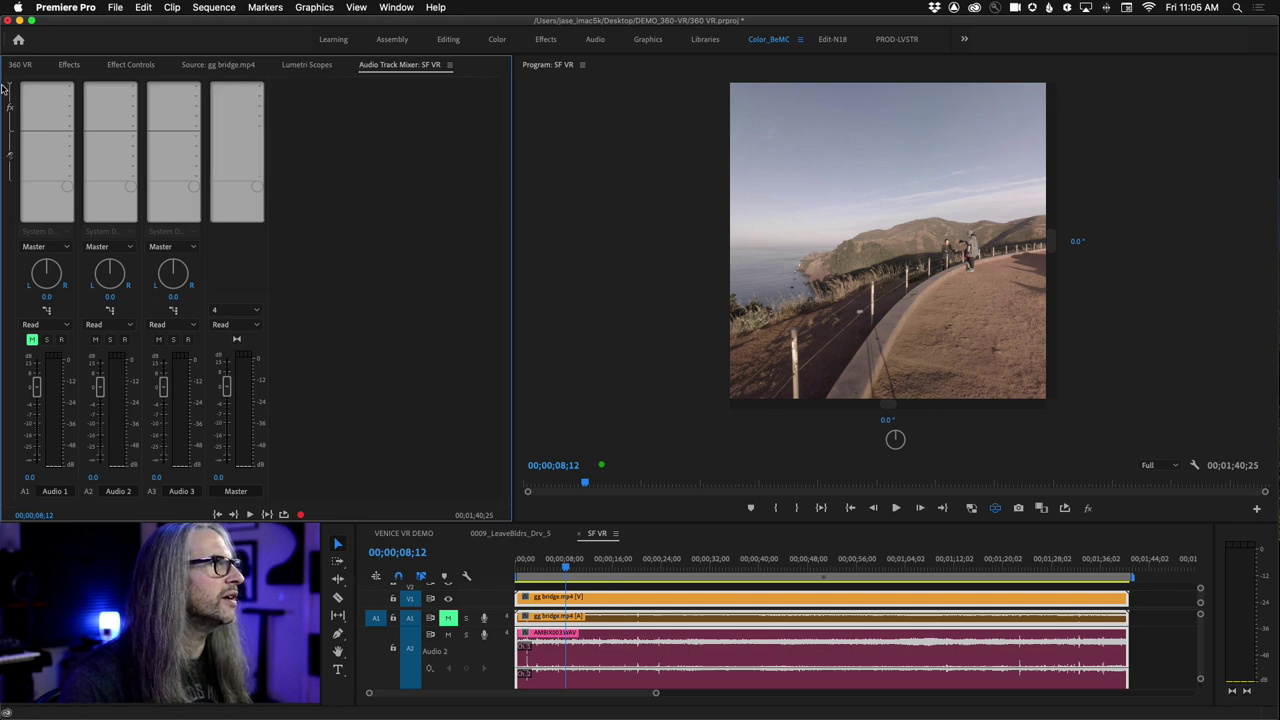
left_click(4, 89)
left_click(8, 88)
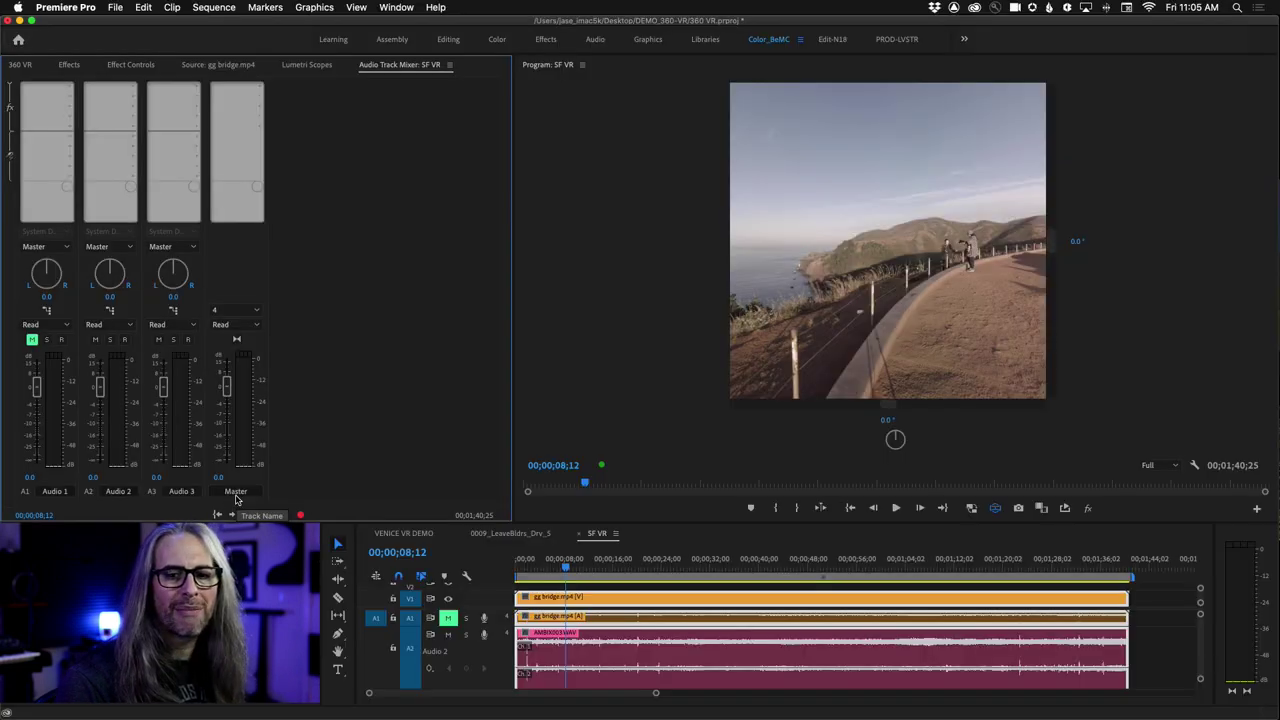
left_click(258, 89)
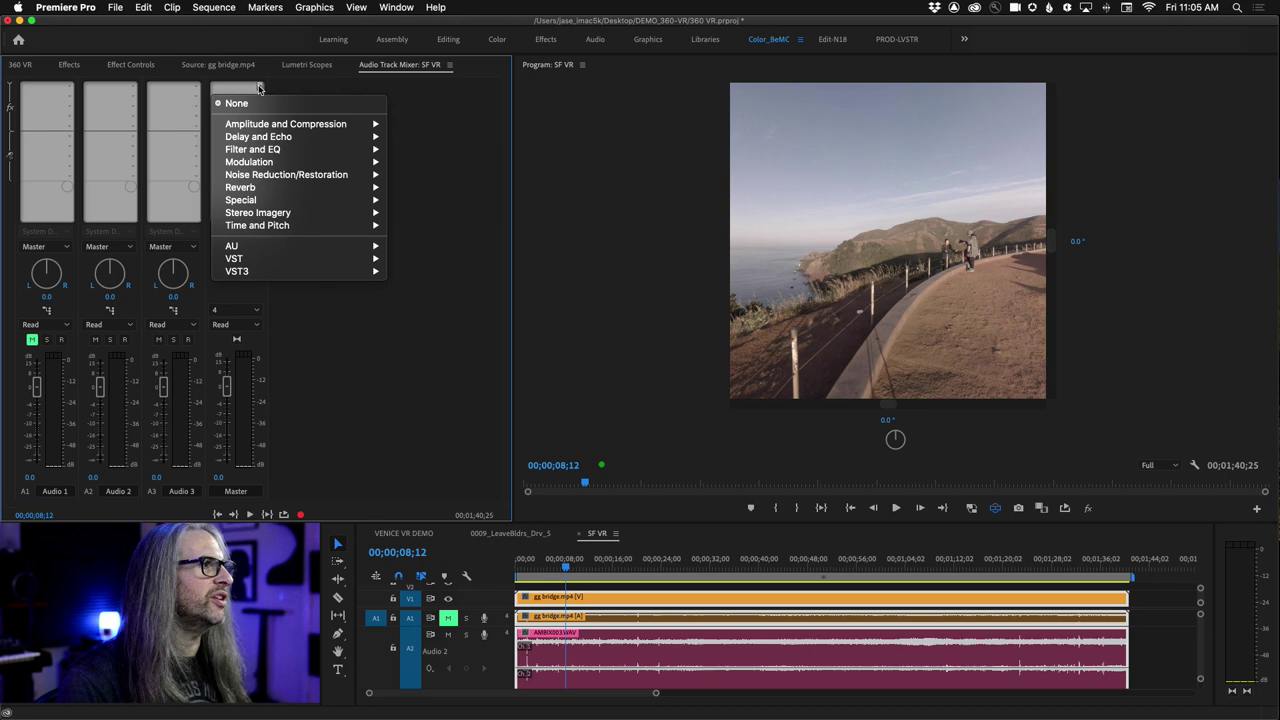
mouse_move(320, 200)
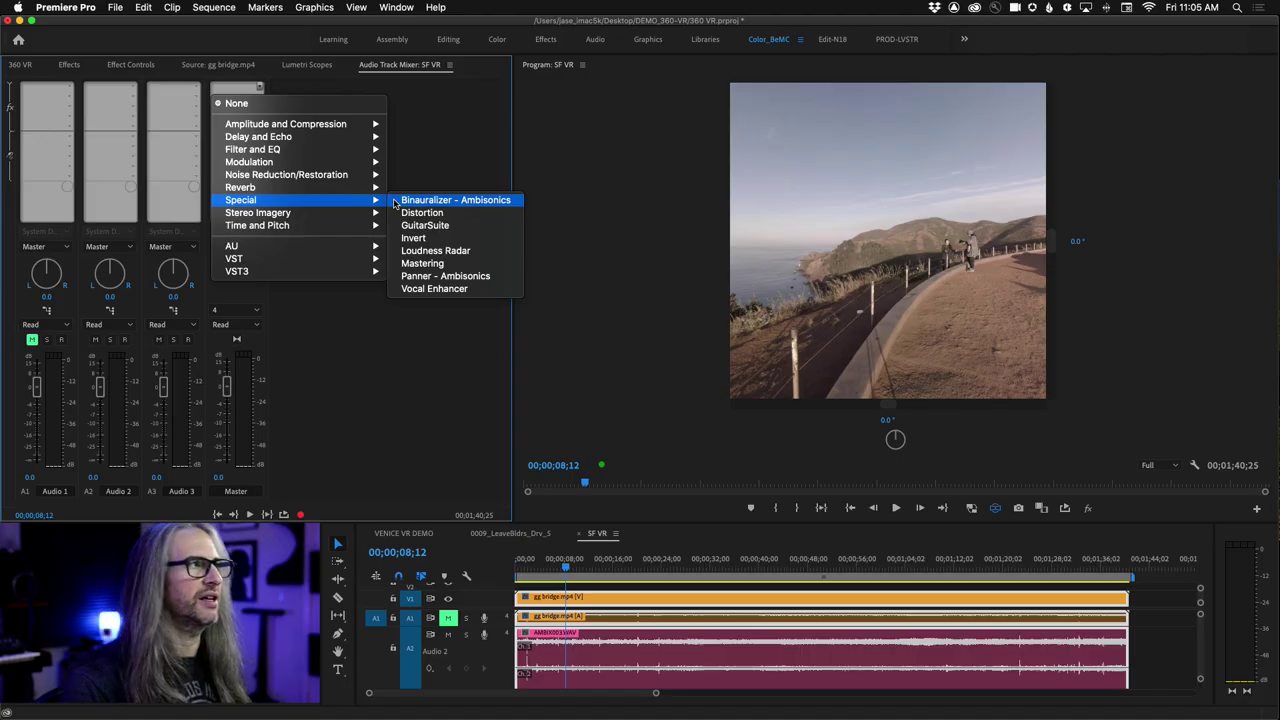
left_click(441, 200)
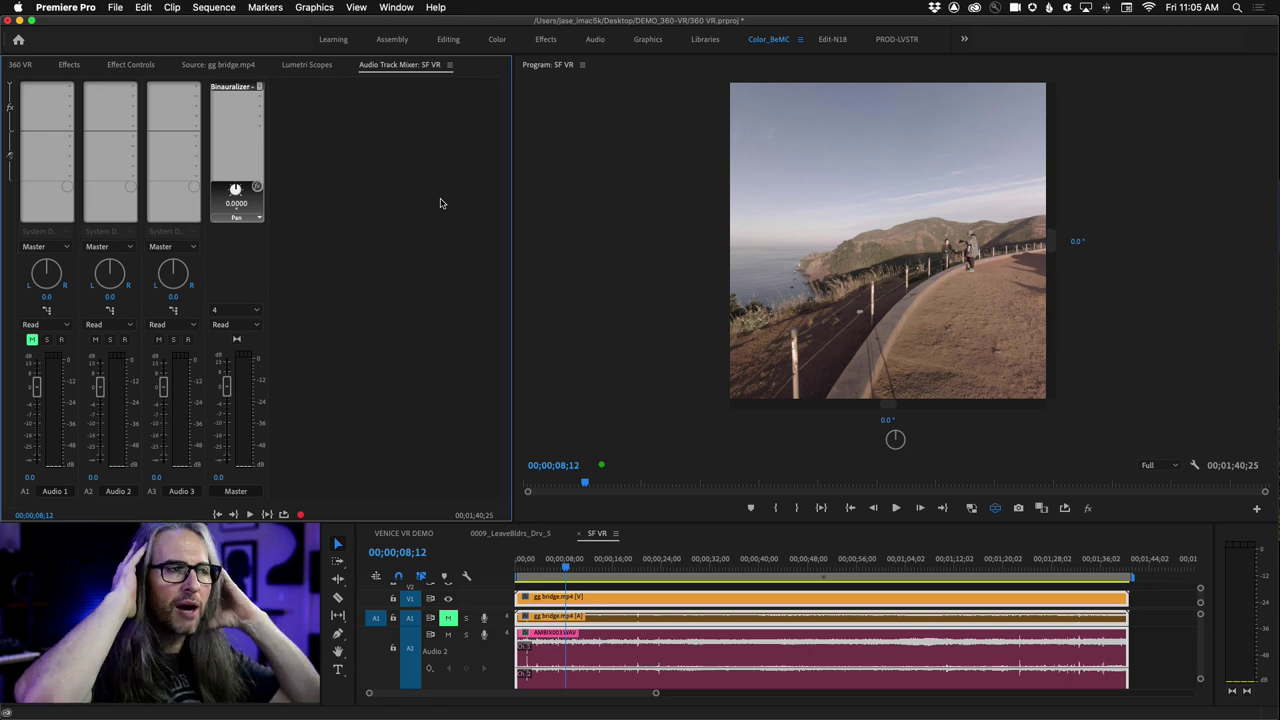
Step: Turn the VR view toward the parked cars, and play SF VR from the start while turning to about 33.5° horizontally
left_click_drag(820, 176, 929, 182)
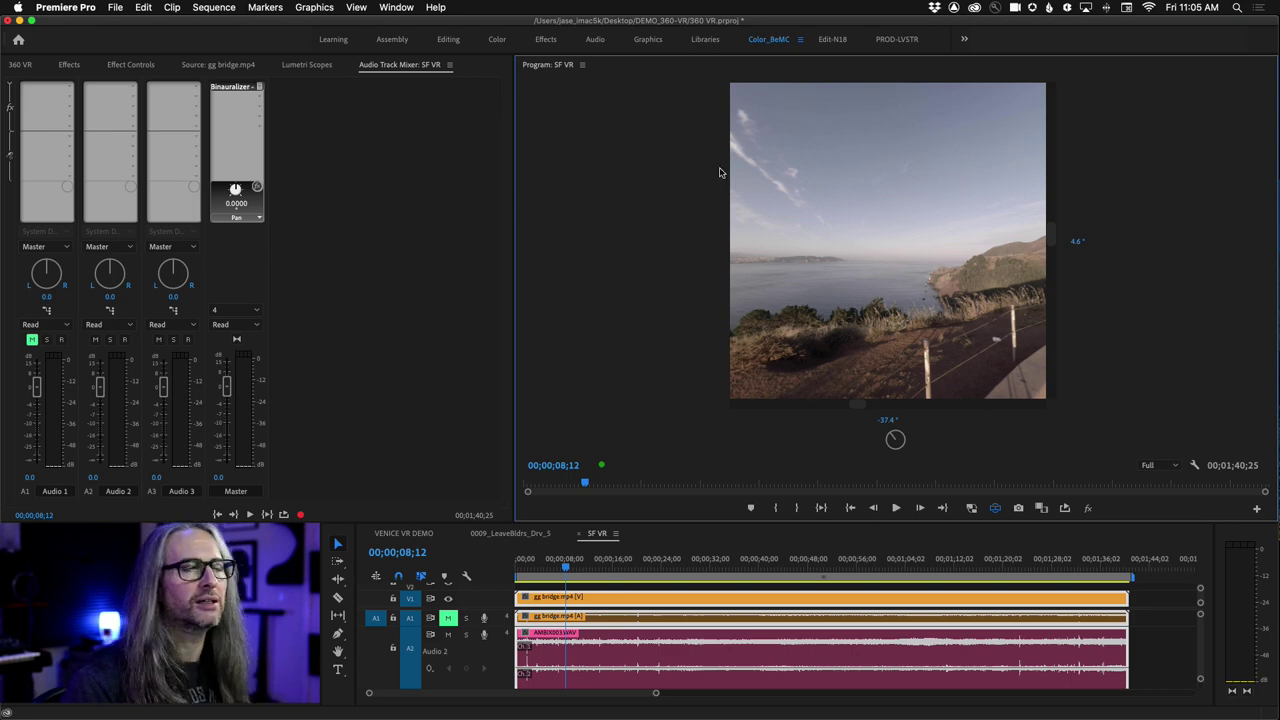
left_click_drag(857, 220, 560, 211)
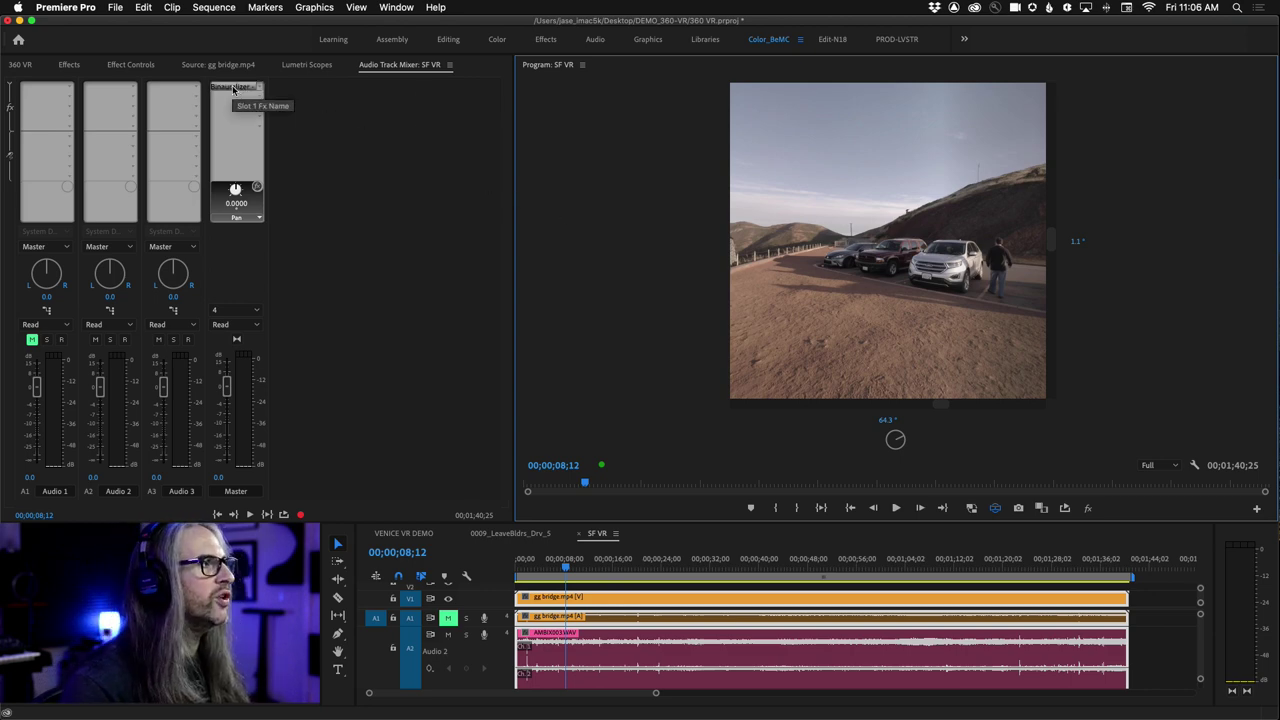
left_click(528, 562)
key("space")
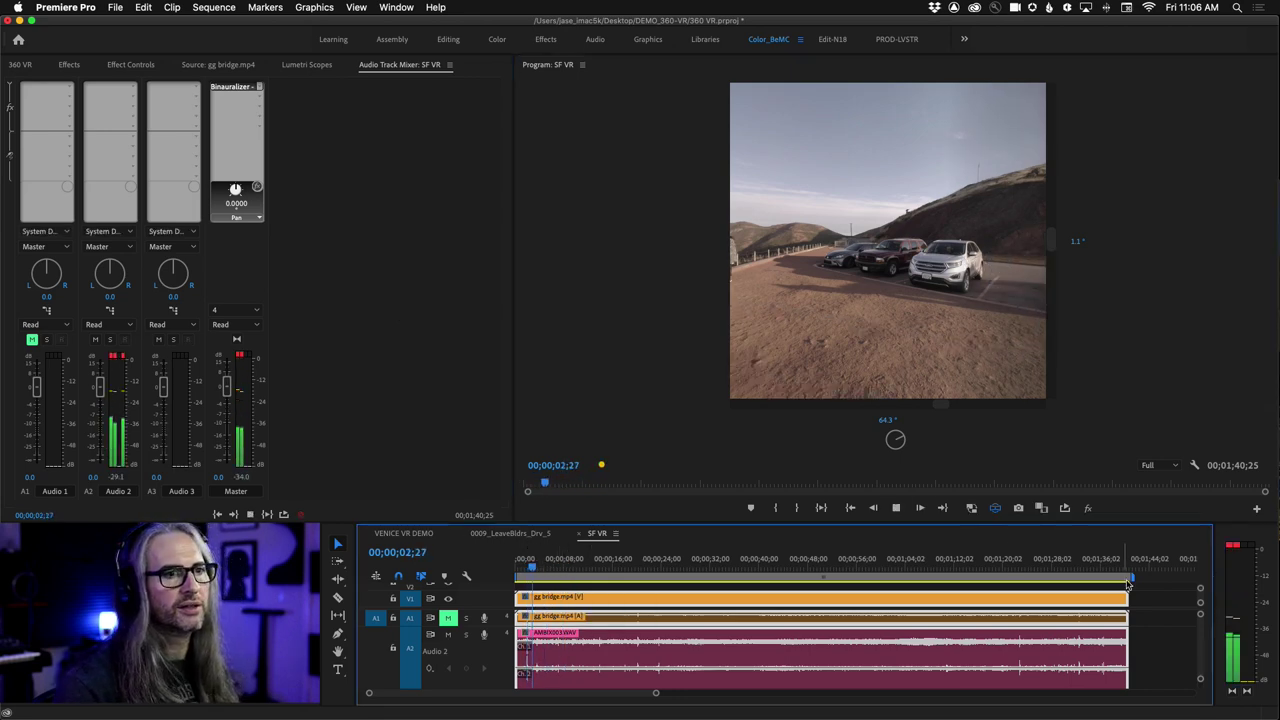
left_click(1233, 545)
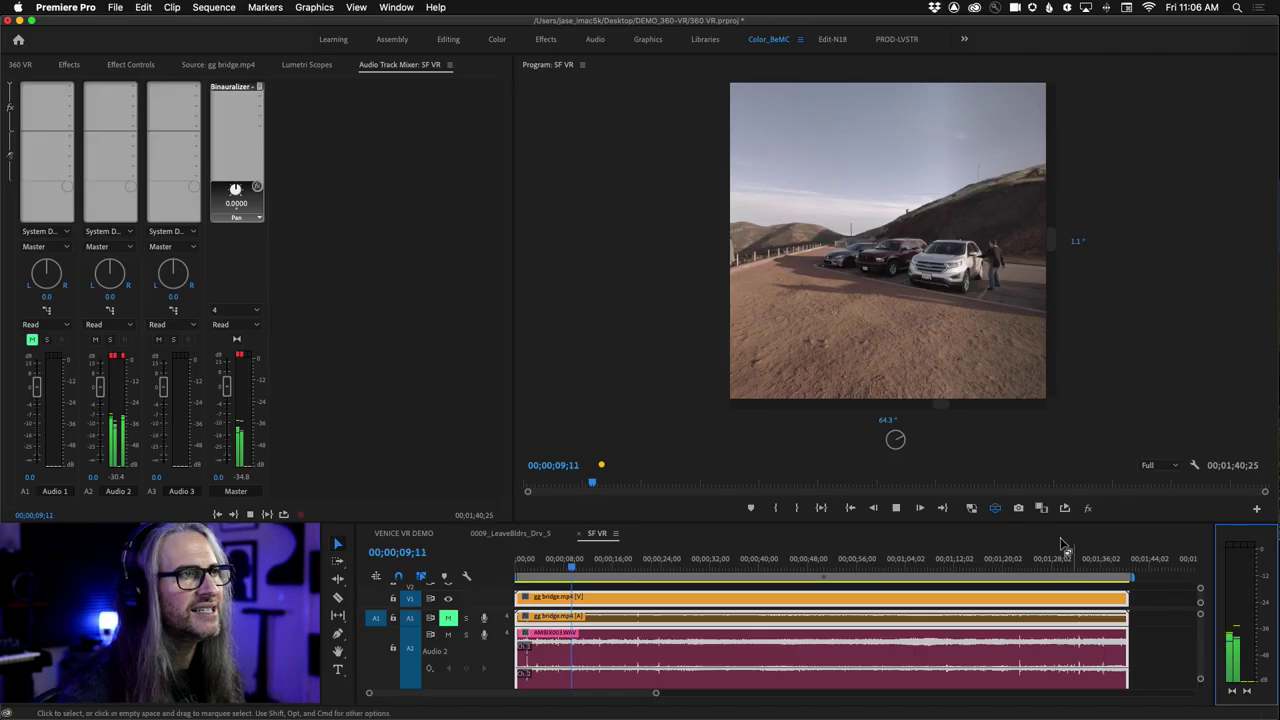
left_click_drag(950, 310, 1080, 320)
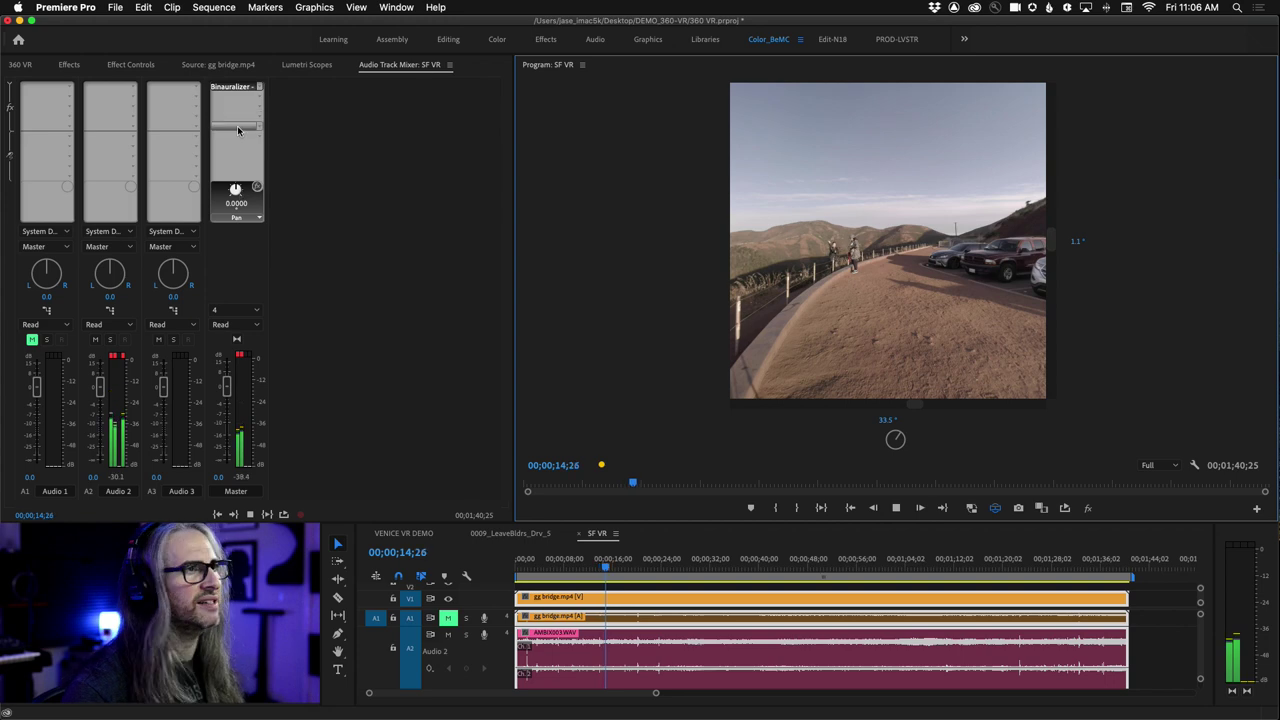
key("space")
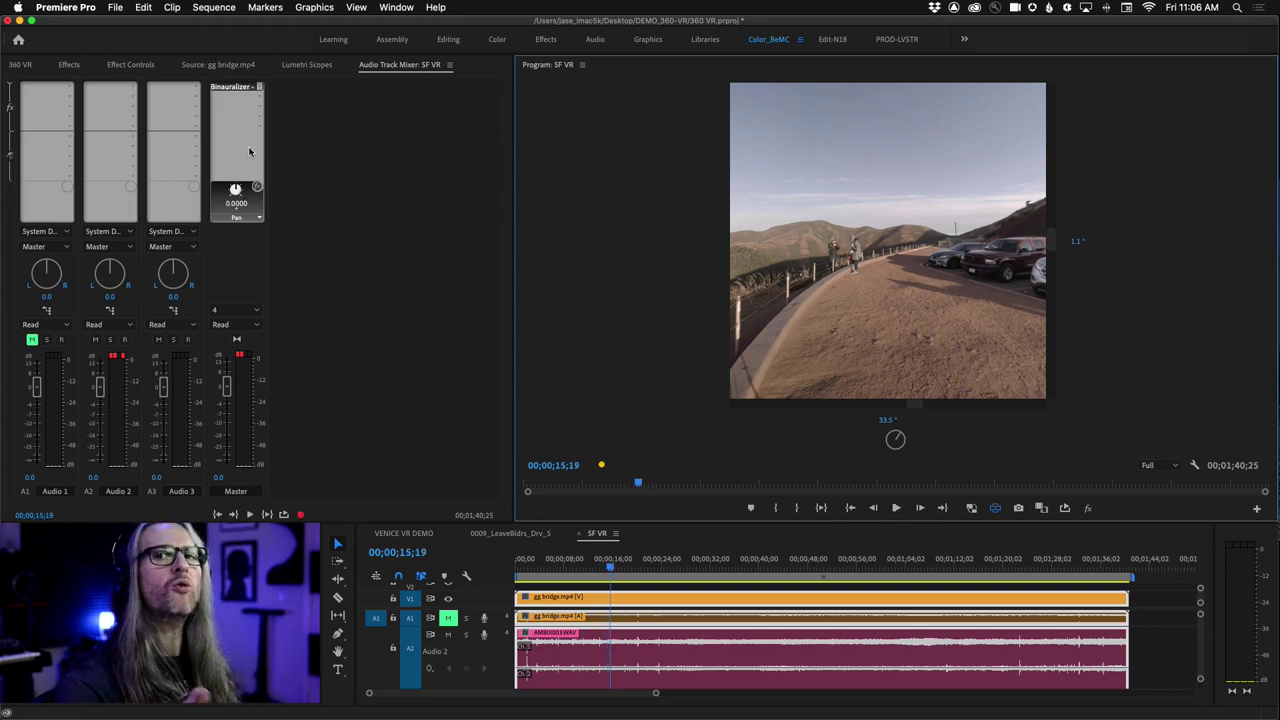
Step: Check the Binauralizer's parameter choices and reset the VR view to 0° horizontally and vertically
left_click(251, 218)
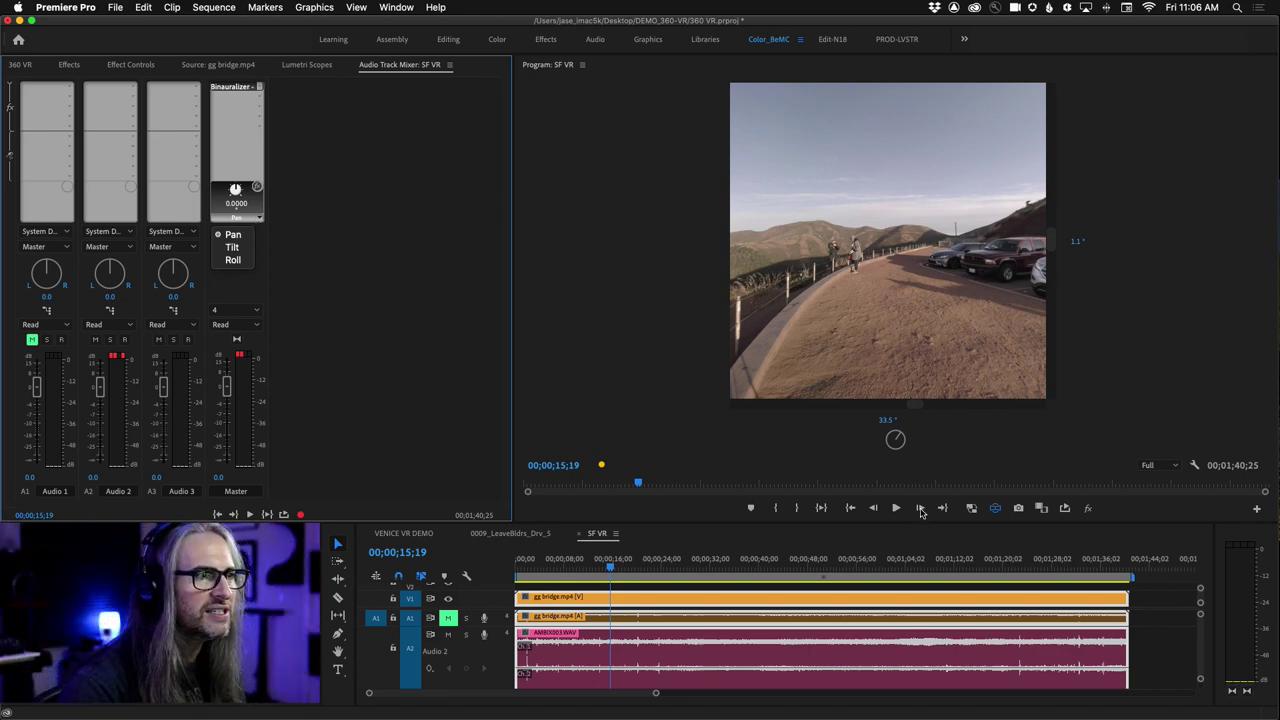
key("Escape")
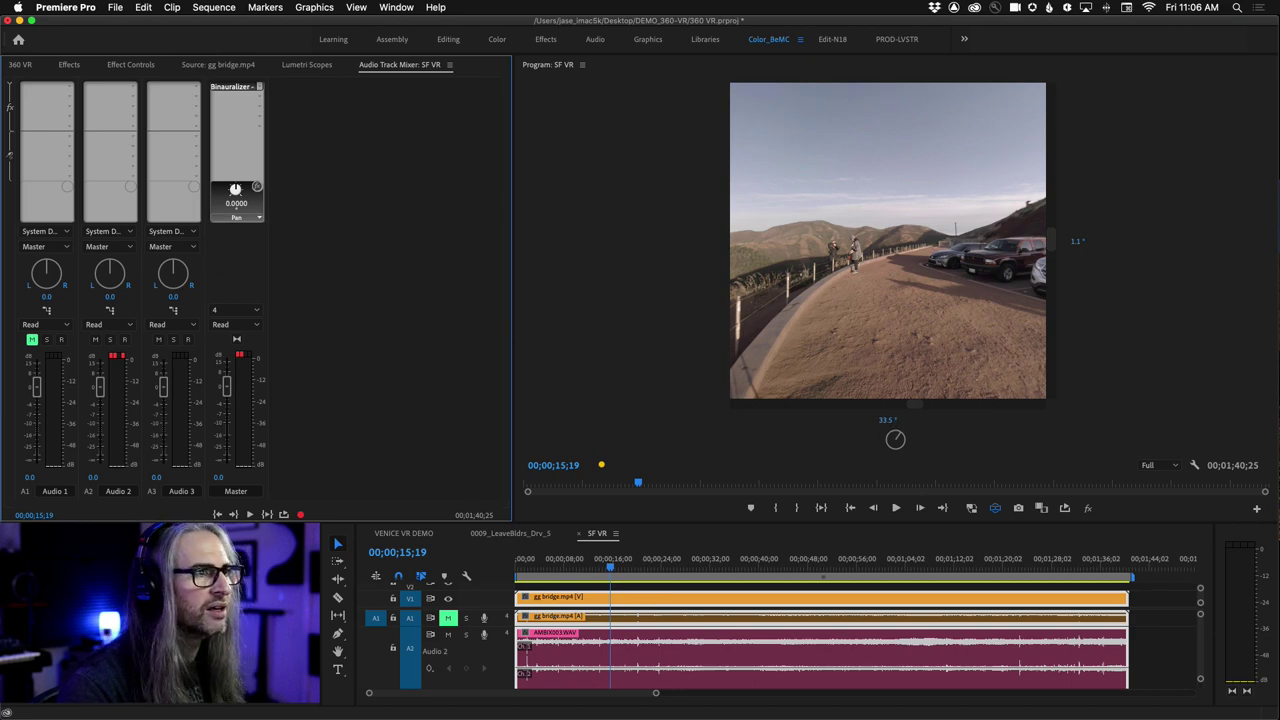
left_click(888, 420)
type("0")
key("Return")
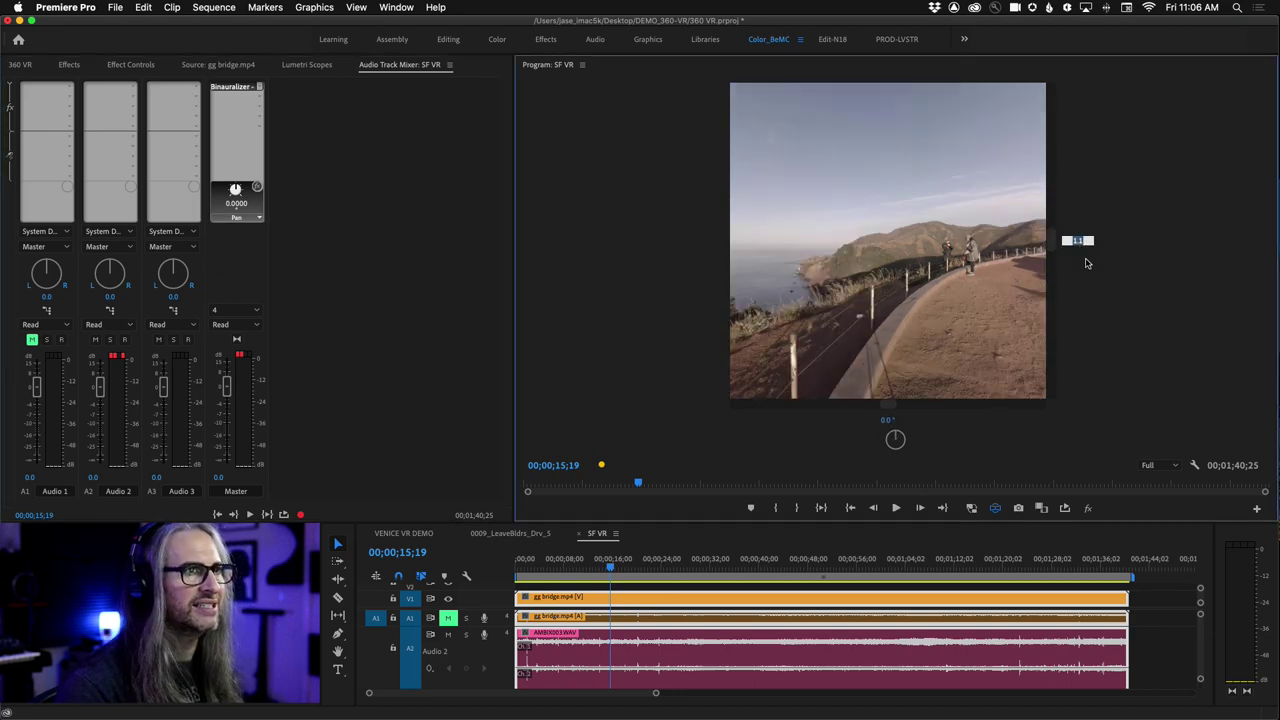
type("0")
key("Return")
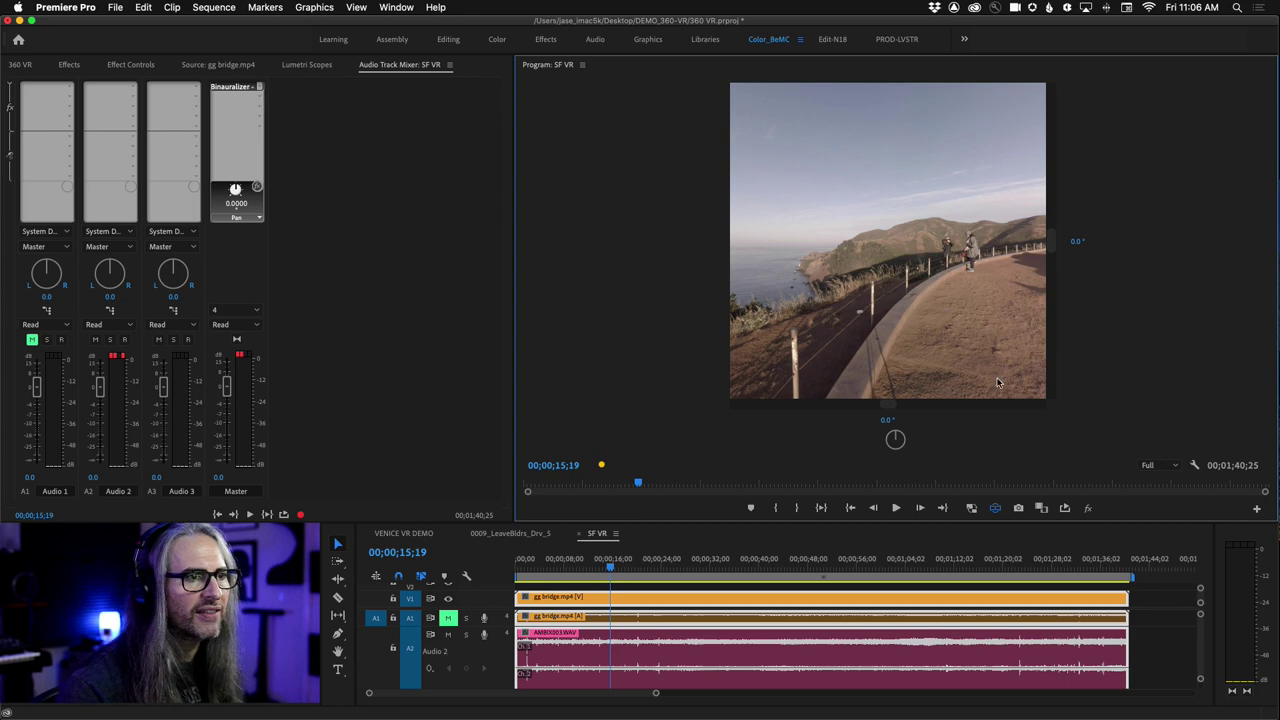
Step: Set the VR video monitor view to 180° horizontal and 90° vertical
left_click(1197, 465)
mouse_move(1097, 259)
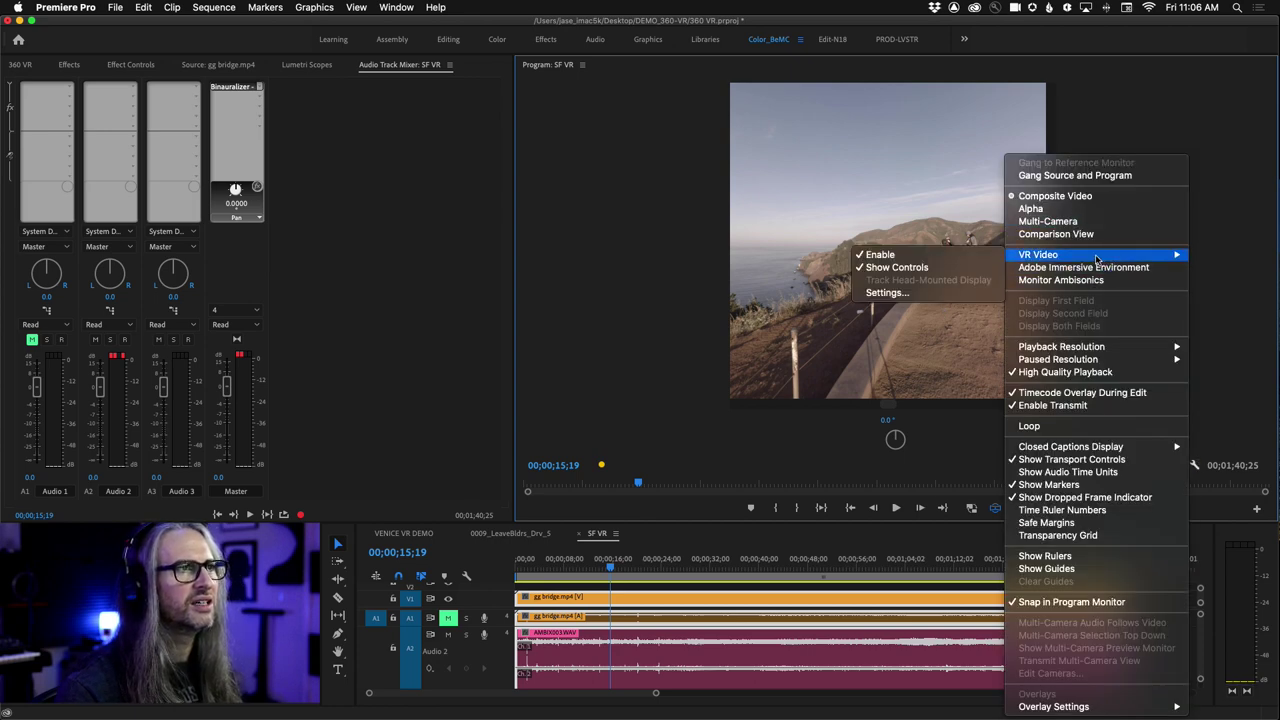
left_click(887, 292)
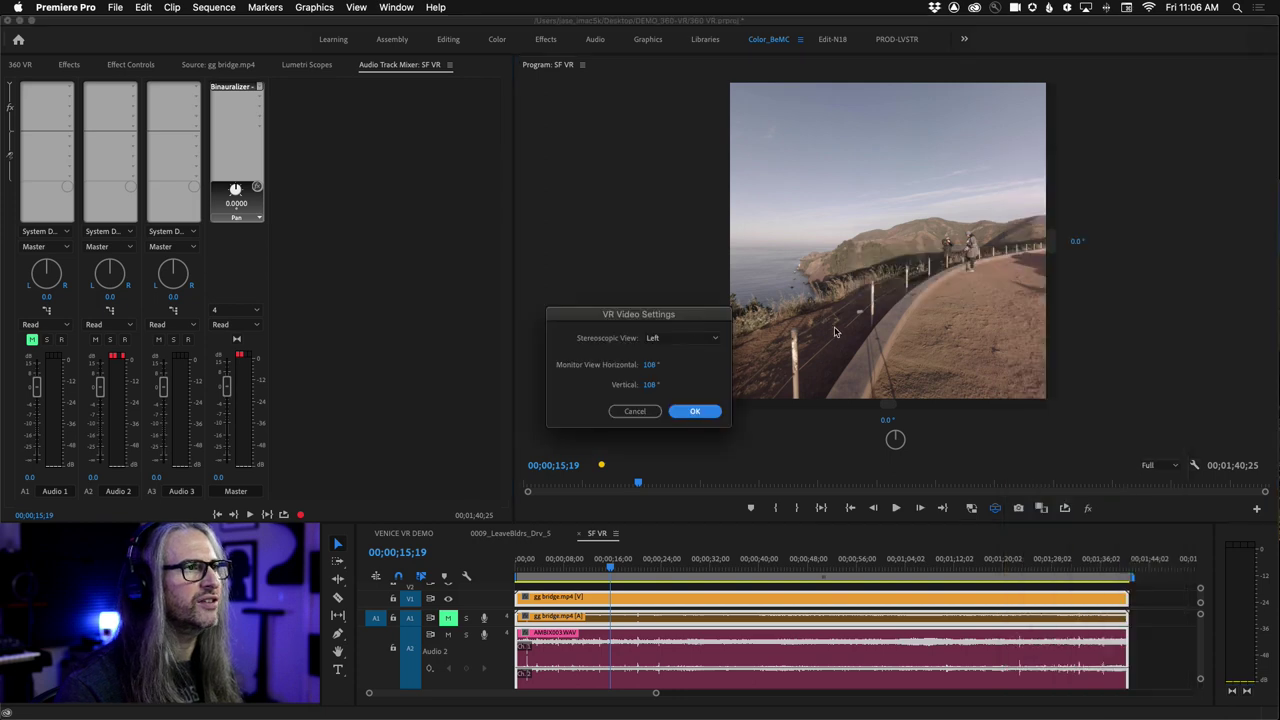
left_click(652, 364)
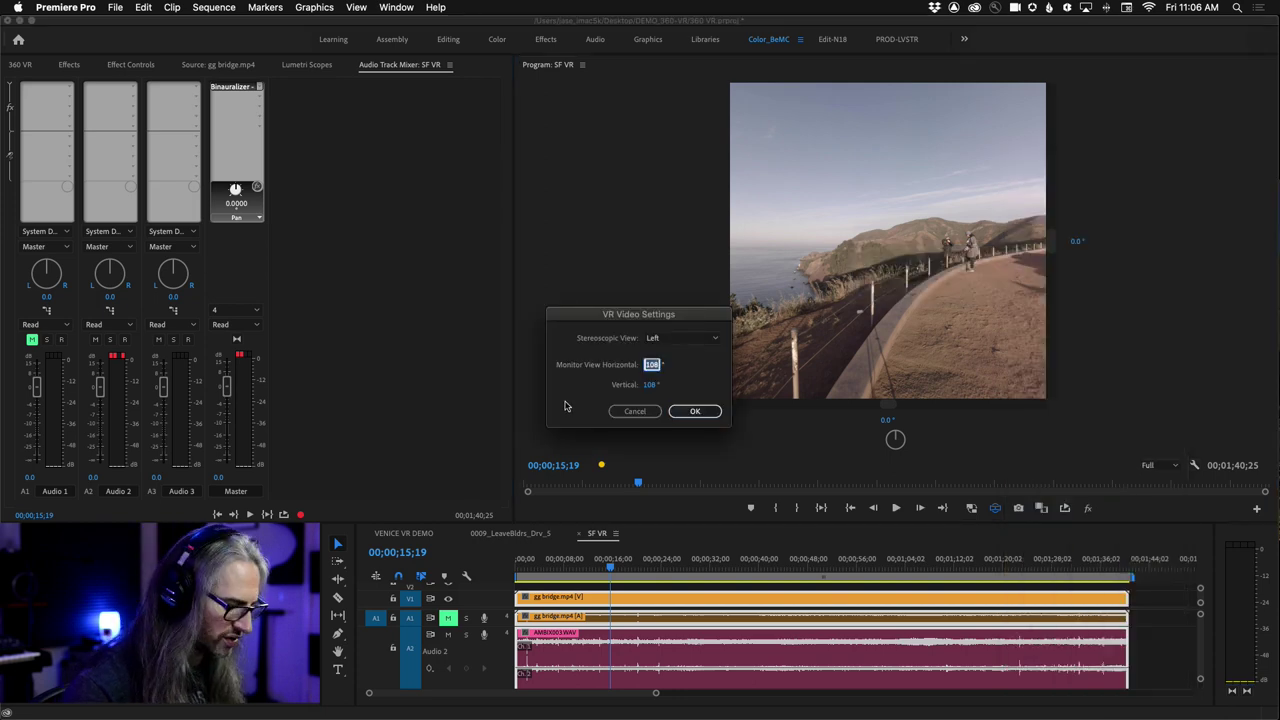
type("180")
key("Tab")
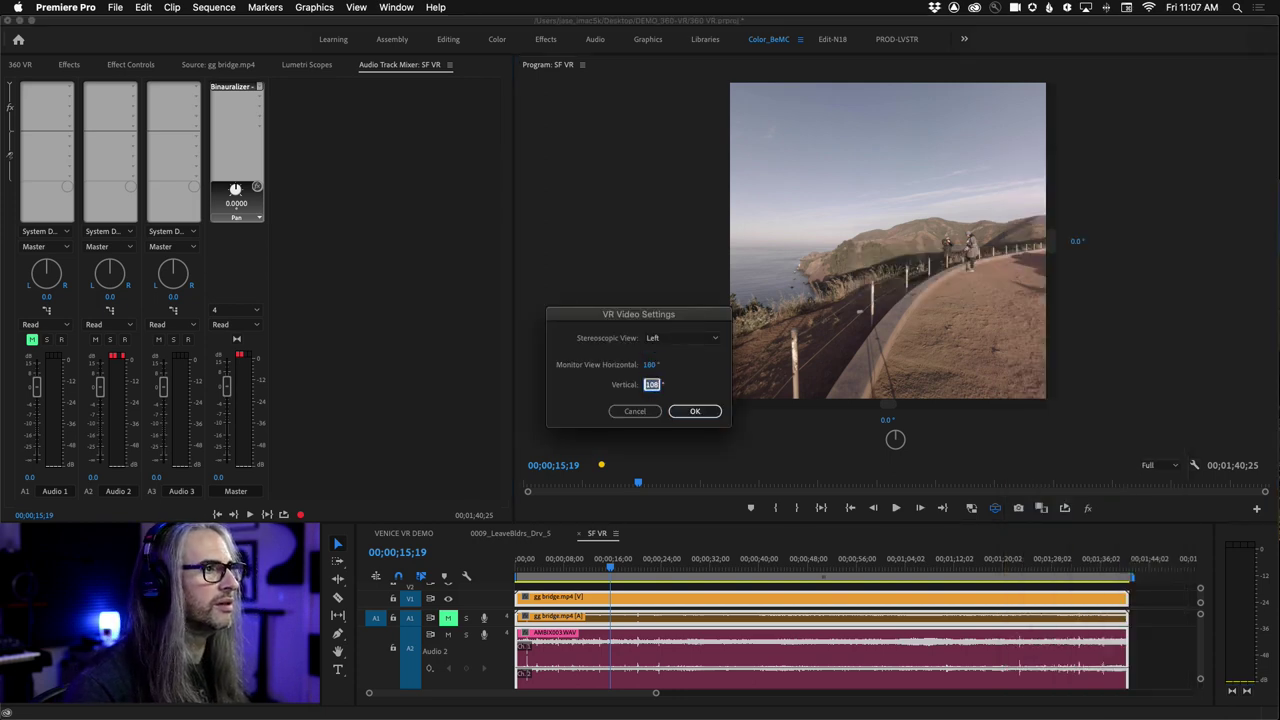
type("90")
left_click(694, 411)
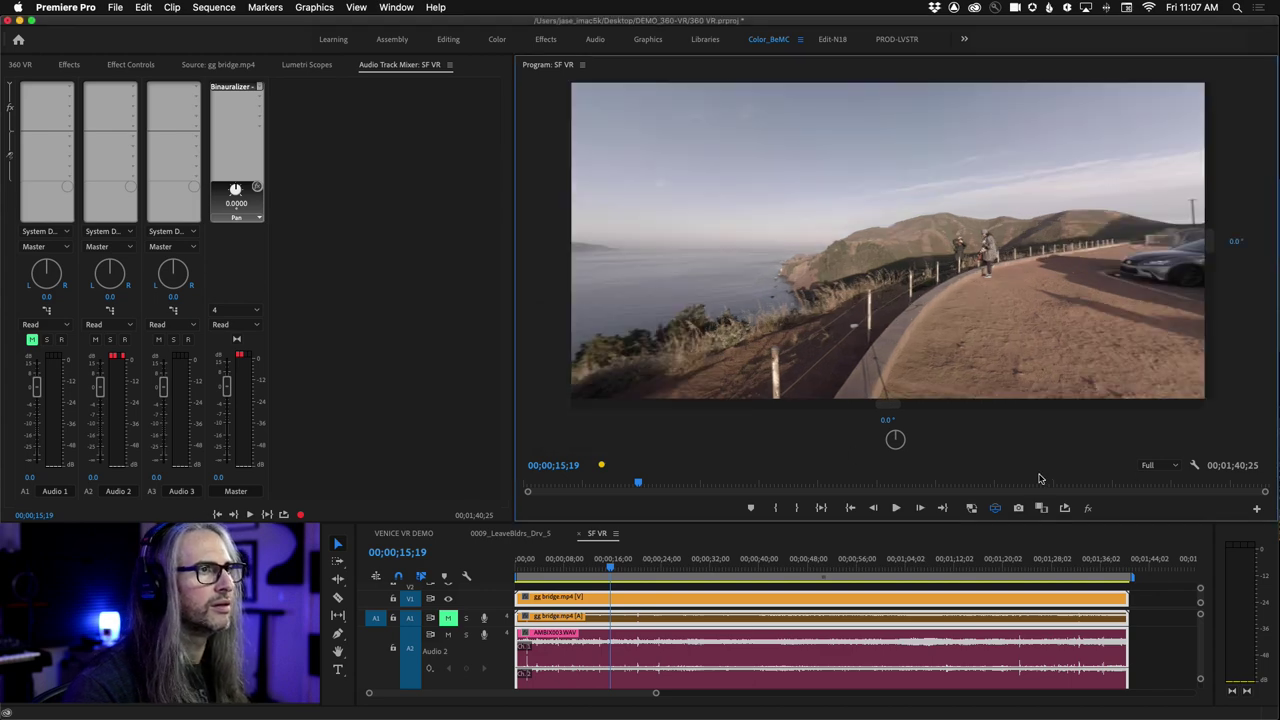
Step: Hide the VR controls in the Program Monitor, and turn the view toward the bay and back to the path
left_click(1194, 467)
mouse_move(1100, 257)
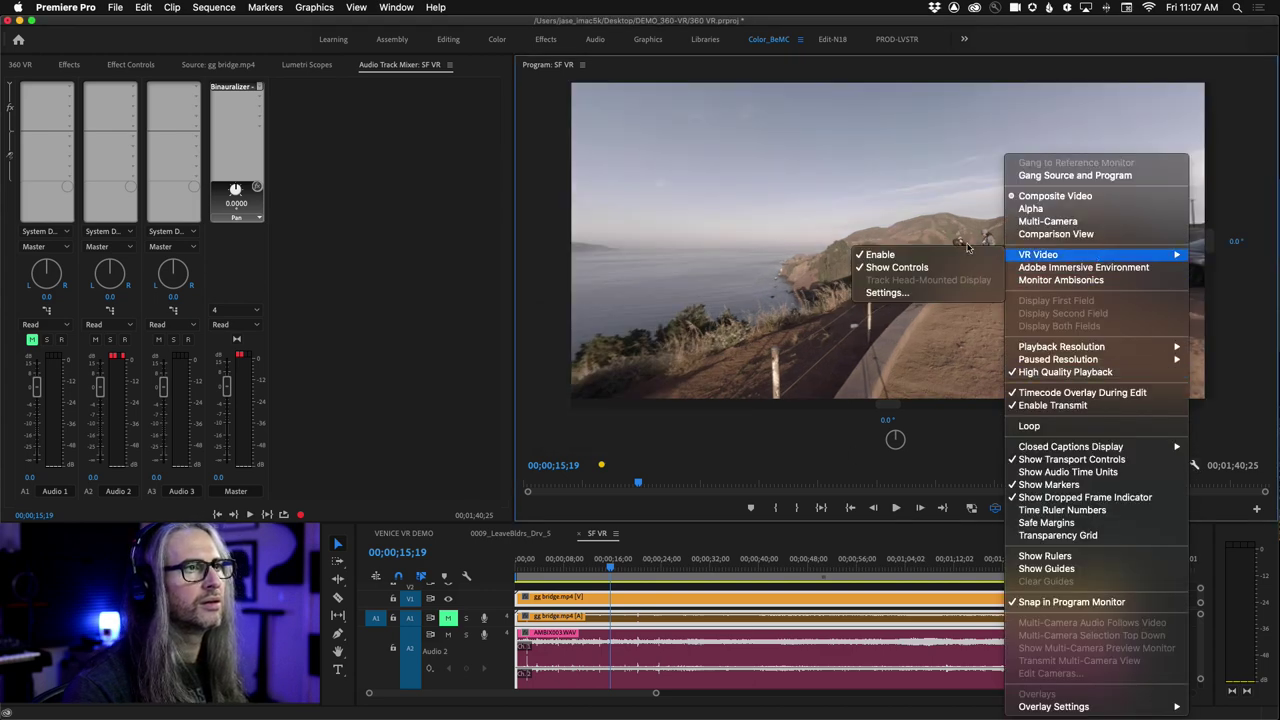
left_click(895, 267)
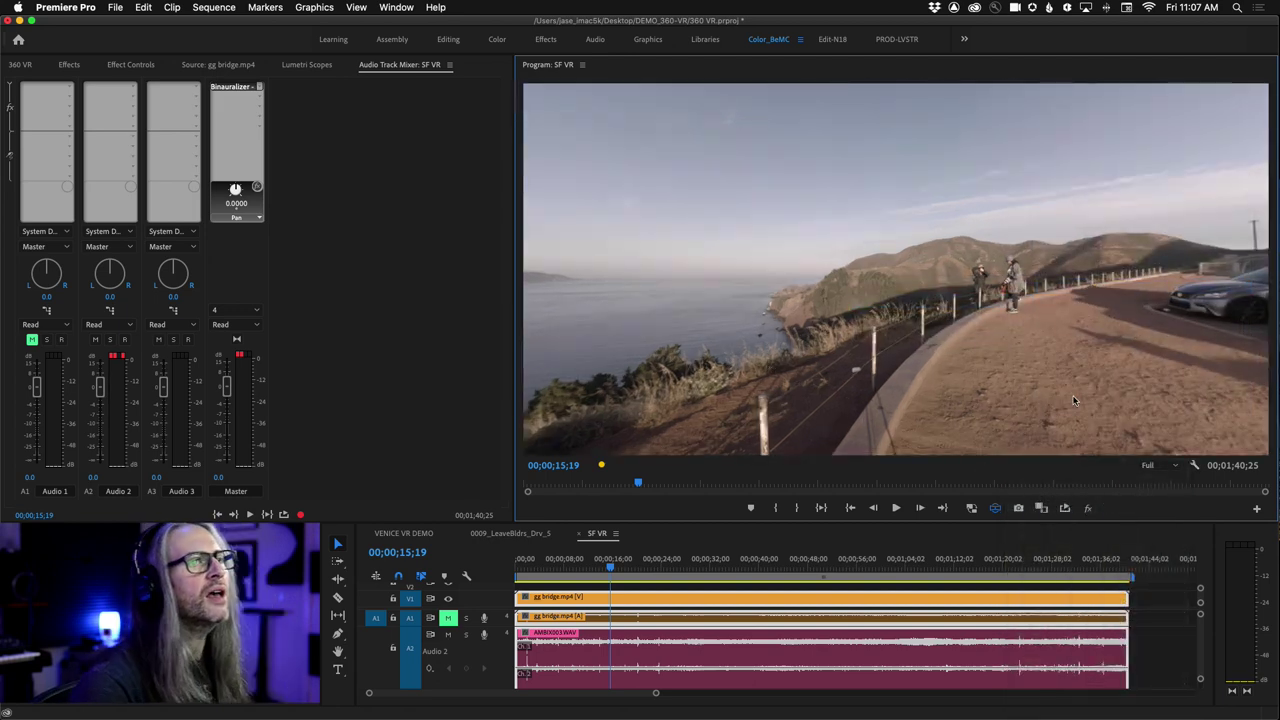
left_click_drag(784, 373, 980, 378)
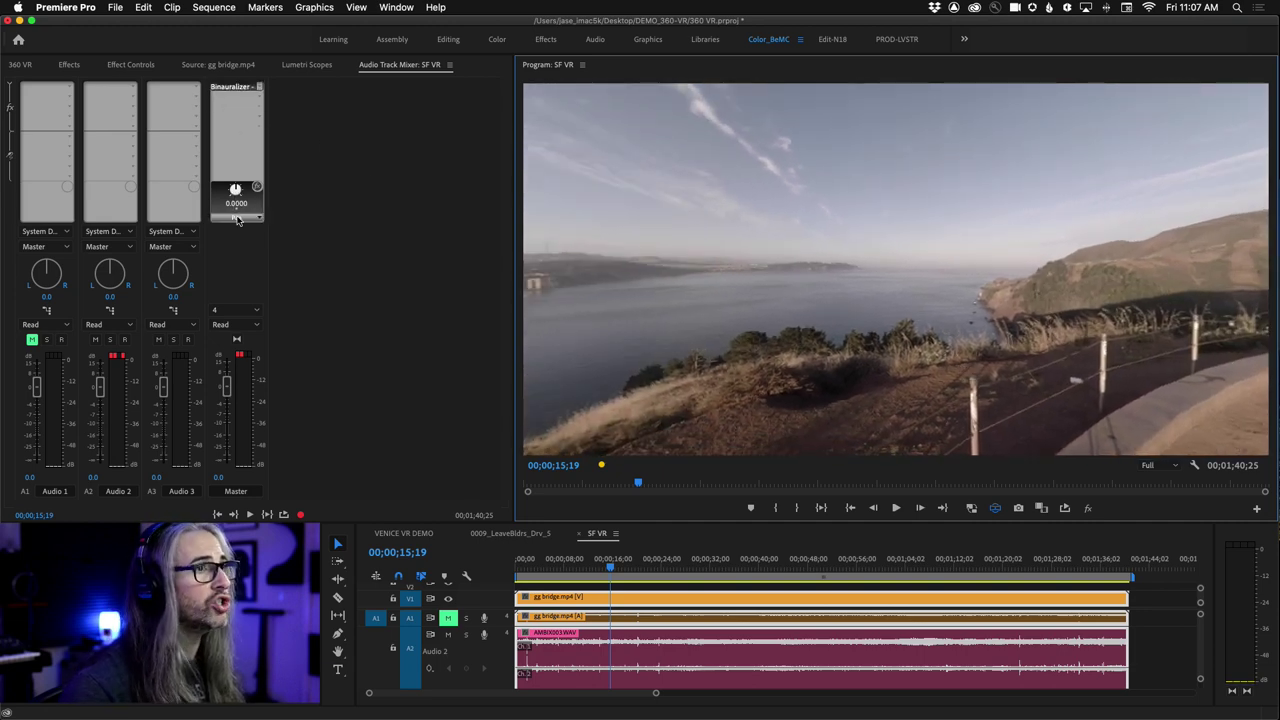
left_click_drag(868, 348, 501, 307)
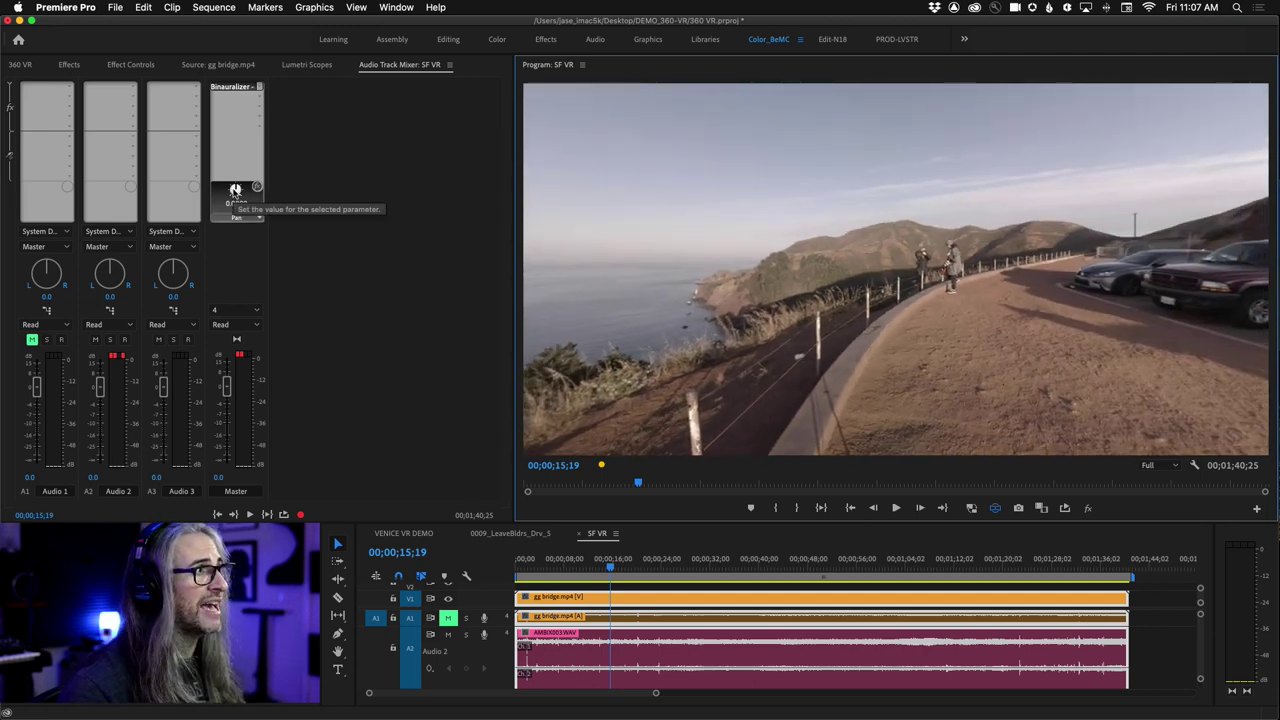
Step: Play SF VR while adjusting the Master track Binauralizer's pan and tilt, and set its roll to 3.60
key("space")
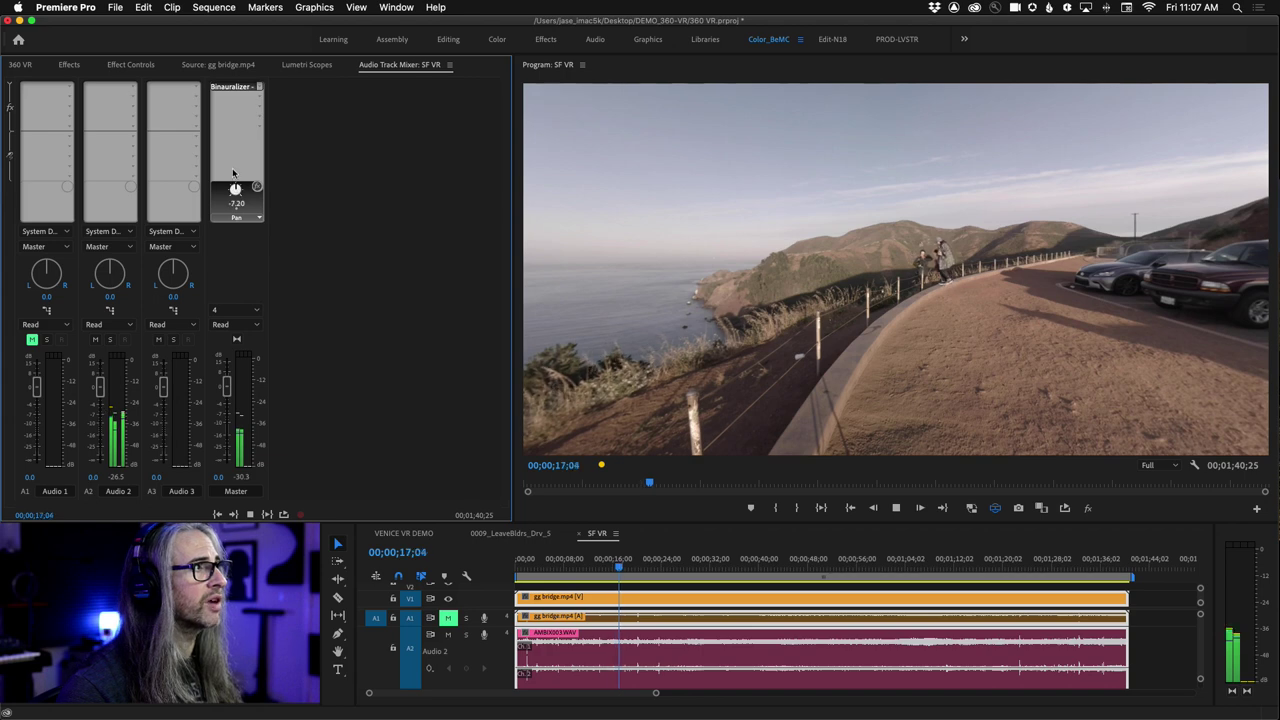
left_click_drag(217, 168, 249, 229)
left_click(252, 217)
left_click(236, 243)
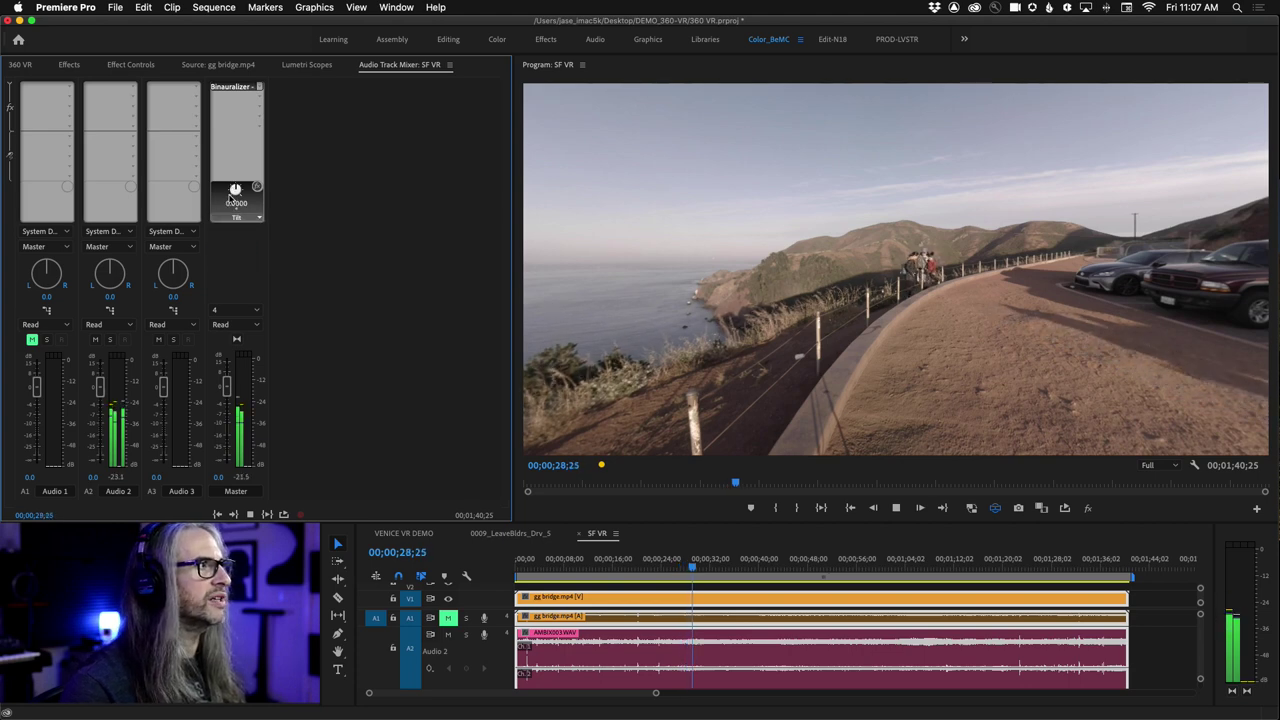
left_click_drag(235, 190, 236, 338)
left_click(250, 215)
left_click(236, 256)
key("space")
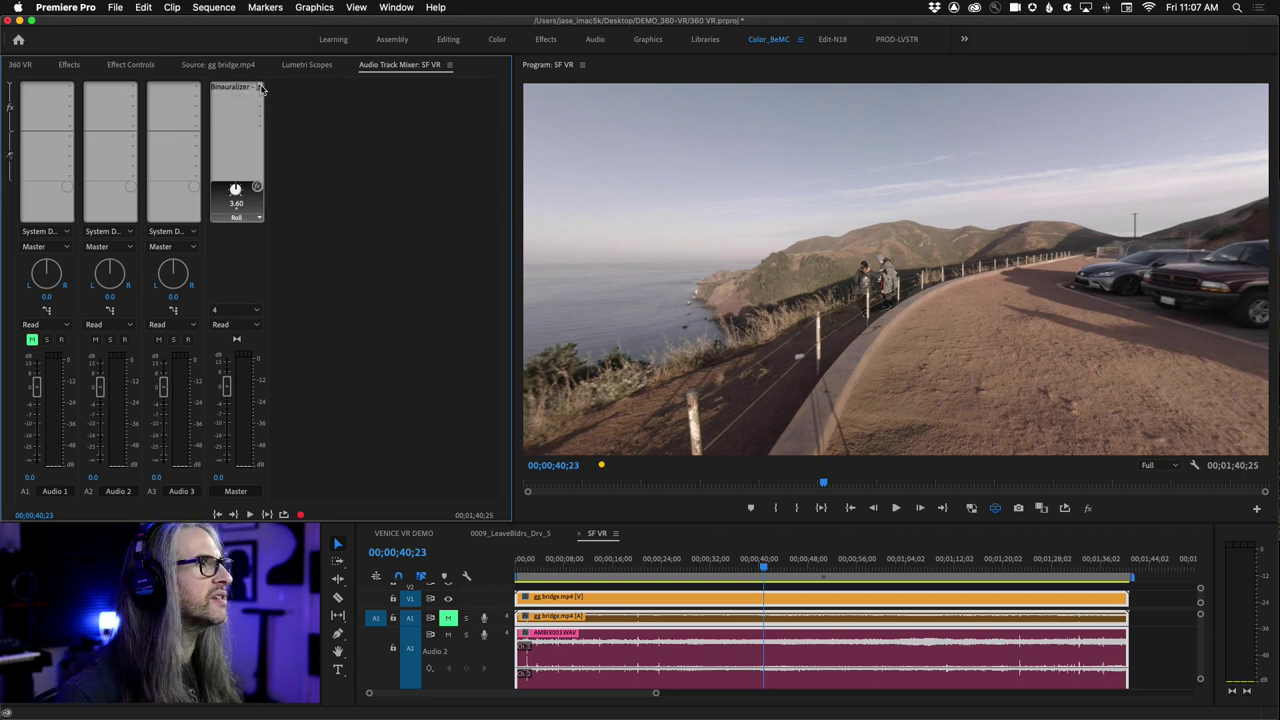
Step: Remove the Binauralizer from the Master track and add Panner - Ambisonics to Audio 1 with its Pan parameter selected
left_click(258, 88)
left_click(264, 102)
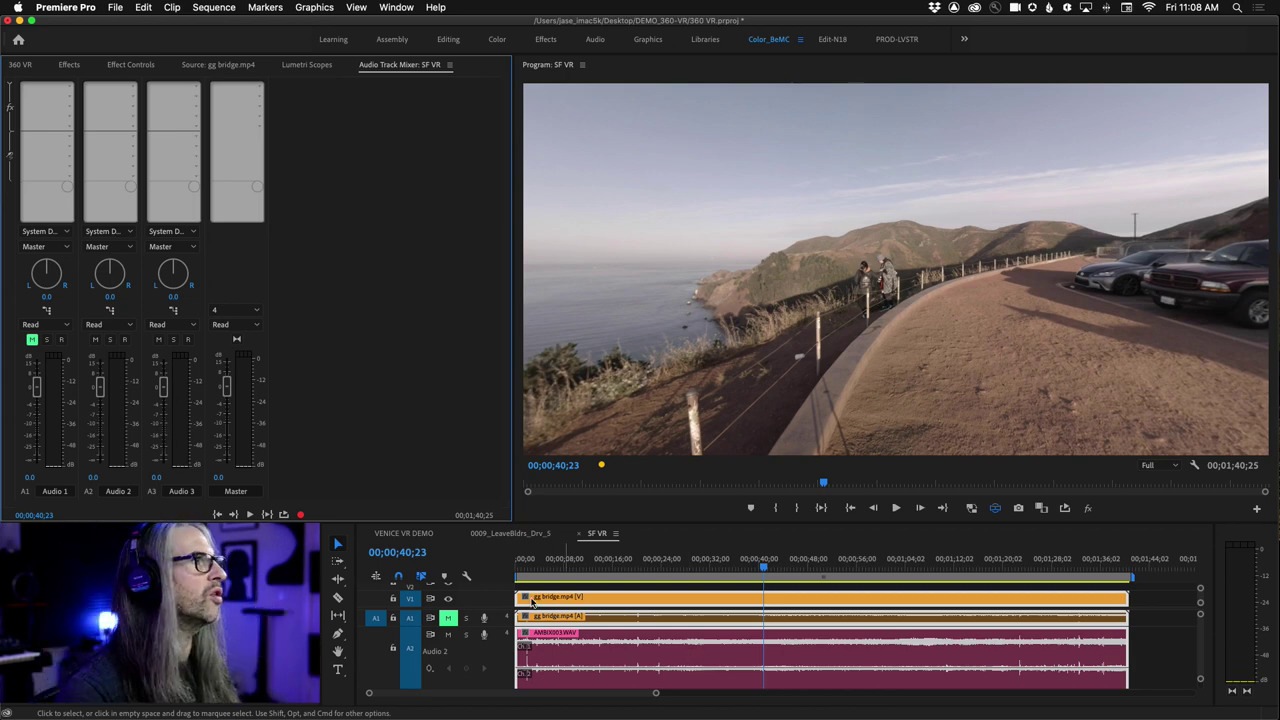
left_click(69, 91)
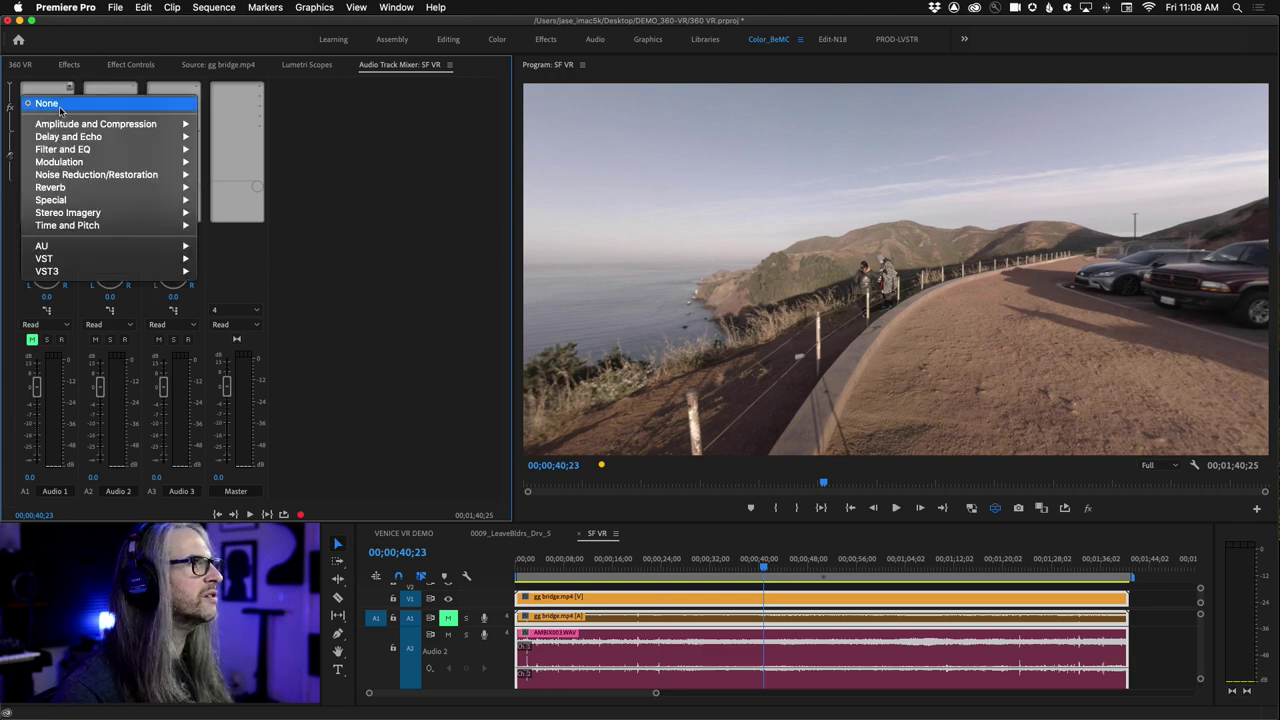
mouse_move(38, 203)
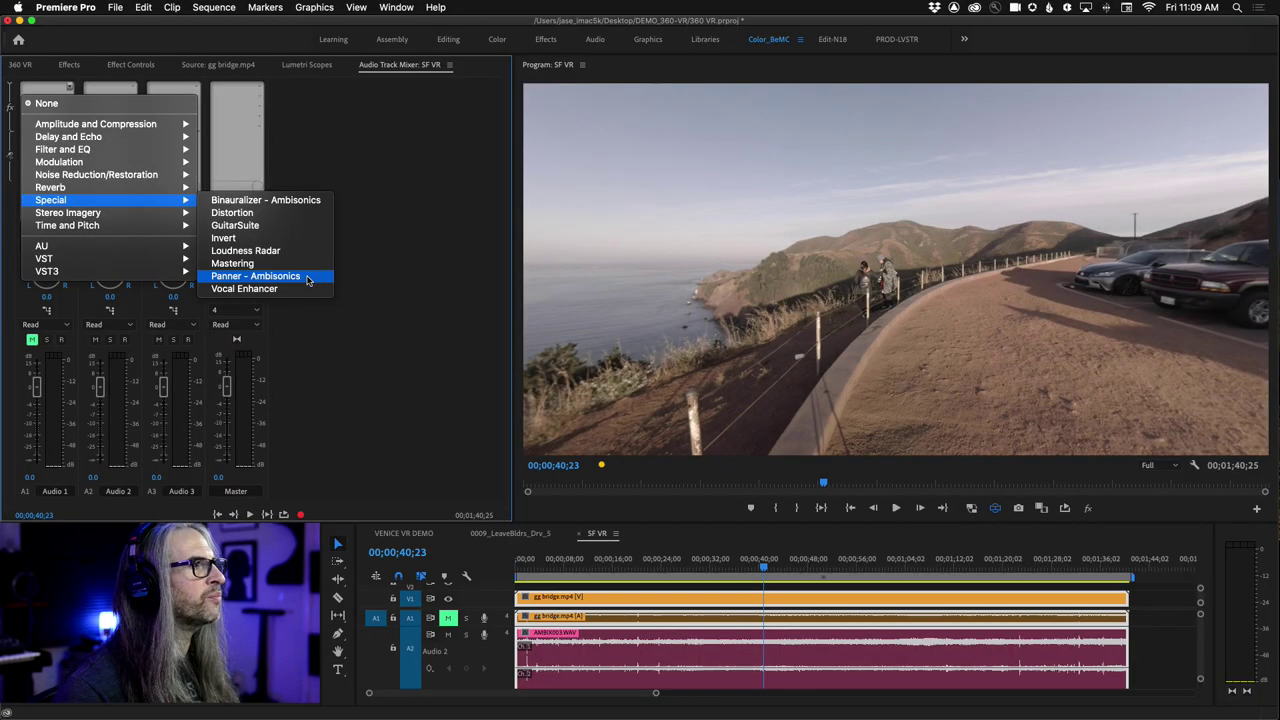
left_click(665, 292)
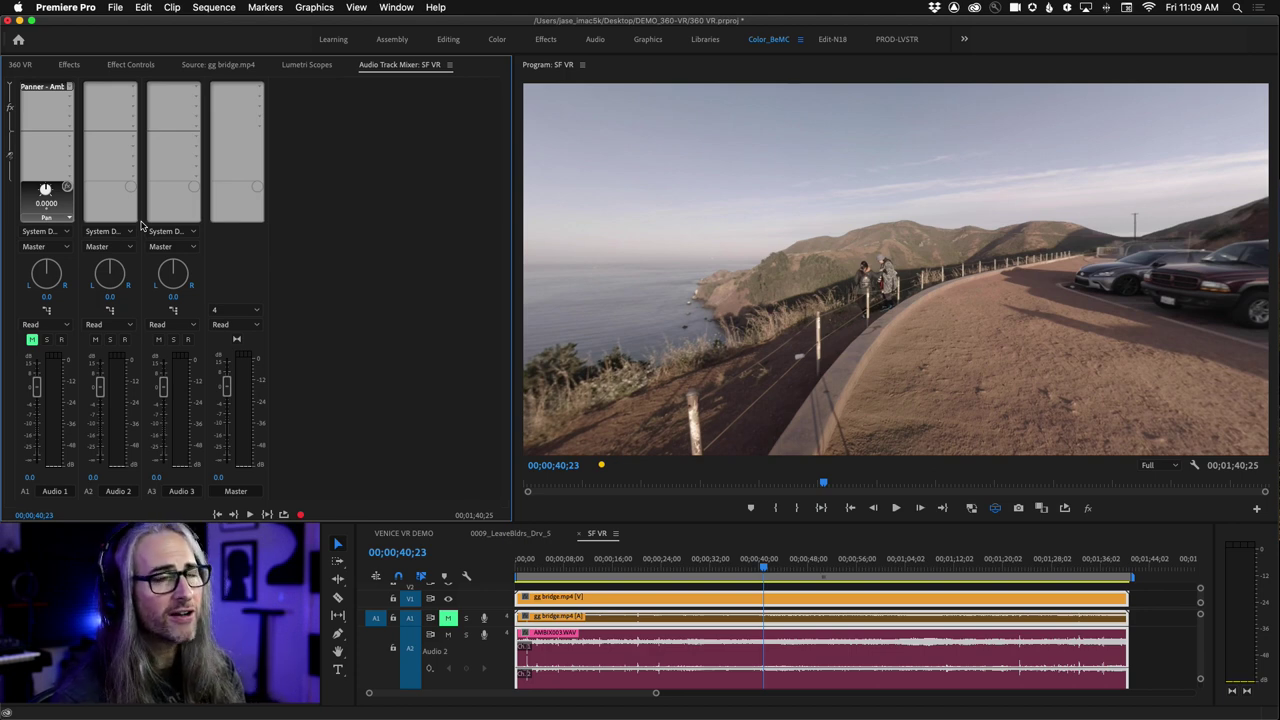
left_click(67, 218)
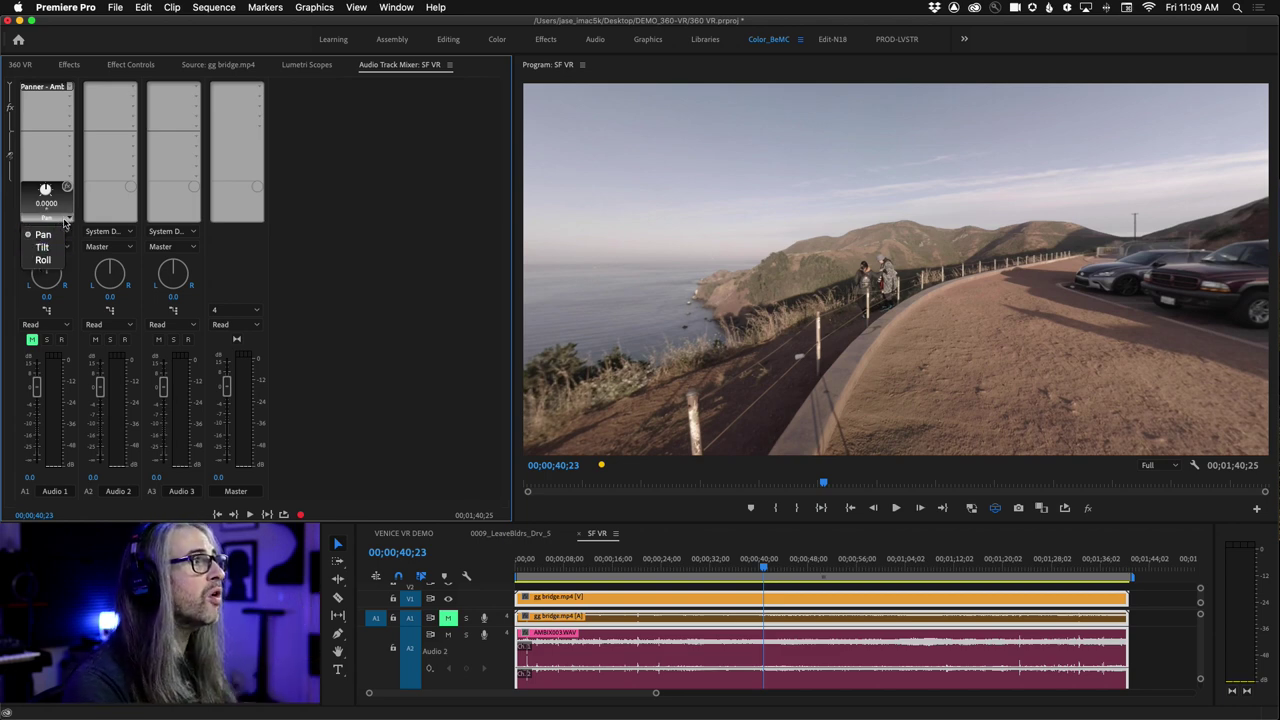
left_click(58, 232)
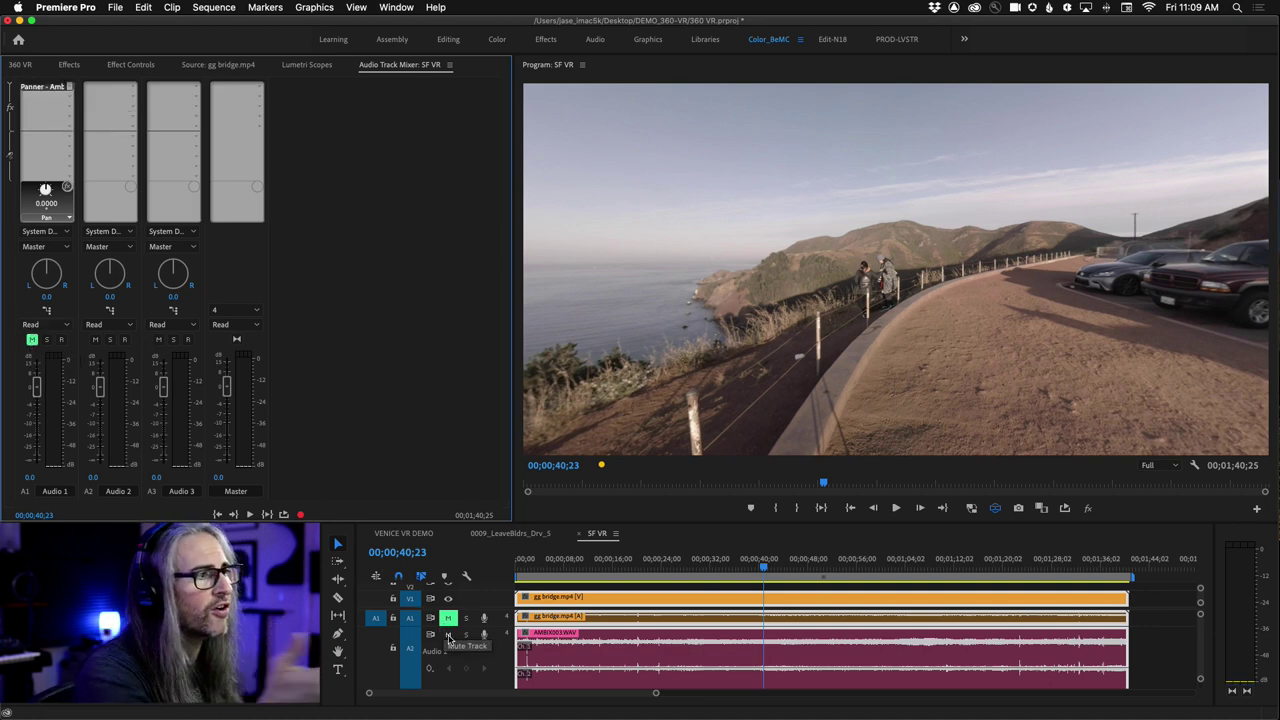
Step: Mute the Audio 2 track, unmute Audio 1, and increase the timeline height of Audio 1
left_click(448, 636)
left_click(448, 617)
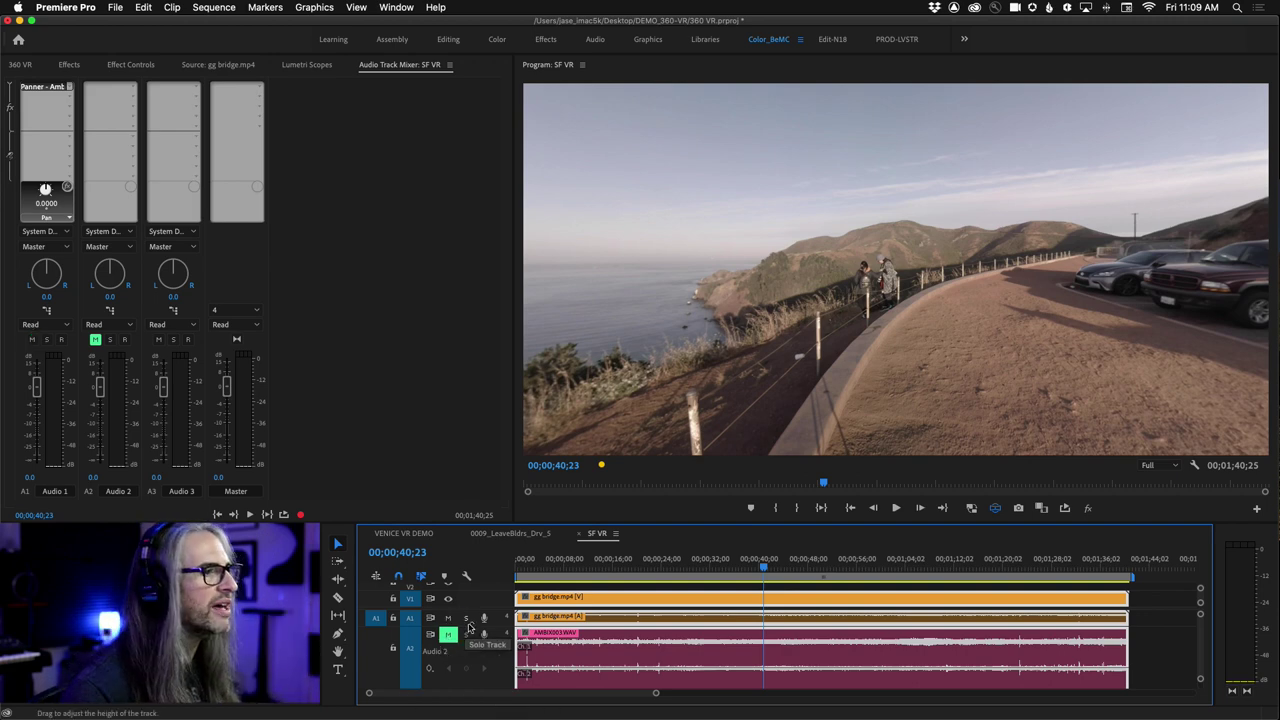
left_click_drag(468, 627, 468, 663)
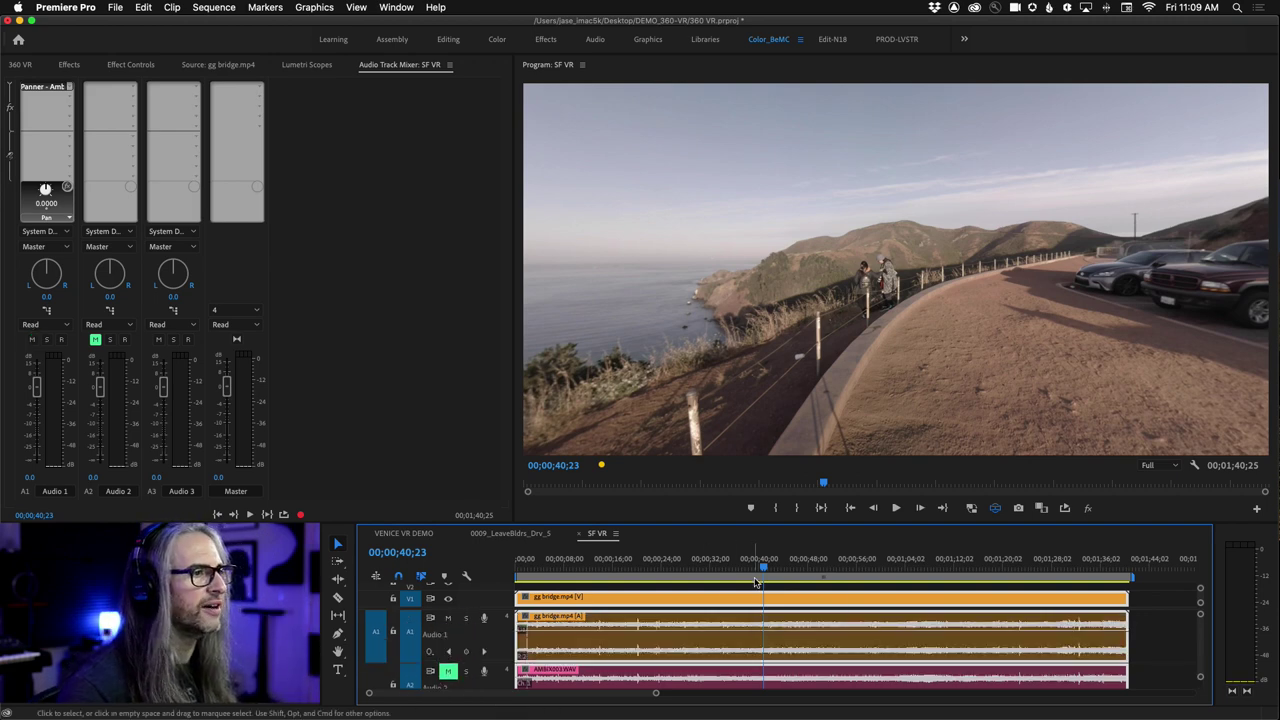
Step: Play SF VR from 00;00;08;06 while varying the Audio 1 Panner's Pan, ending at 7.20°
left_click(565, 558)
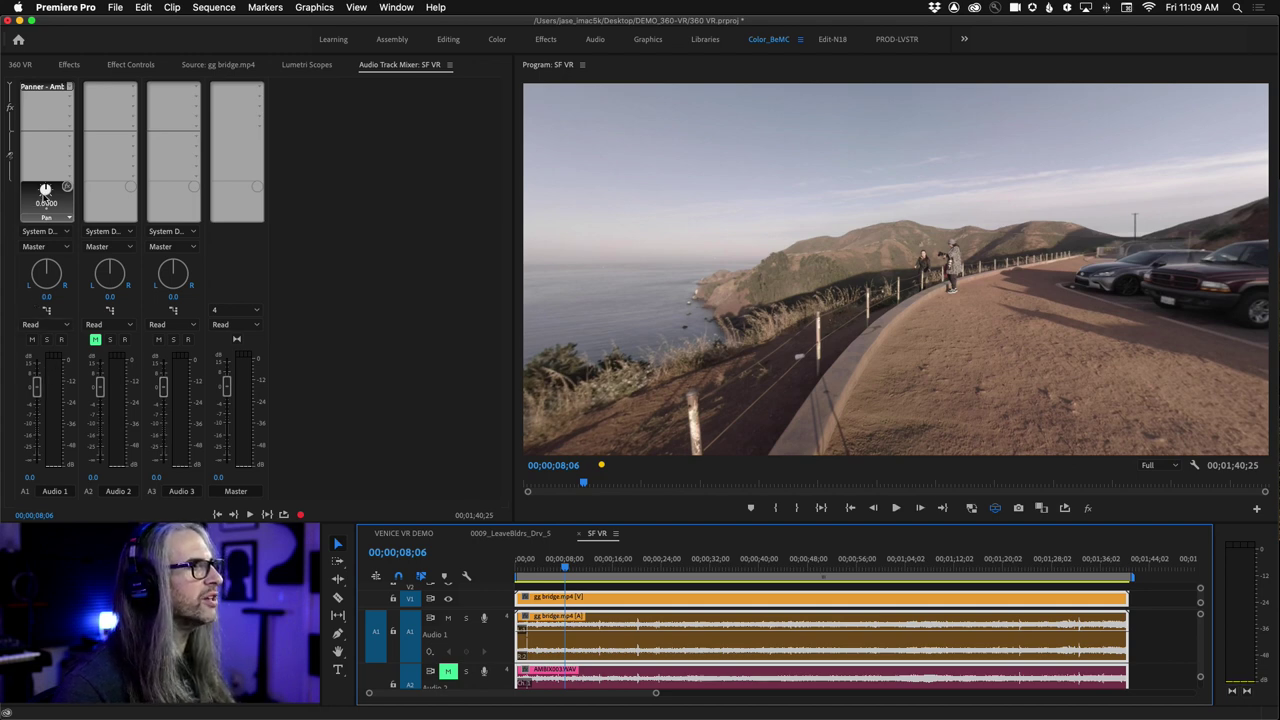
key("space")
left_click_drag(46, 188, 2, 198)
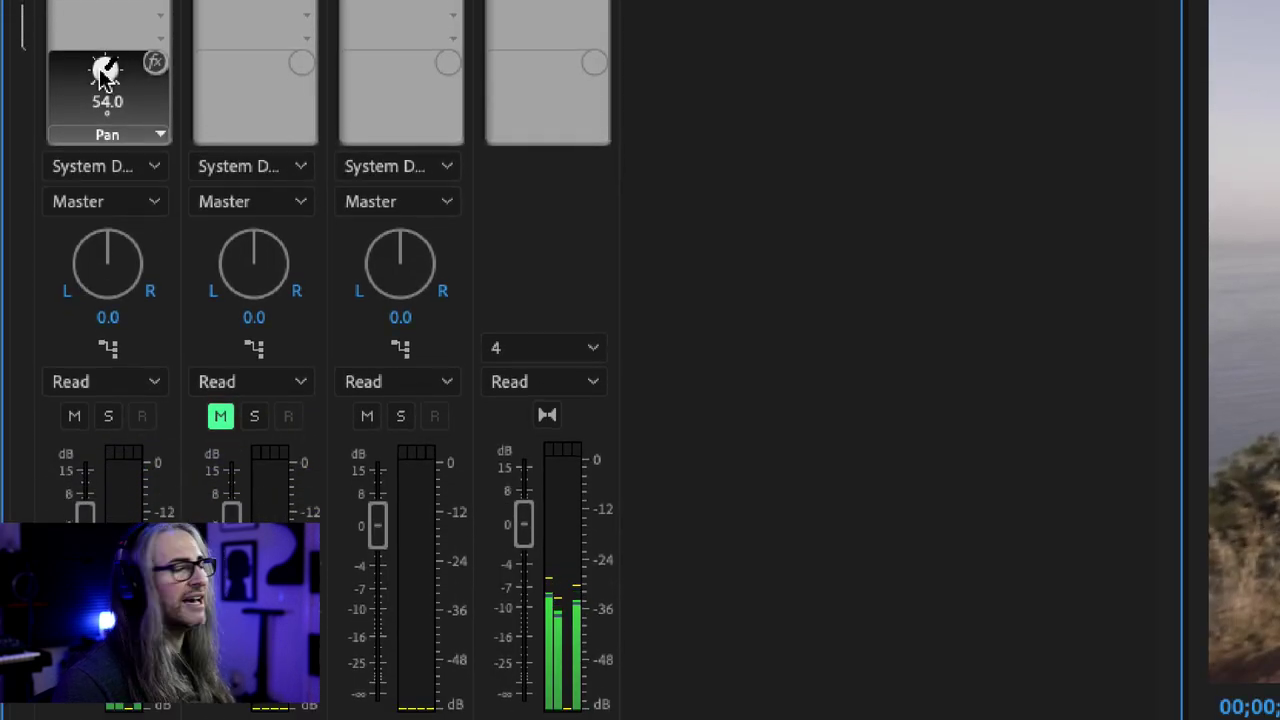
left_click_drag(105, 68, 97, 114)
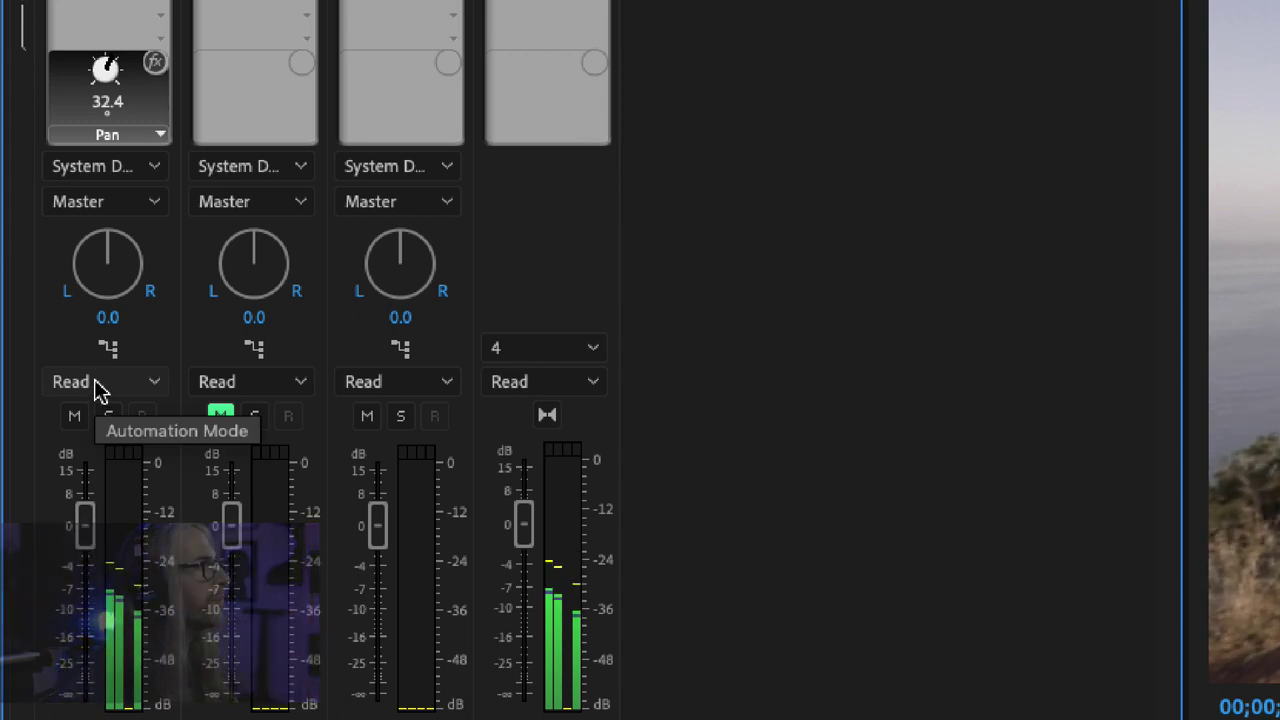
mouse_move(122, 92)
left_mouse_down()
mouse_move(105, 72)
mouse_move(85, 108)
mouse_move(118, 350)
mouse_move(138, 340)
mouse_move(146, 112)
mouse_move(32, 80)
mouse_move(30, 137)
mouse_move(154, 6)
mouse_move(98, 80)
mouse_move(91, 114)
mouse_move(103, 97)
left_mouse_up()
Step: Vary the Audio 1 Panner's Tilt to end at -14.4°, set its Roll to 3.60°, and stop playback
left_click(125, 198)
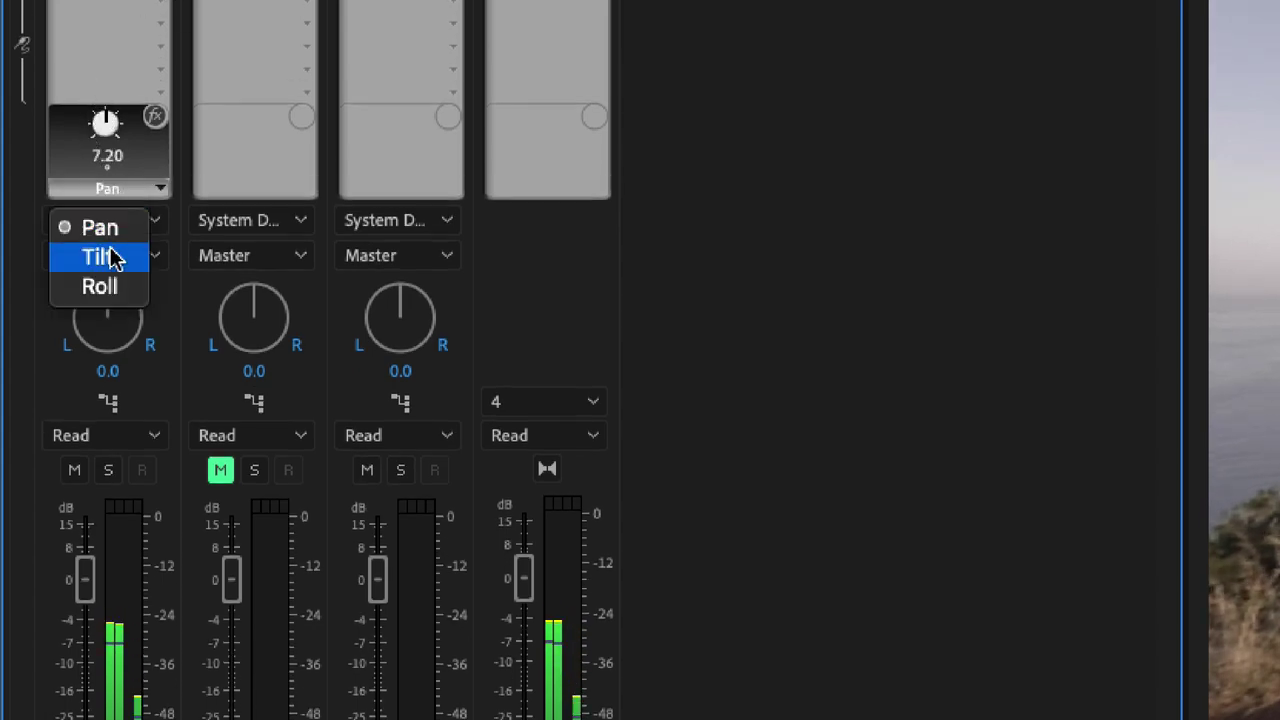
left_click(100, 254)
left_click_drag(102, 115, 151, 6)
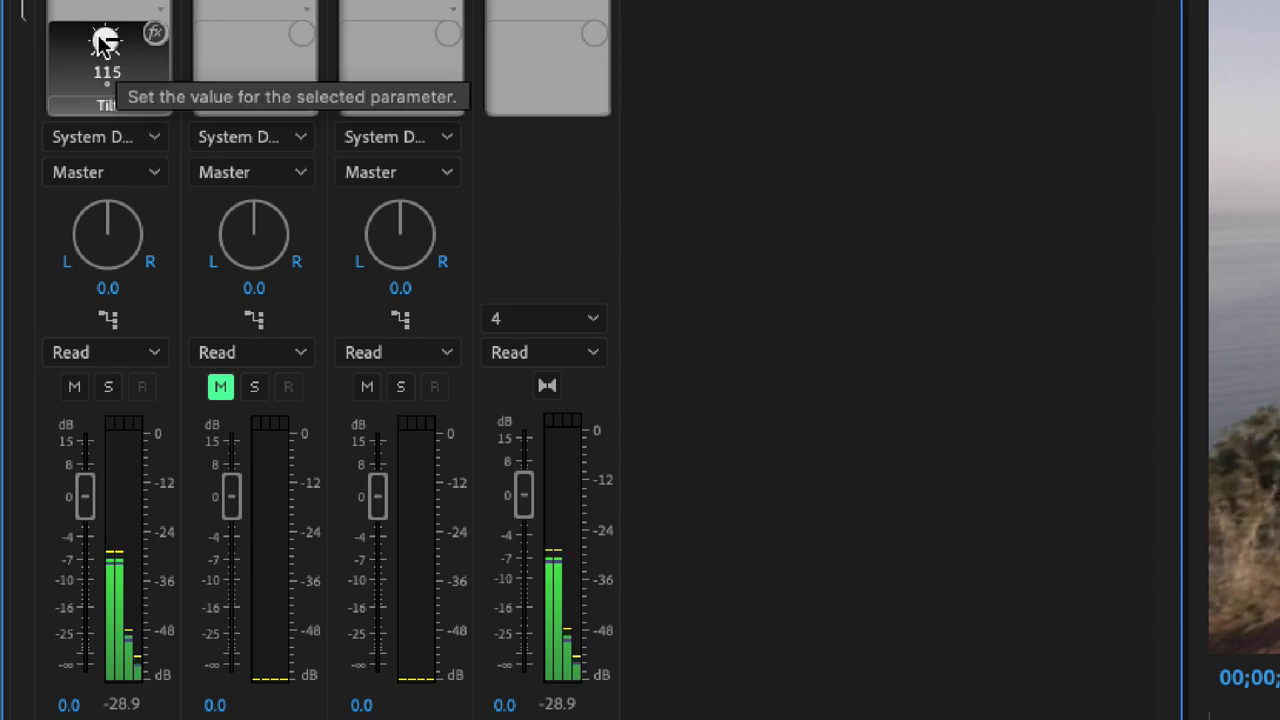
left_click_drag(106, 42, 104, 110)
left_click(104, 106)
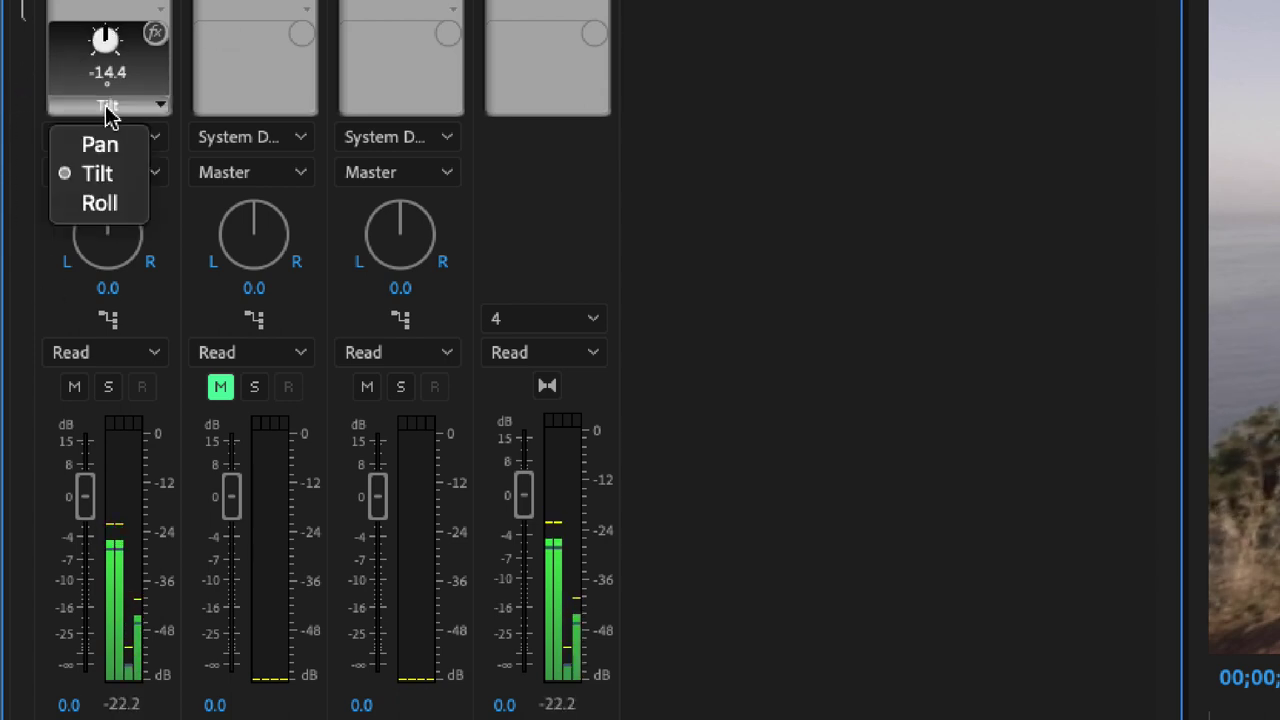
left_click(100, 203)
mouse_move(104, 40)
left_mouse_down()
mouse_move(191, 40)
mouse_move(46, 66)
mouse_move(103, 42)
left_mouse_up()
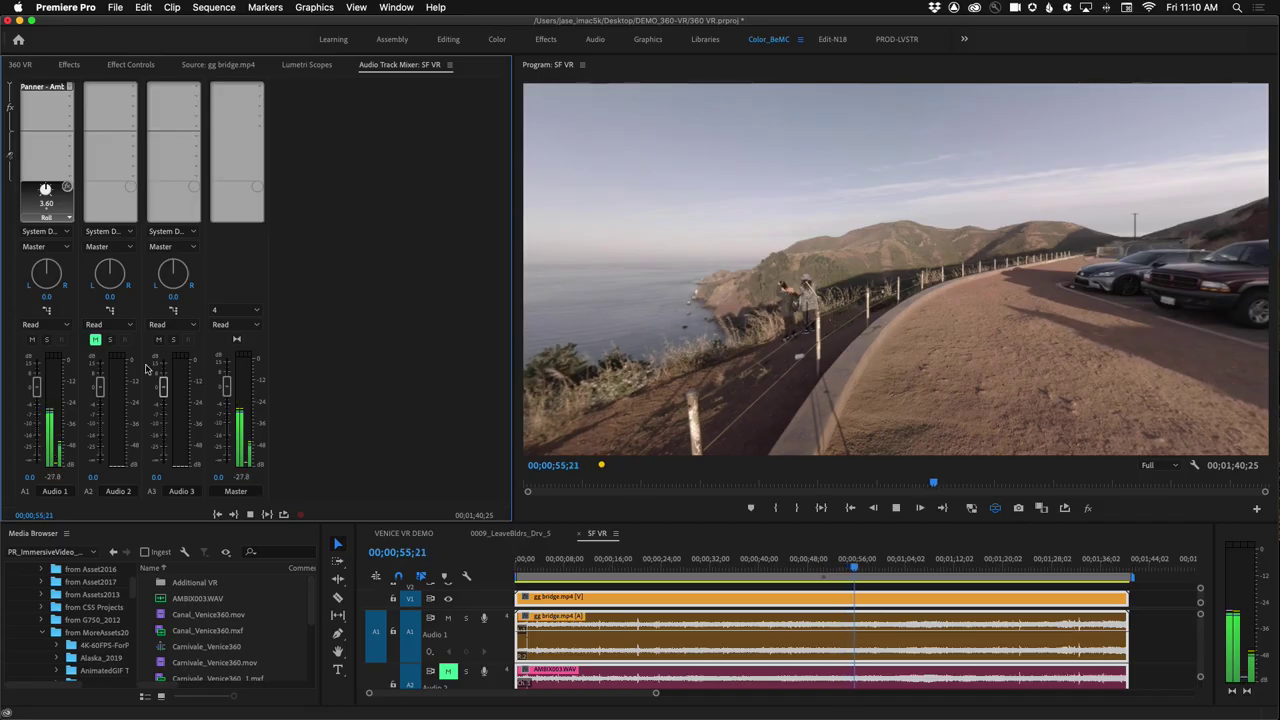
key("space")
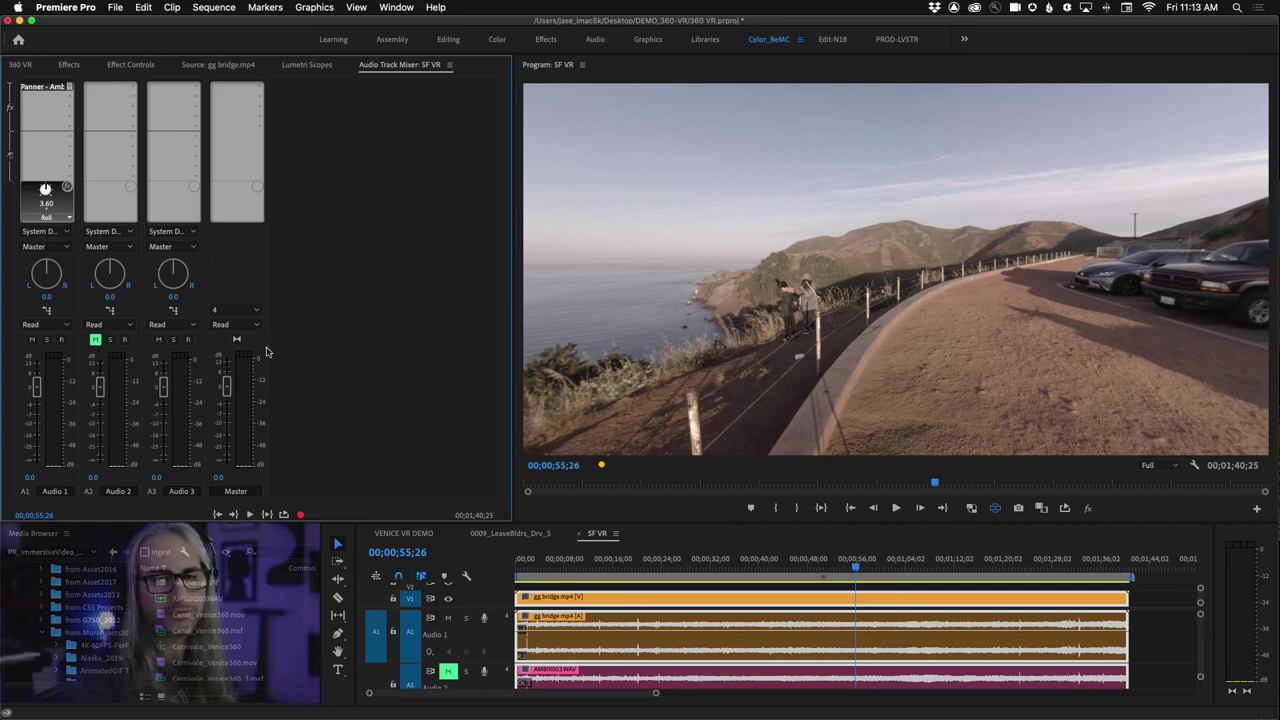
Step: Remove the Panner from Audio 1 and look through the Special effects available for the Master track
left_click(77, 88)
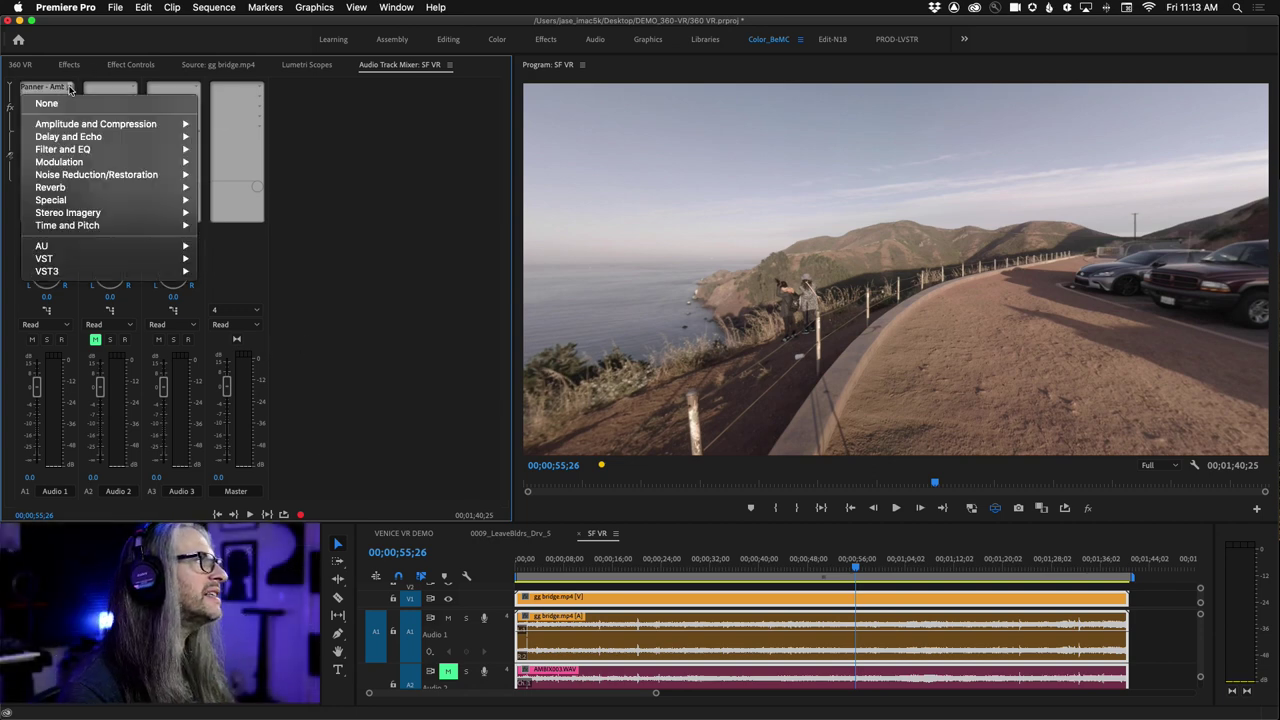
left_click(83, 106)
left_click(258, 88)
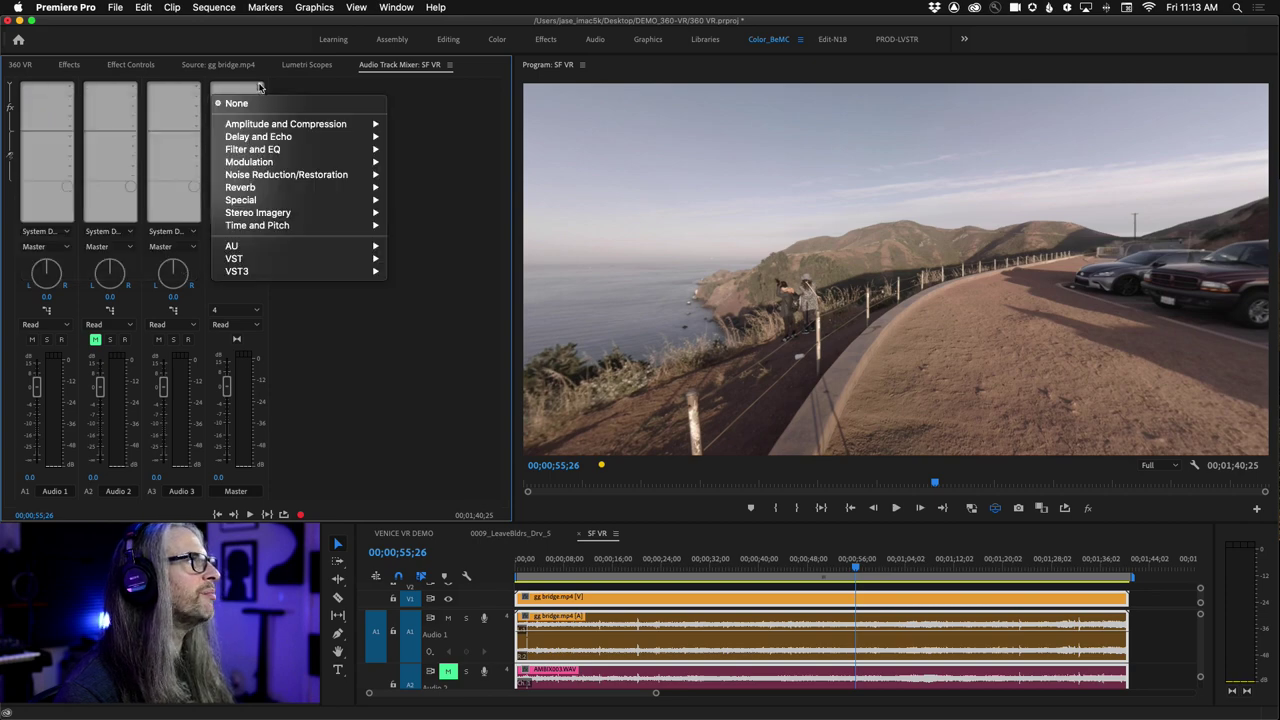
mouse_move(292, 211)
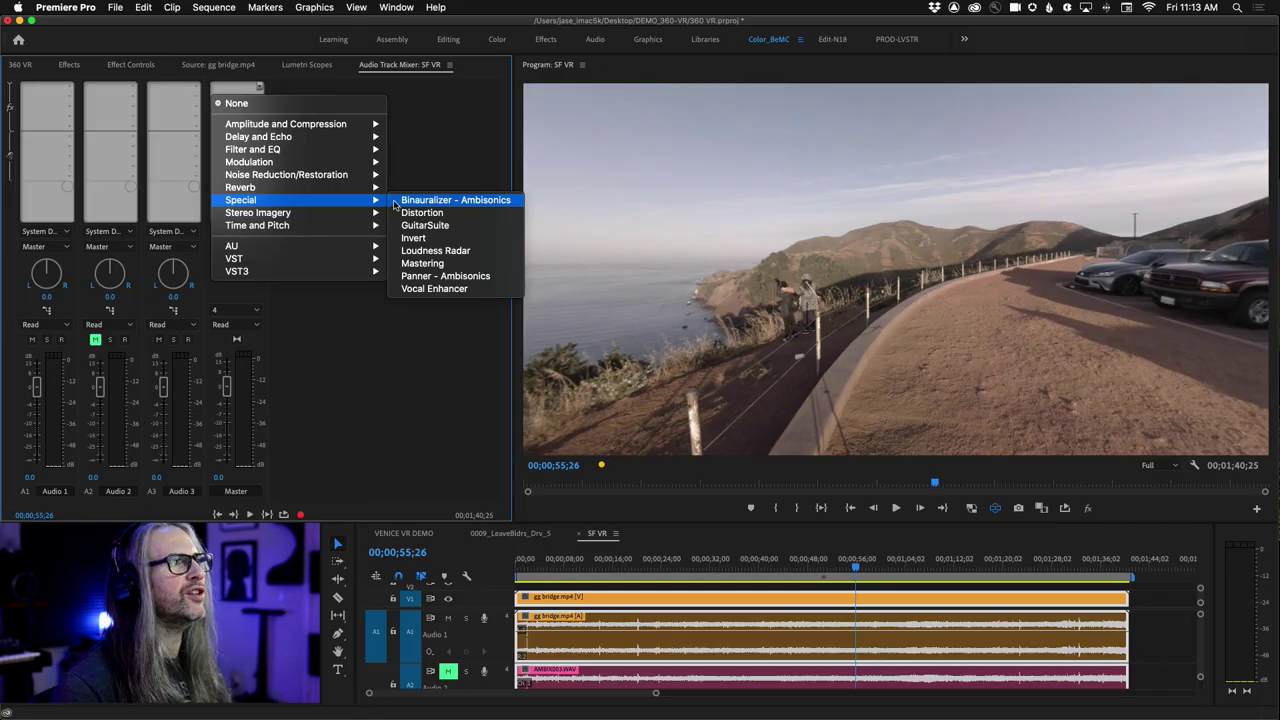
left_click(421, 381)
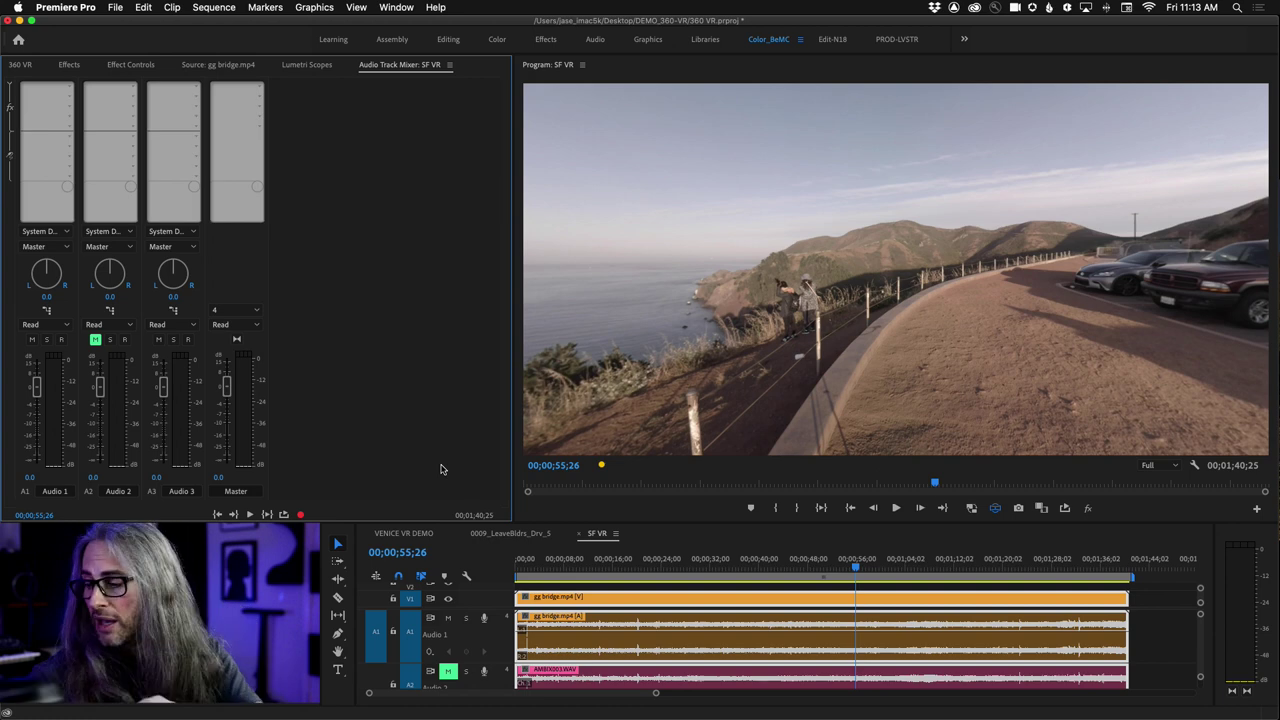
Step: Switch to the VENICE VR DEMO sequence and turn its VR view around the canal and gondolas
left_click(428, 536)
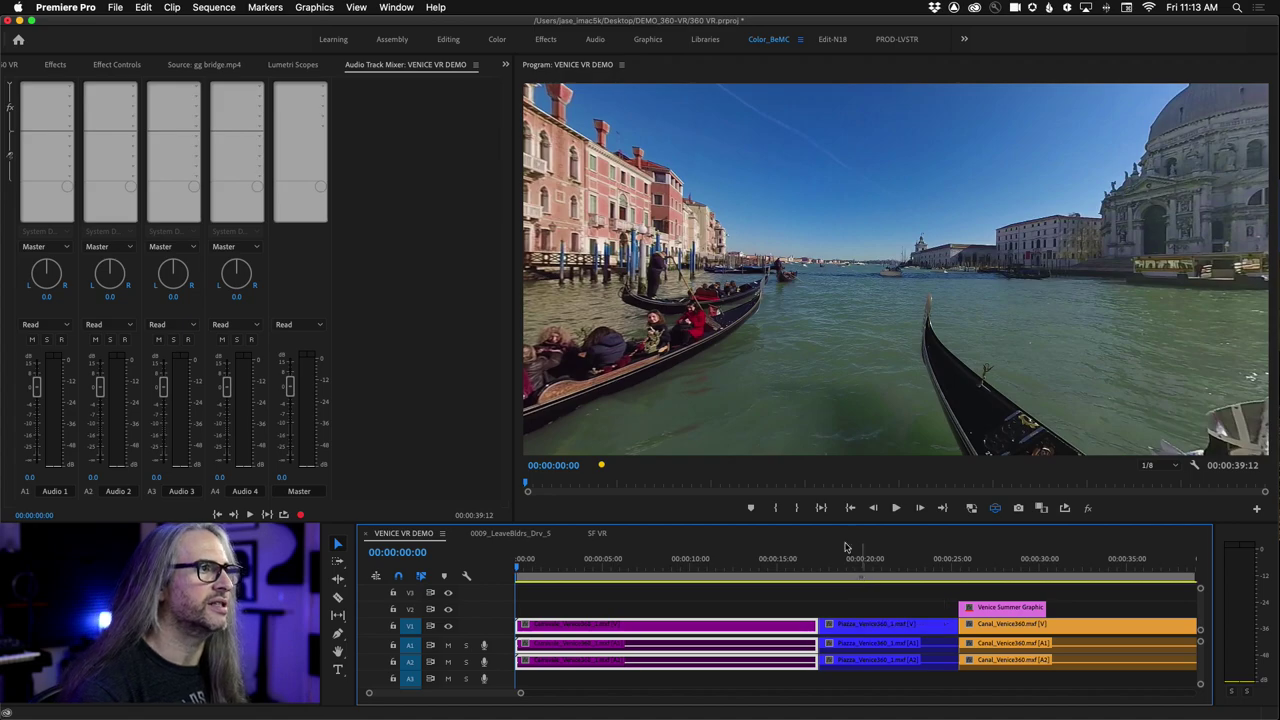
left_click_drag(658, 307, 955, 487)
left_click_drag(867, 299, 929, 429)
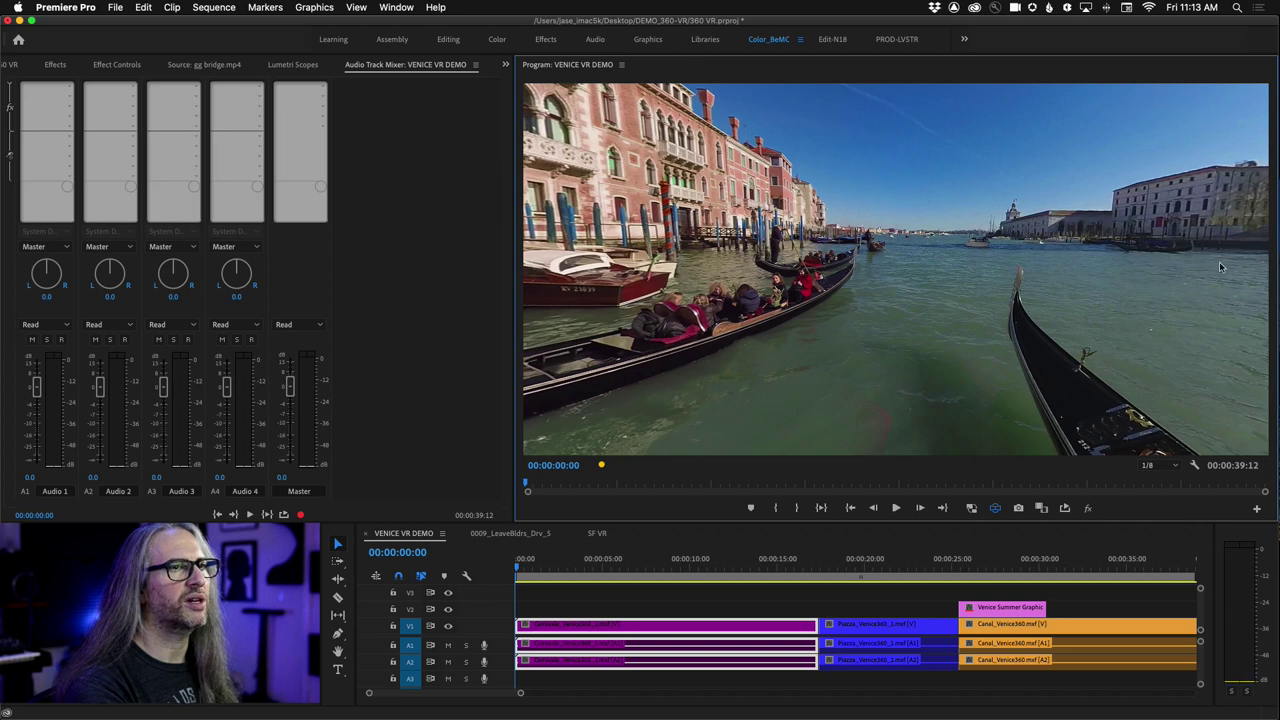
Step: Show the VR video controls in the Program Monitor for VENICE VR DEMO
left_click(1194, 465)
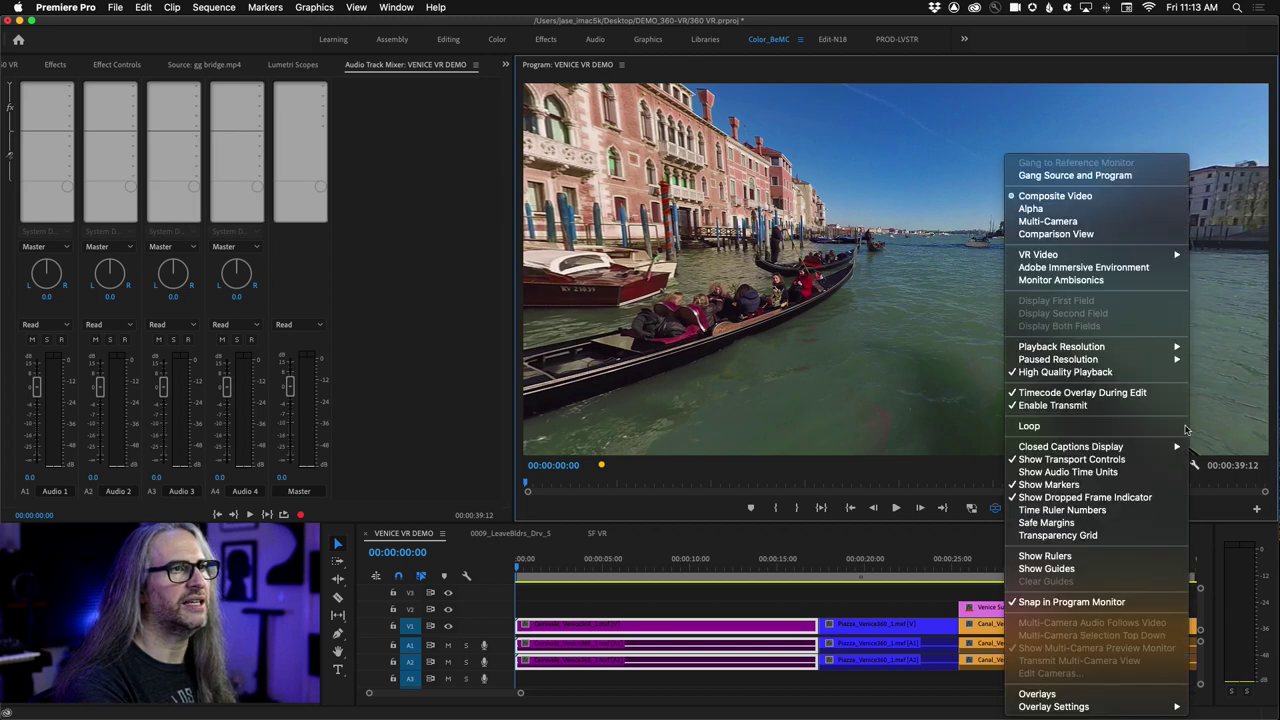
mouse_move(1072, 259)
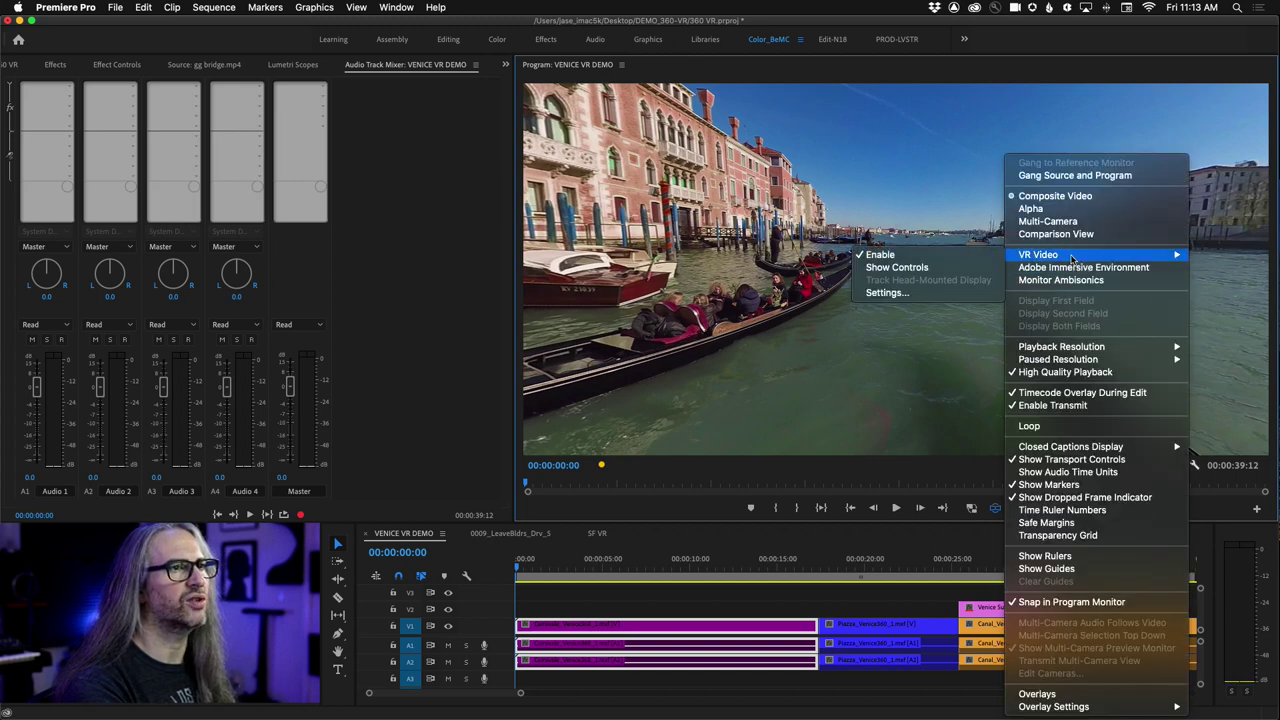
left_click(938, 268)
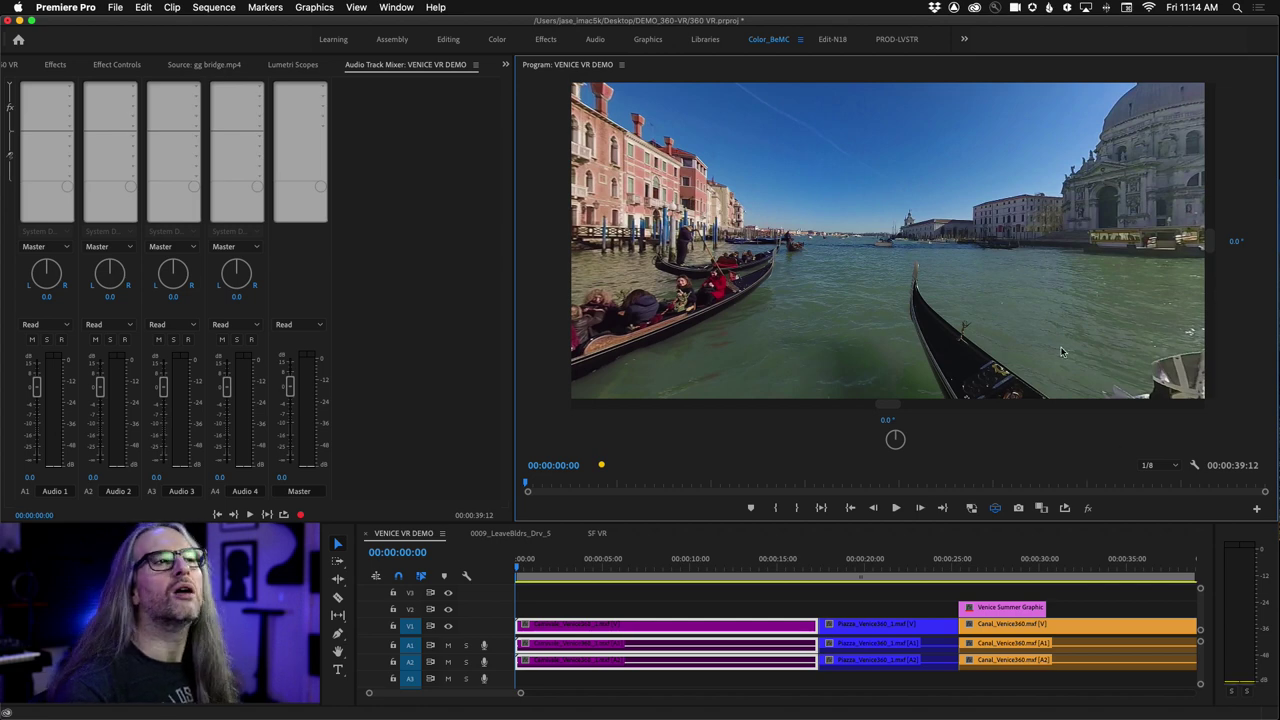
Step: Turn the VR view horizontally to 75° and reset its horizontal angle to 0°
left_click_drag(878, 412, 1016, 405)
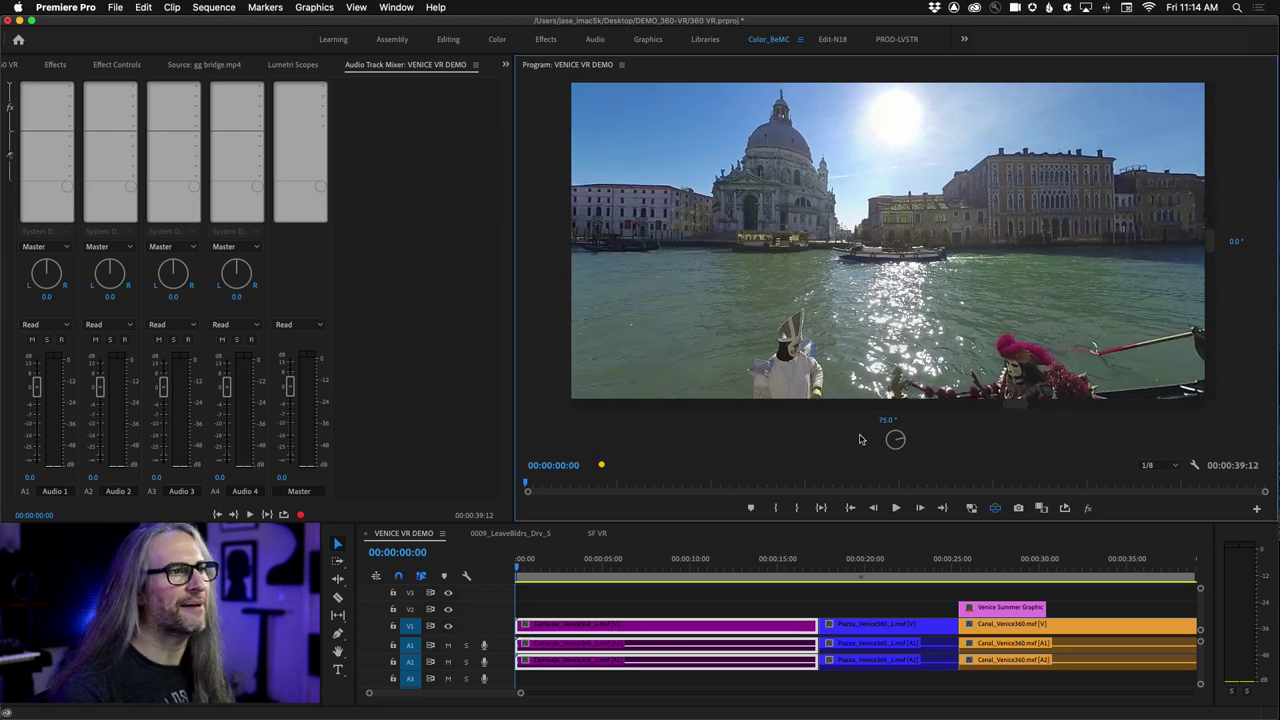
left_click(885, 424)
type("0")
key("Return")
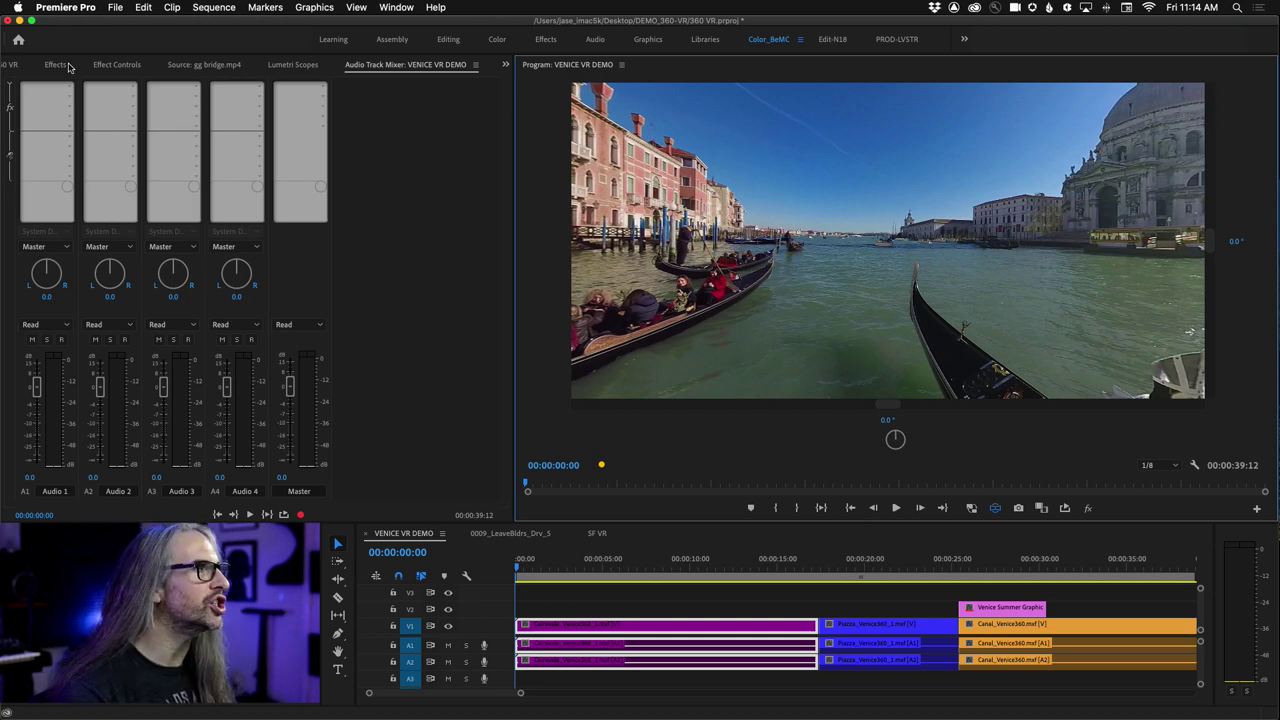
Step: Search the effects for "VR" and apply VR Rotate Sphere to the Carnivale_Venice360_1.mxf clip on V1
left_click(64, 66)
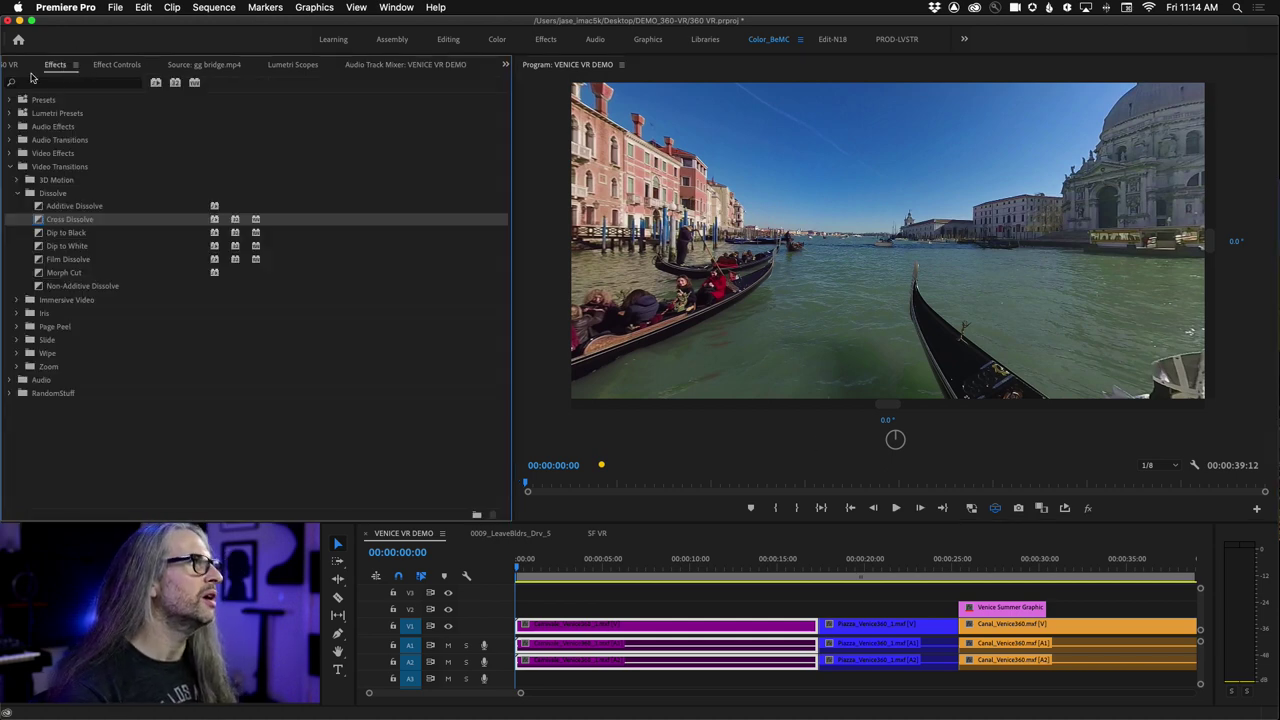
left_click(30, 84)
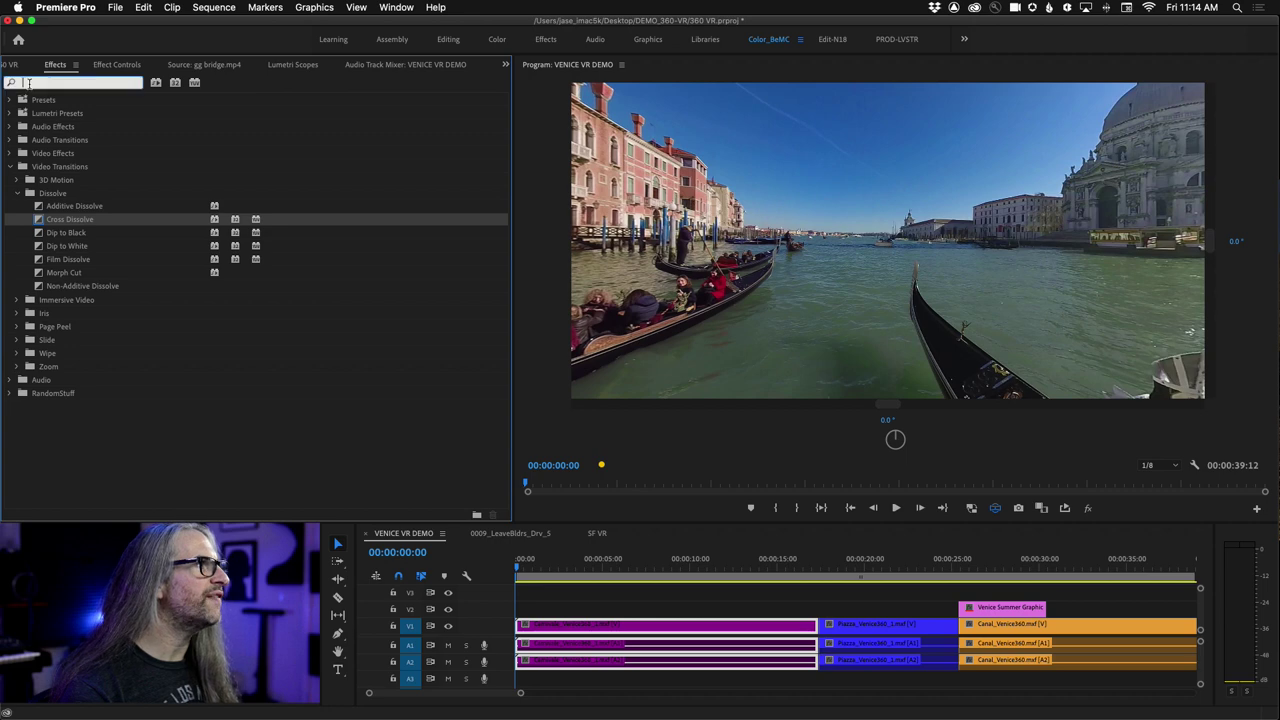
type("VR")
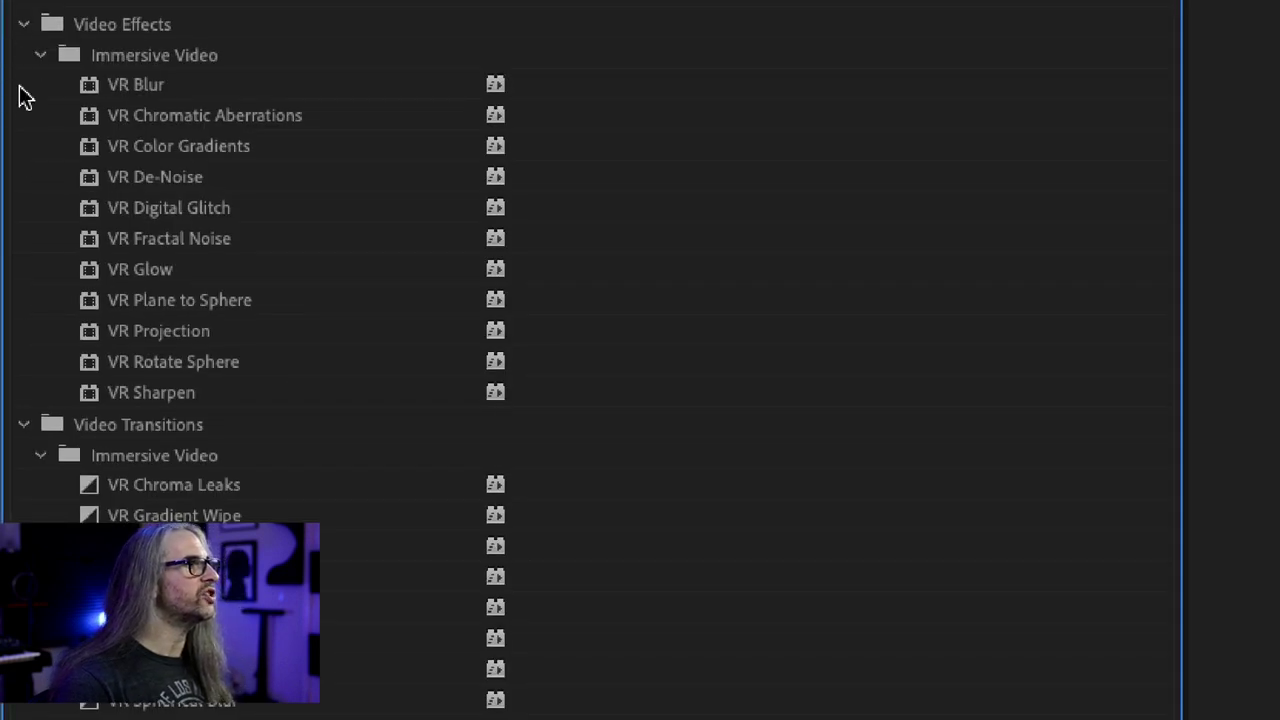
left_click(170, 368)
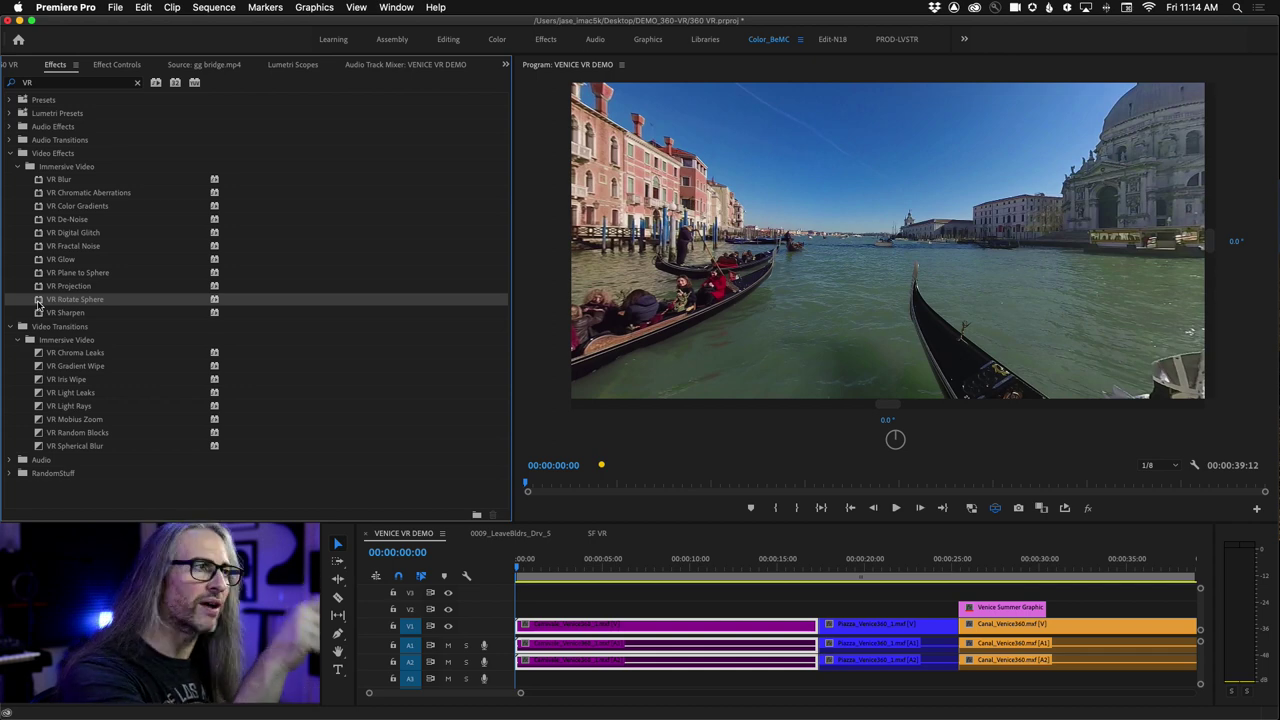
left_click_drag(38, 303, 591, 624)
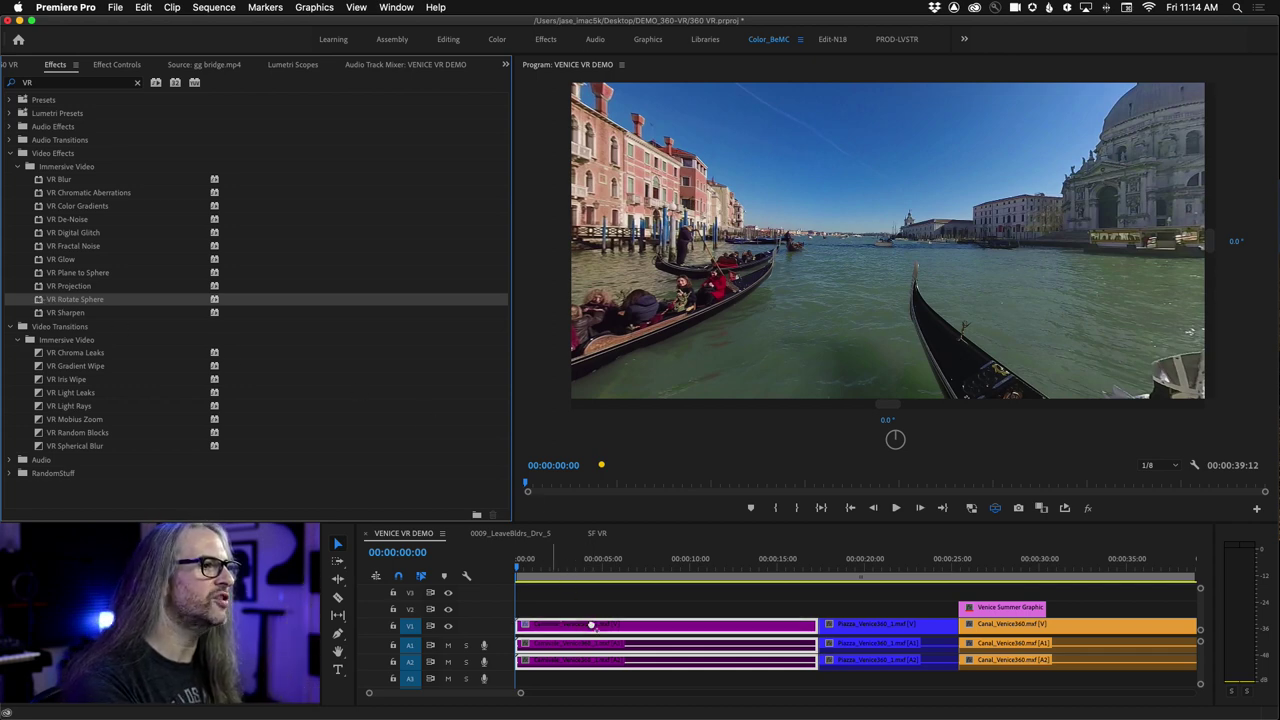
Step: Set VR Rotate Sphere's Pan (Y axis) to -80°, and undo and redo the change to compare the starting view
left_click(116, 64)
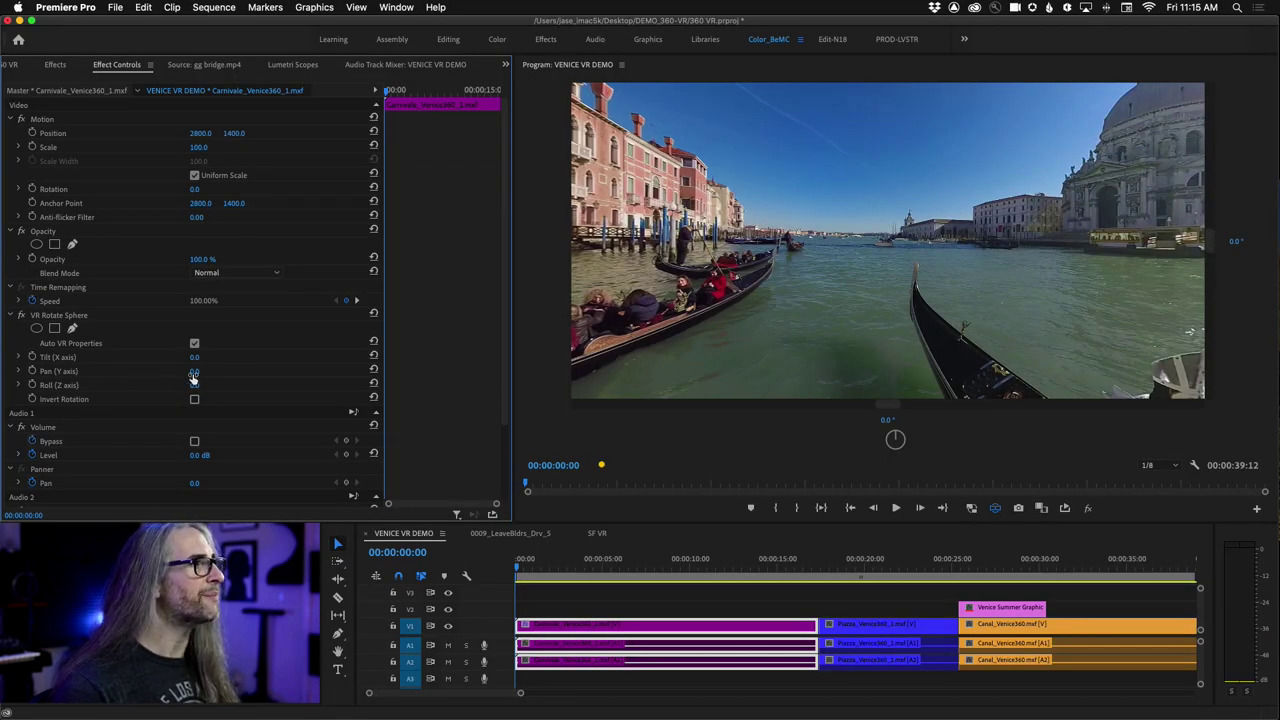
left_click_drag(195, 371, 115, 371)
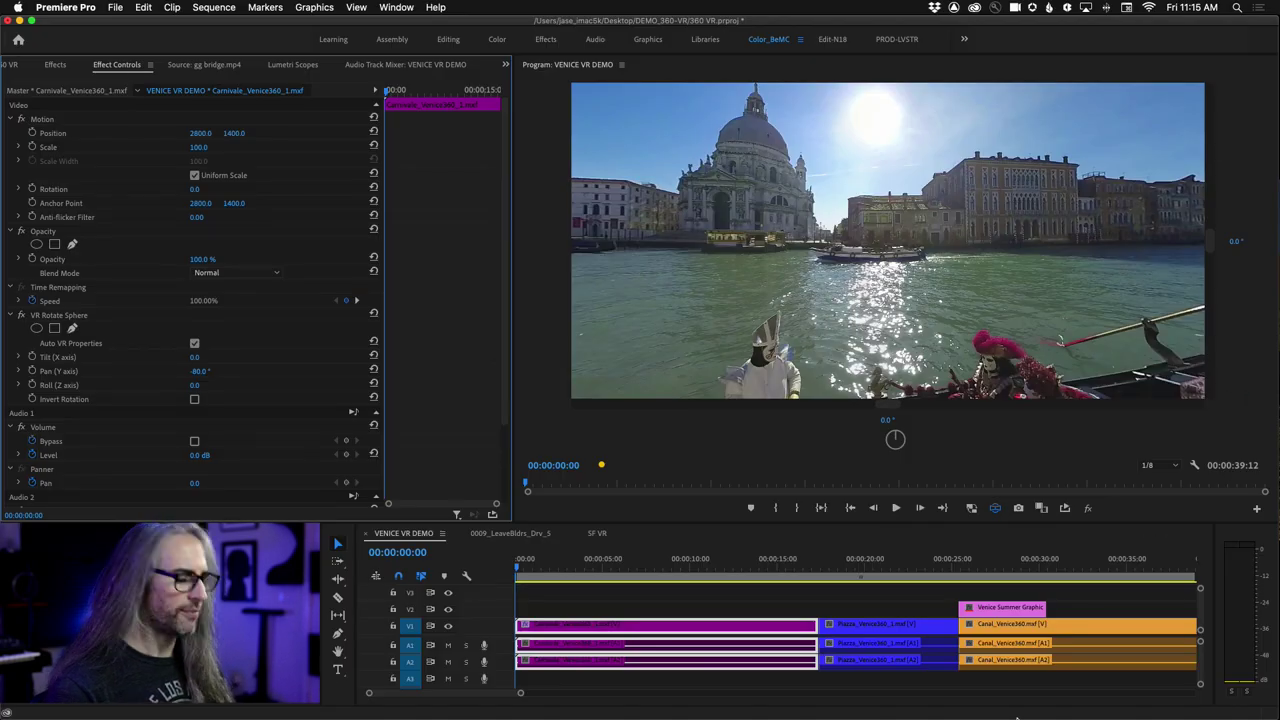
key("super+z")
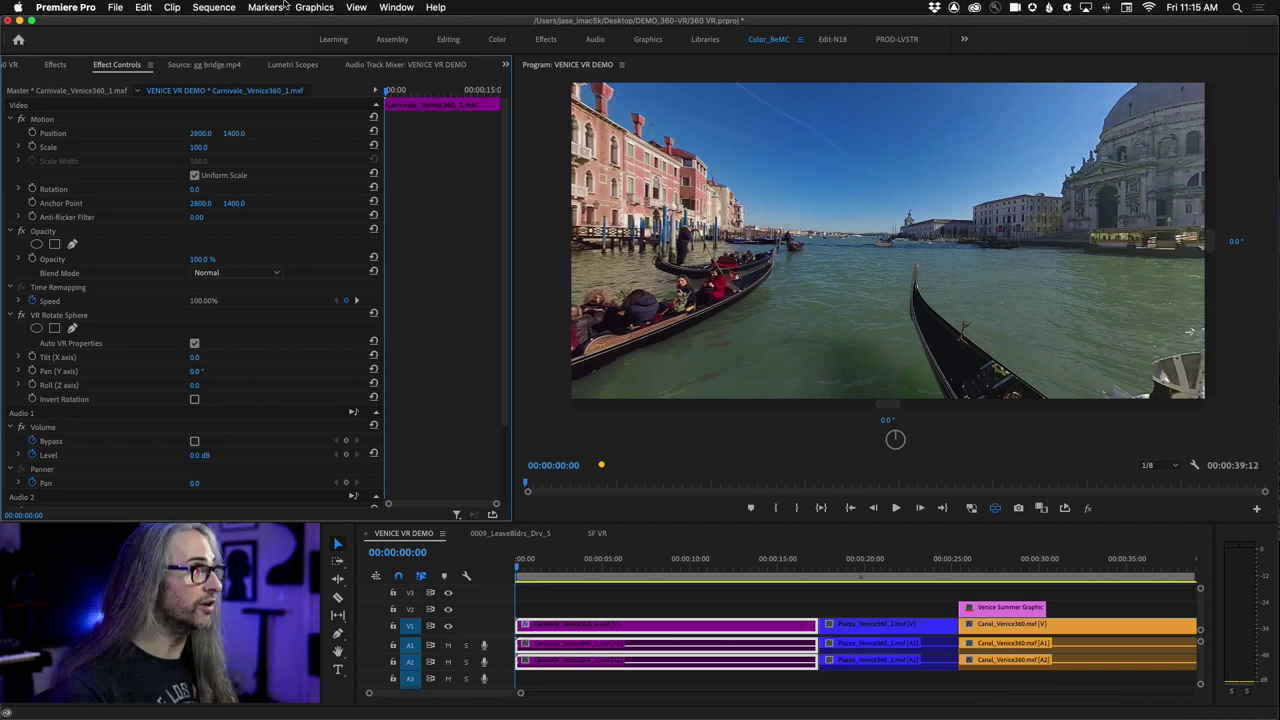
left_click(143, 7)
left_click(148, 37)
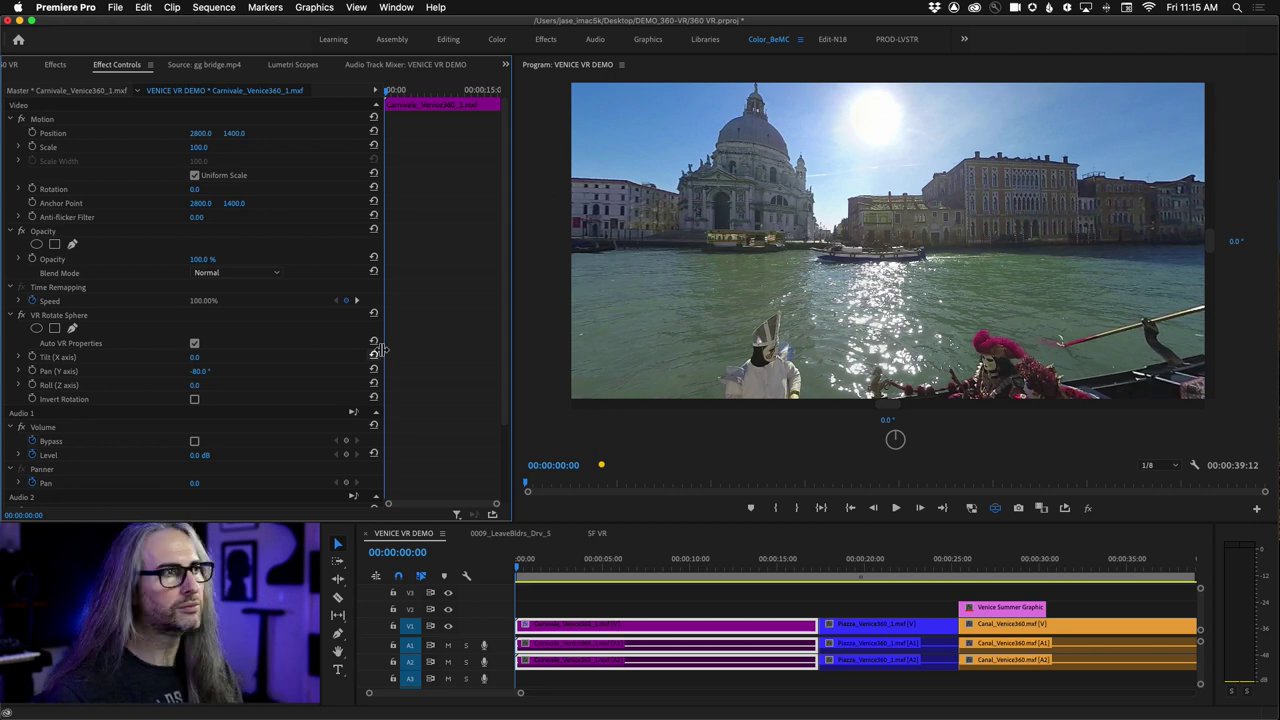
Step: Turn the VR view to about -36° horizontally and 11.8° vertically, and reset both view angles to 0°
left_click_drag(780, 250, 866, 334)
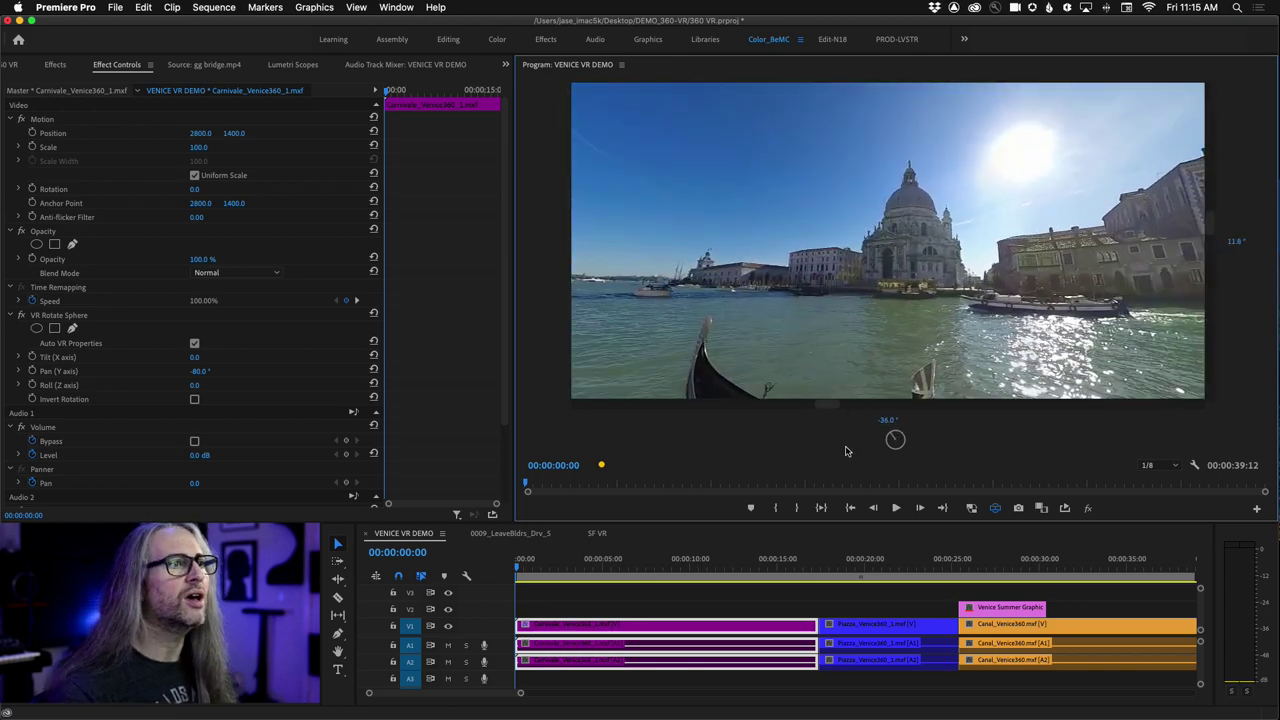
left_click(886, 421)
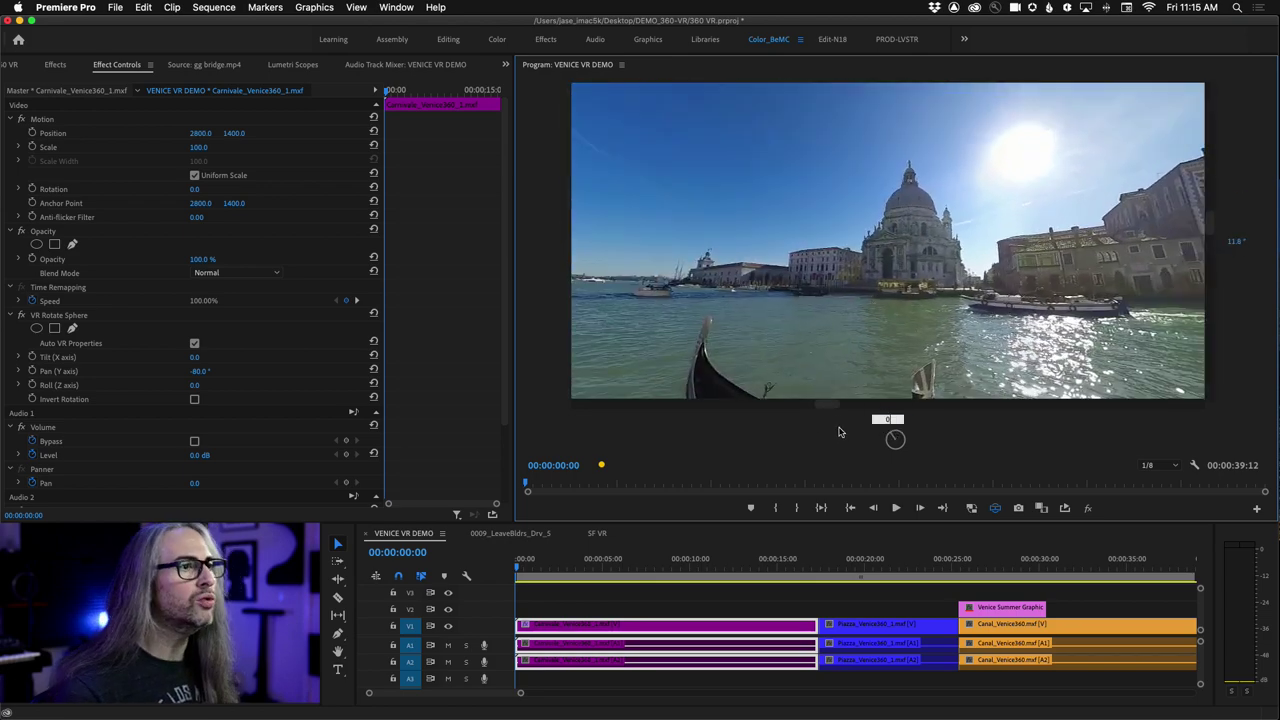
key("Return")
left_click(1236, 241)
type("0")
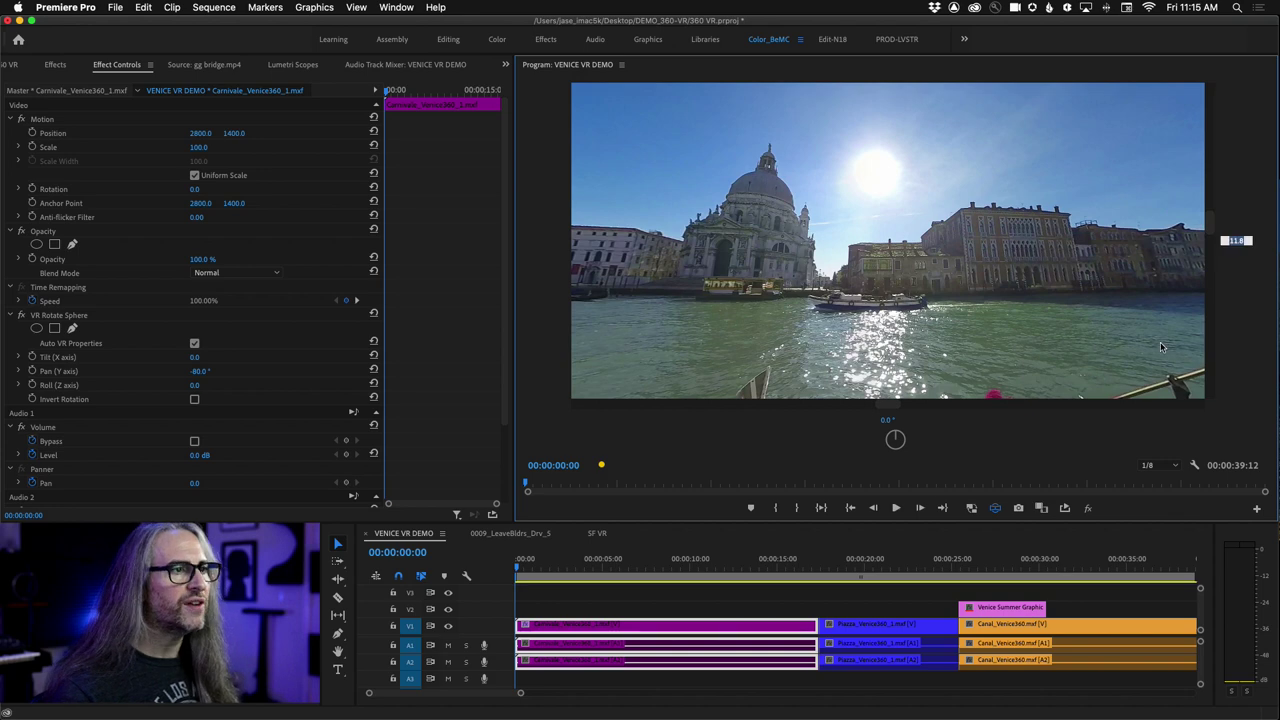
key("Return")
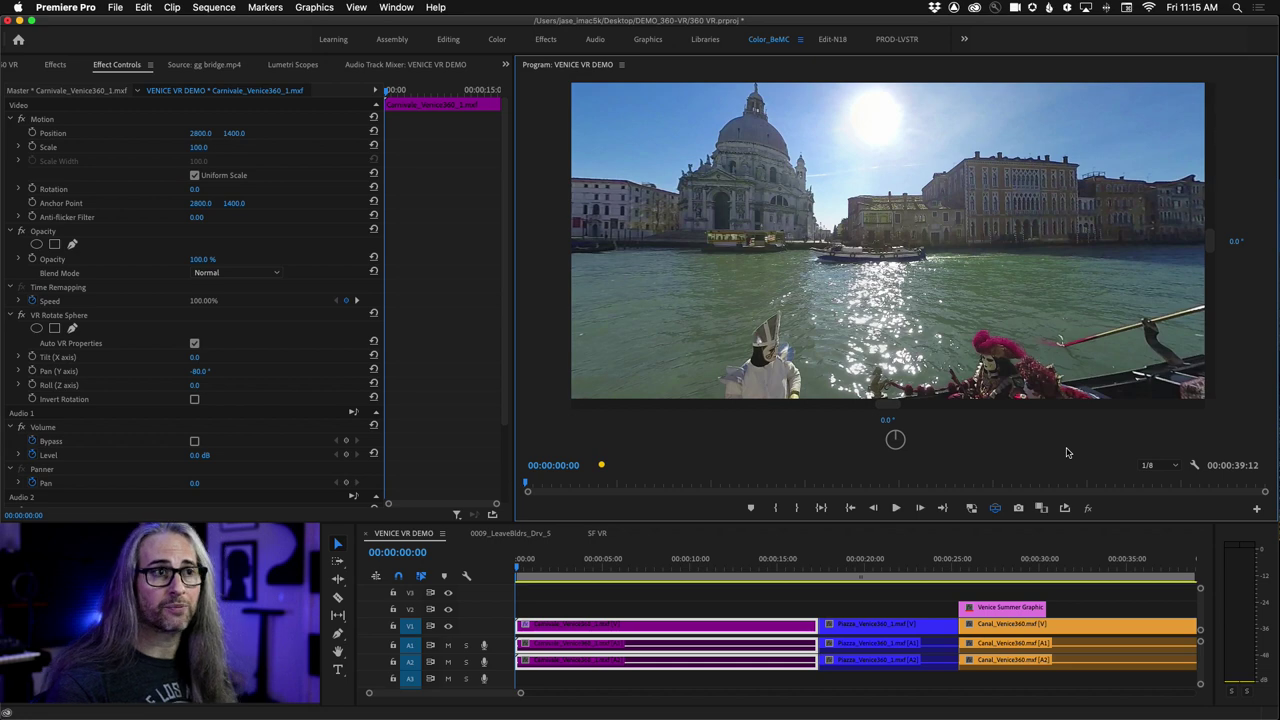
Step: Move the playhead to the start of Canal_Venice360.mxf at 00:00:25:19 and compare the title graphic in the flat and VR displays
left_click(55, 65)
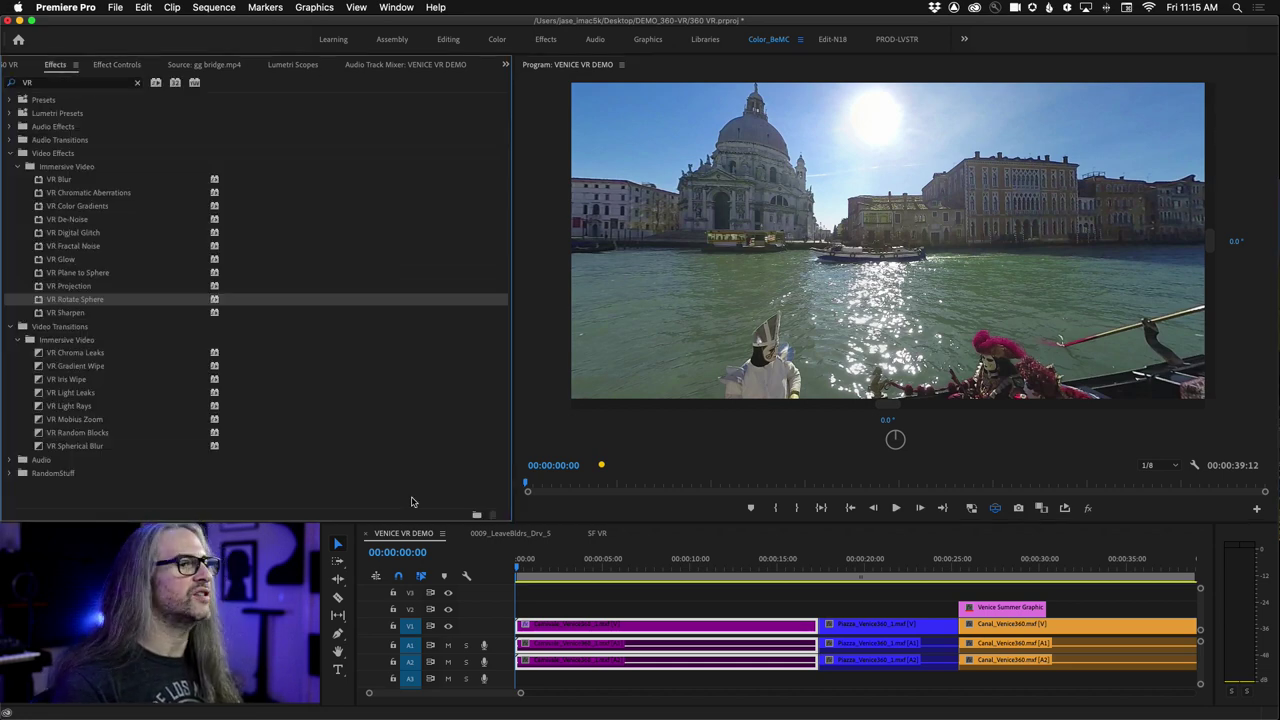
left_click(960, 567)
left_click_drag(960, 567, 967, 567)
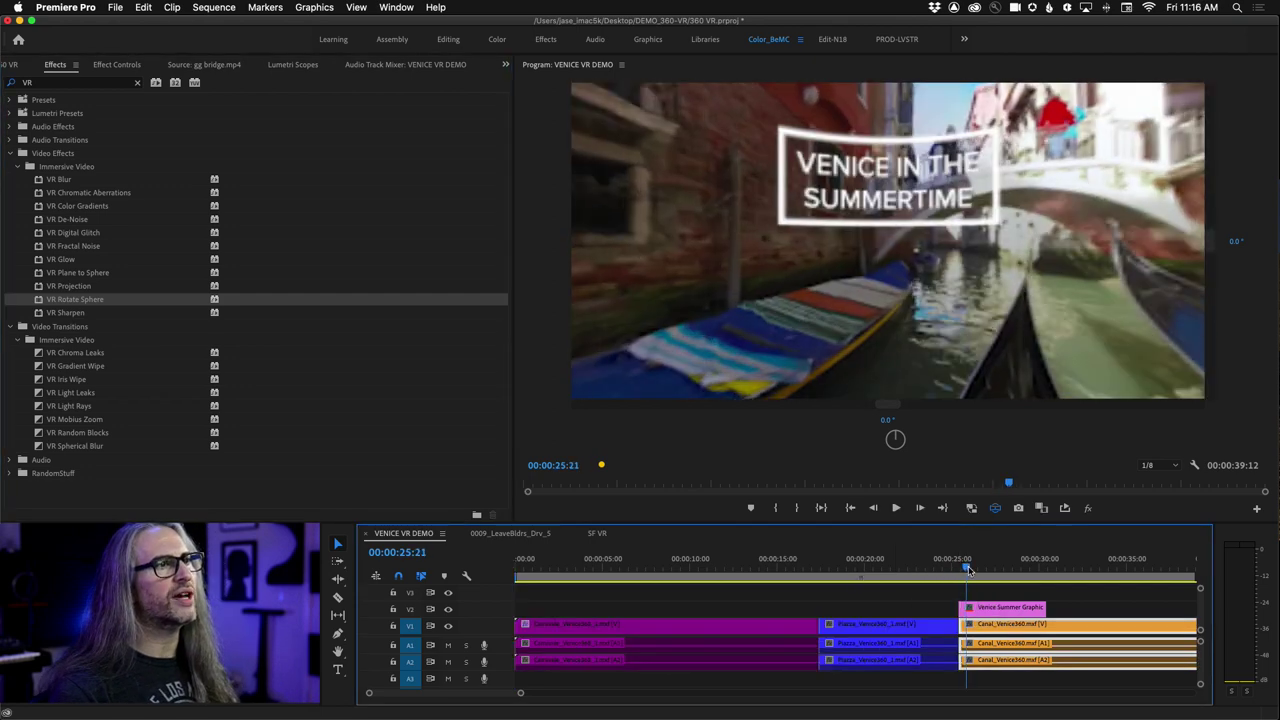
left_click(995, 508)
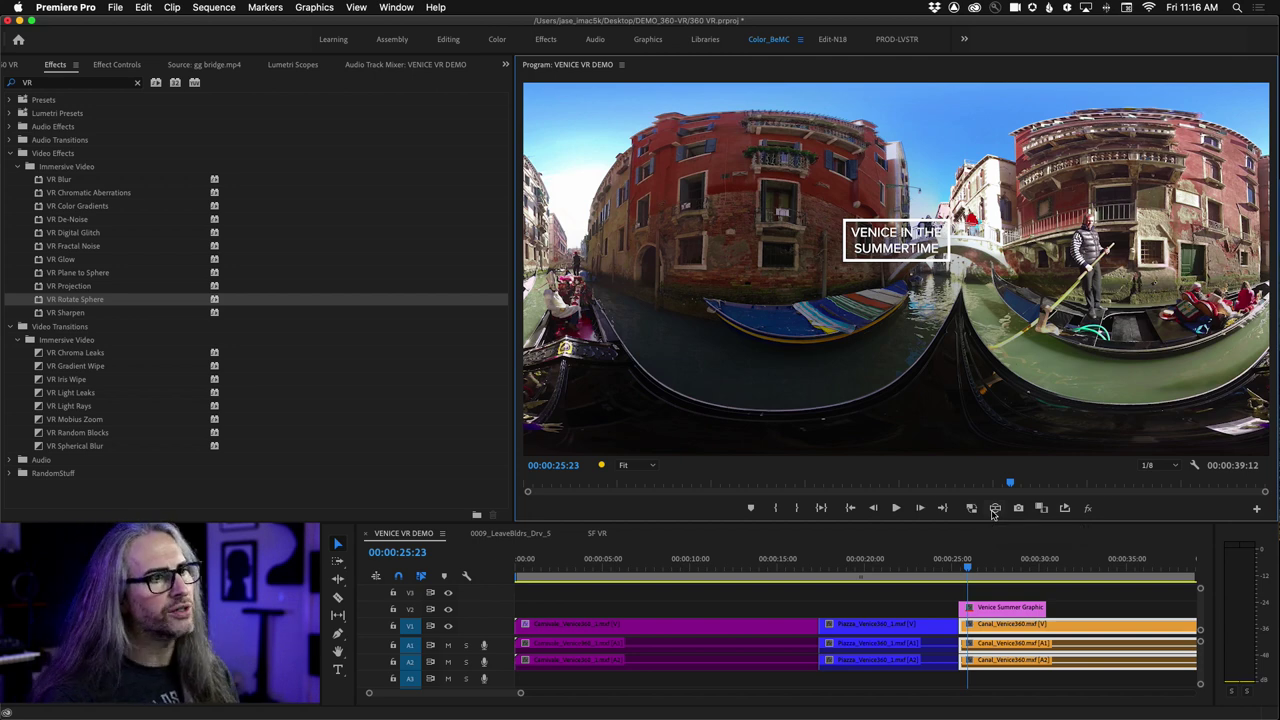
left_click_drag(967, 567, 965, 568)
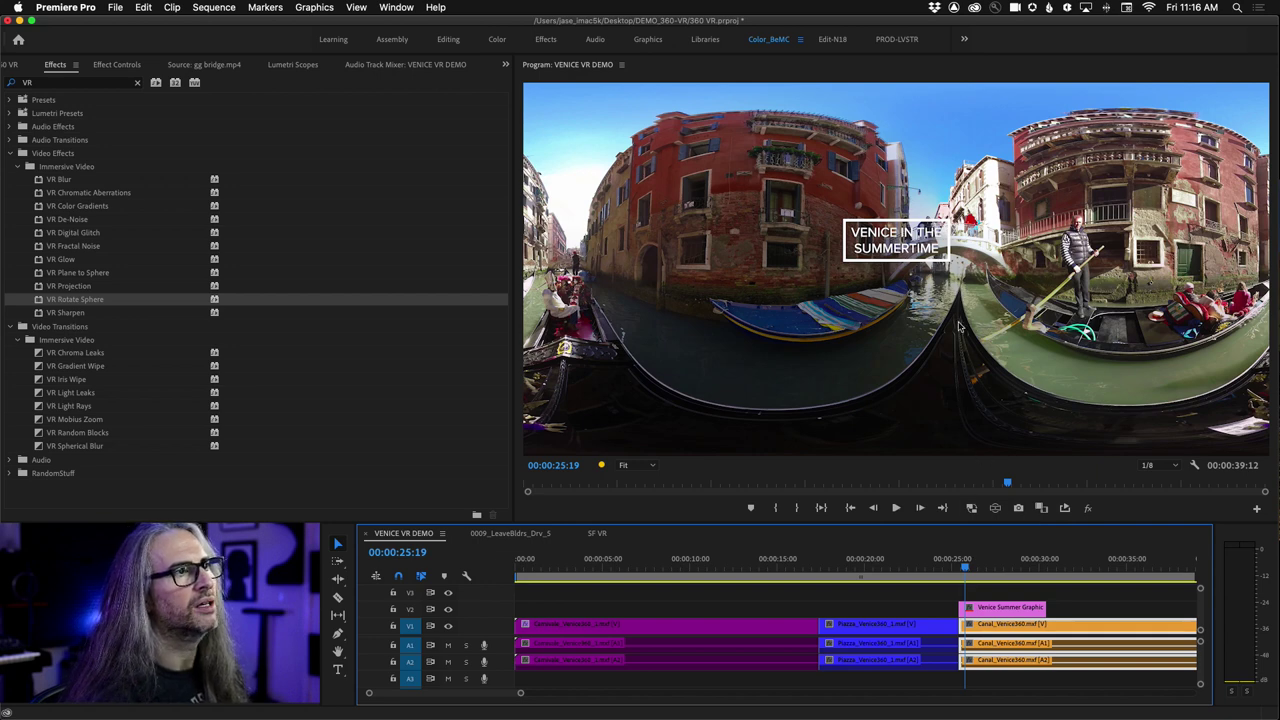
left_click(995, 508)
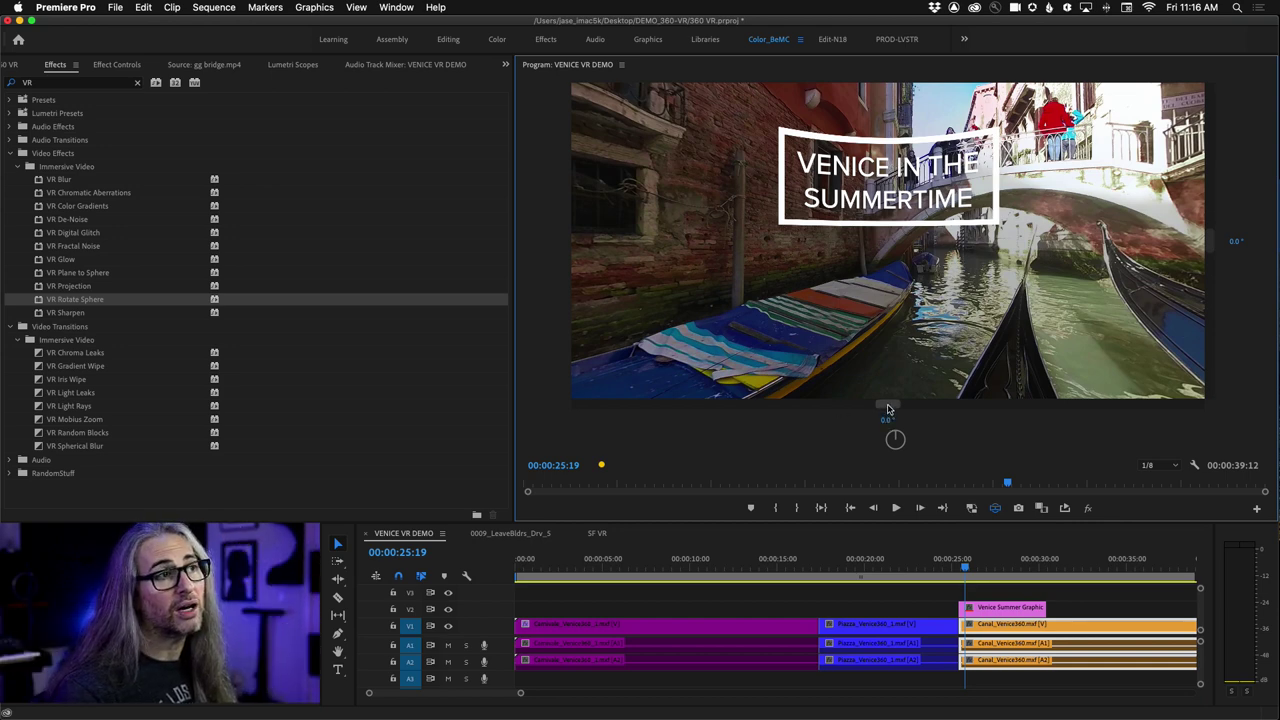
Step: Turn the VR view to -74° horizontally and set the Venice Summer Graphic's horizontal Position to 1669
left_click_drag(888, 408, 763, 404)
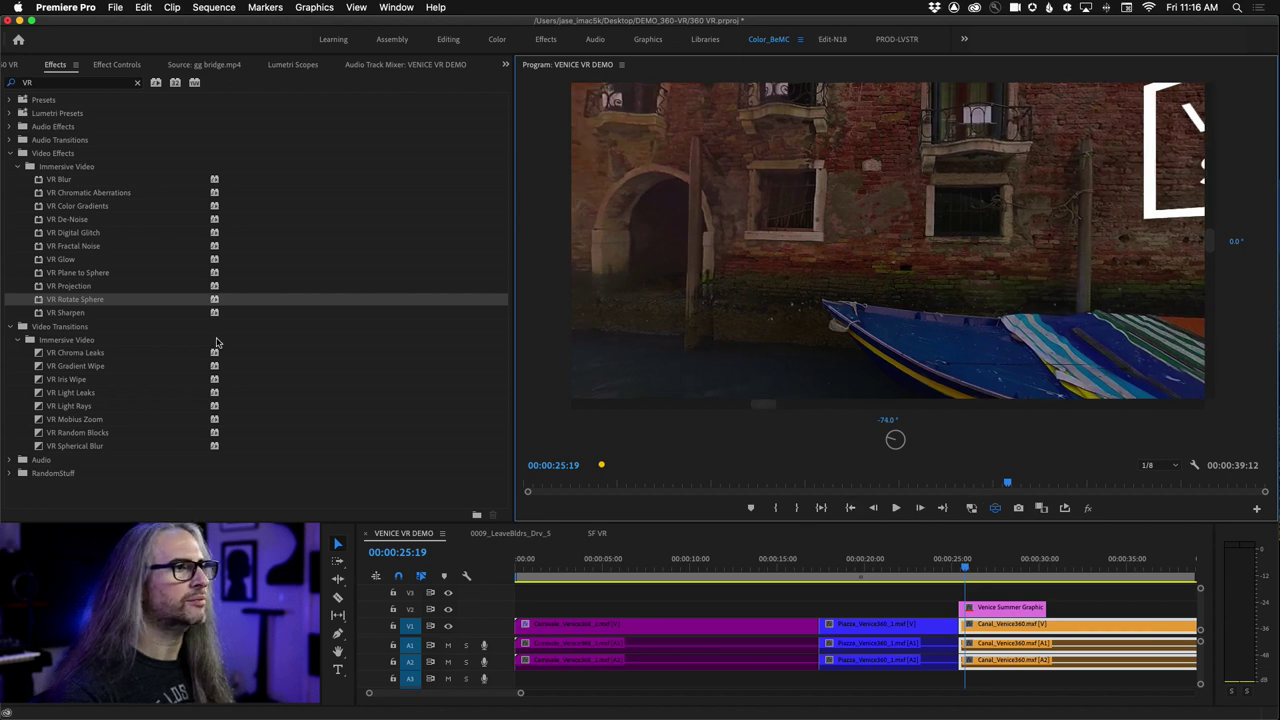
key("shift+3")
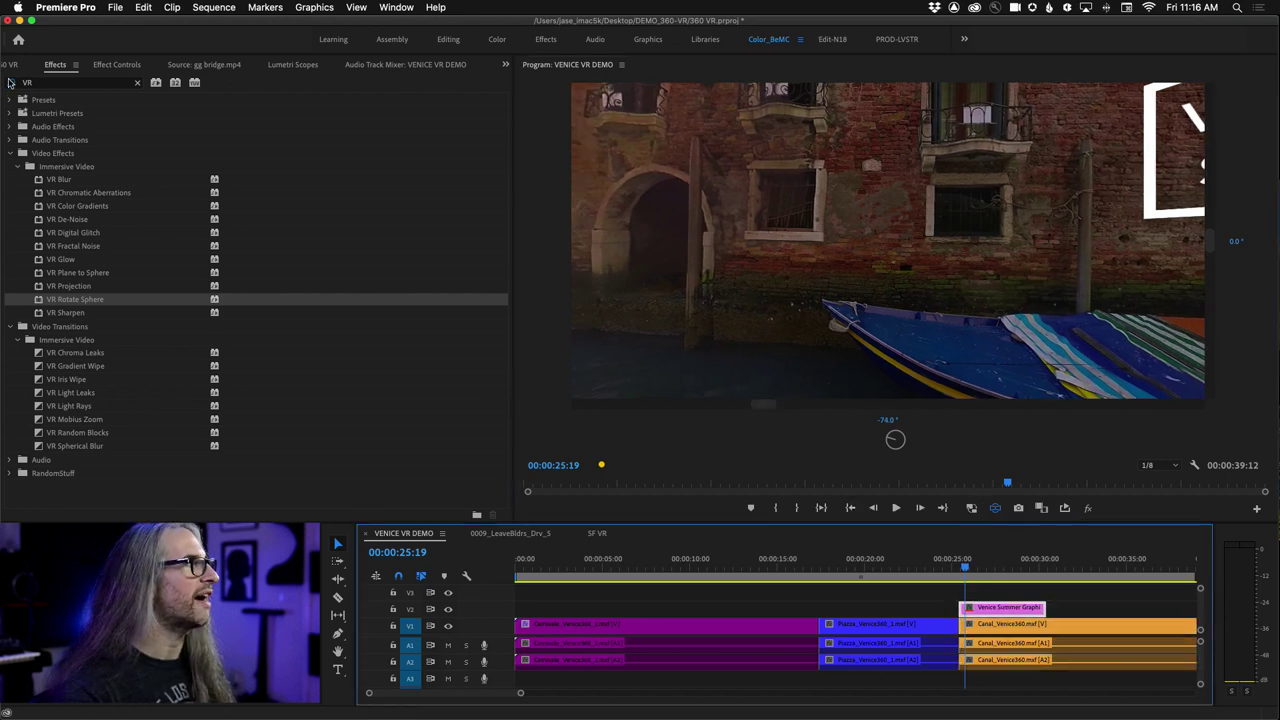
left_click(115, 65)
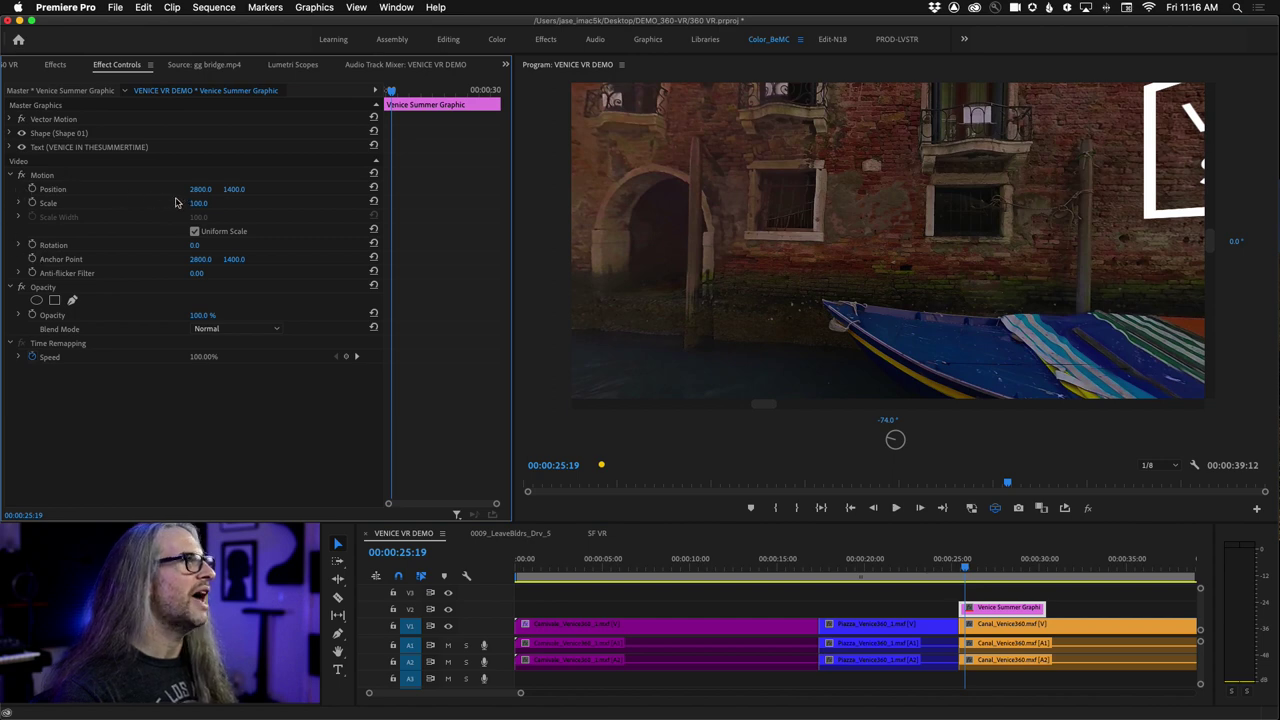
left_click_drag(232, 189, 71, 190)
key("super+z")
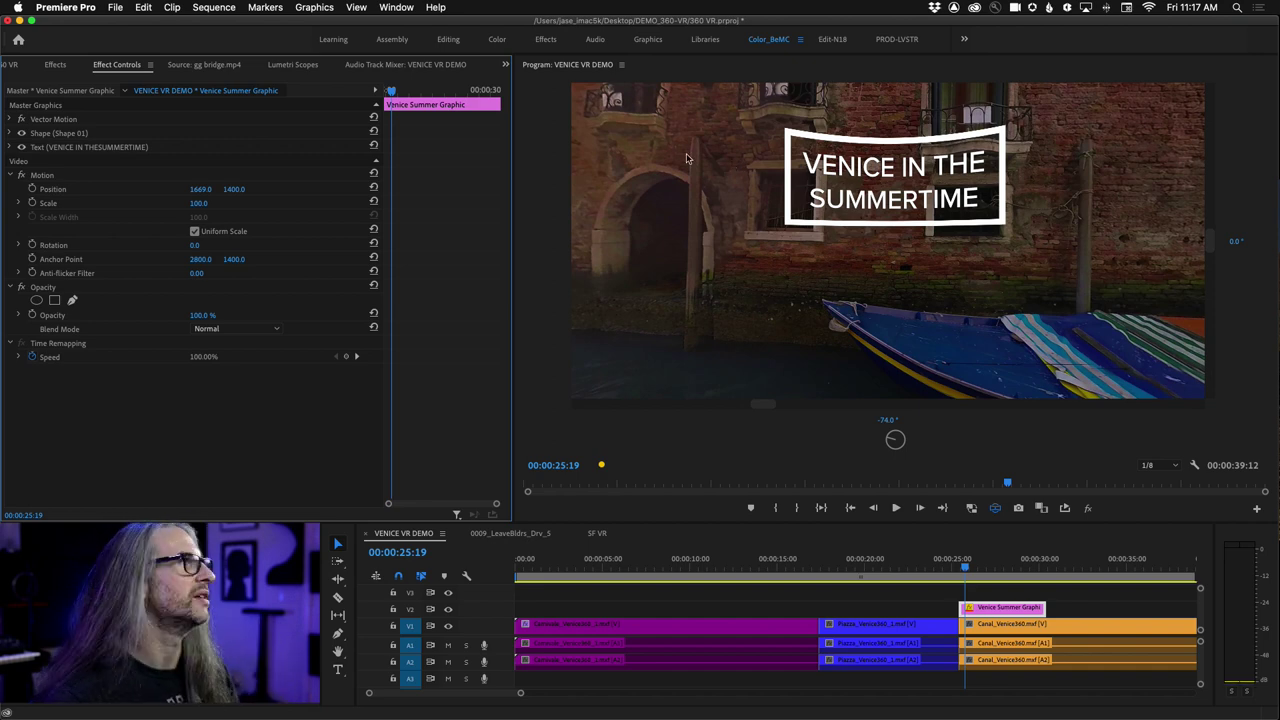
Step: Apply the VR Plane to Sphere effect to the Venice Summer Graphic on V2 and move the playhead to 00:00:25:11
left_click(55, 65)
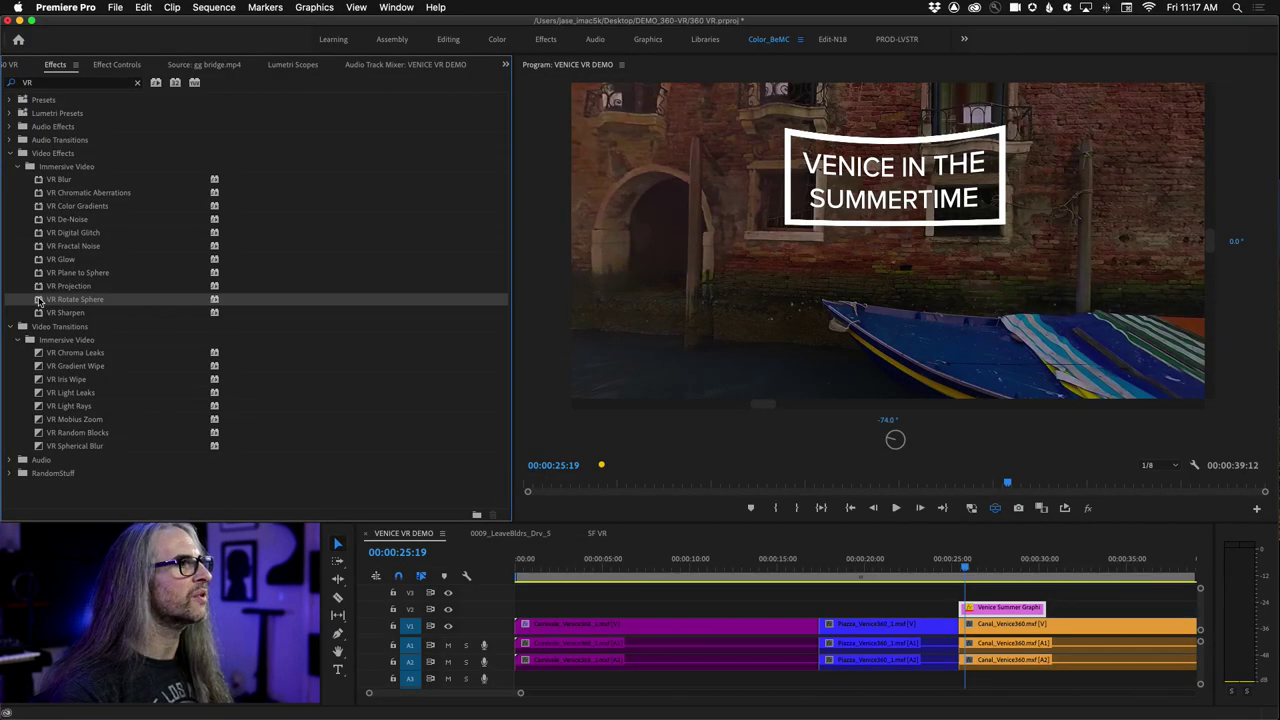
left_click(39, 275)
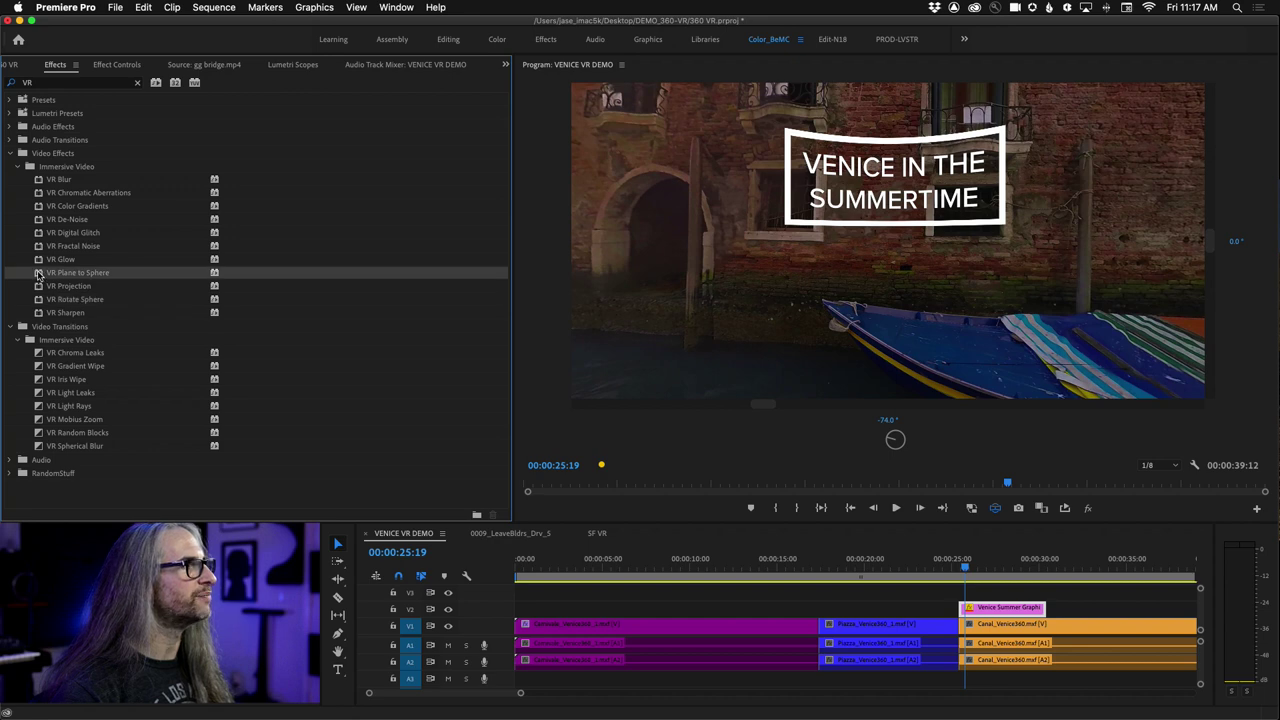
left_click_drag(1008, 512, 1005, 612)
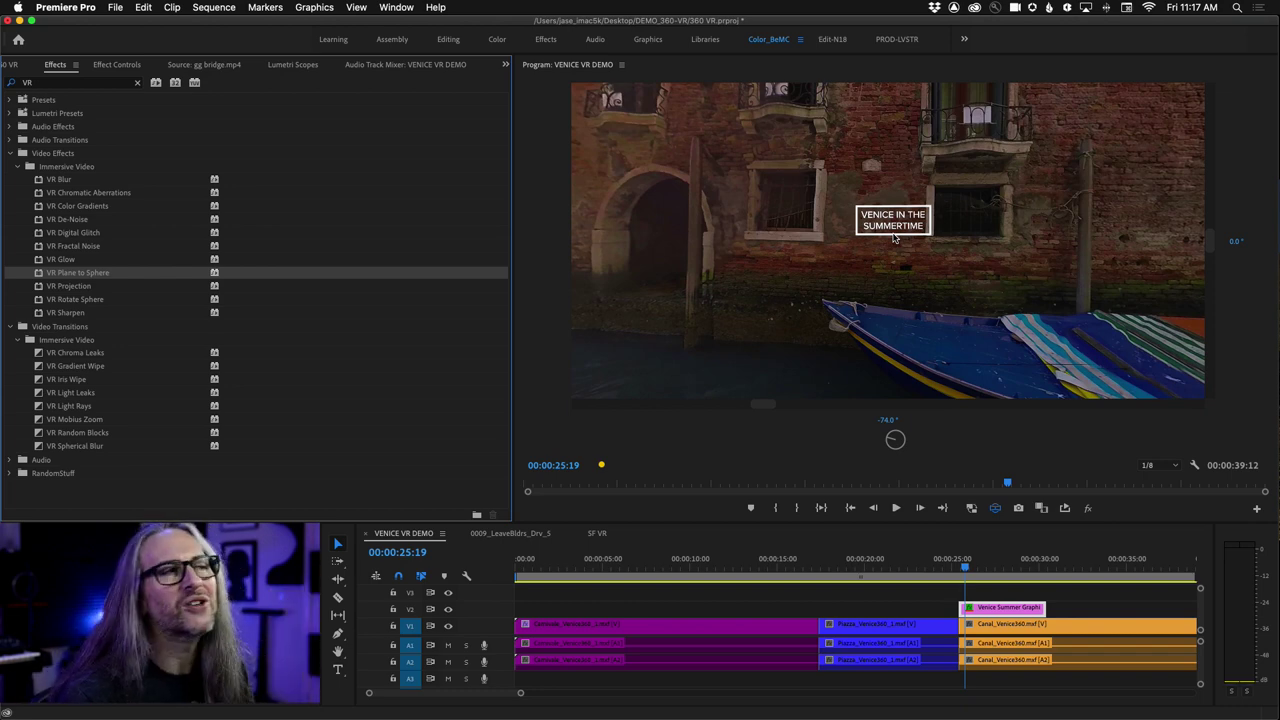
left_click(962, 566)
left_click_drag(962, 566, 958, 566)
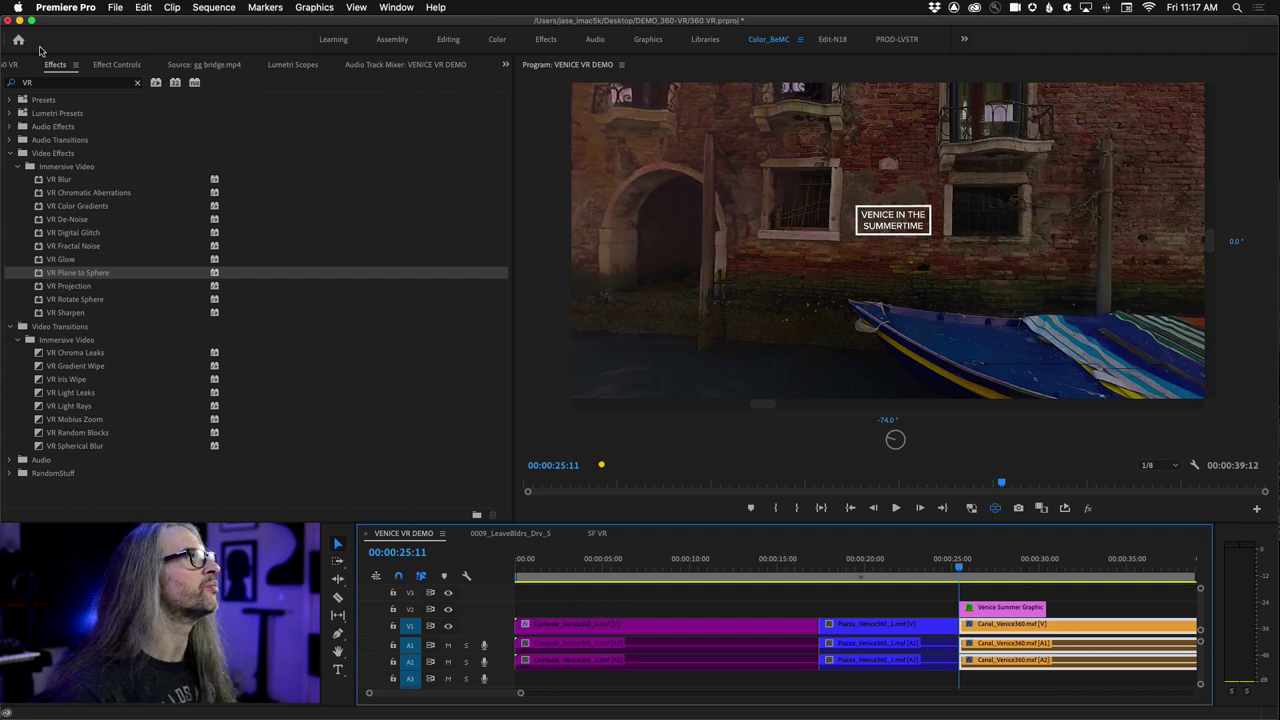
Step: Set the Venice Summer Graphic's VR Plane to Sphere Scale to 61 degrees and its Blend Mode to Overlay
left_click(117, 64)
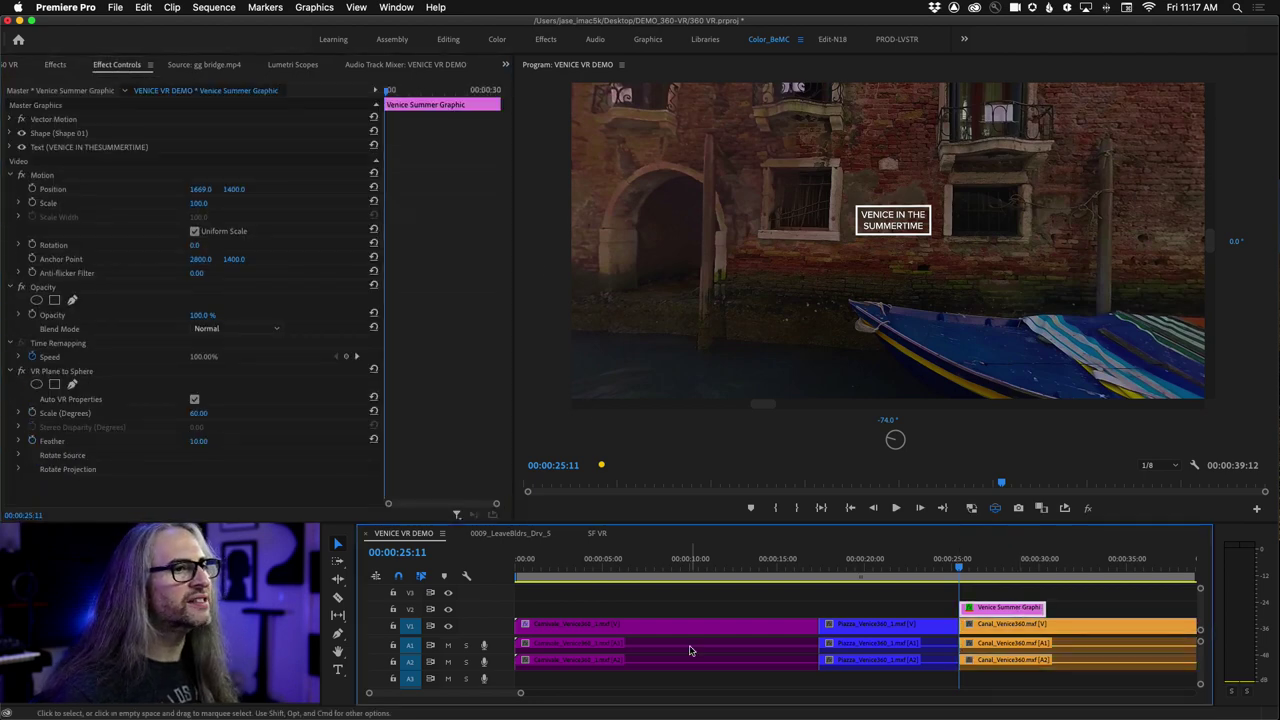
left_click(1005, 607)
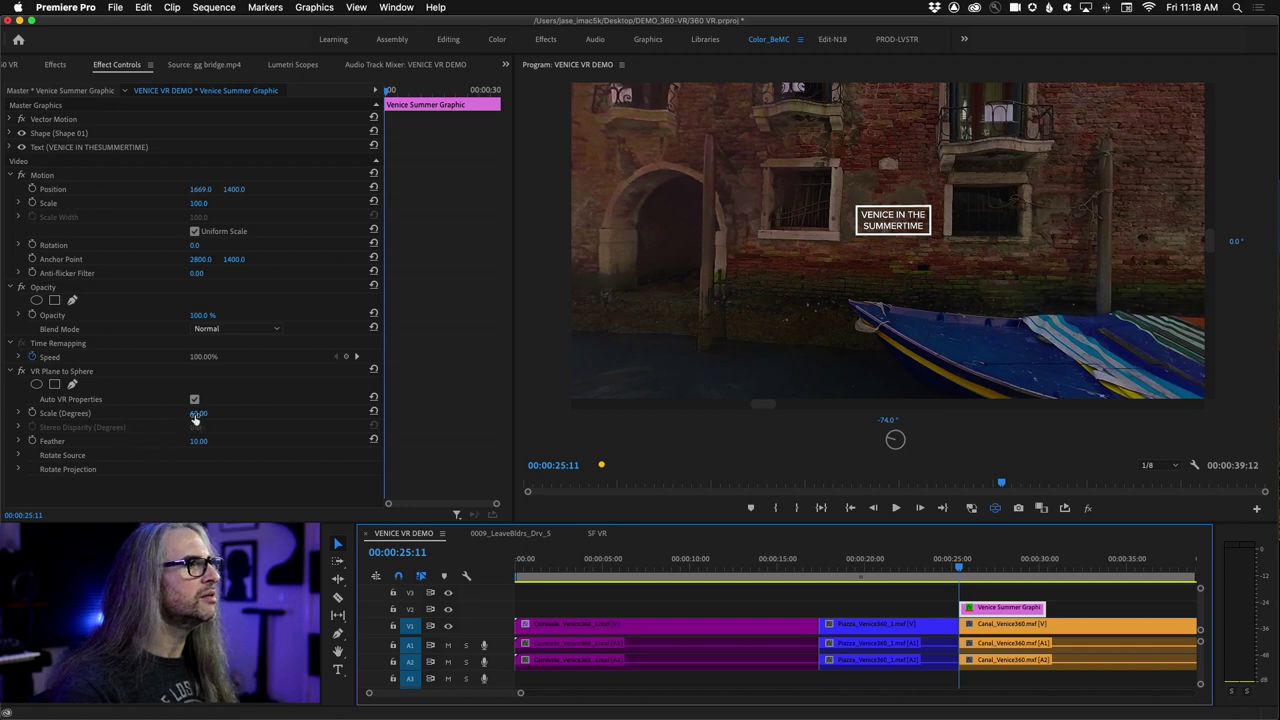
left_click_drag(197, 419, 255, 413)
left_click_drag(200, 413, 158, 413)
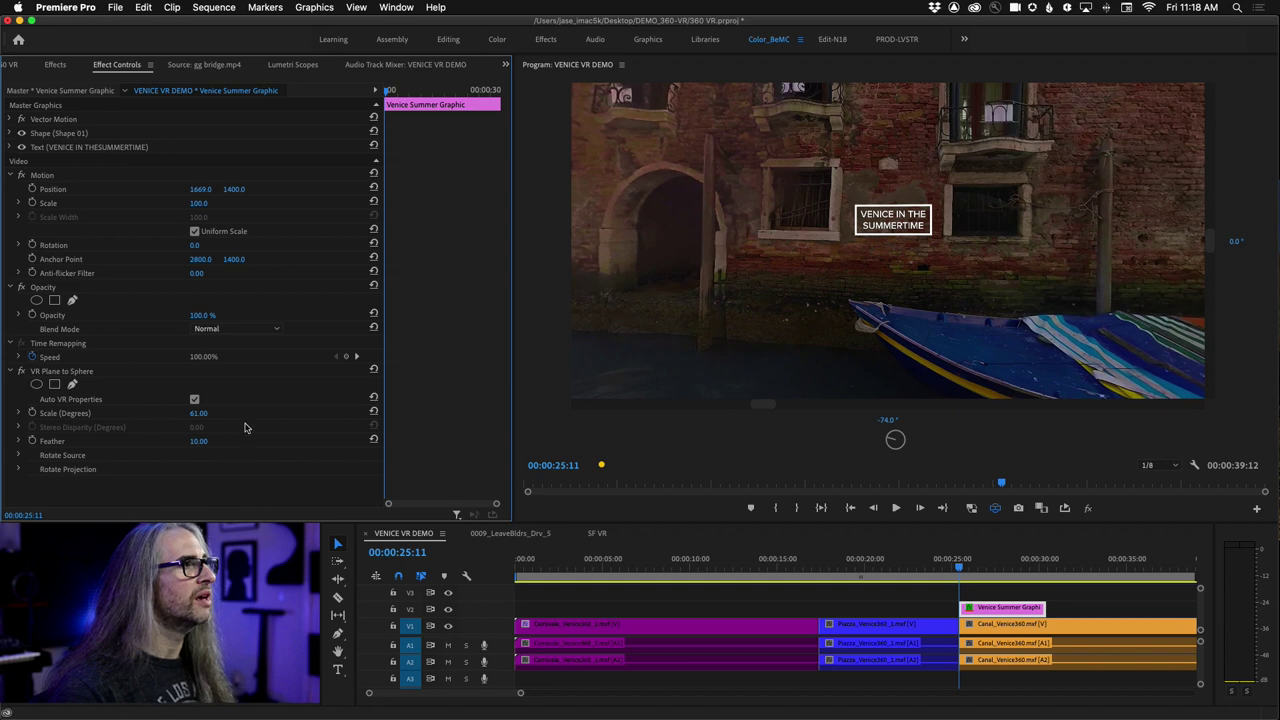
left_click(227, 330)
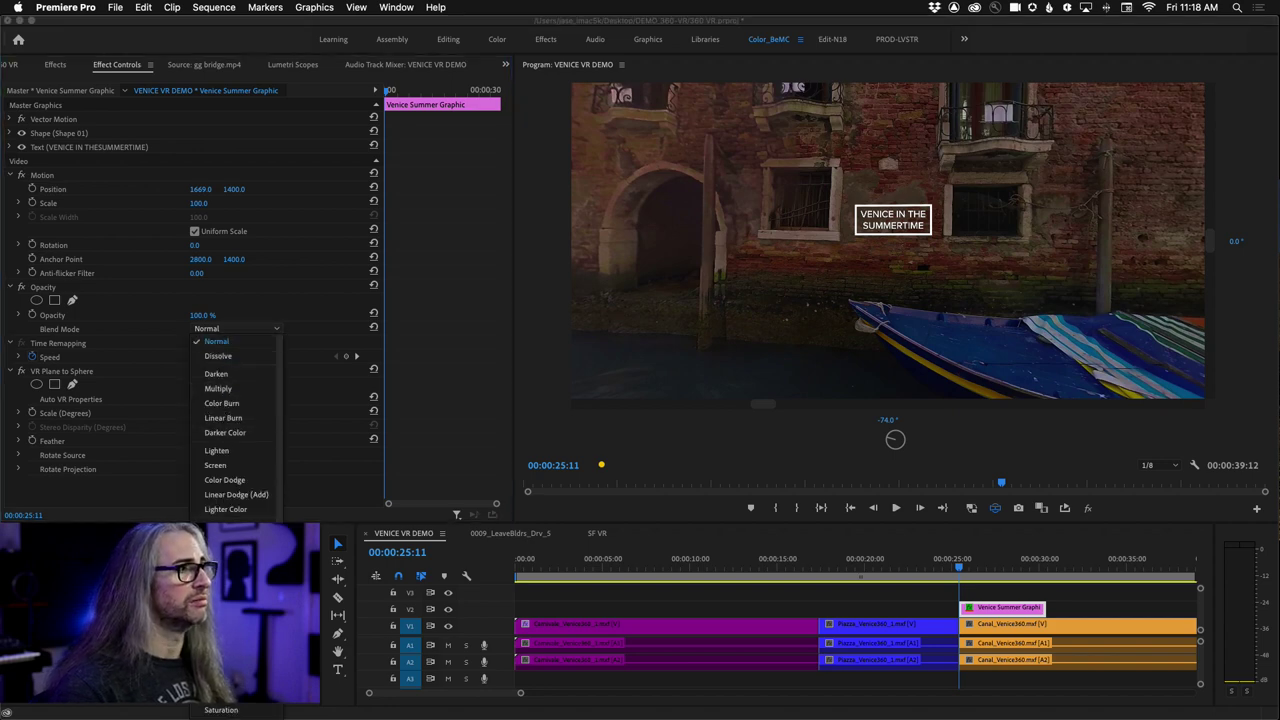
left_click(222, 524)
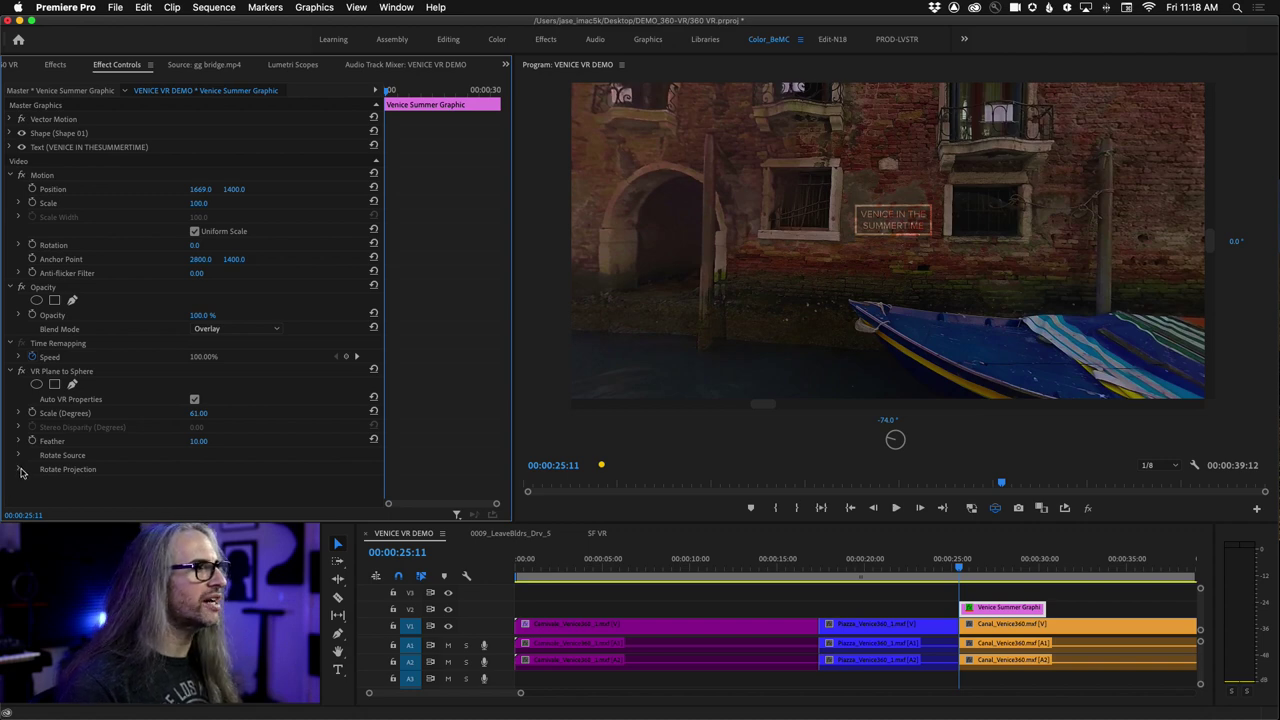
Step: Reset the Venice Summer Graphic's Motion Position and set VR Plane to Sphere's Projection Pan (Y axis) to -75°
left_click(19, 469)
scroll(250, 410, "down", 2)
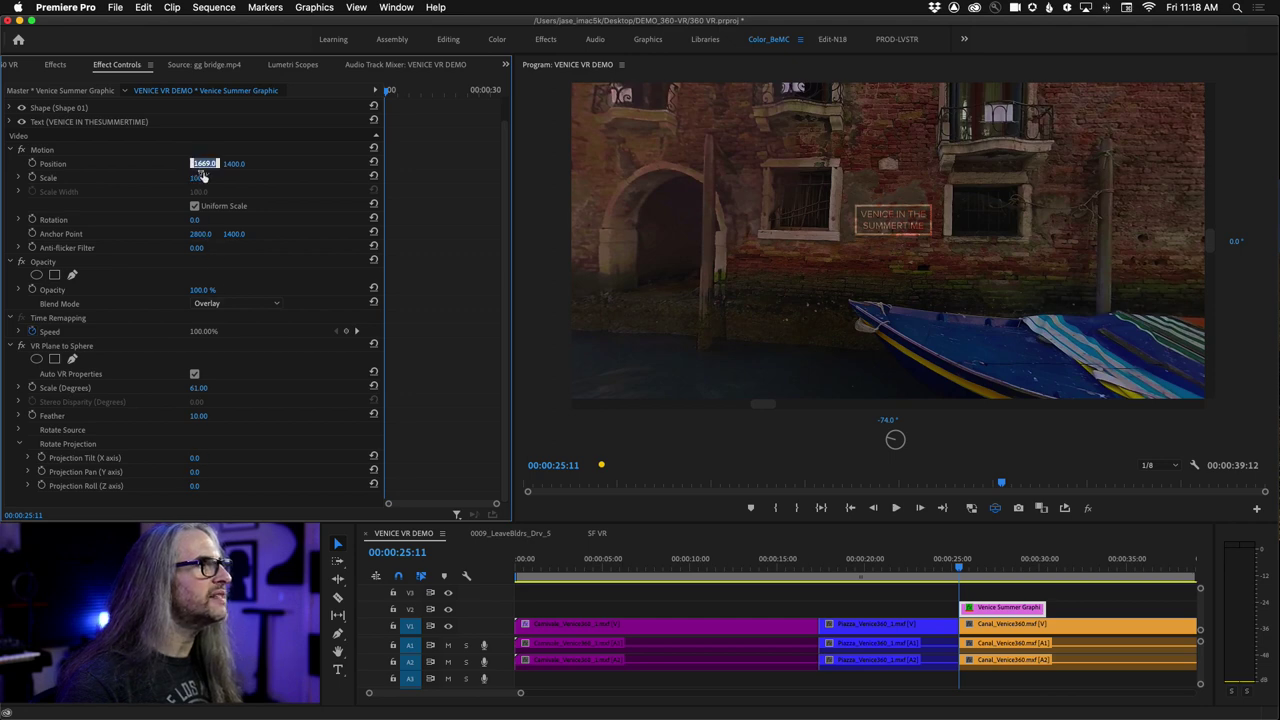
left_click(373, 161)
mouse_move(927, 292)
left_mouse_down()
mouse_move(607, 295)
mouse_move(957, 271)
mouse_move(914, 283)
left_mouse_up()
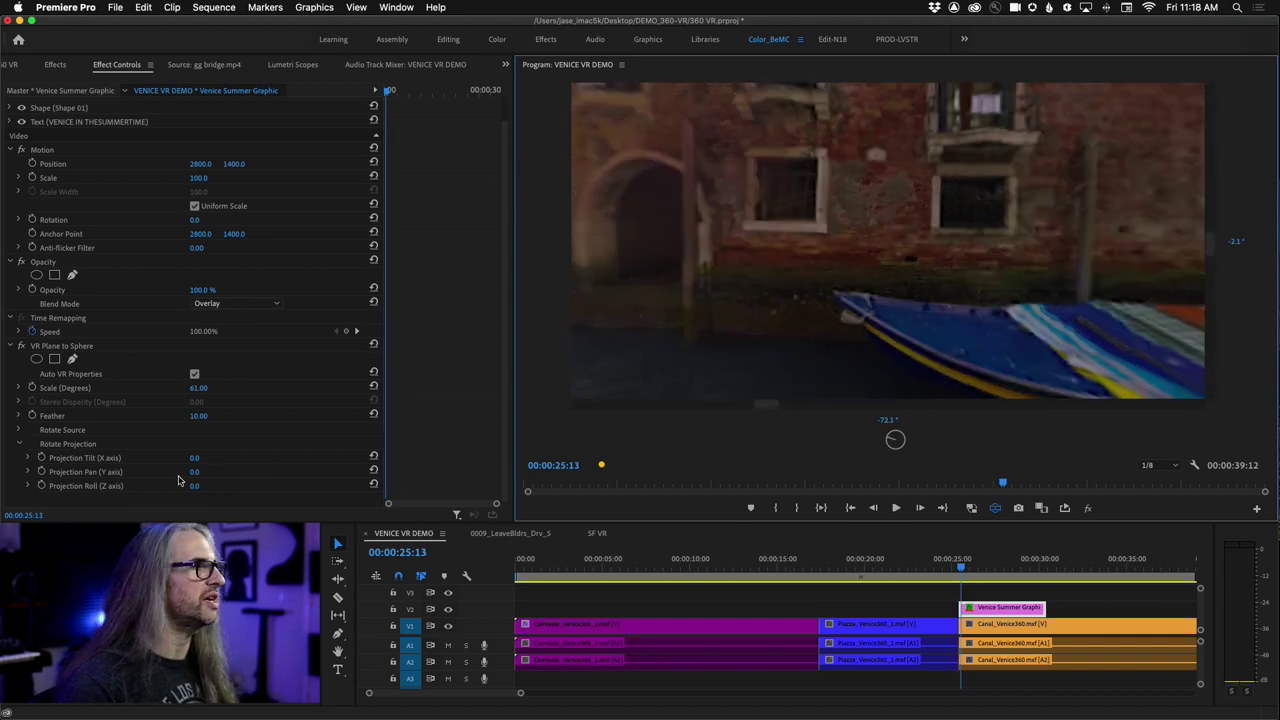
left_click_drag(194, 471, 154, 471)
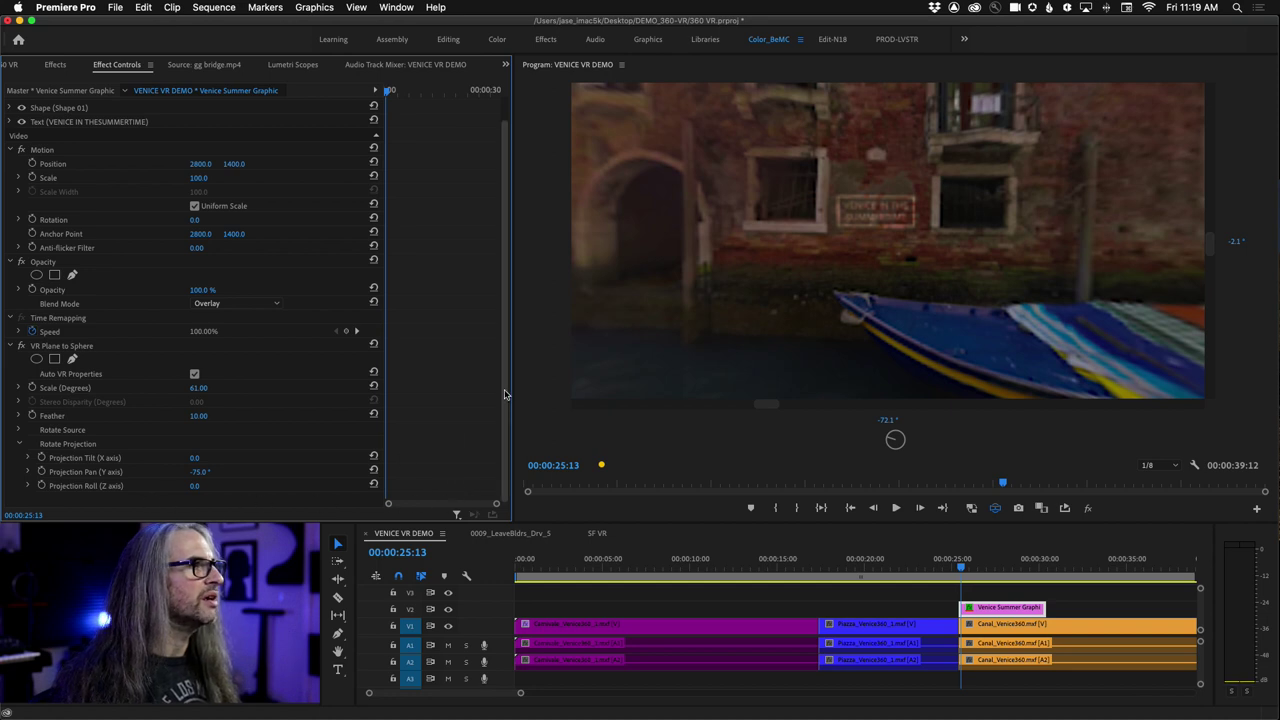
scroll(507, 360, "up", 1)
scroll(508, 264, "down", 1)
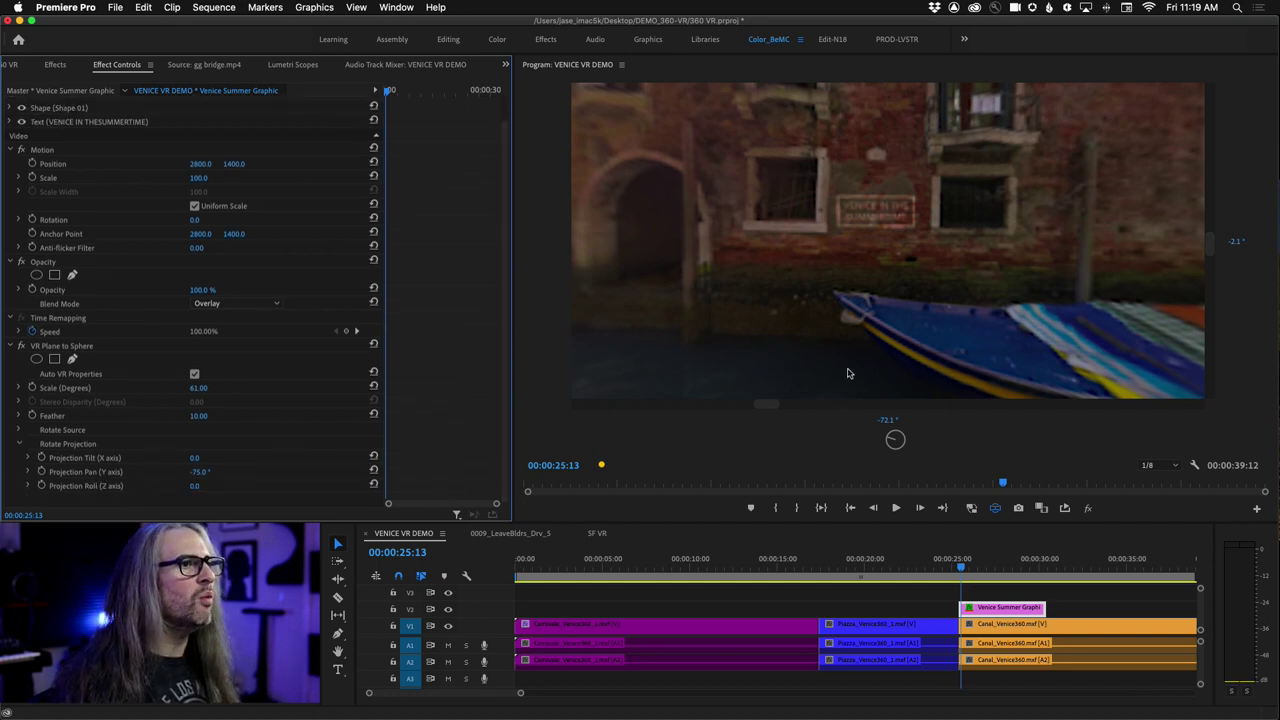
Step: Look around the canal scene in the VR view, turning to -127.2° and on to 48.4° horizontally
left_click_drag(847, 373, 928, 259)
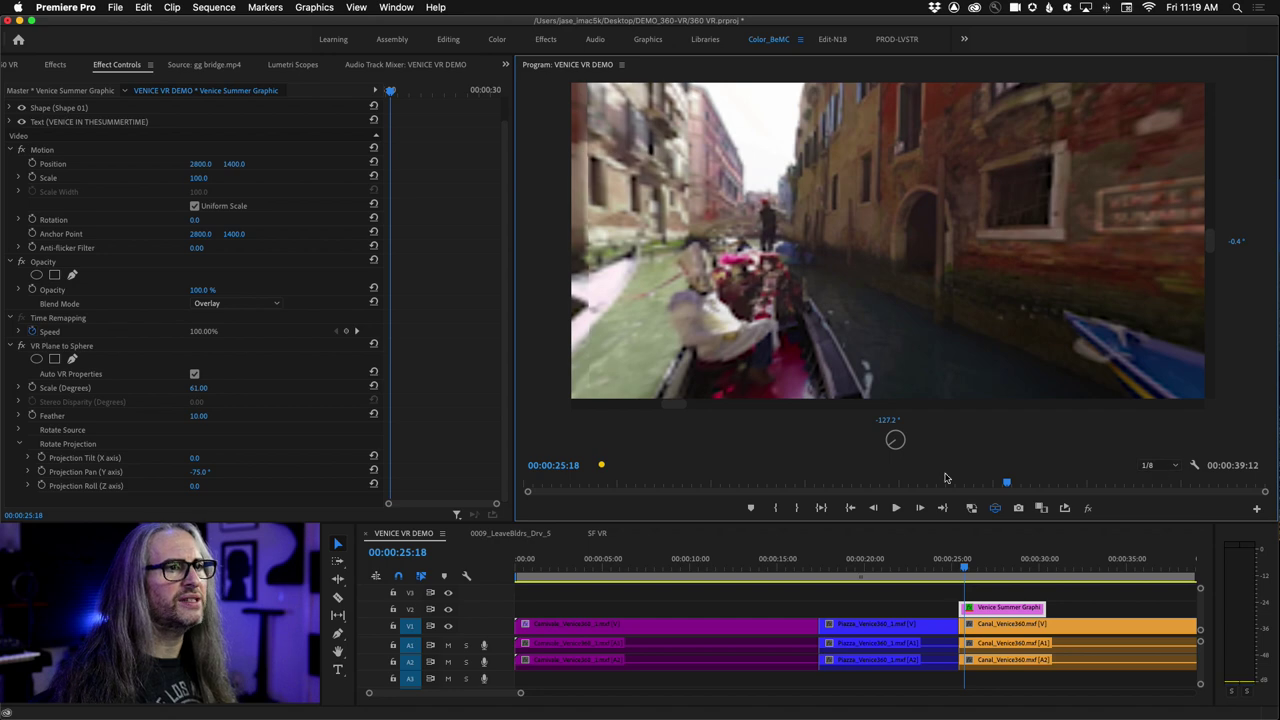
mouse_move(1007, 483)
left_mouse_down()
mouse_move(965, 483)
mouse_move(1008, 483)
left_mouse_up()
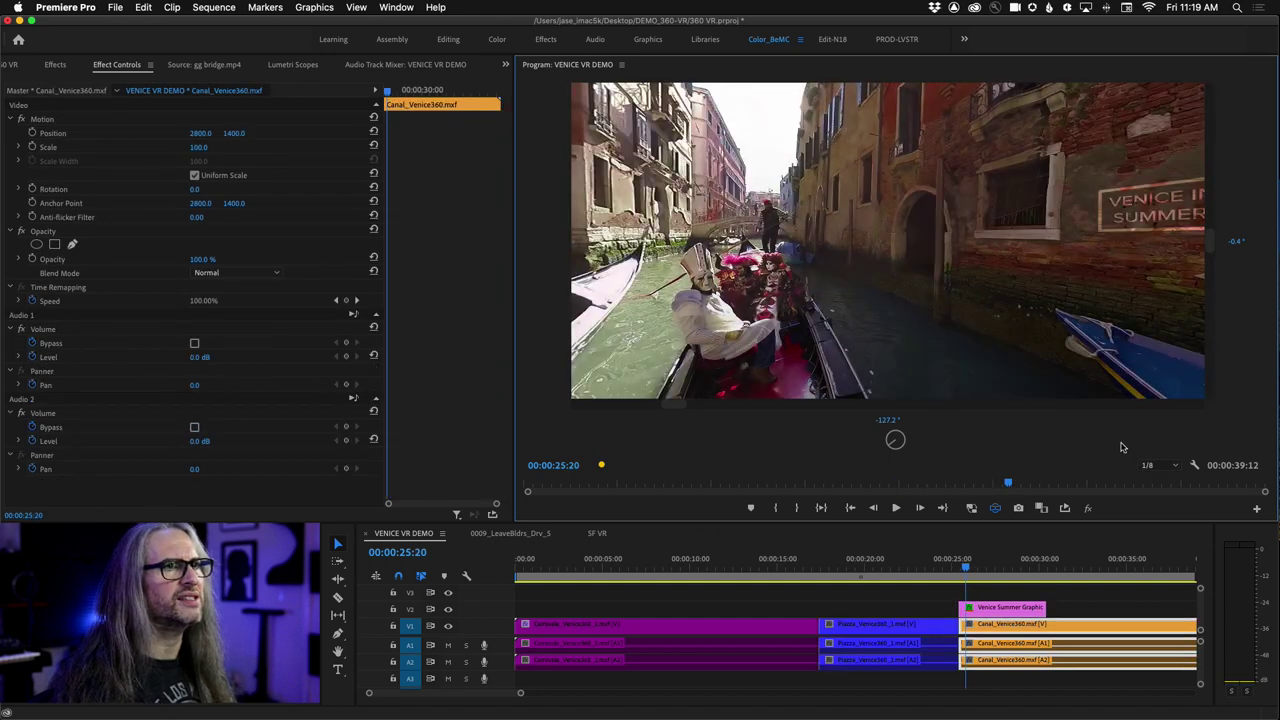
left_click_drag(1104, 332, 1150, 327)
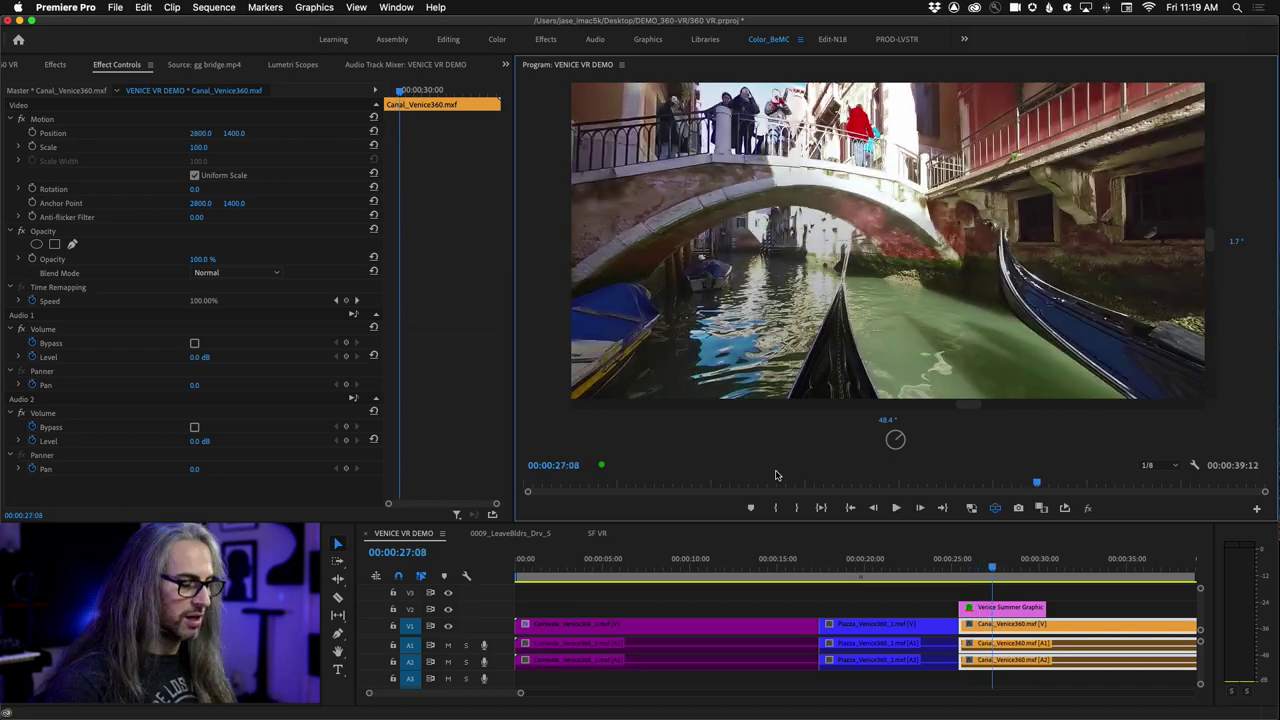
Step: Play the canal section backward and forward with the VR view turned to -76.3° to check the title graphic on the brick wall
key("j")
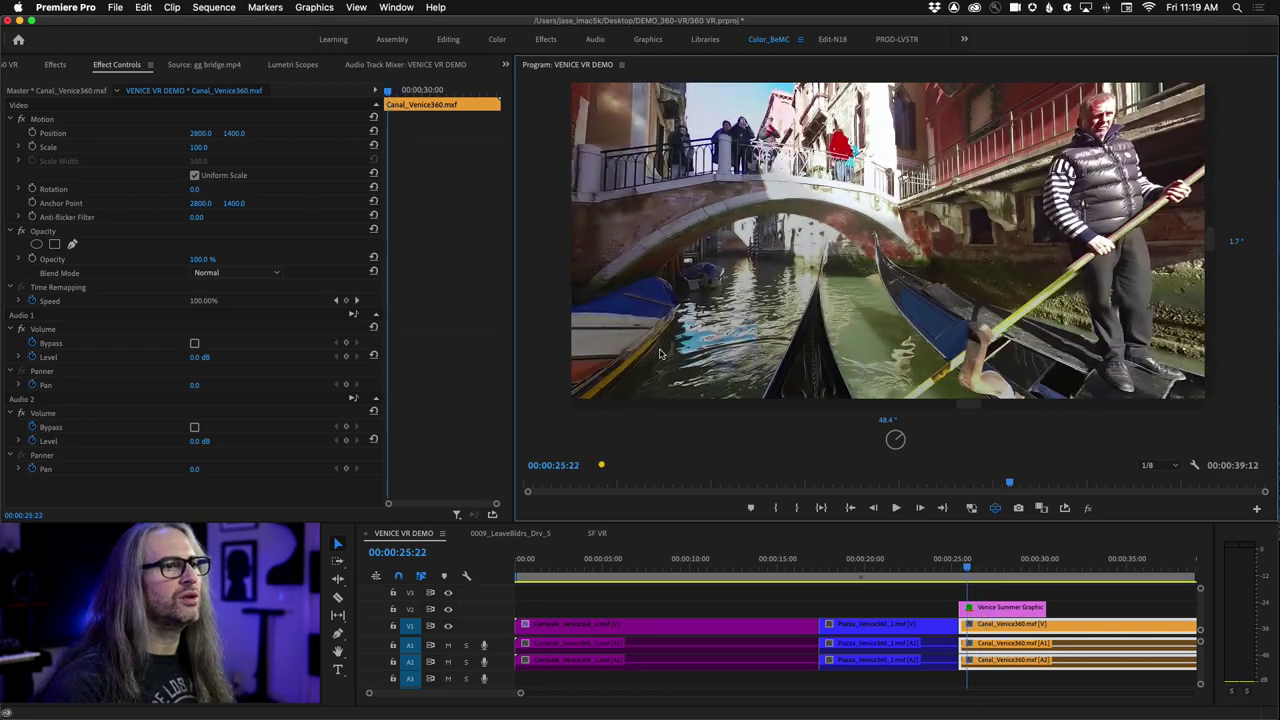
key("l")
left_click_drag(659, 354, 1080, 246)
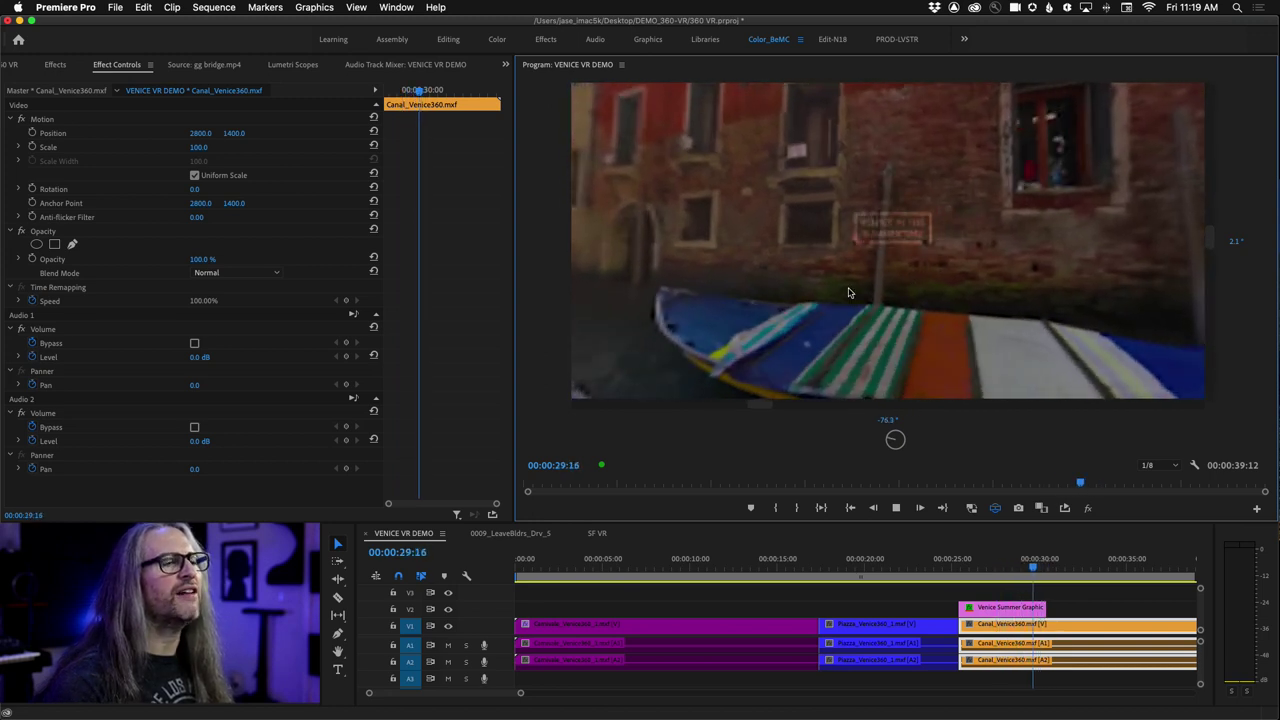
key("j")
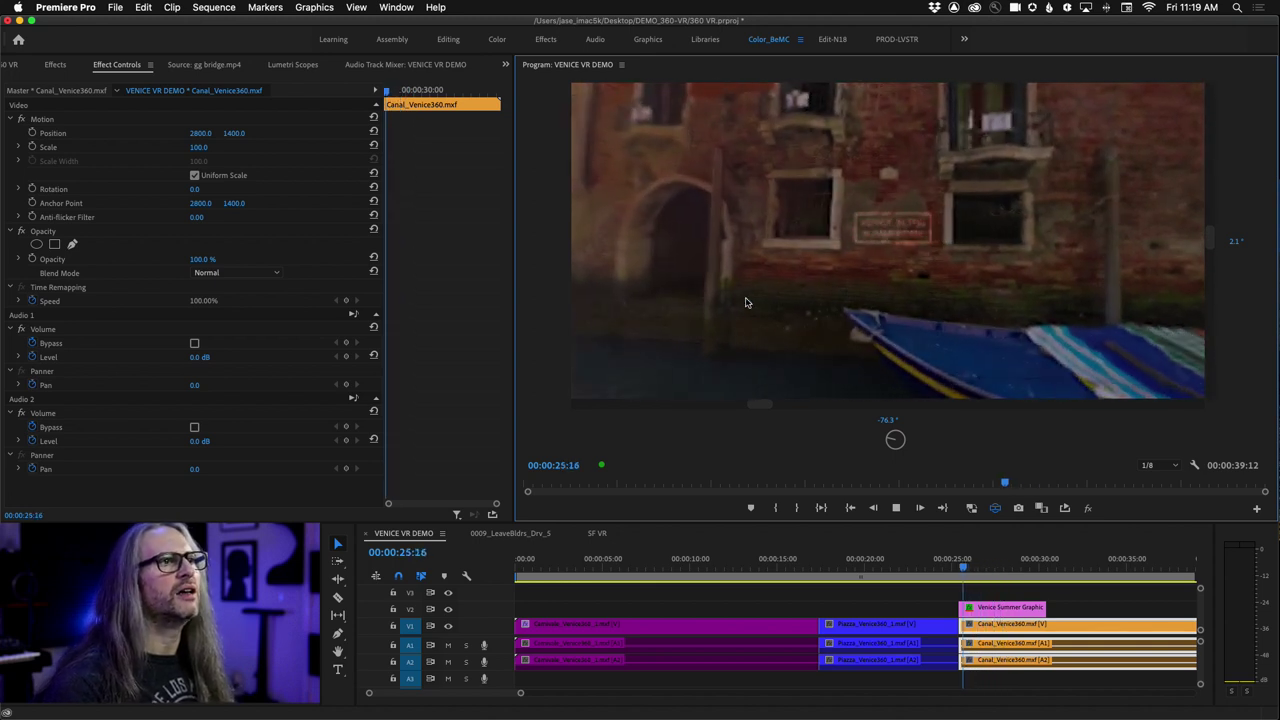
key("k")
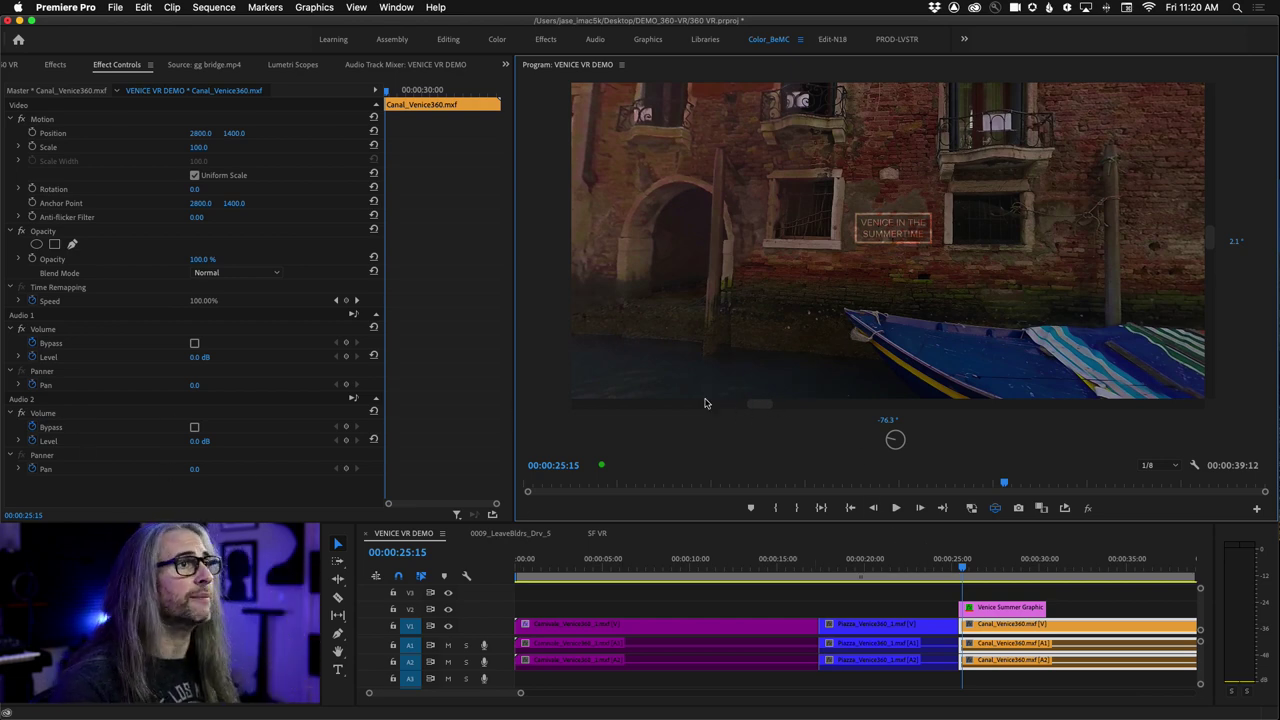
left_click_drag(973, 581, 965, 569)
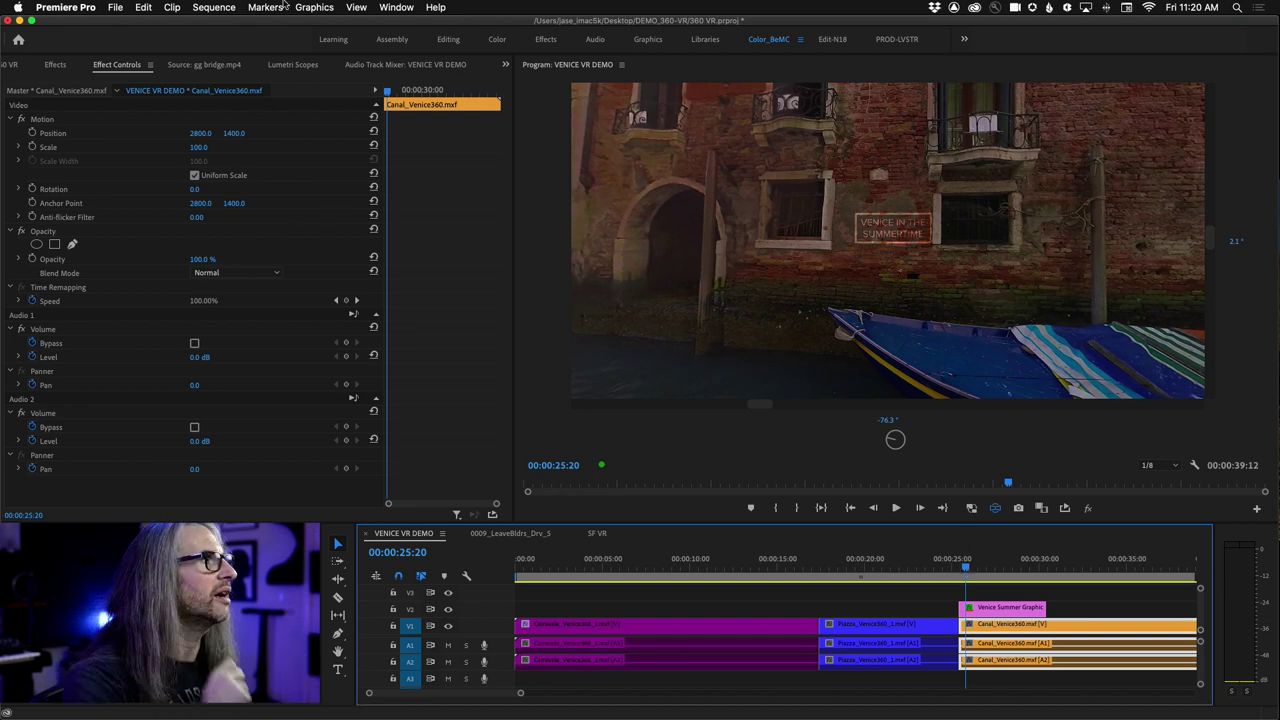
Step: Switch to Finder to look through the Dropbox folder's files, and return to Premiere Pro to show the 360 VR project's items
left_click(342, 707)
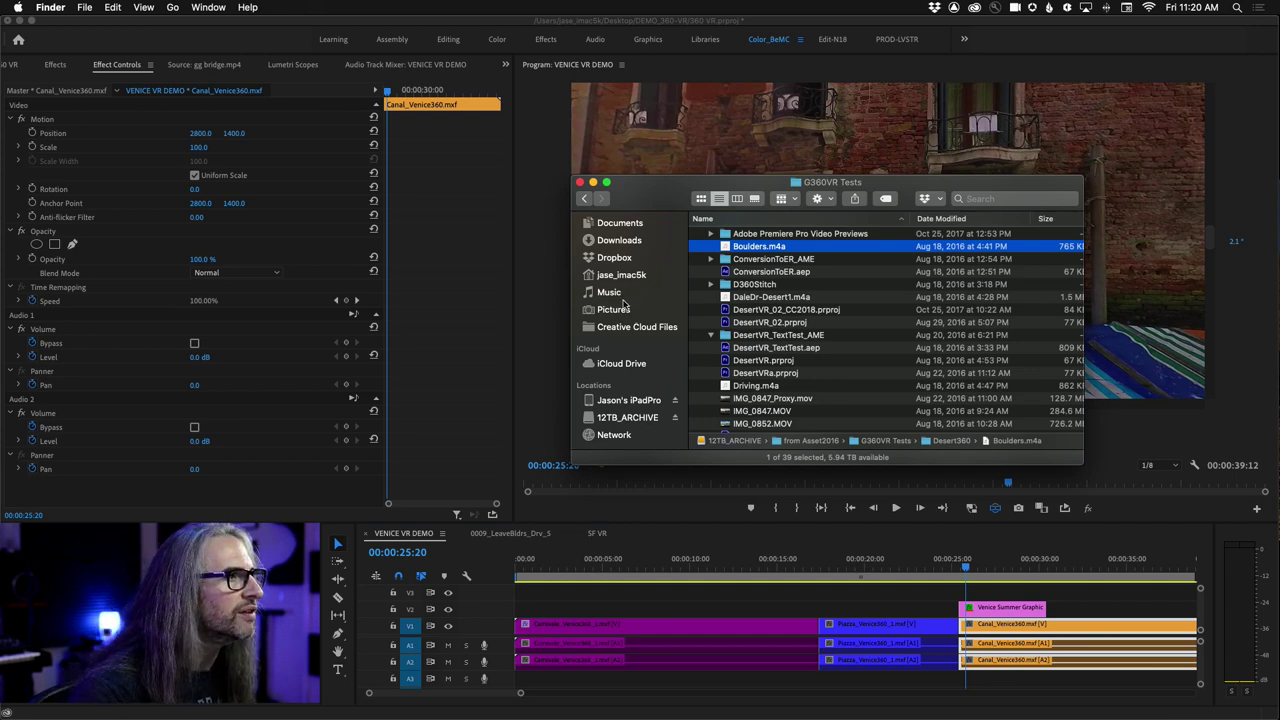
left_click(614, 257)
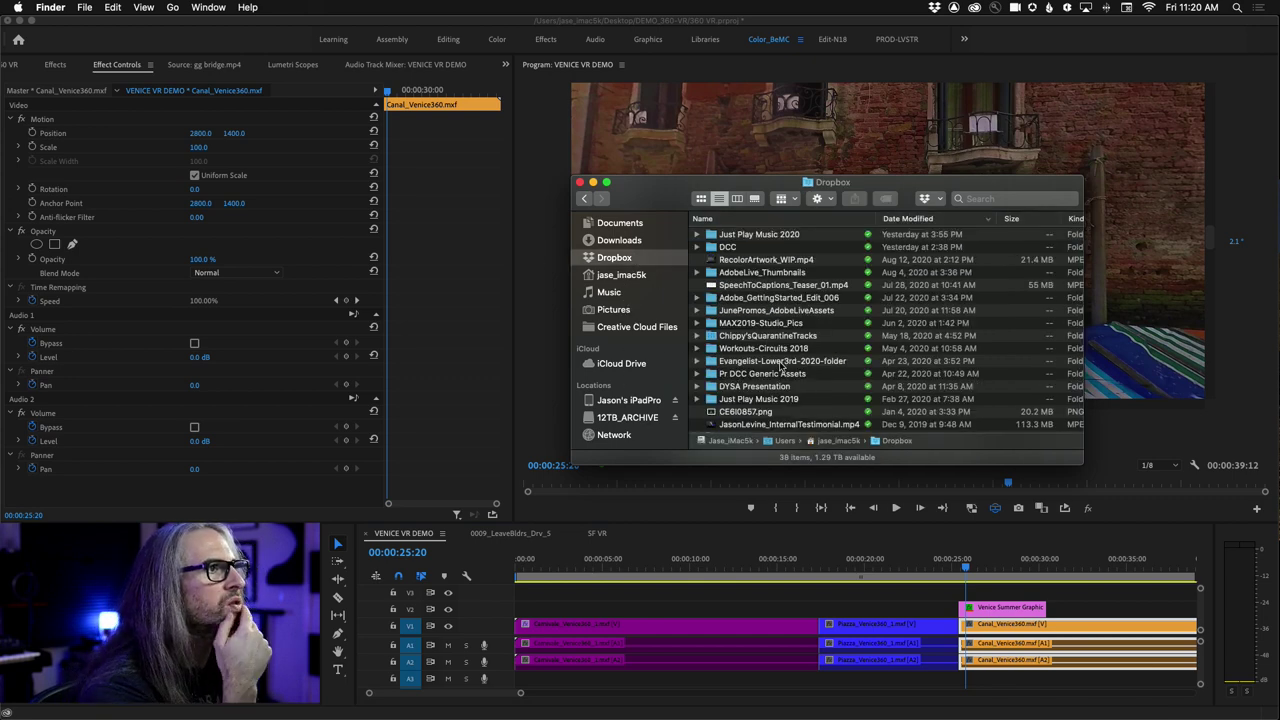
scroll(785, 370, "down", 5)
scroll(760, 355, "down", 2)
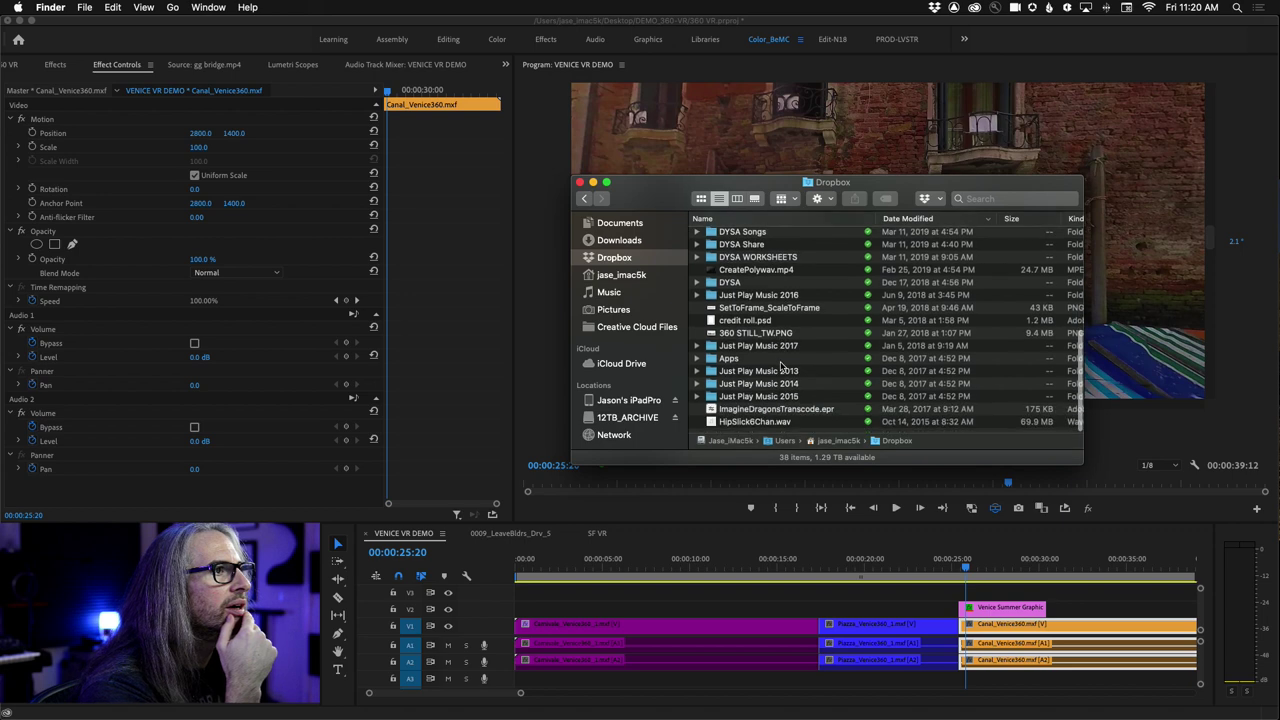
scroll(727, 338, "up", 2)
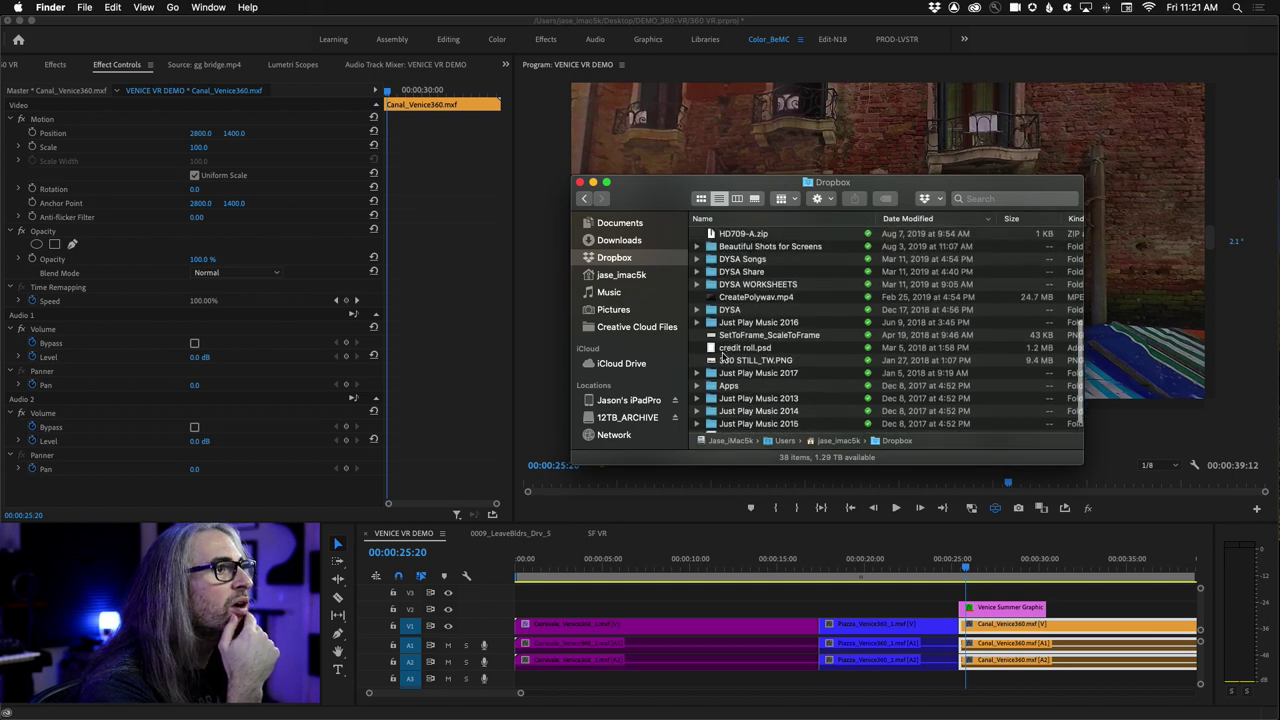
left_click(8, 68)
left_click(8, 68)
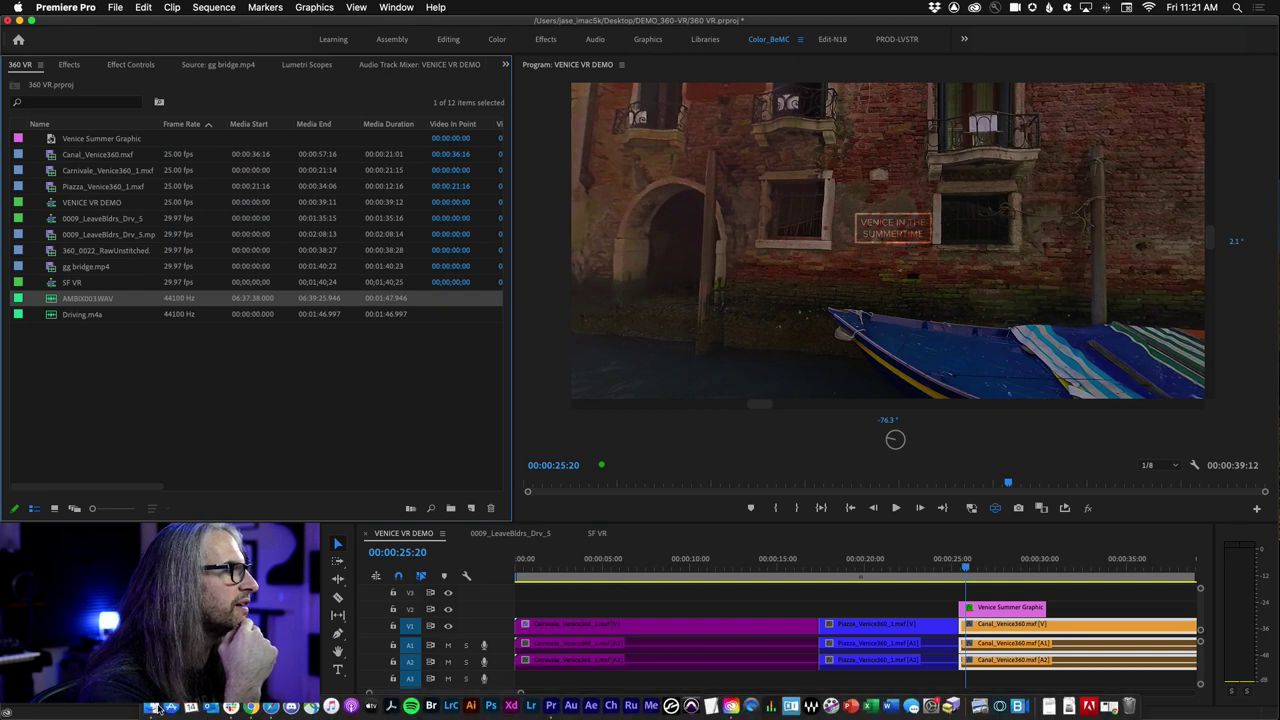
Step: Import 360 STILL_TW.PNG from the Dropbox folder in Finder into the 360 VR project and return to Premiere Pro
left_click(151, 711)
scroll(727, 415, "down", 2)
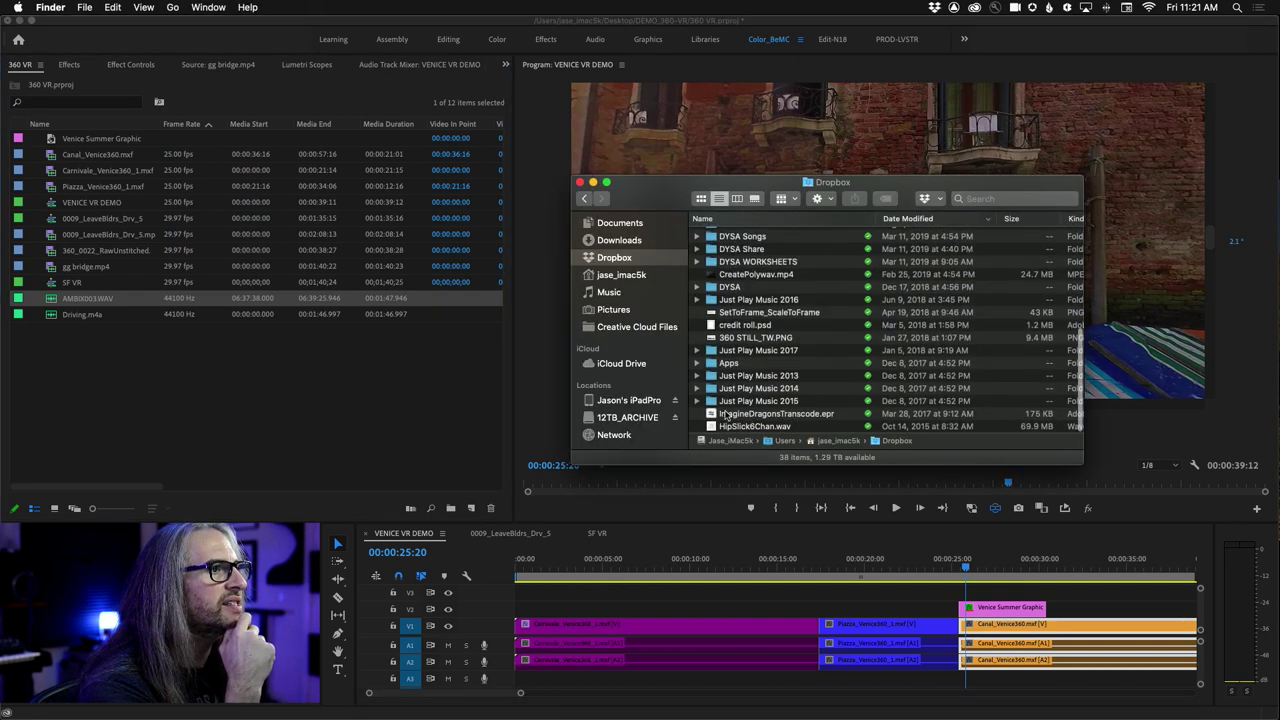
left_click_drag(710, 340, 111, 398)
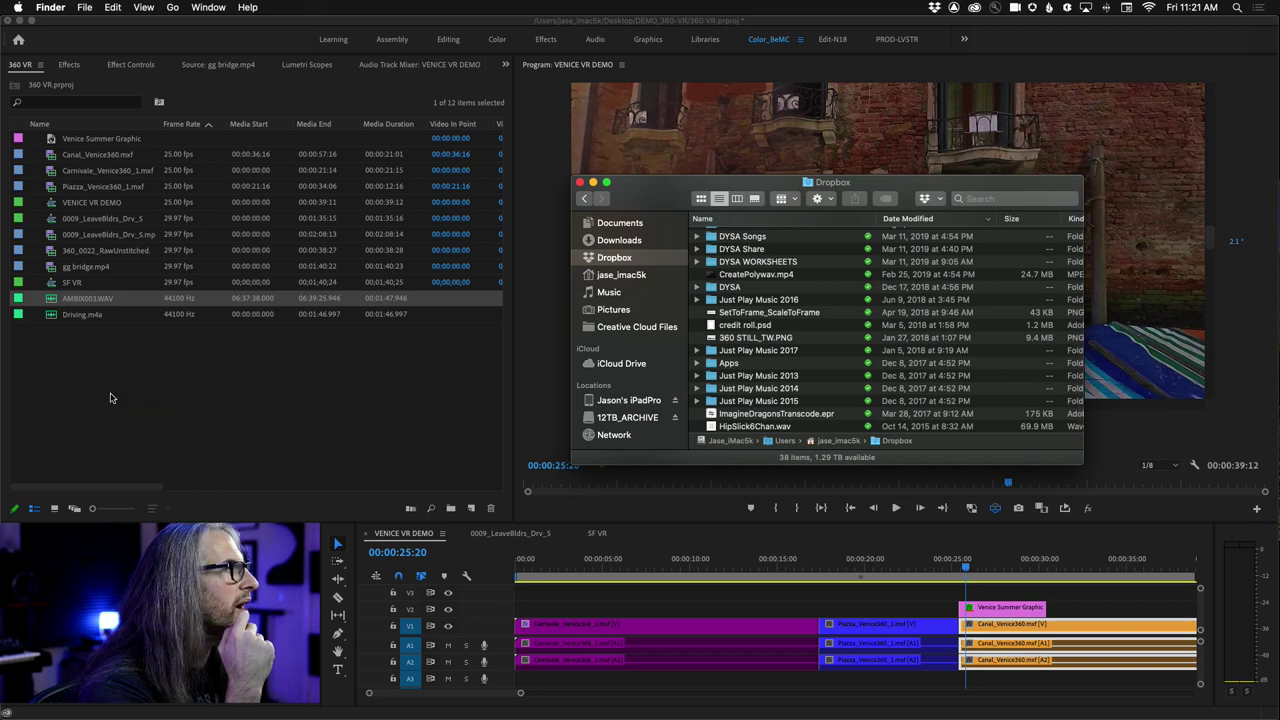
left_click(295, 404)
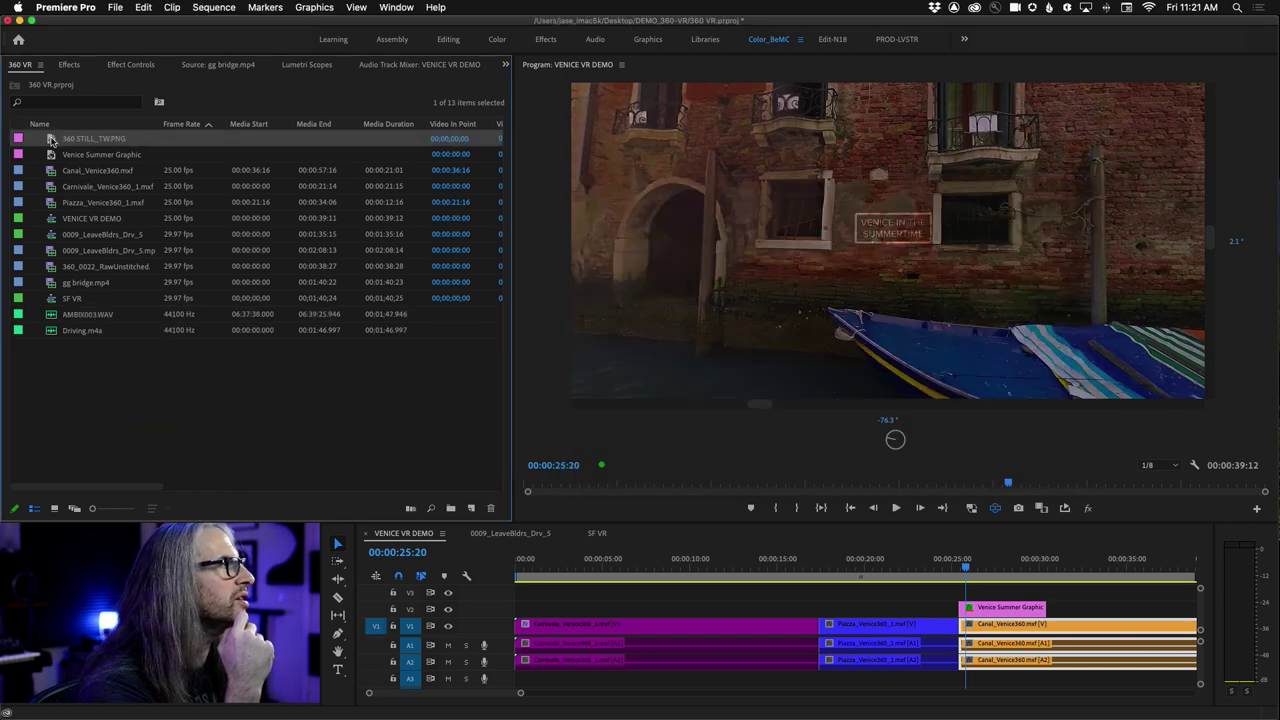
Step: Create a new sequence from the 360 STILL_TW.PNG clip
scroll(80, 135, "right", 5)
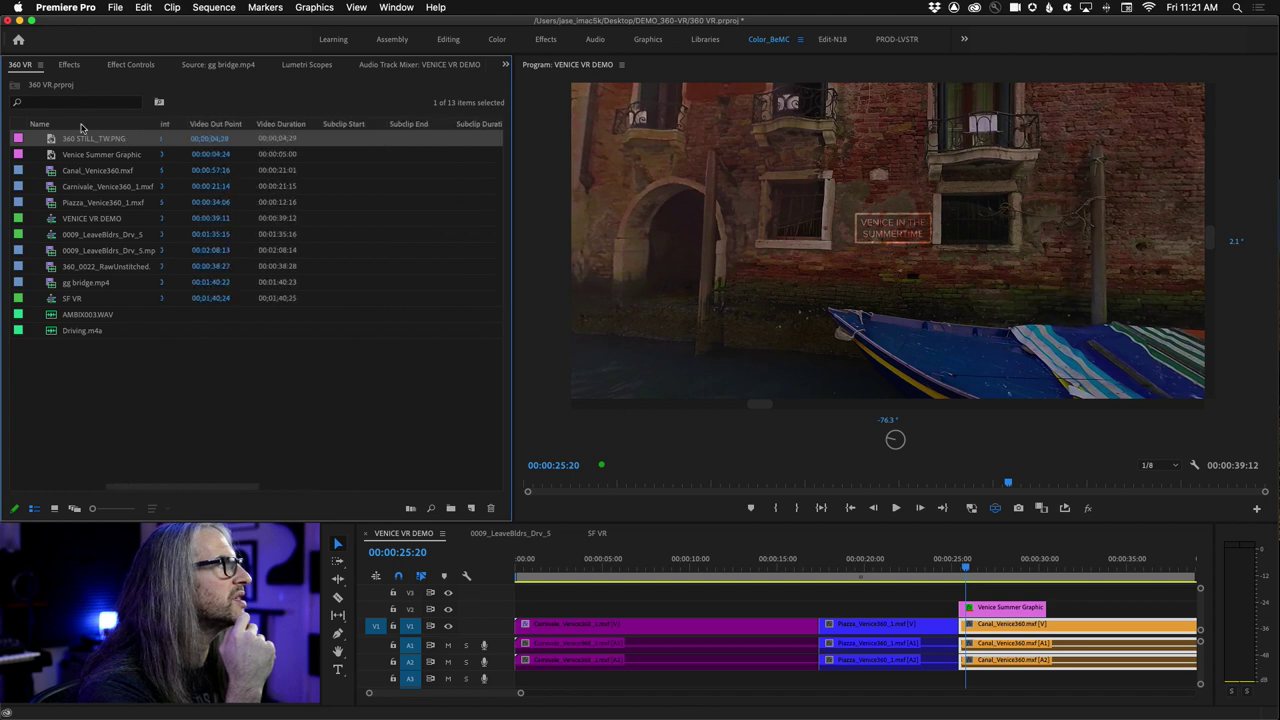
right_click(50, 140)
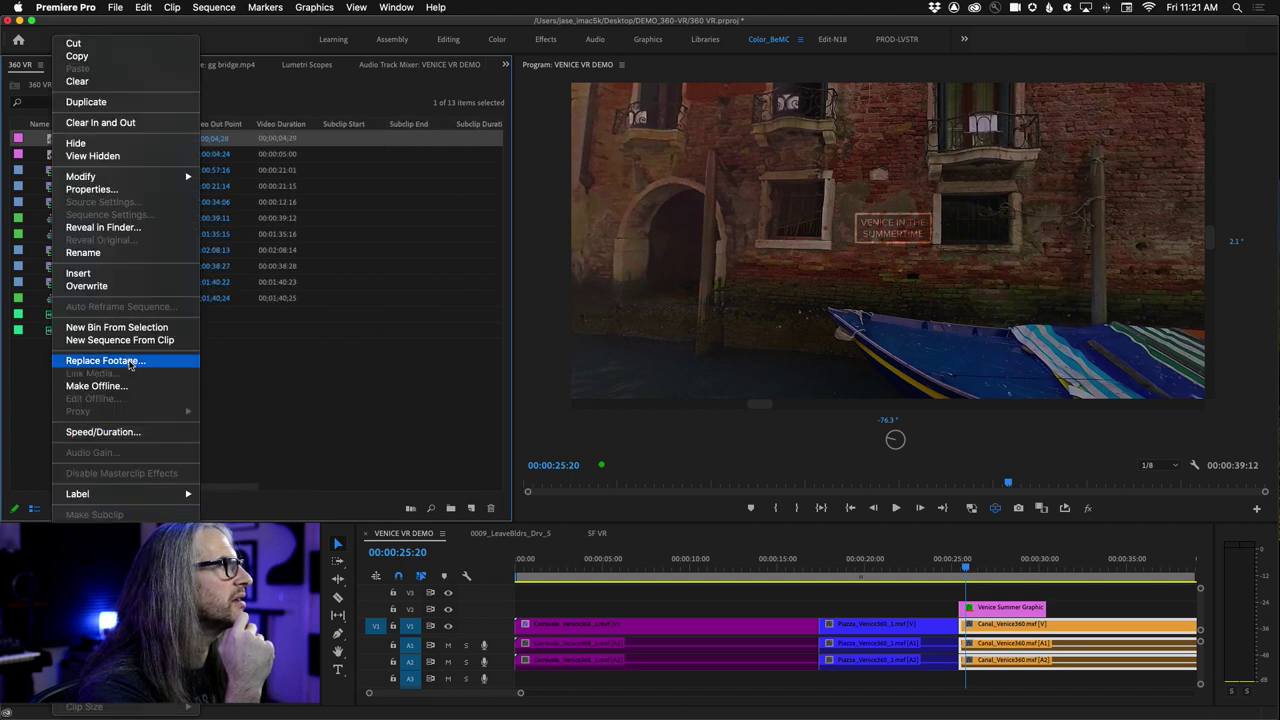
left_click(128, 341)
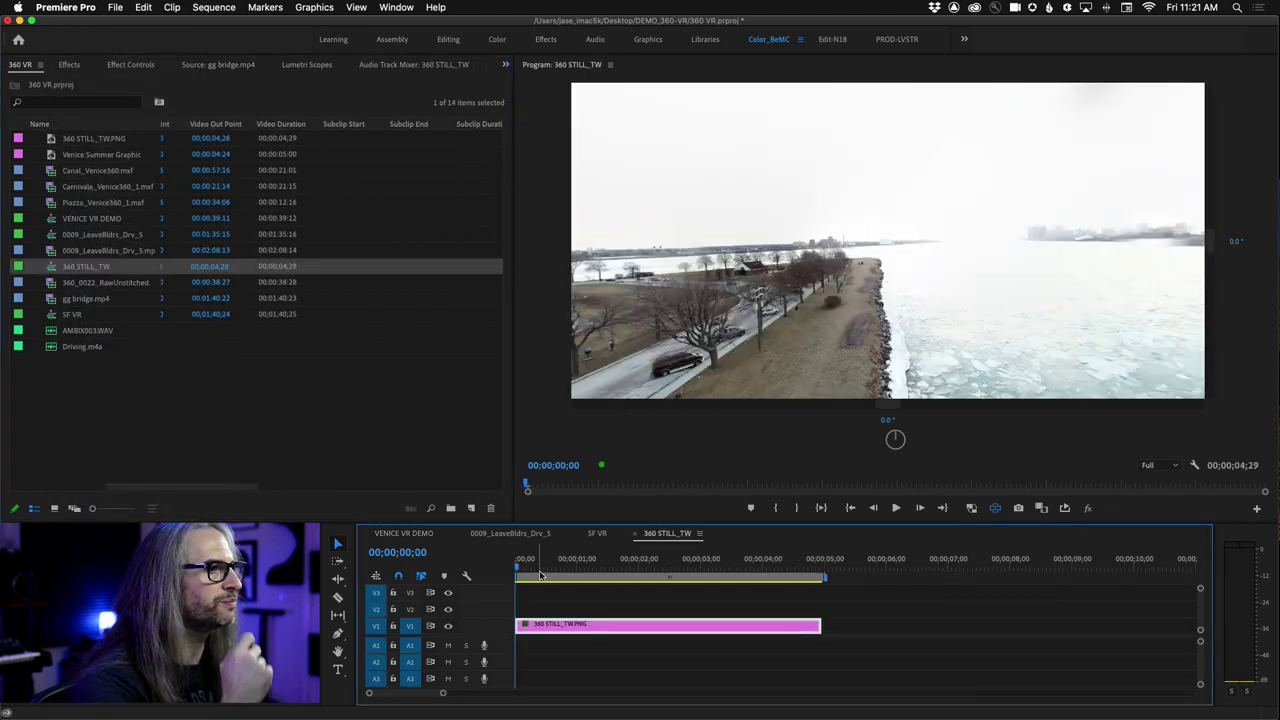
Step: Compare the still's flat and VR views, look around the icy shoreline in VR, and return to the VENICE VR DEMO sequence
left_click(995, 506)
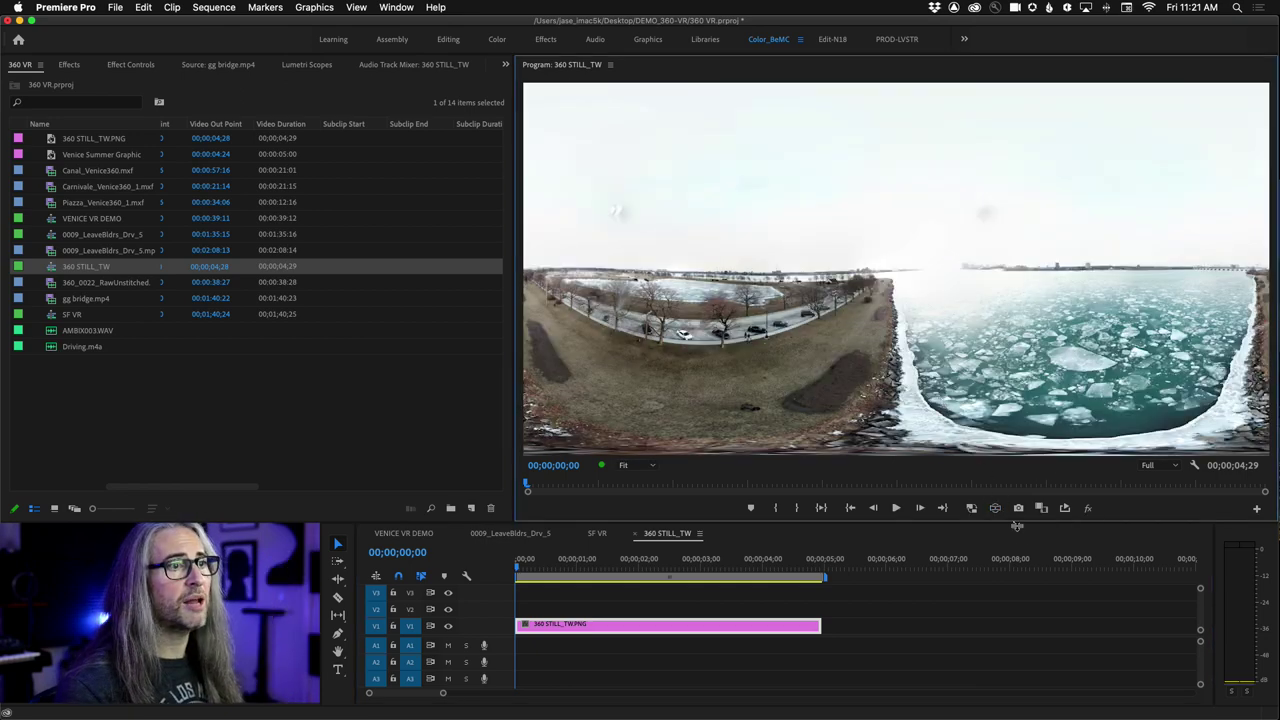
left_click(995, 508)
left_click_drag(1040, 289, 774, 272)
left_click_drag(611, 318, 739, 353)
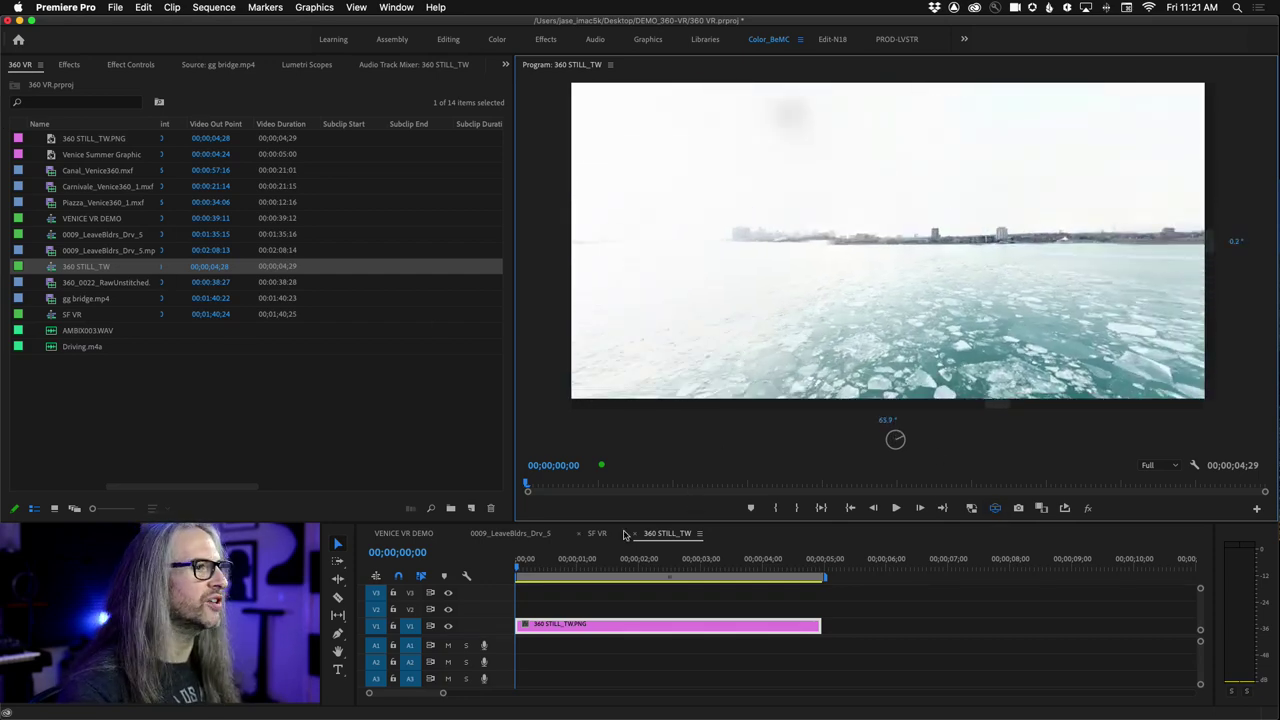
left_click(403, 533)
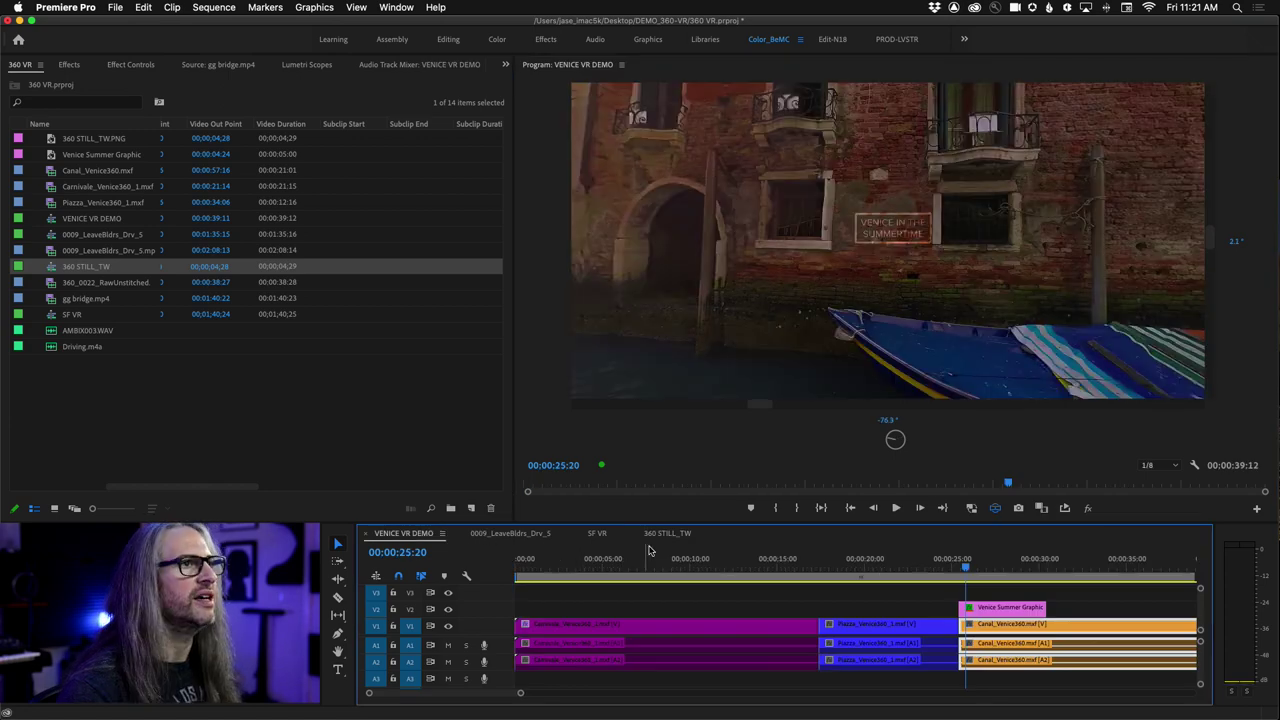
Step: Add the VR Light Leaks transition at the cut between the Carnivale_Venice360_1 and Piazza_Venice360_1 clips on V1
left_click(783, 487)
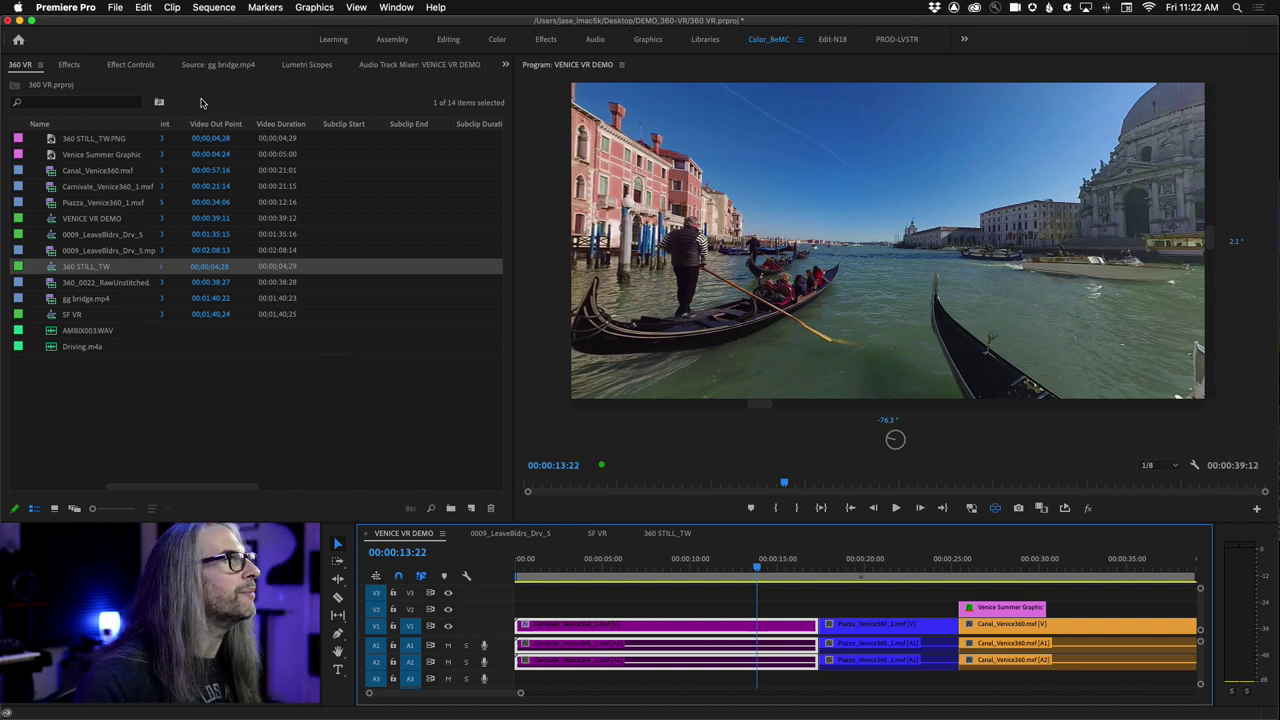
left_click(120, 64)
key("shift+7")
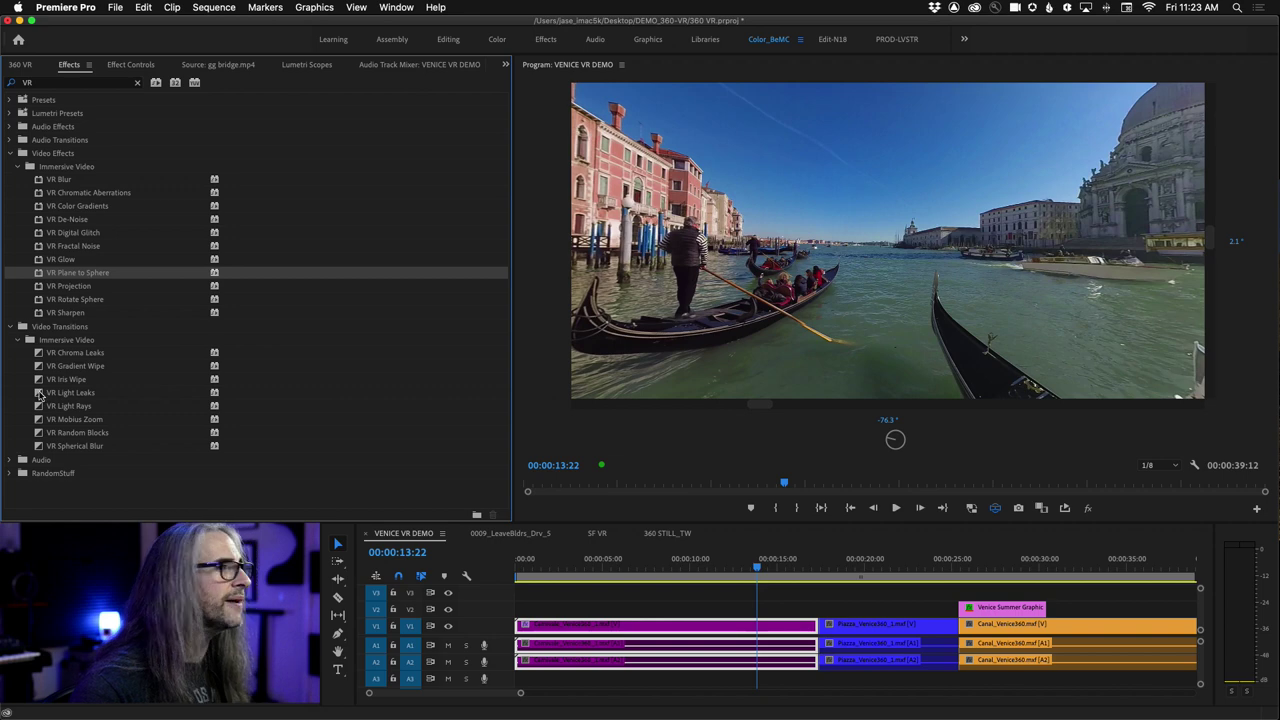
left_click(42, 393)
left_click_drag(551, 480, 822, 629)
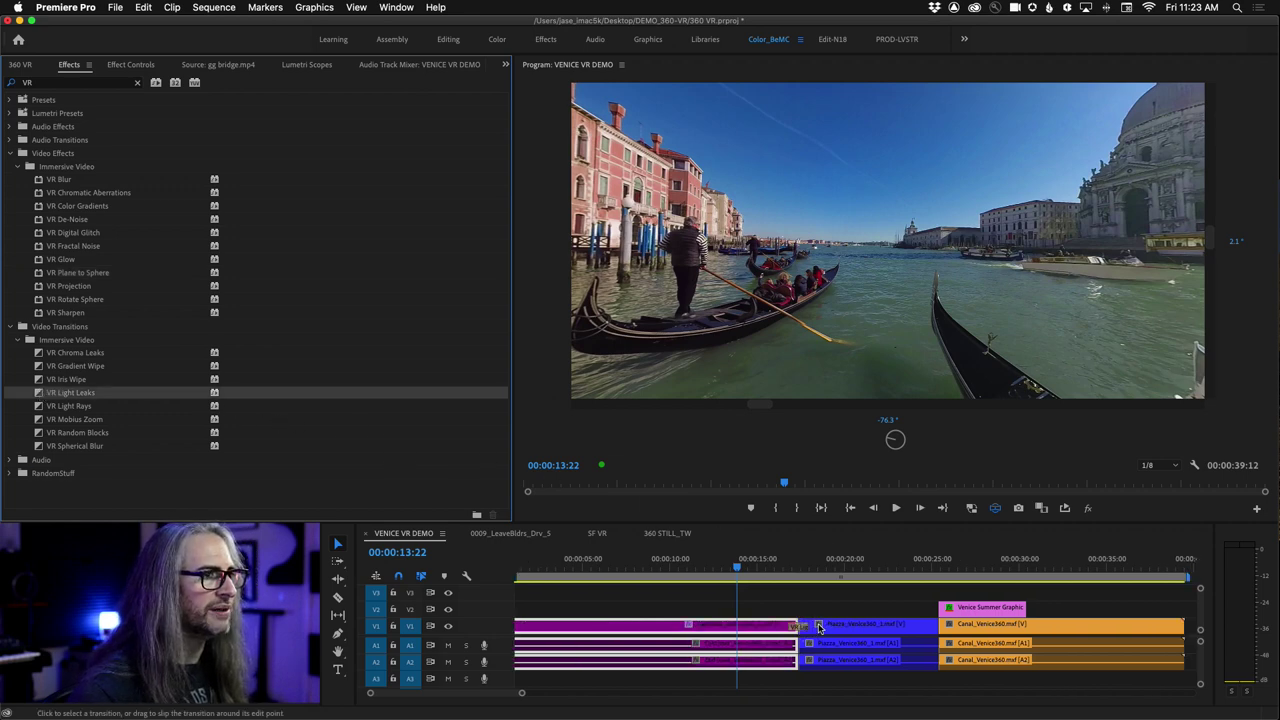
Step: Play through the VR Light Leaks transition and enlarge the V1 track to show the clip thumbnails
left_click(746, 569)
left_click_drag(746, 569, 784, 570)
key("space")
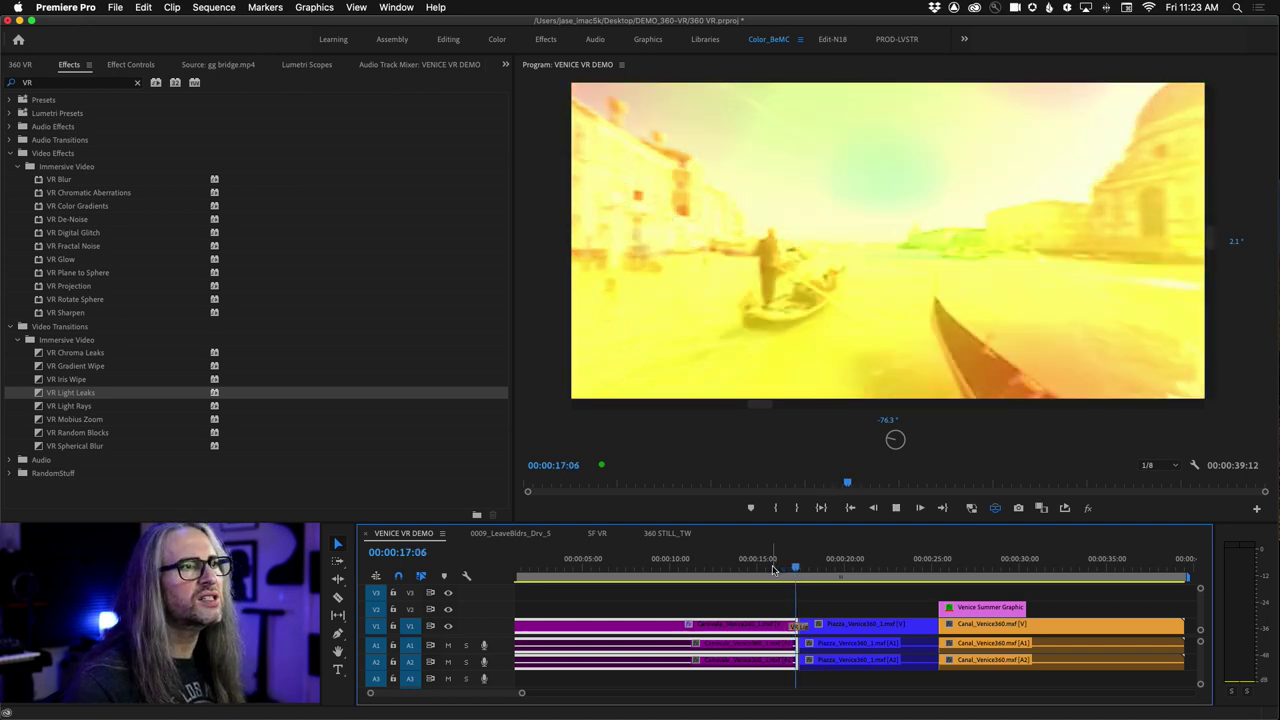
left_click(769, 558)
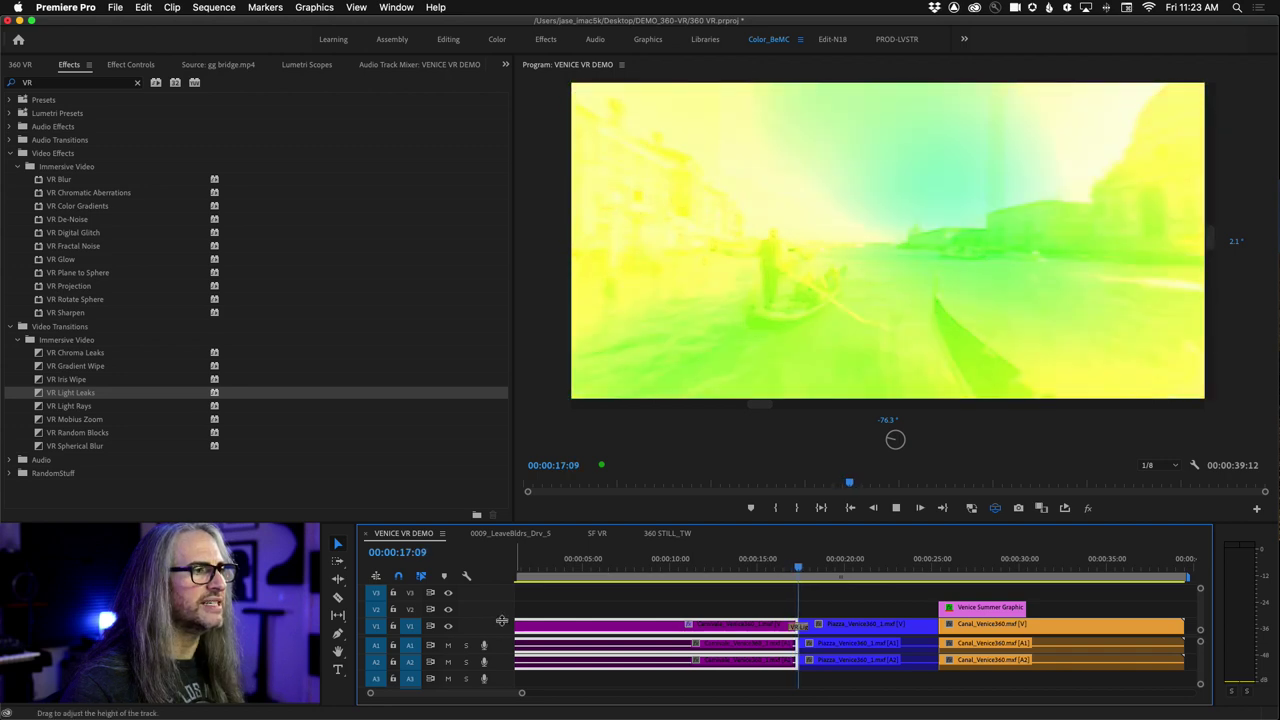
scroll(492, 626, "up", 5)
key("space")
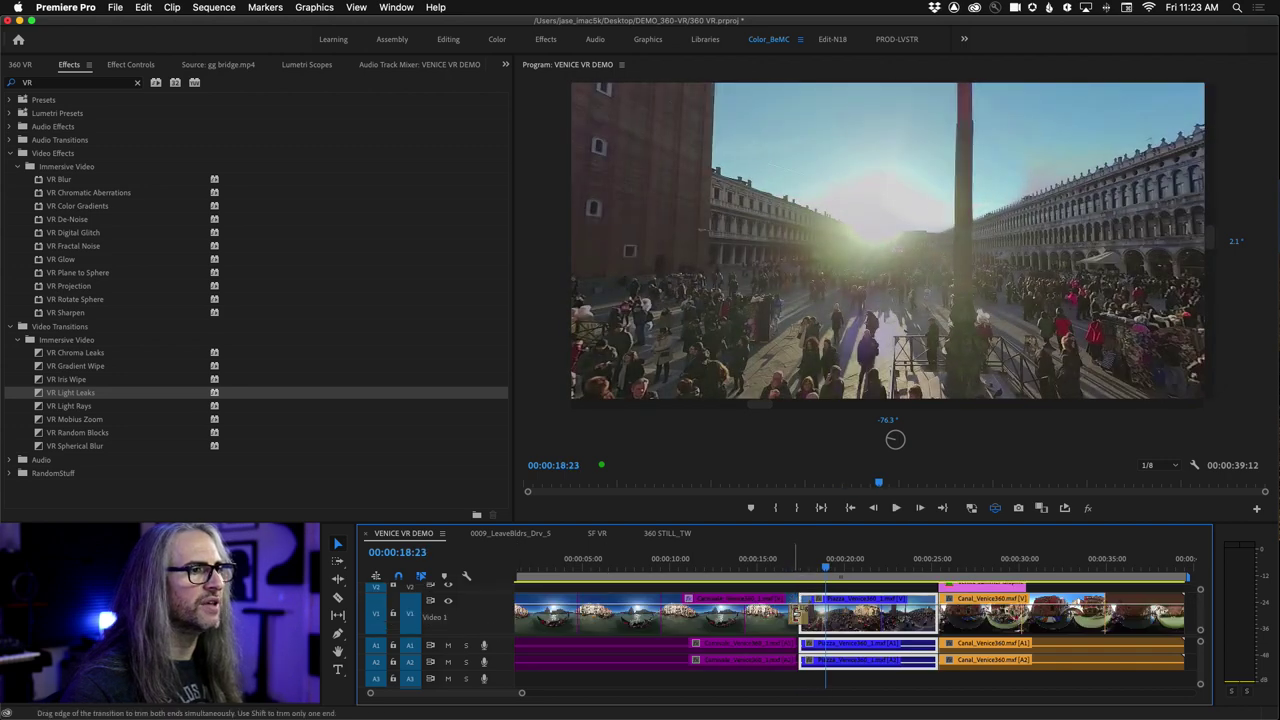
Step: Lengthen the VR Light Leaks transition, scrub across it, and trim it back to start near 00:00:16:01
left_click_drag(797, 610, 758, 610)
left_click(828, 567)
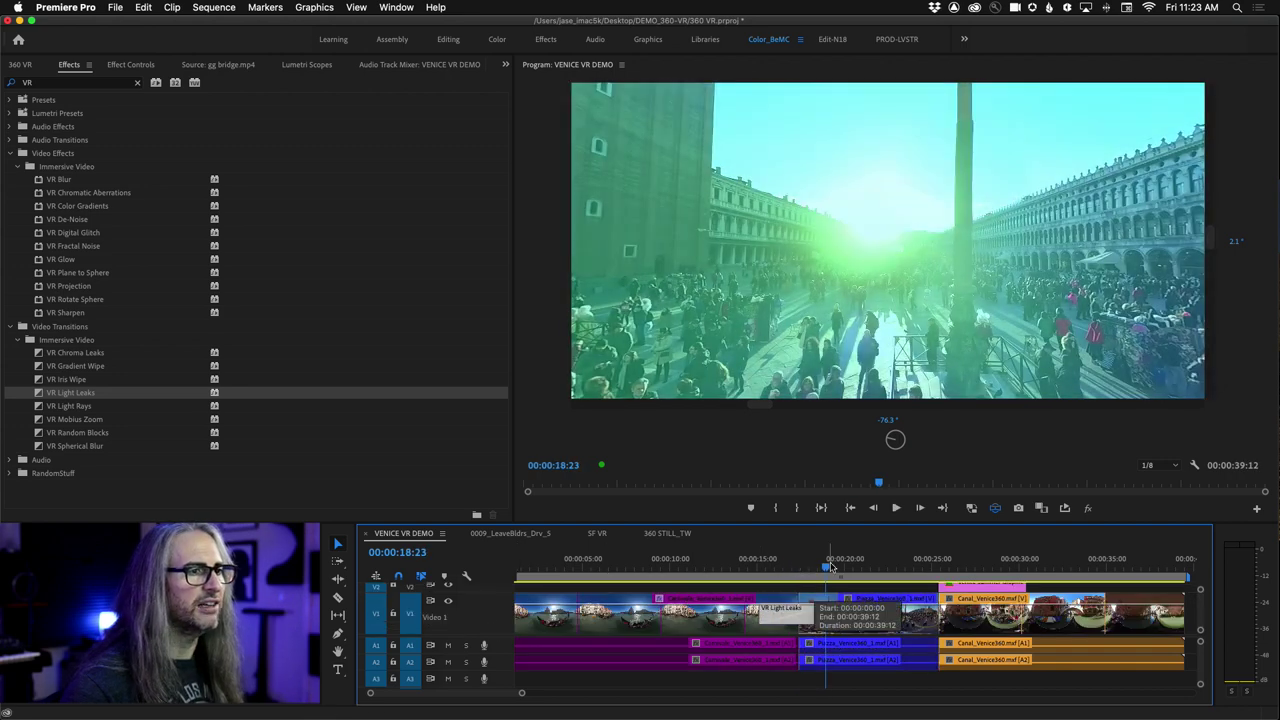
left_click_drag(820, 567, 735, 567)
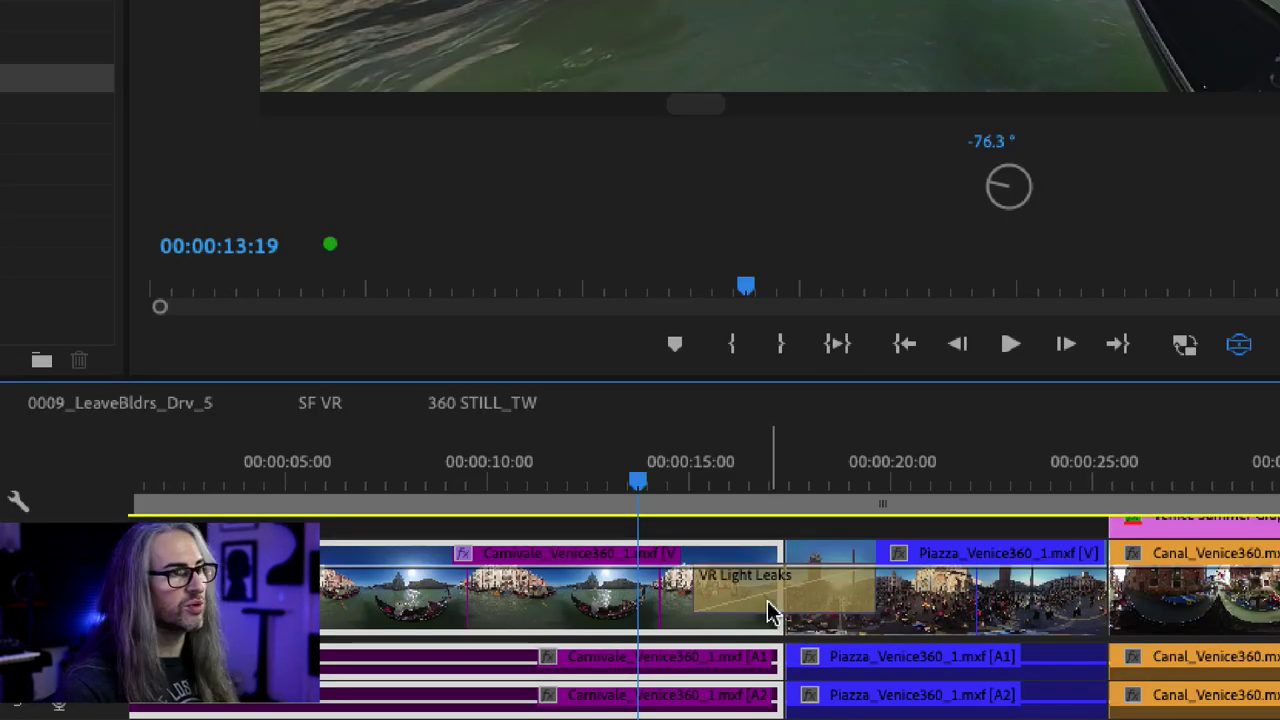
left_click(770, 612)
left_click_drag(698, 588, 775, 568)
left_click(774, 484)
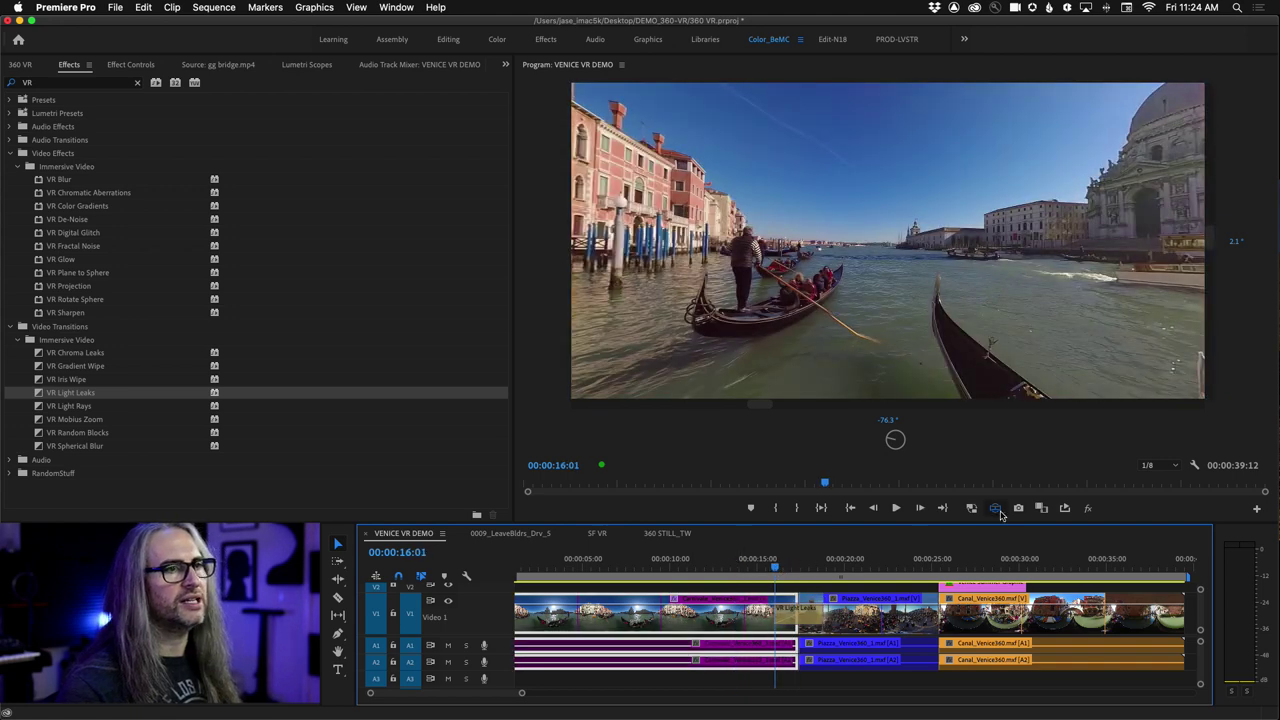
Step: Switch the program view from VR to flat at 00:00:16:00 and delete the VR Light Leaks transition
left_click(995, 508)
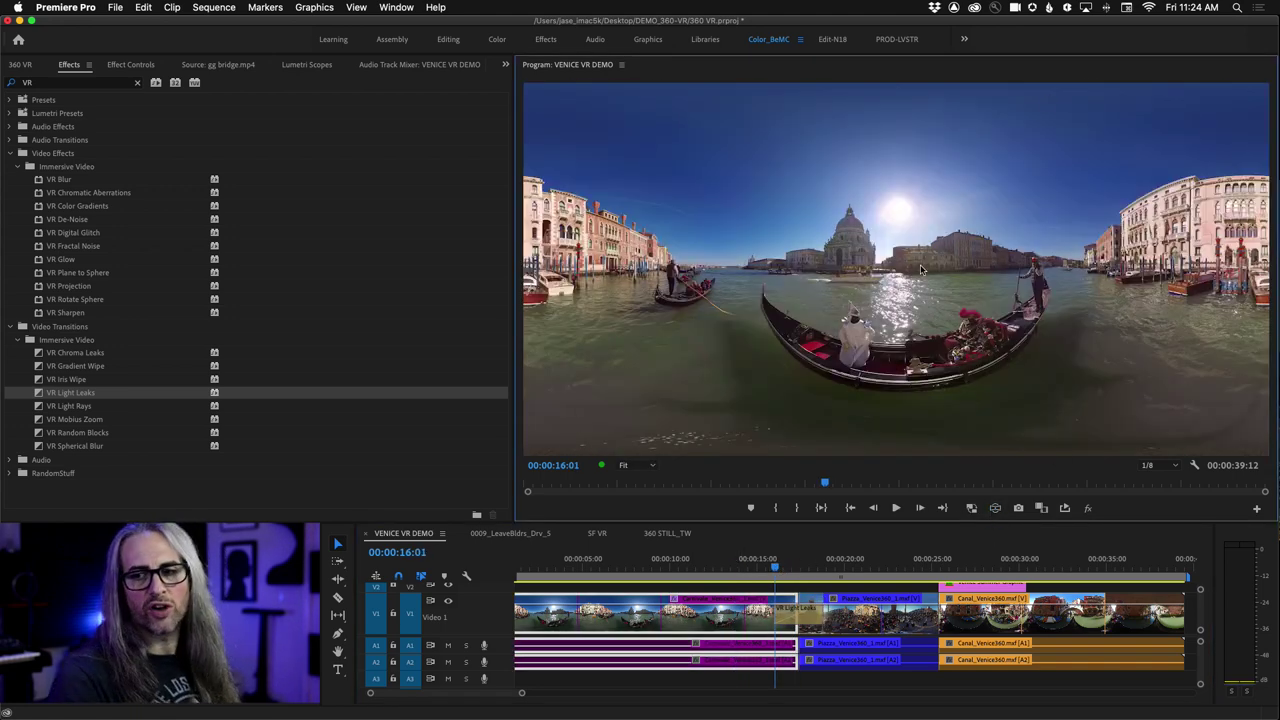
mouse_move(775, 568)
left_mouse_down()
mouse_move(831, 562)
mouse_move(775, 567)
left_mouse_up()
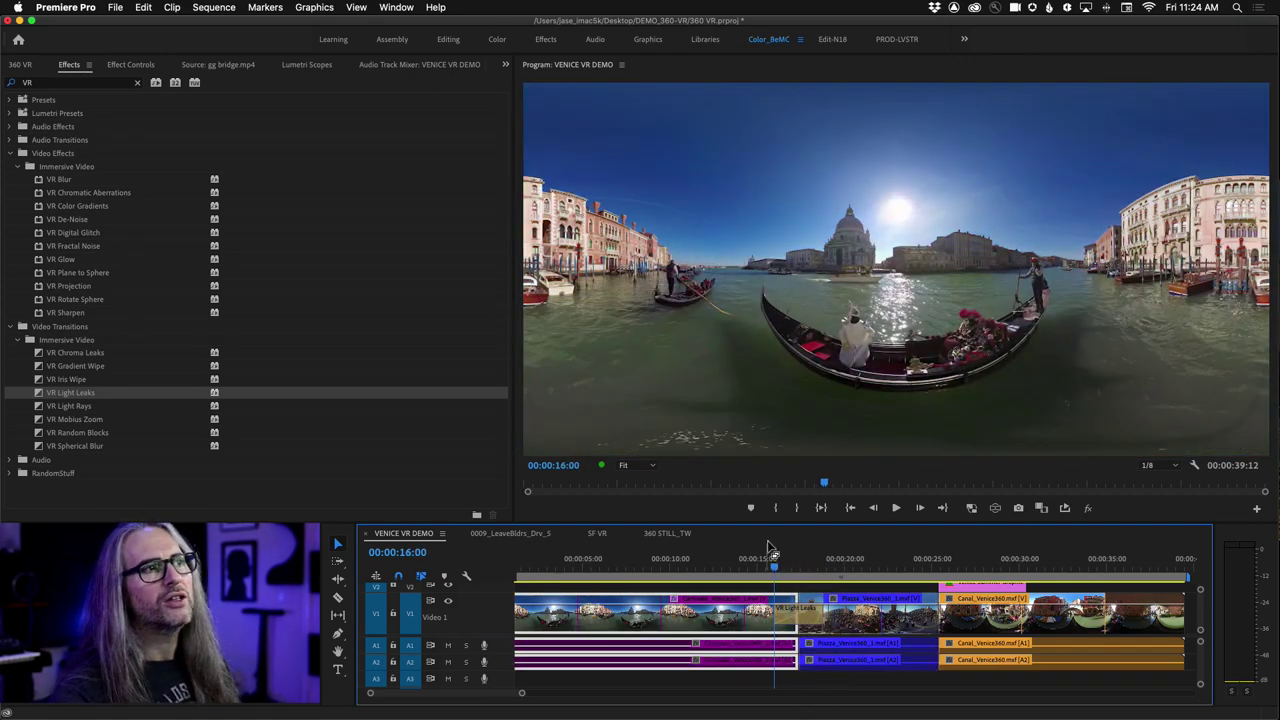
left_click(787, 607)
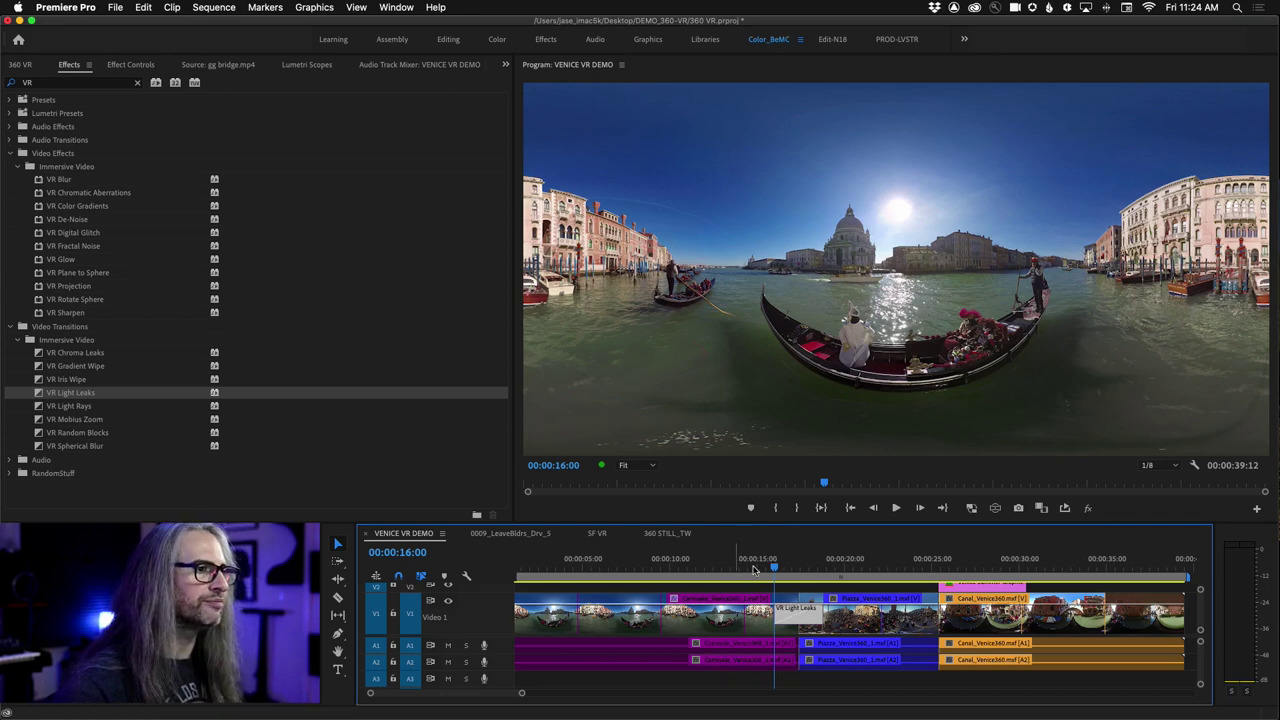
key("Delete")
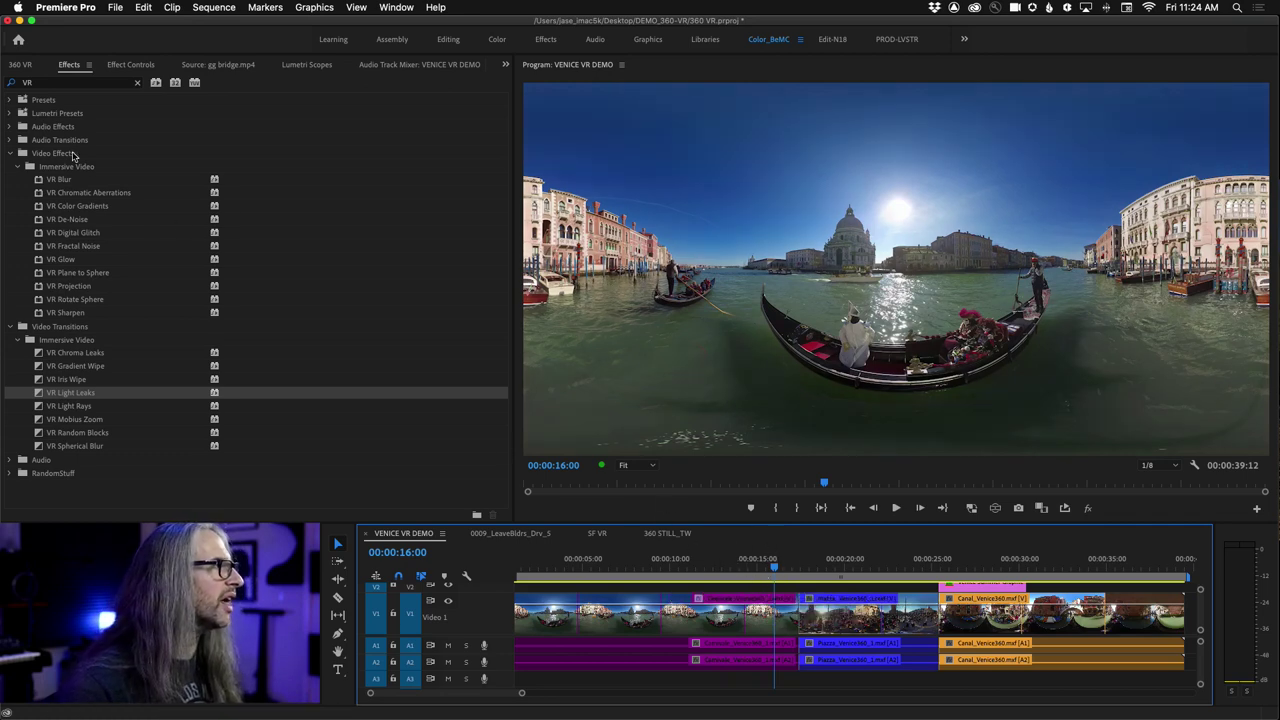
Step: Search the effects for "blur", apply Gaussian Blur to the Piazza_Venice360_1 clip, and move the playhead to 00:00:20:03
left_click(82, 83)
double_click(82, 83)
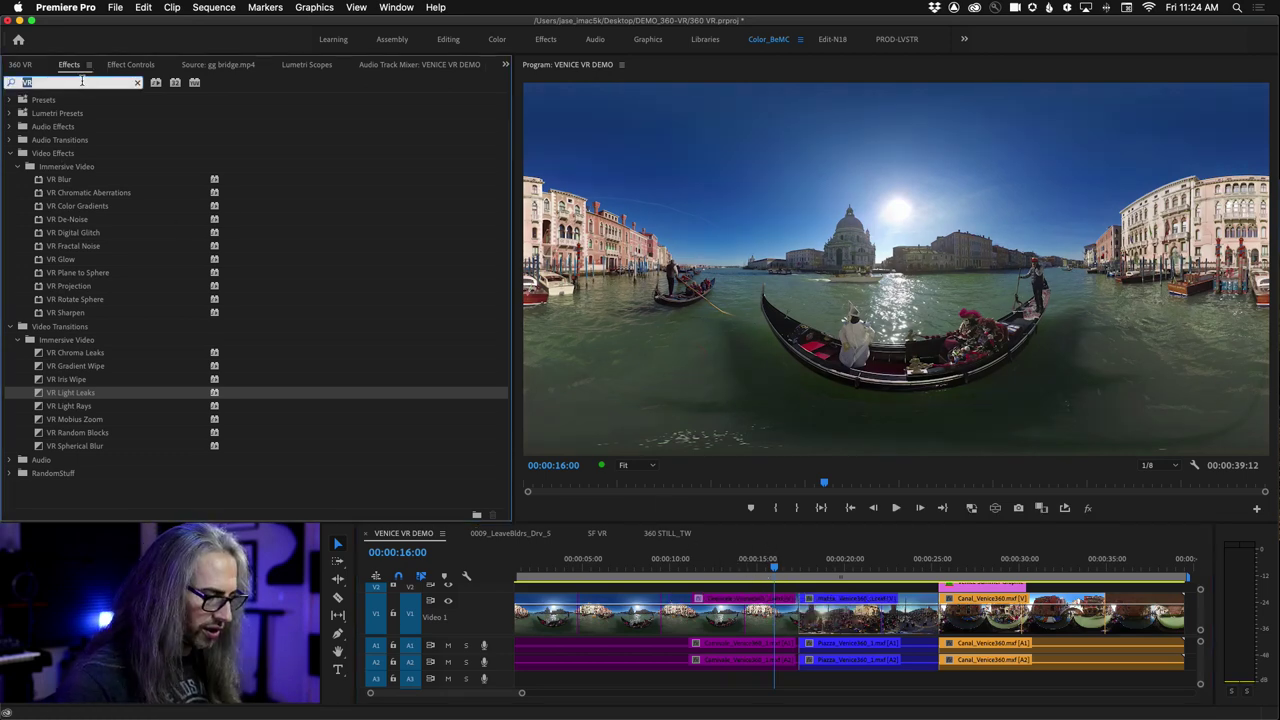
type("blur")
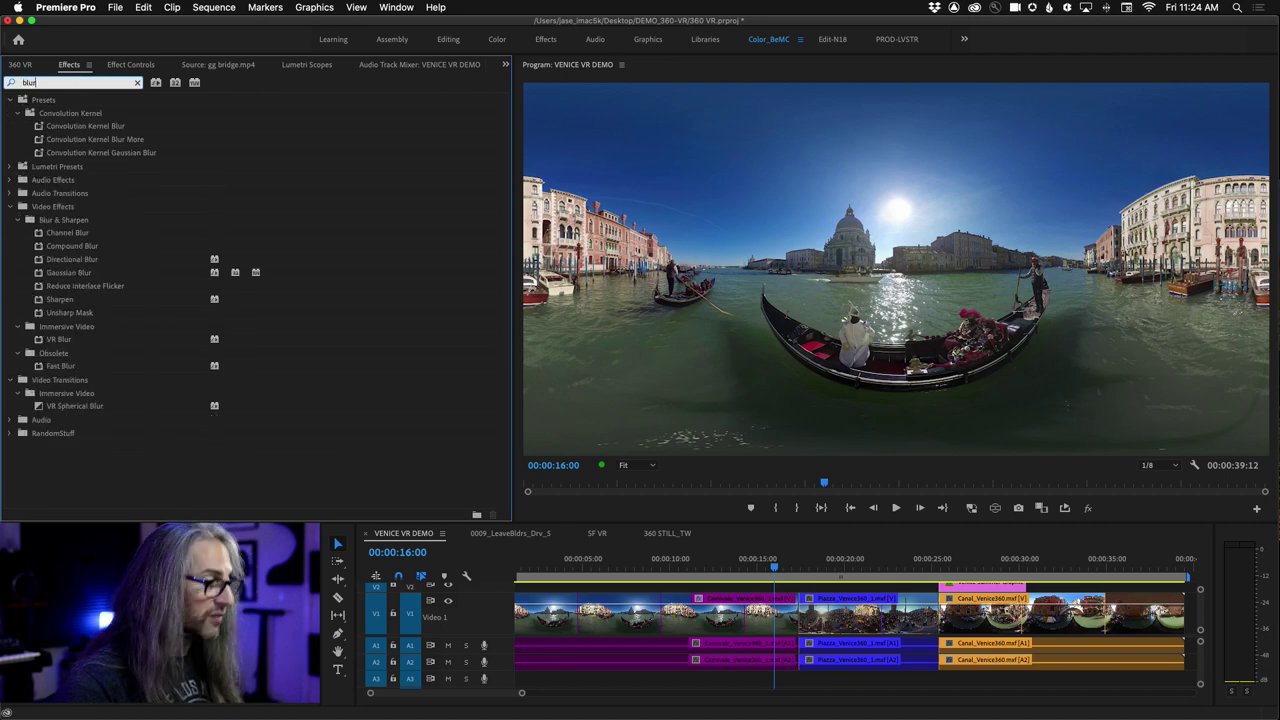
left_click(38, 273)
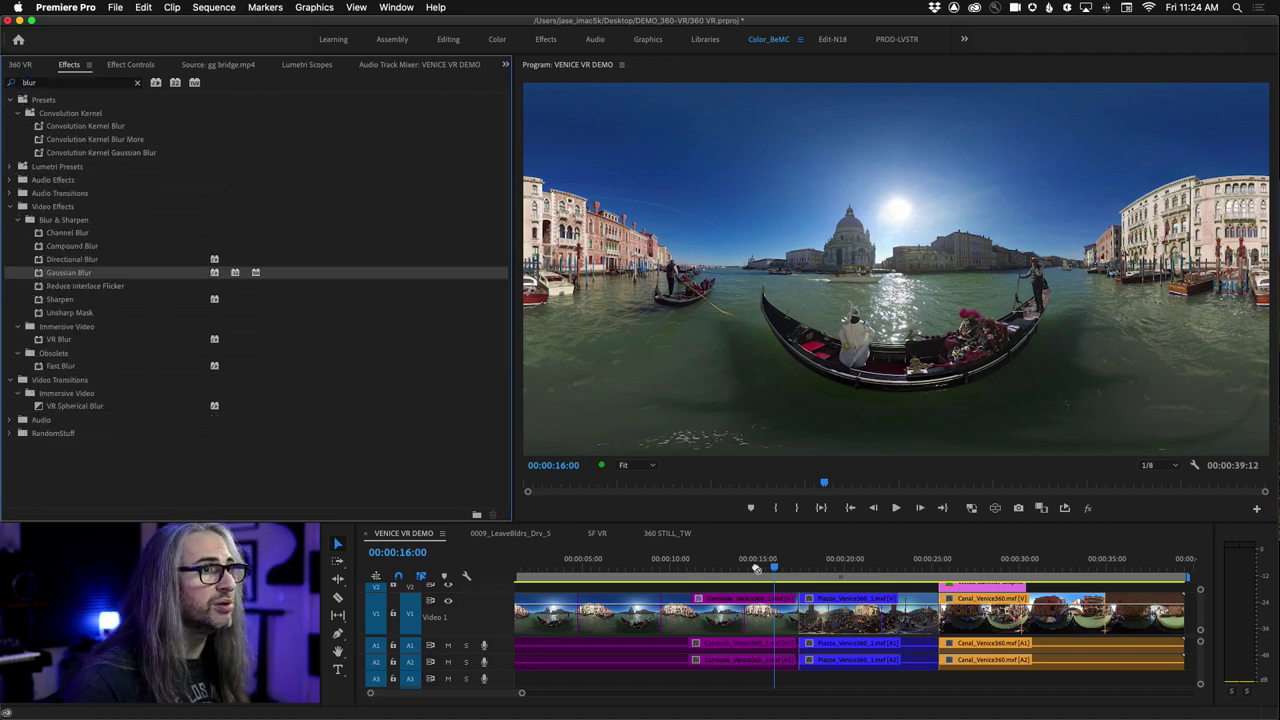
left_click_drag(781, 586, 843, 585)
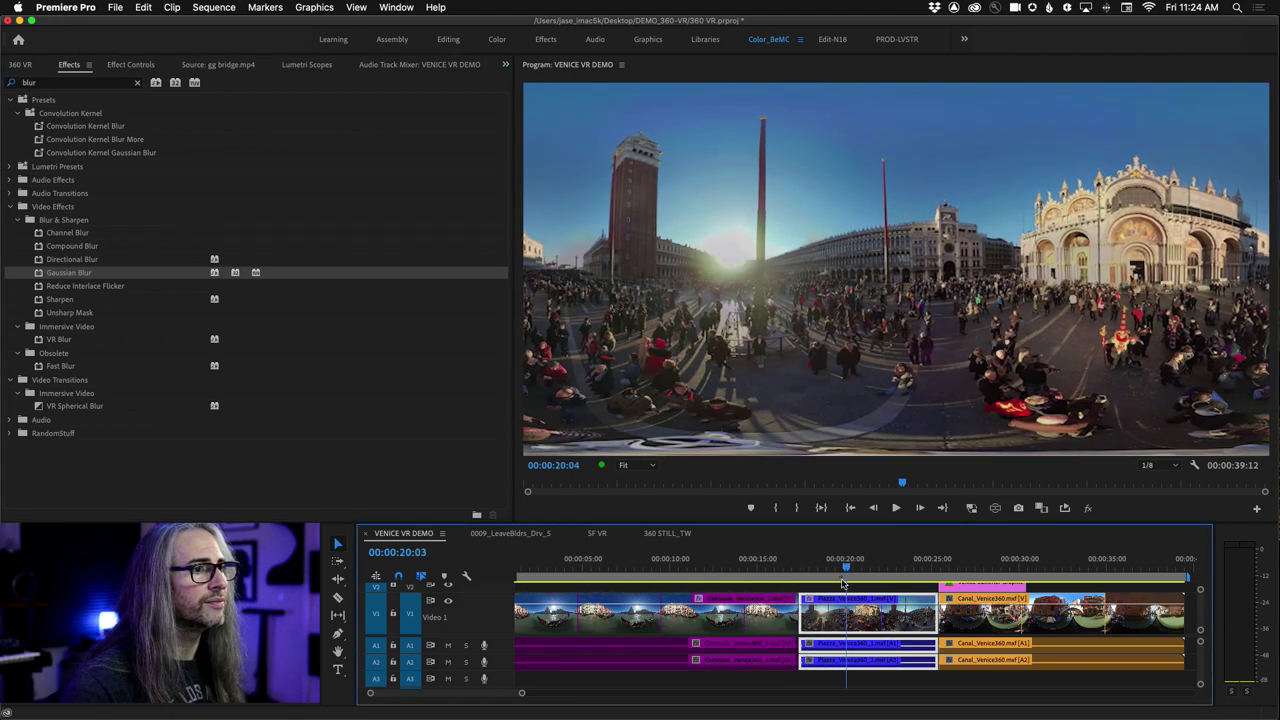
Step: Set the Piazza clip's Gaussian Blur Blurriness to 47
left_click(131, 64)
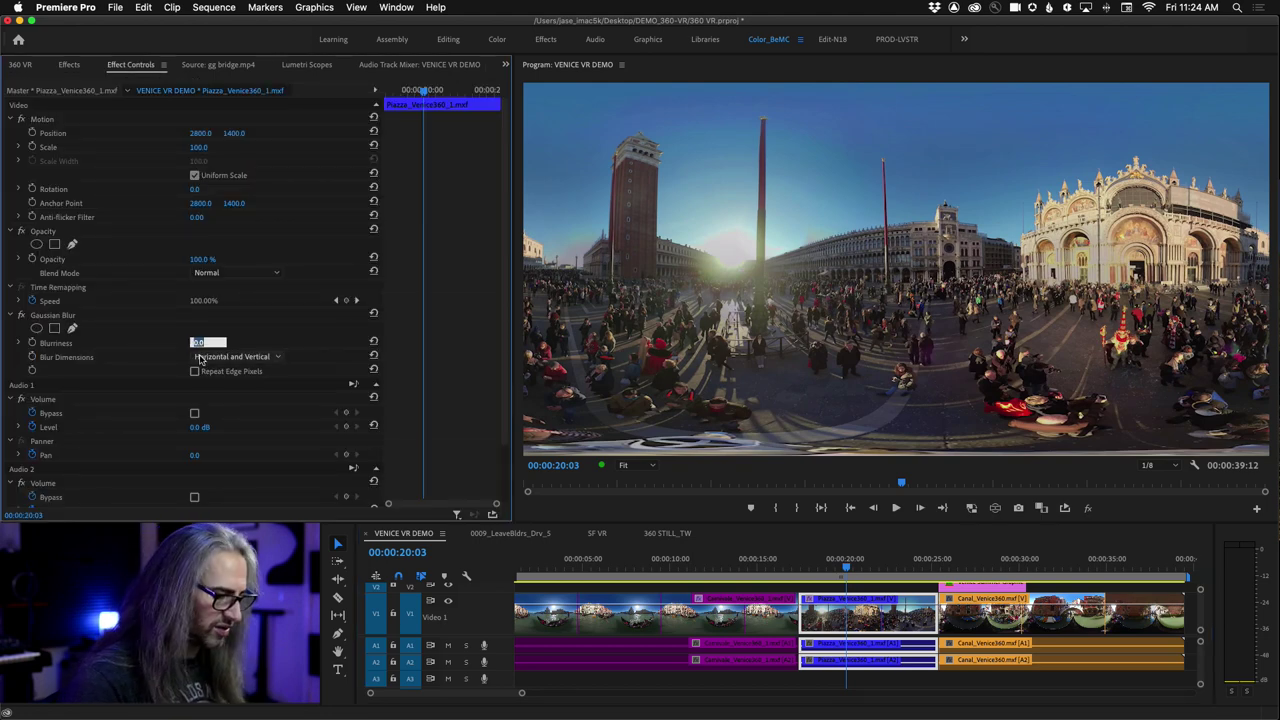
type("47")
key("Return")
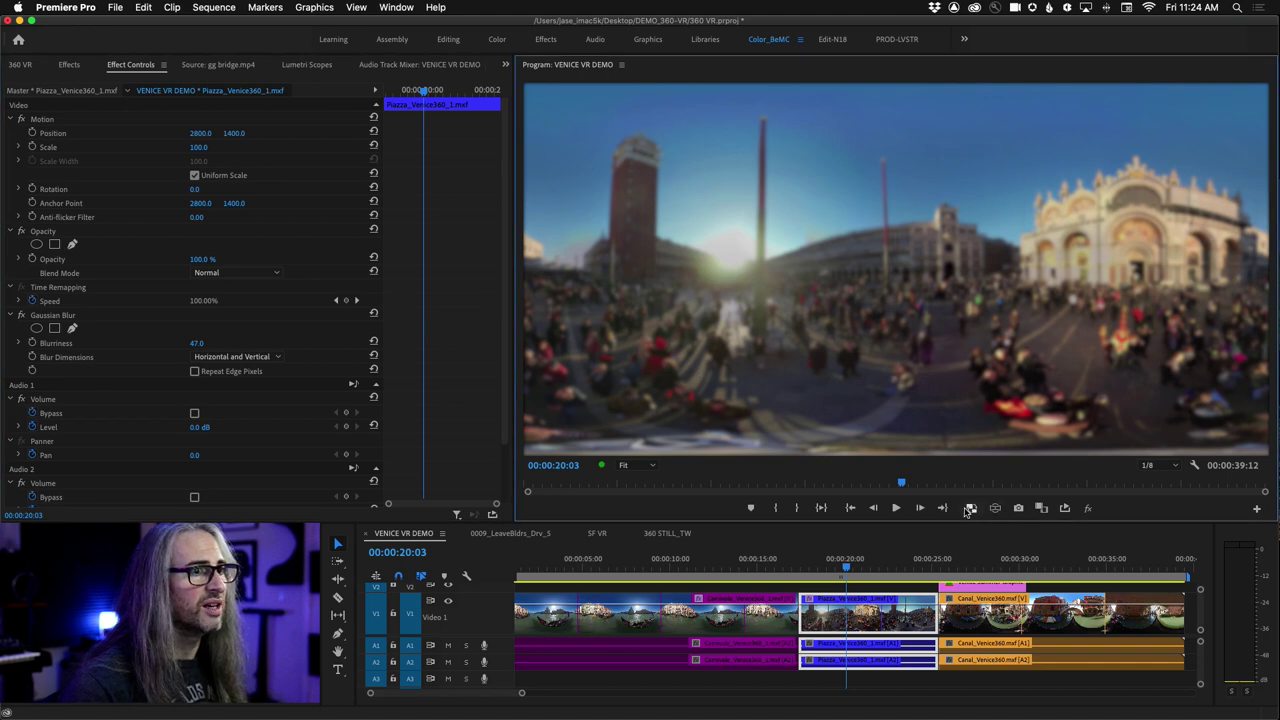
Step: Inspect the blurred piazza in VR view, looking around for the stitch seam, and reset the view before turning to the seam again
left_click(995, 510)
left_click_drag(913, 355, 714, 287)
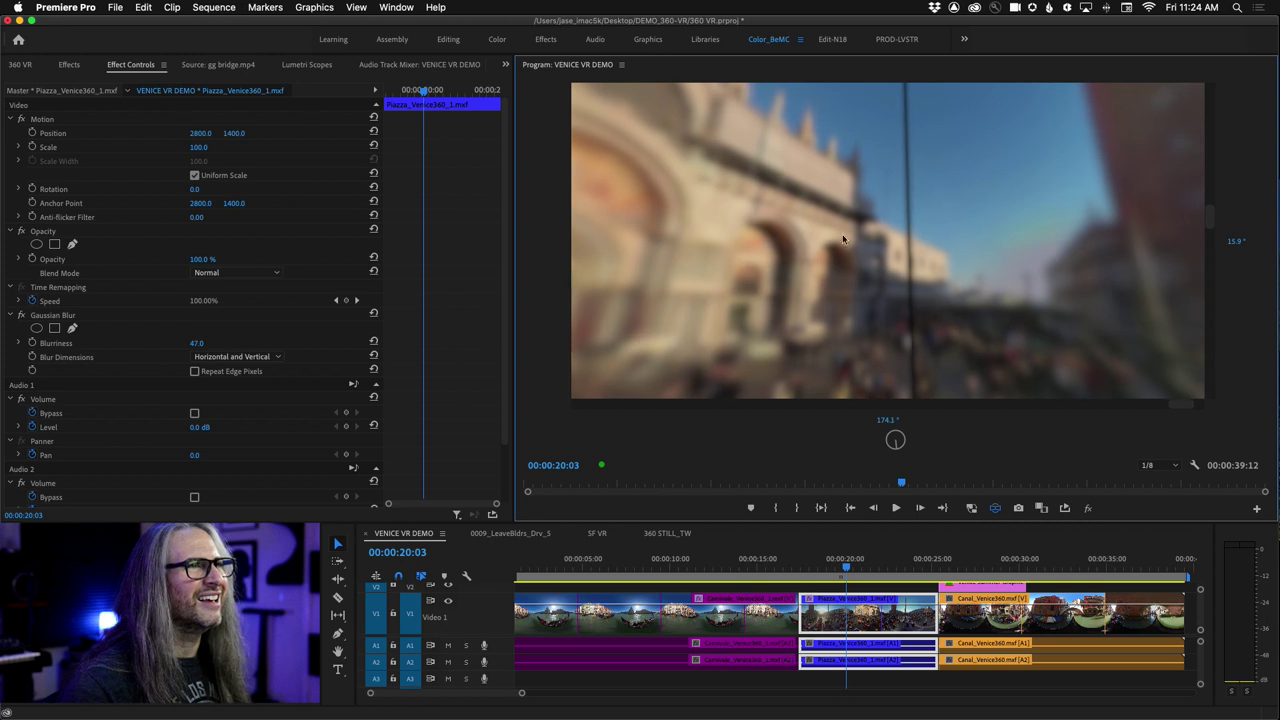
mouse_move(897, 158)
left_mouse_down()
mouse_move(900, 125)
mouse_move(899, 183)
left_mouse_up()
left_click_drag(855, 298, 917, 112)
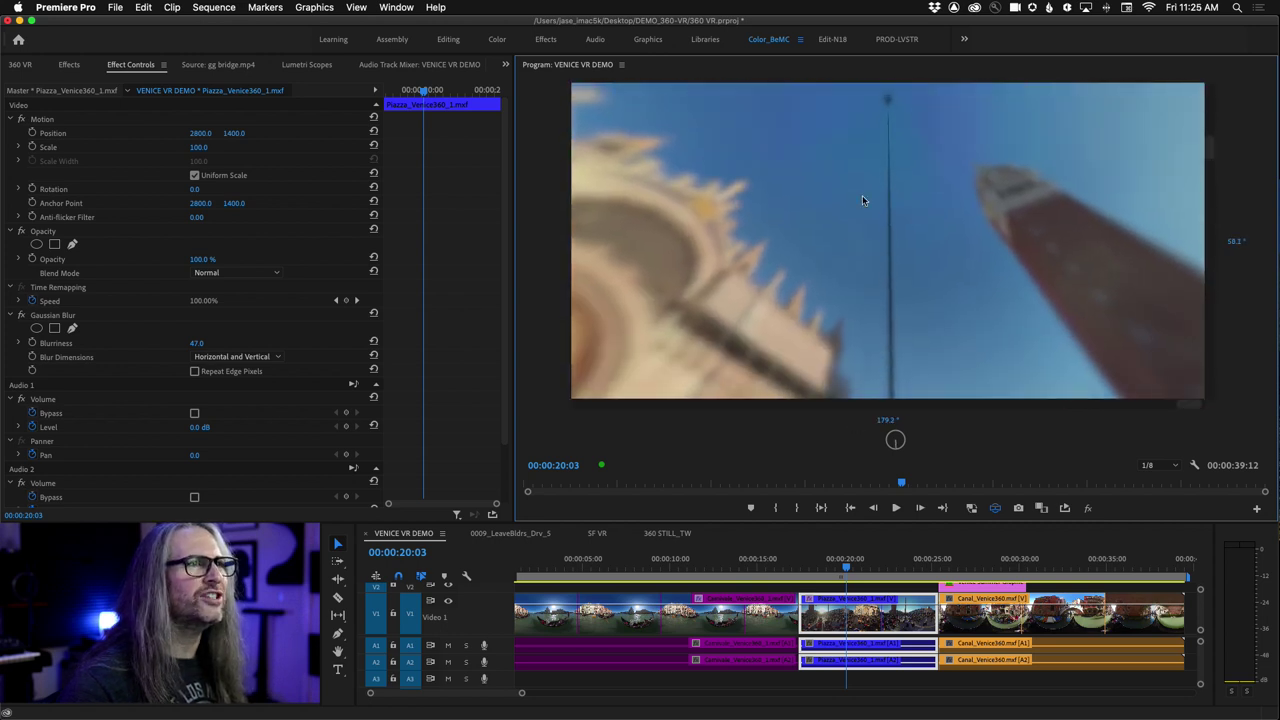
left_click_drag(862, 200, 947, 507)
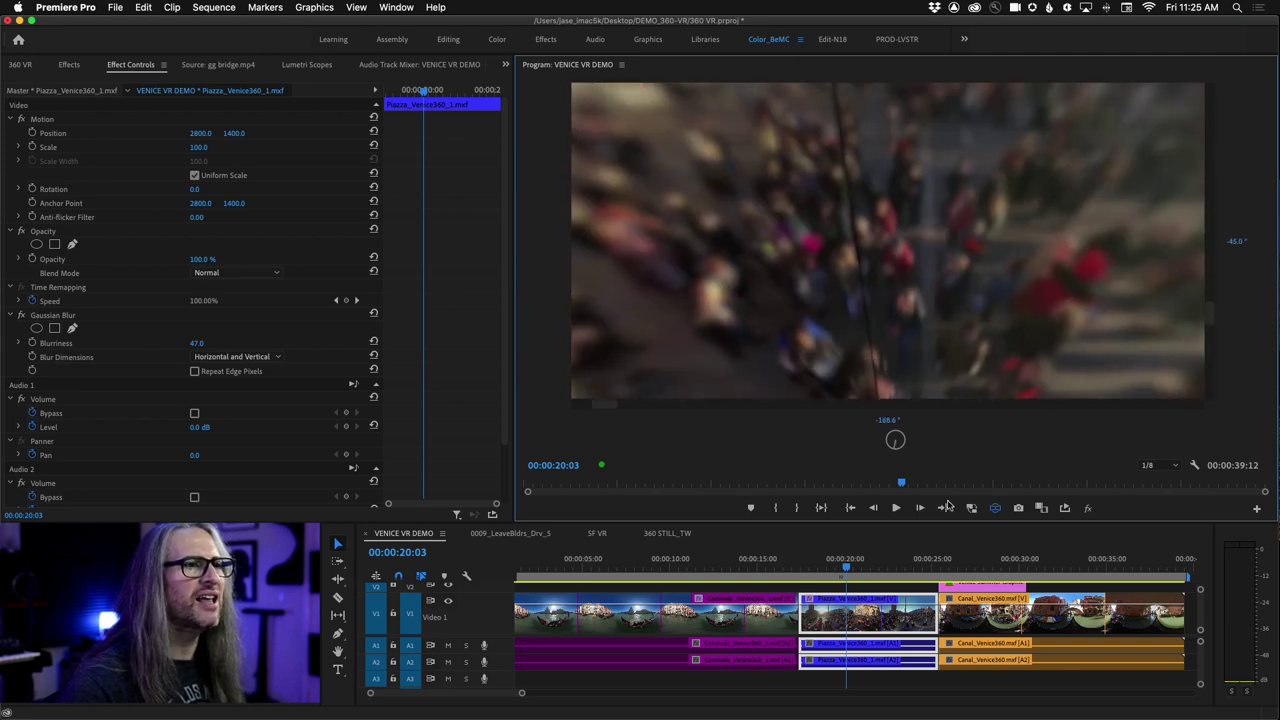
left_click(995, 508)
left_click(995, 508)
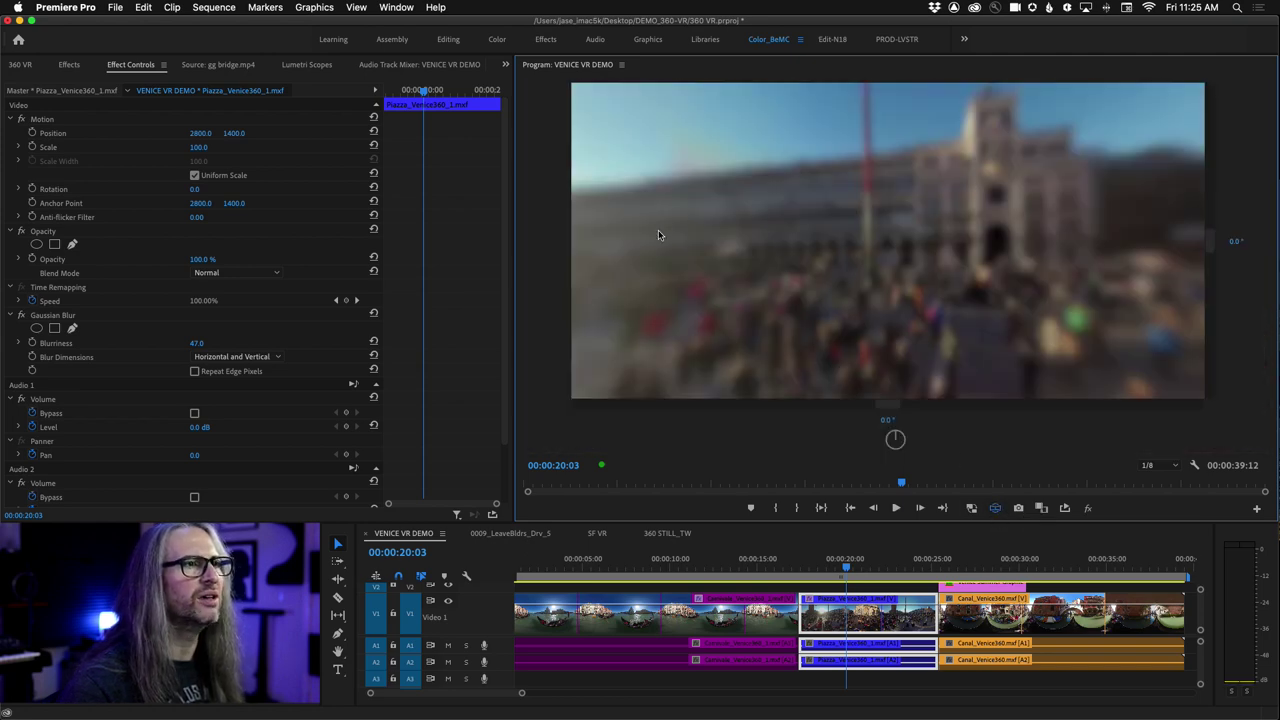
left_click_drag(658, 235, 1005, 296)
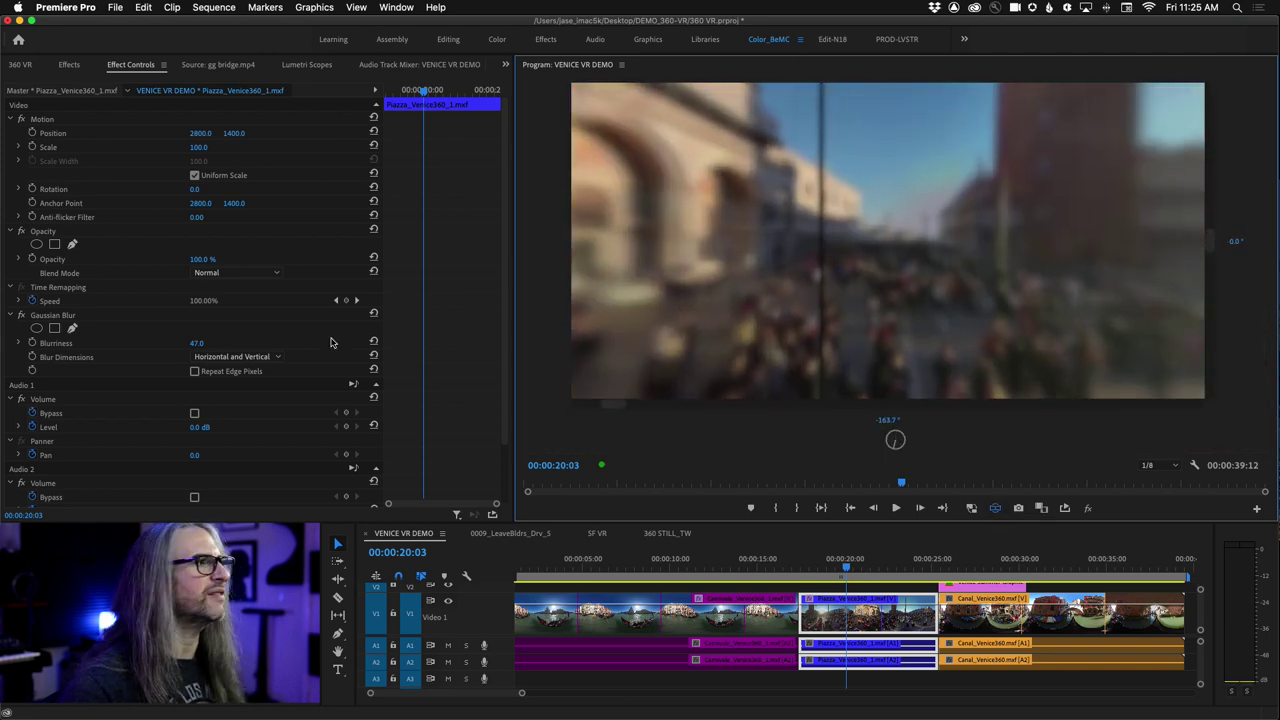
Step: Toggle the Piazza clip's Gaussian Blur off and on to compare the seam, and leave the effect off
left_click(22, 316)
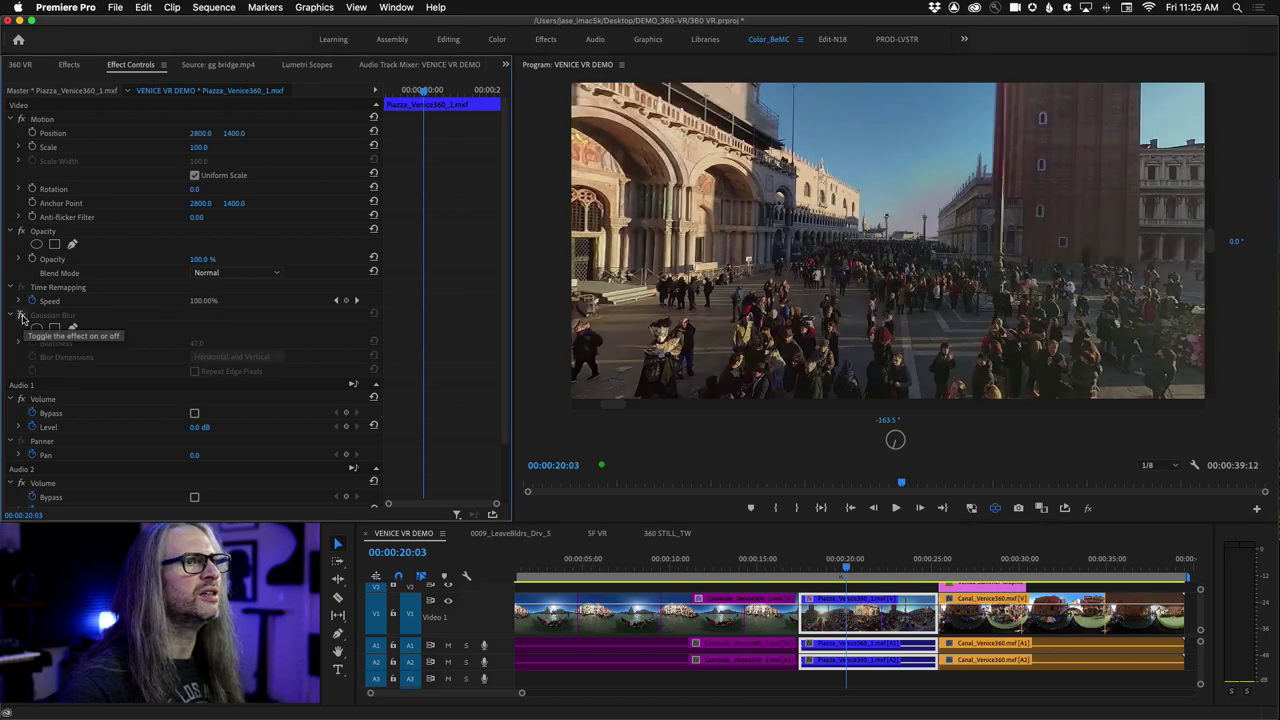
left_click(22, 316)
left_click(22, 316)
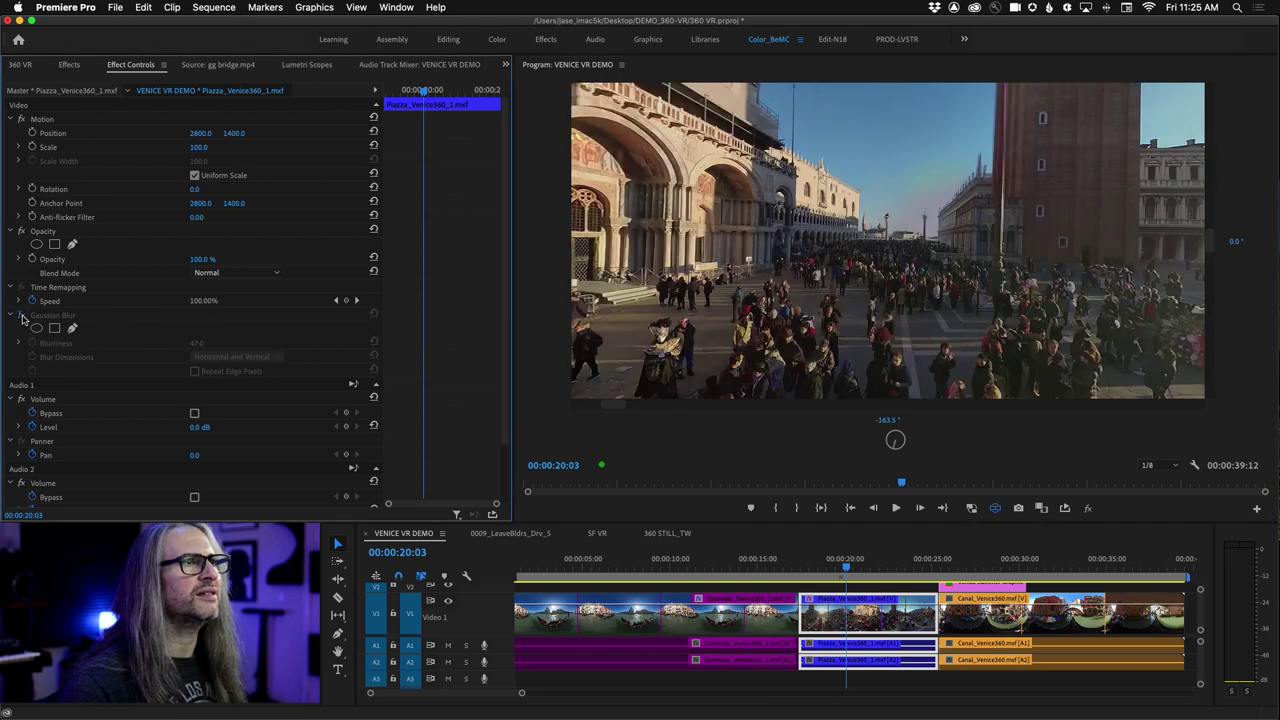
Step: Switch the Piazza clip's Gaussian Blur on and off repeatedly to recheck the stitch line, ending with it disabled
left_click(22, 316)
left_click(22, 316)
left_click(22, 316)
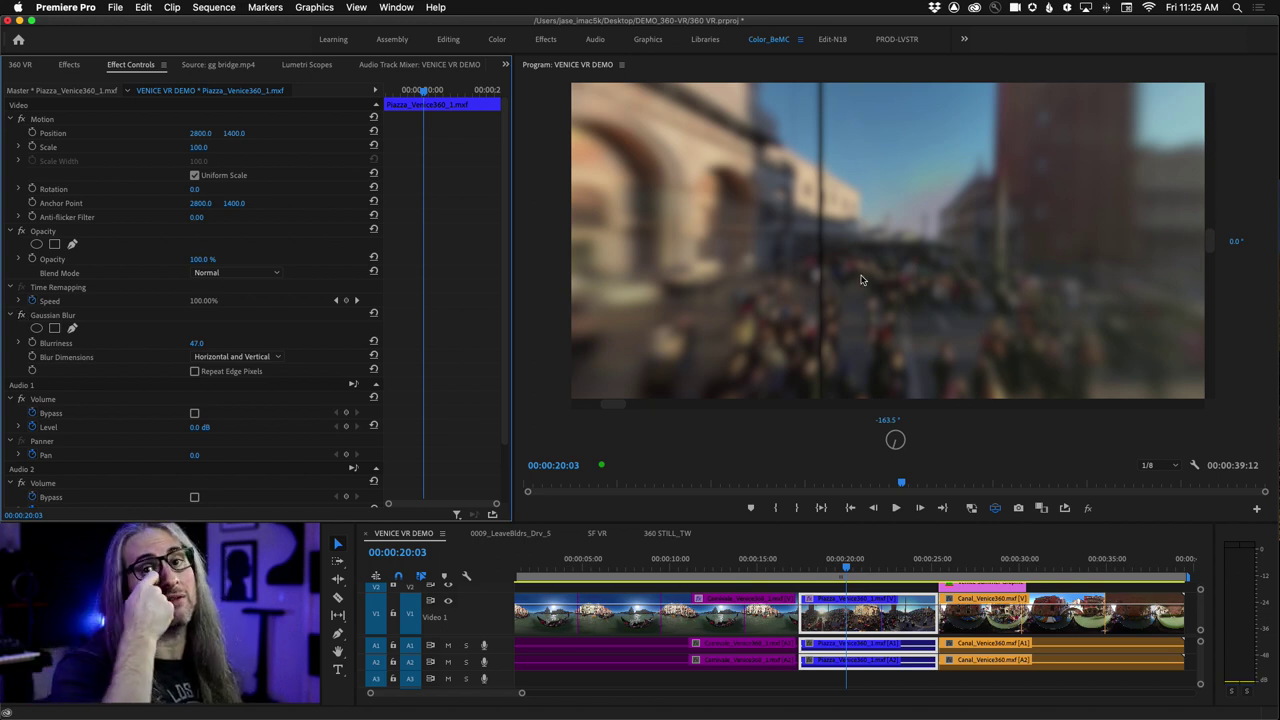
left_click(21, 317)
Step: Replace the "blur" effects search with "VR", select the VR Spherical Blur transition, and move the playhead to 00:00:19:05
left_click(69, 66)
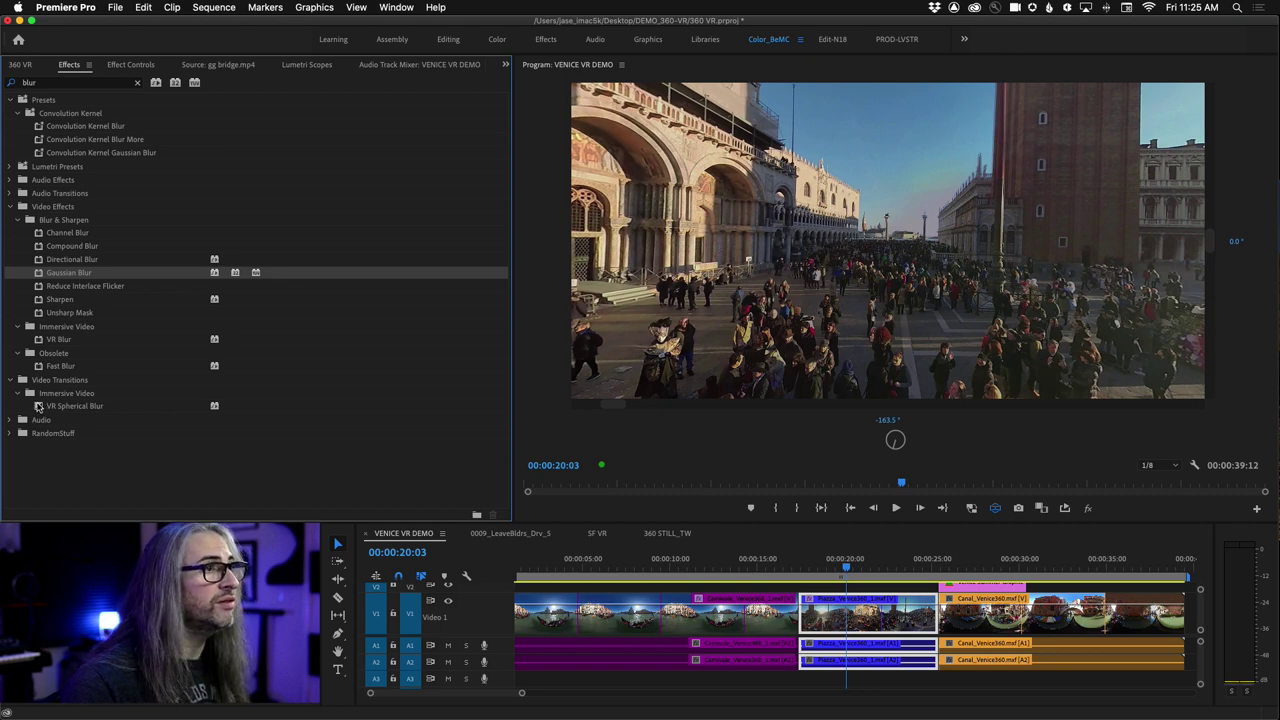
left_click(37, 407)
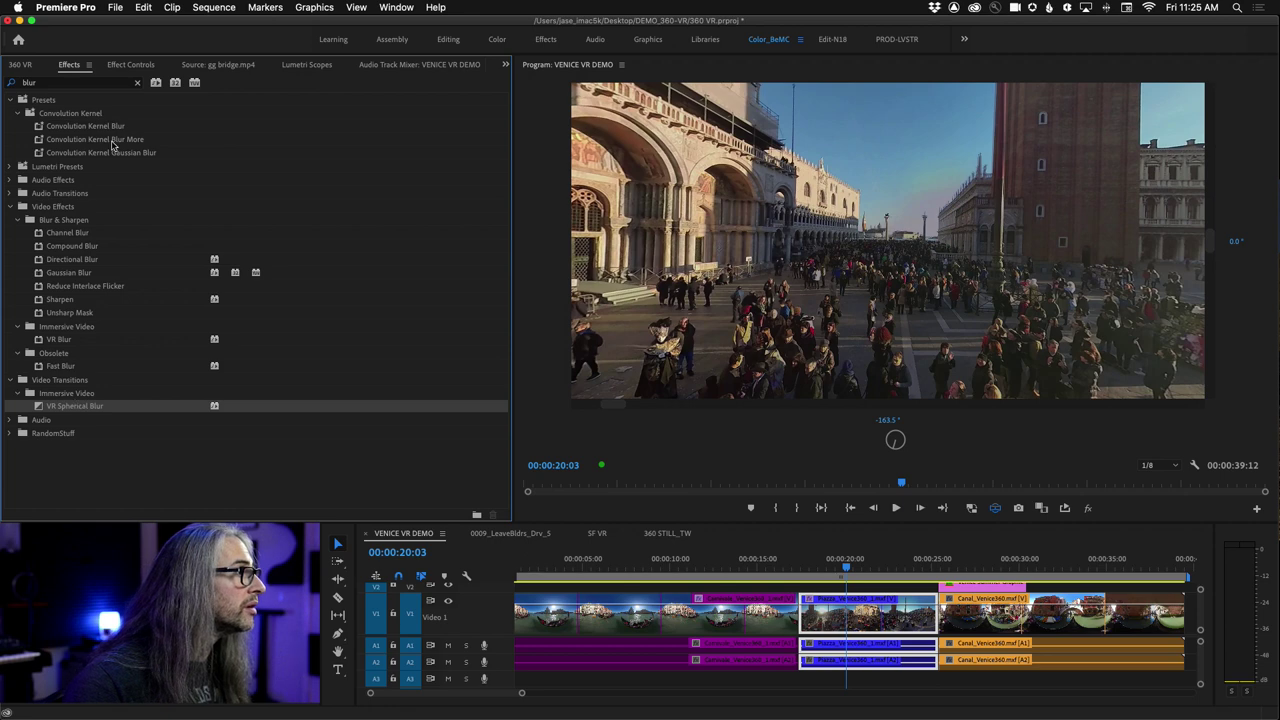
left_click(830, 560)
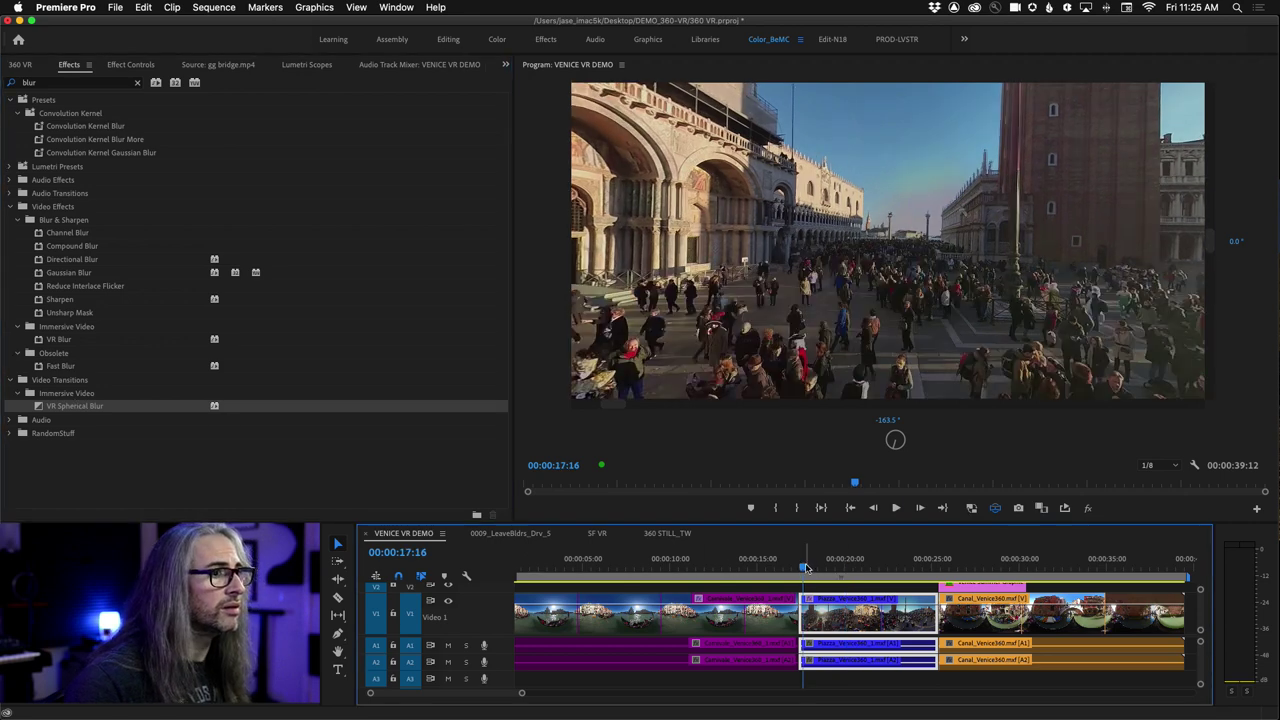
left_click(138, 83)
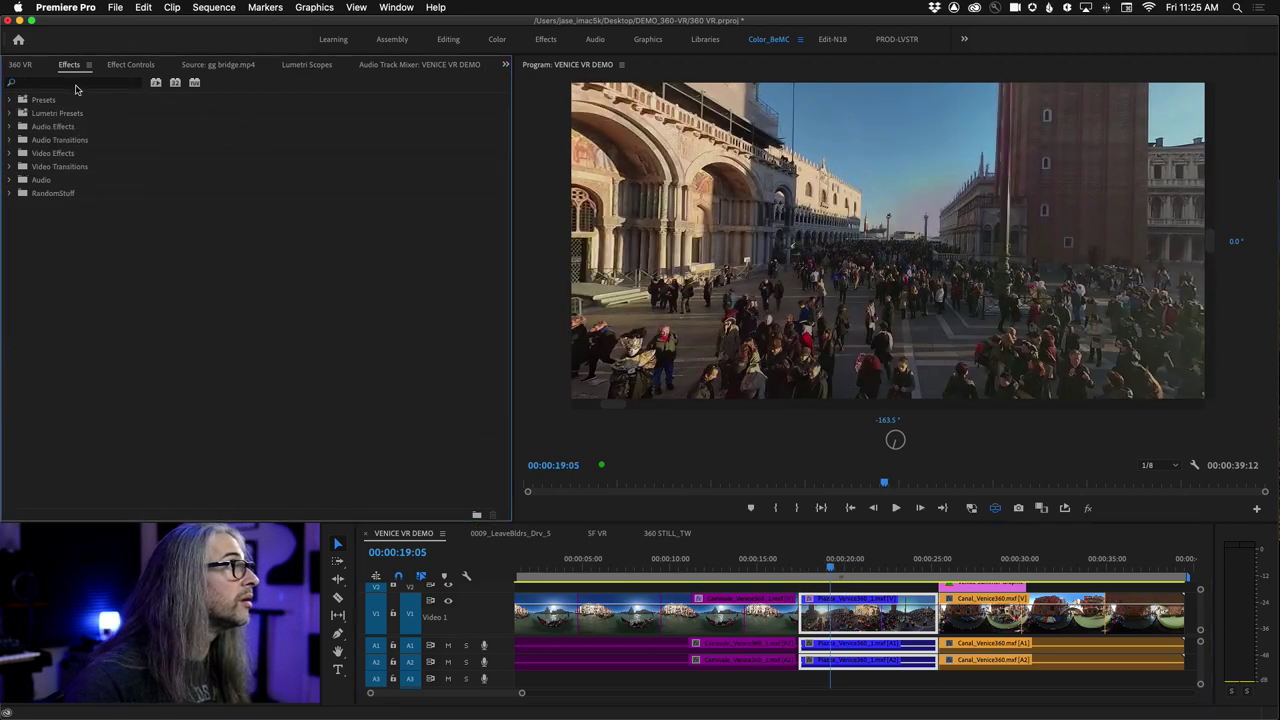
left_click(75, 85)
type("VR")
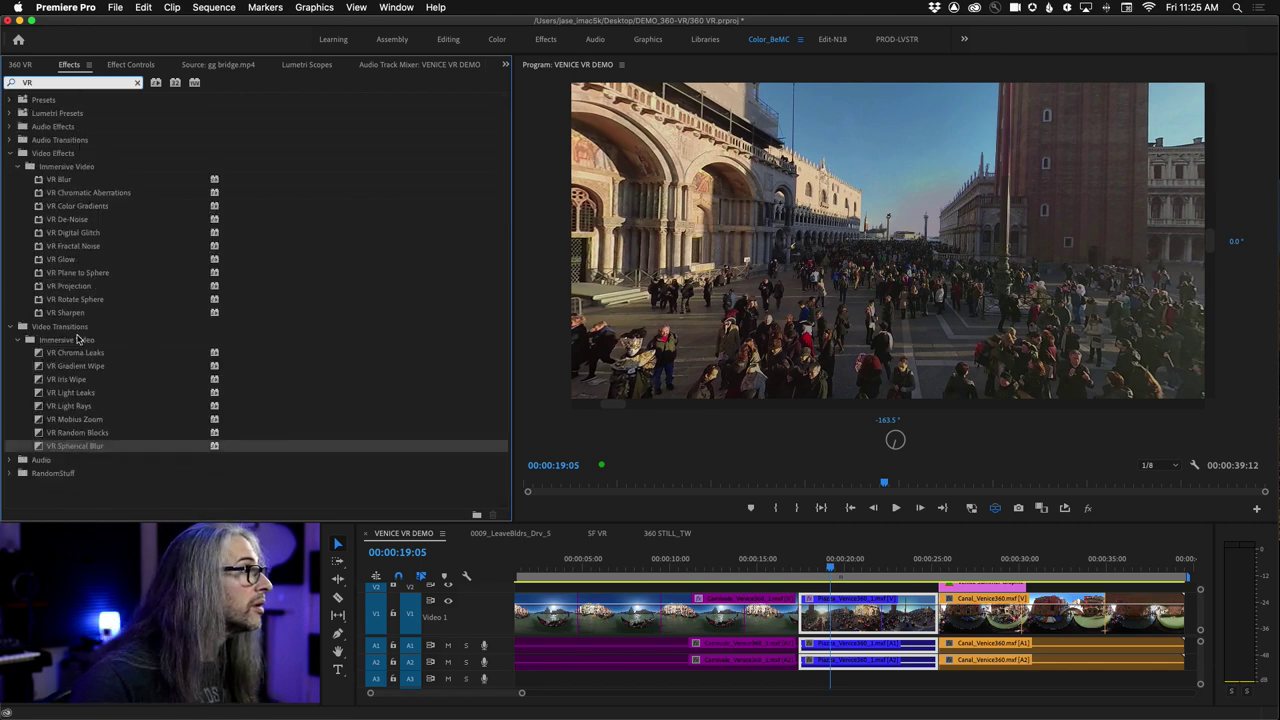
left_click(38, 447)
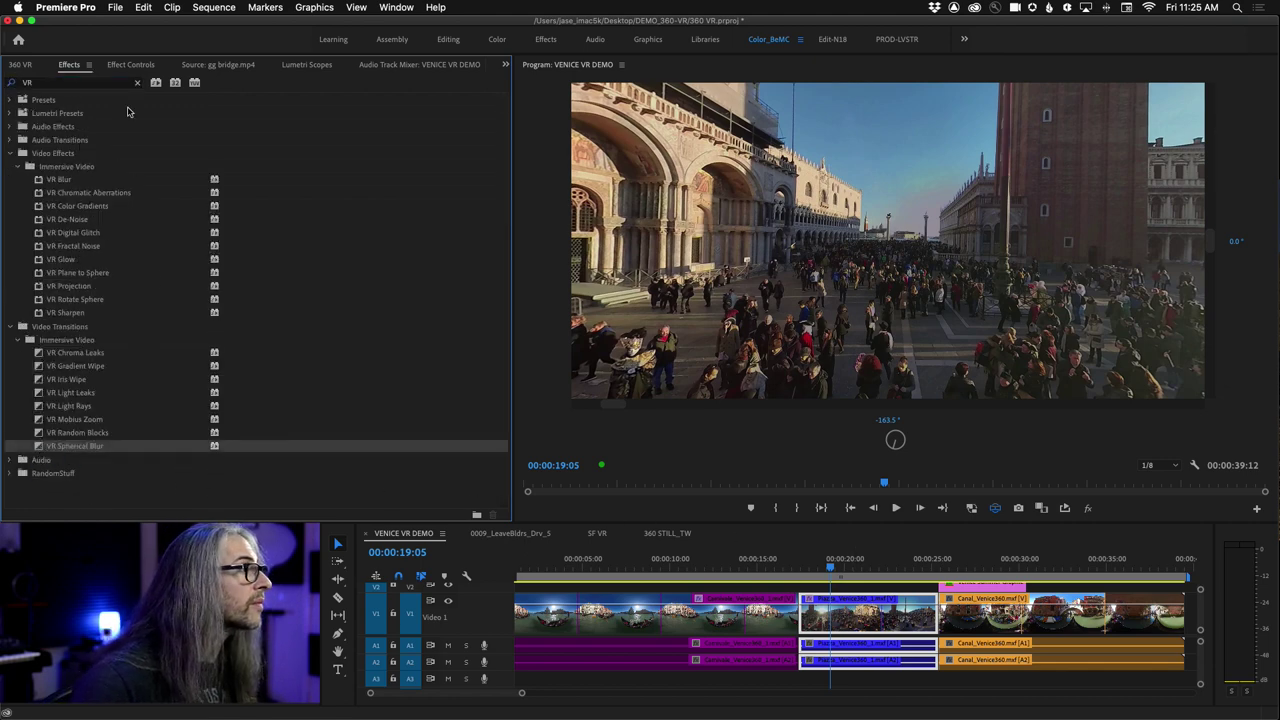
Step: Delete the Gaussian Blur from the Piazza clip and turn off VR view with the playhead at 00:00:17:02
left_click(129, 65)
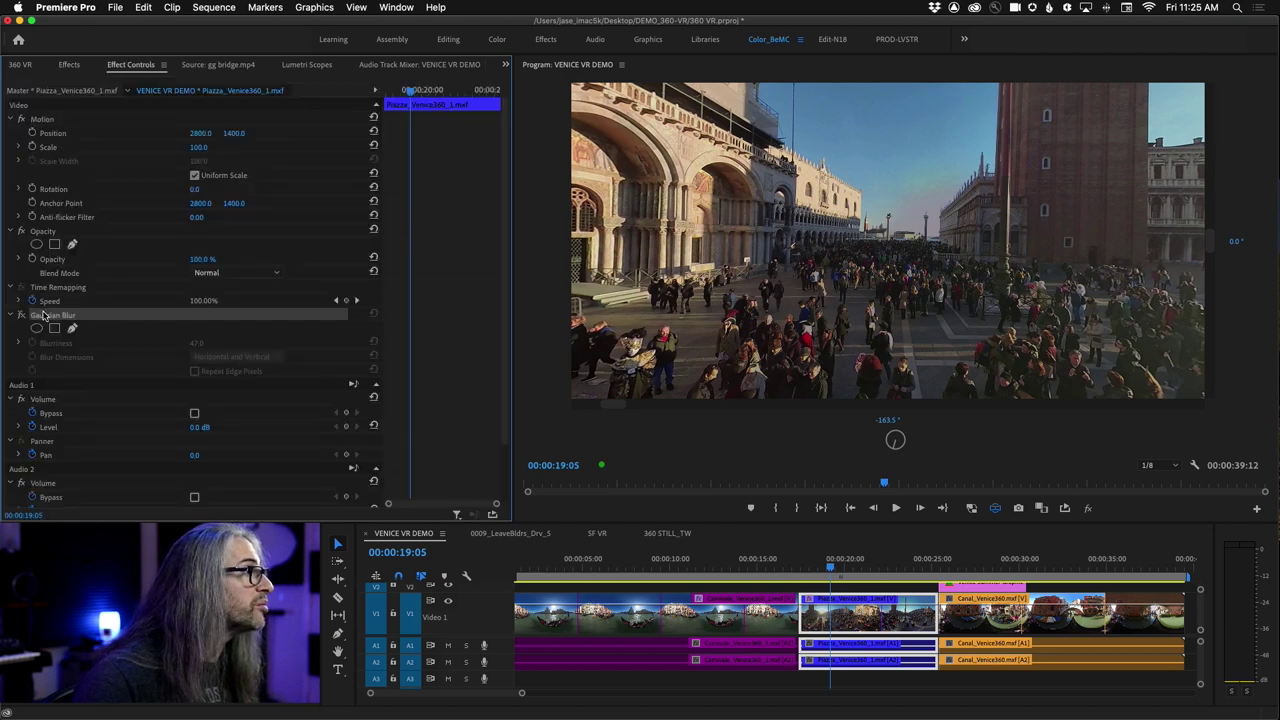
key("shift+7")
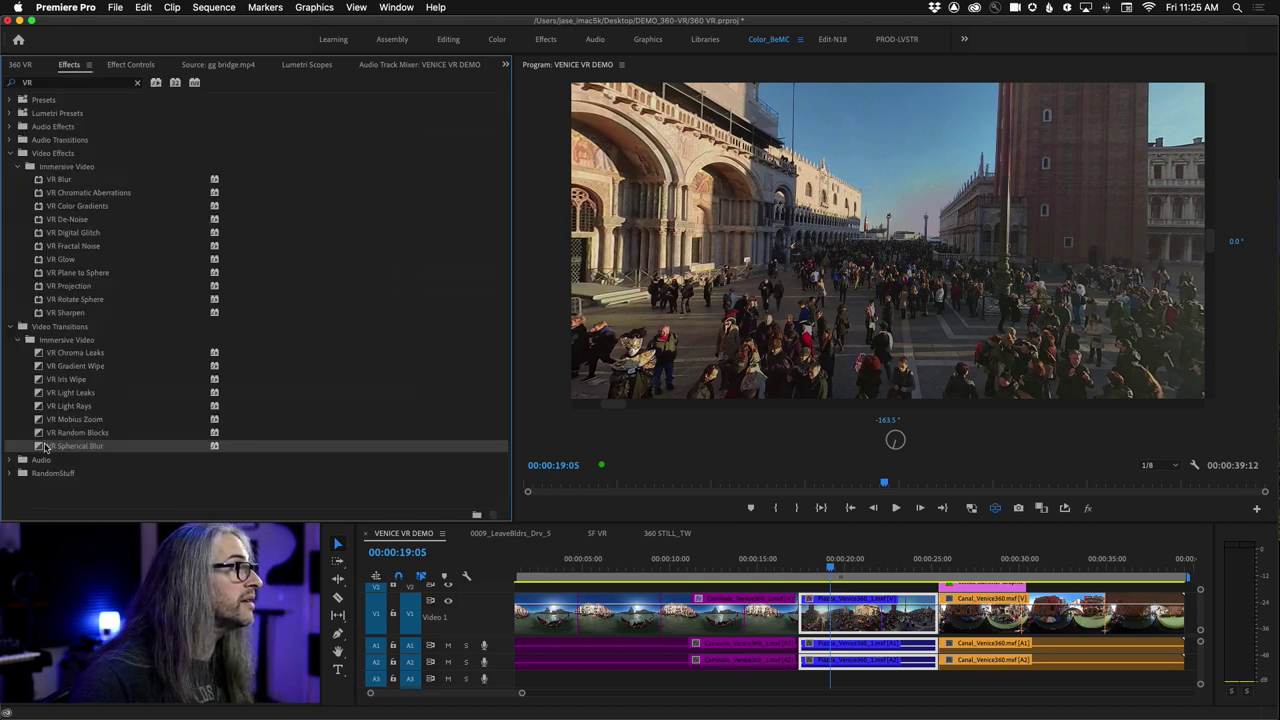
left_click(794, 565)
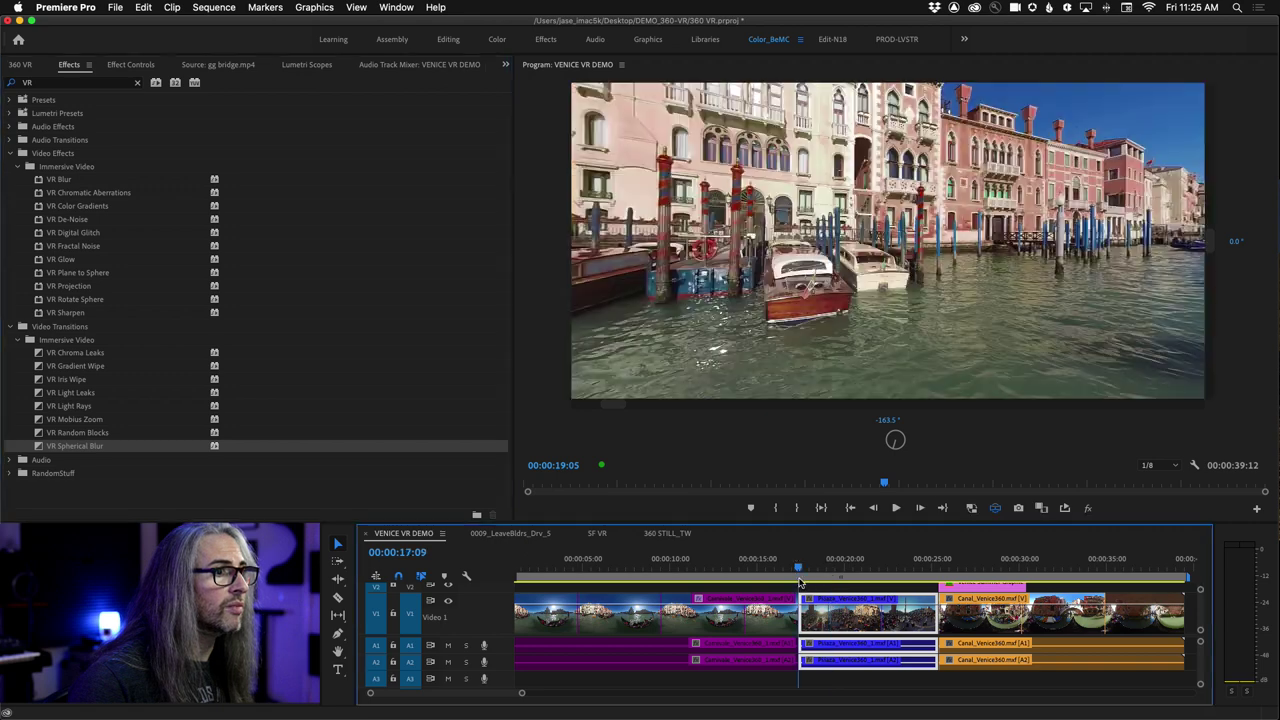
left_click(995, 508)
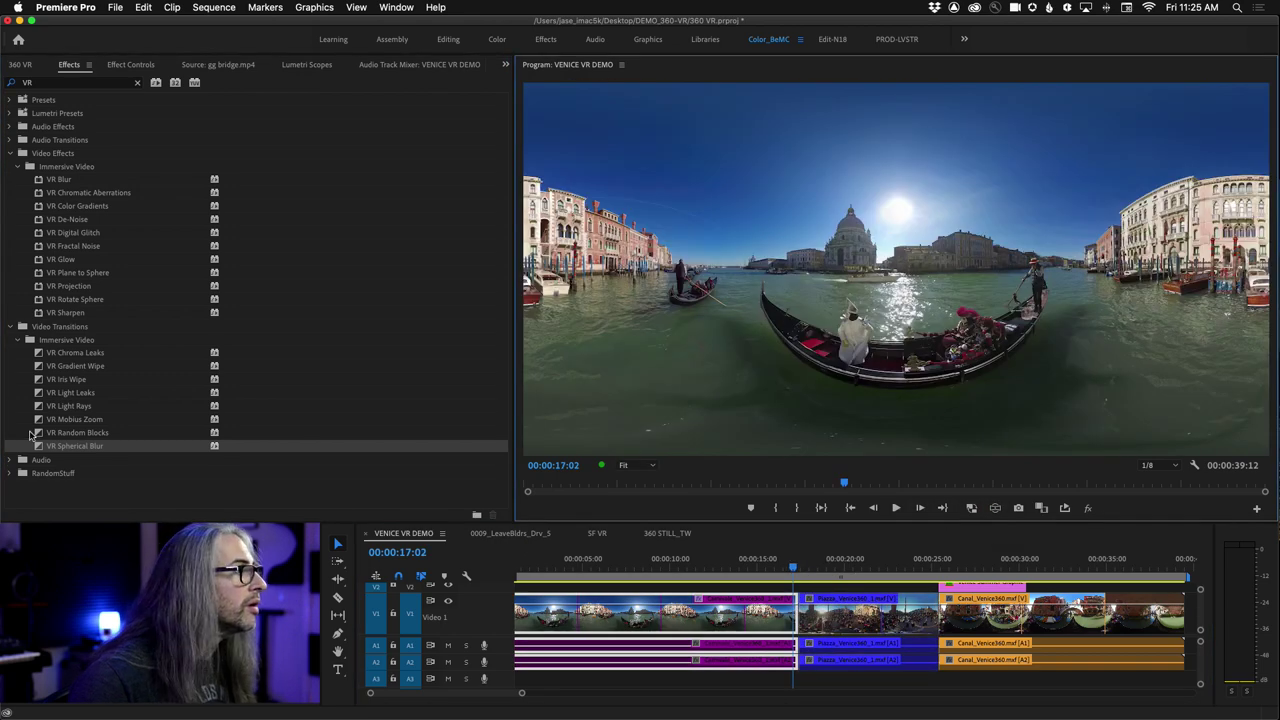
Step: Apply the immersive VR Blur effect to the Piazza_Venice360_1 clip and open its effect settings
left_click(40, 447)
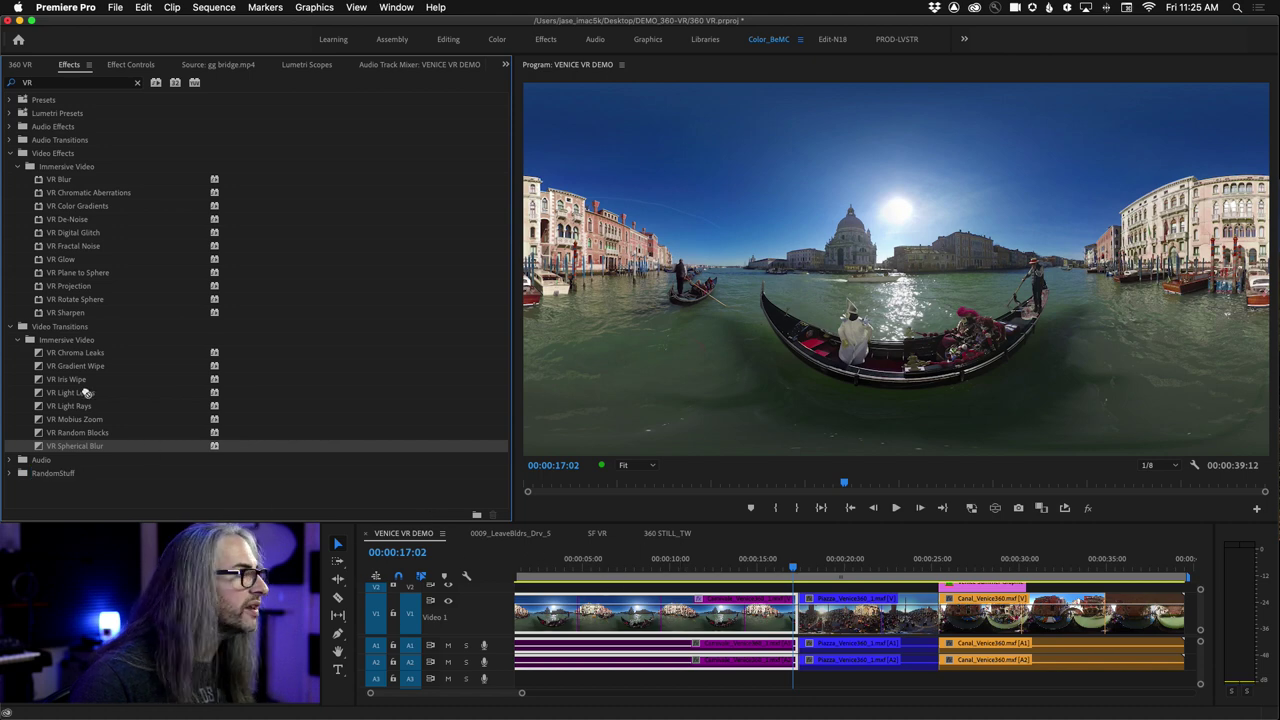
left_click(58, 369)
left_click(37, 181)
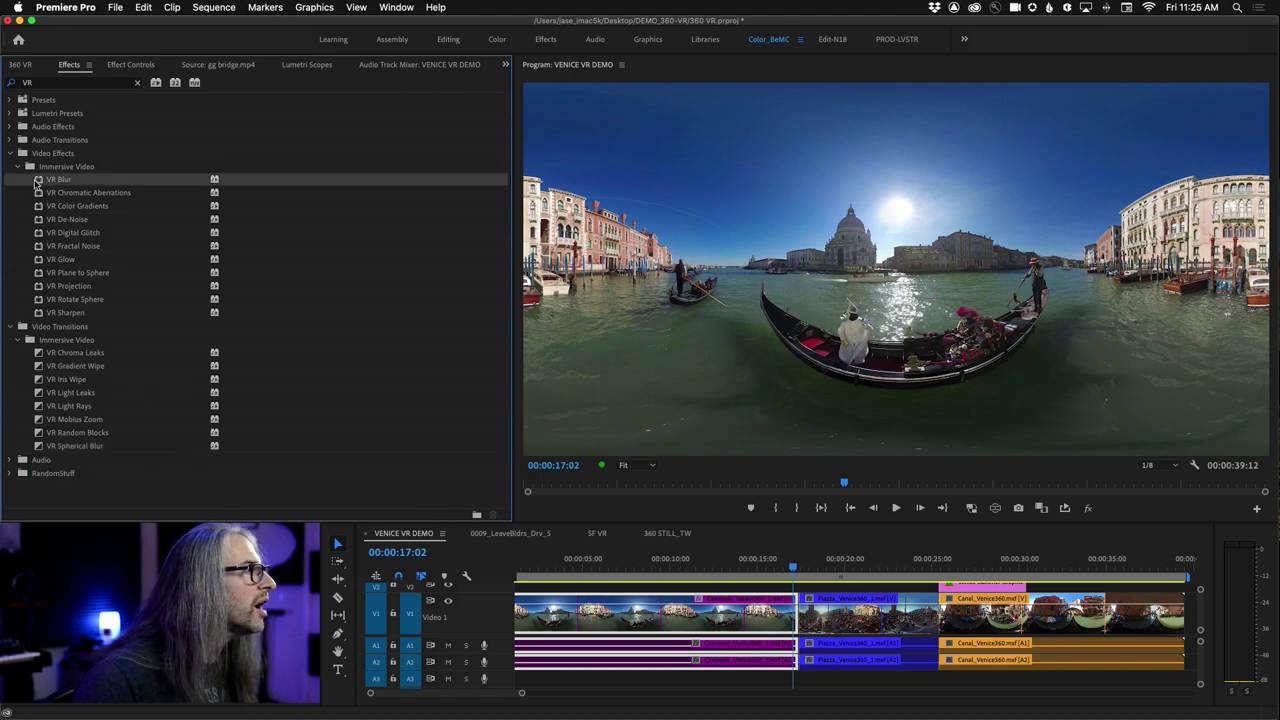
left_click_drag(37, 181, 859, 621)
left_click(127, 65)
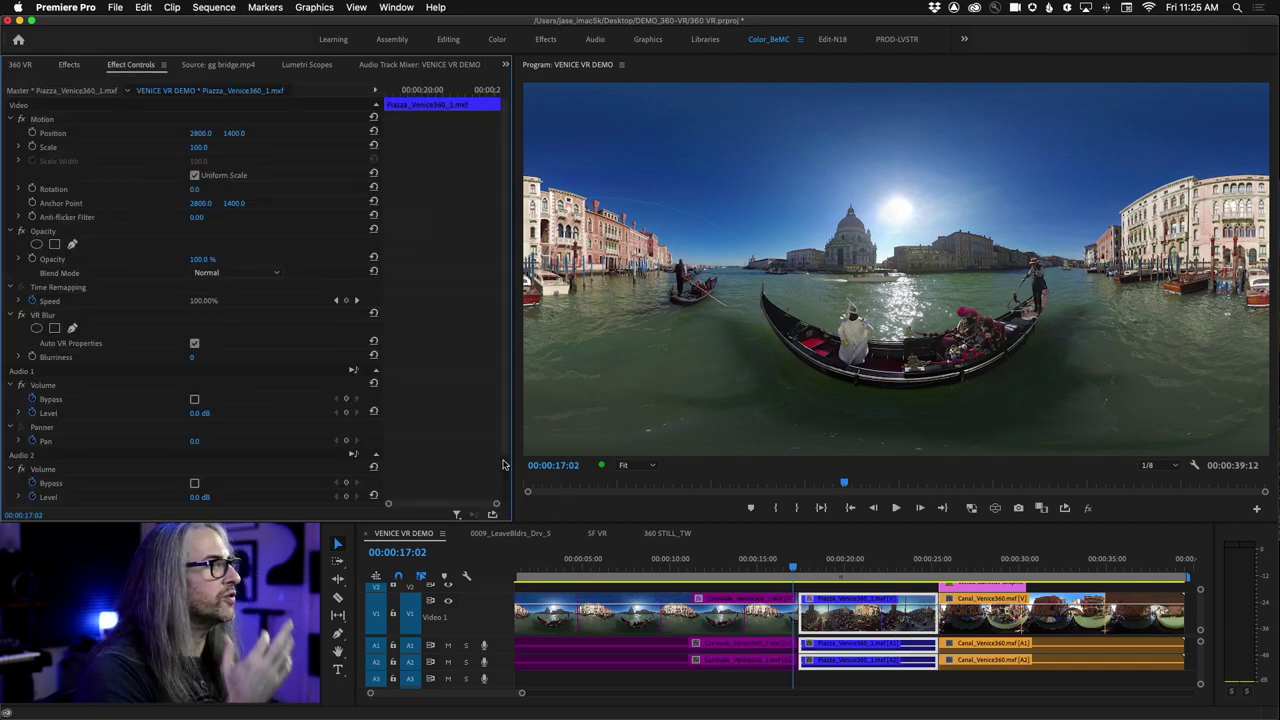
Step: Move the playhead to 00:00:20:01 and set the Piazza clip's VR Blur Blurriness to 47
left_click(805, 569)
left_click_drag(823, 572, 845, 569)
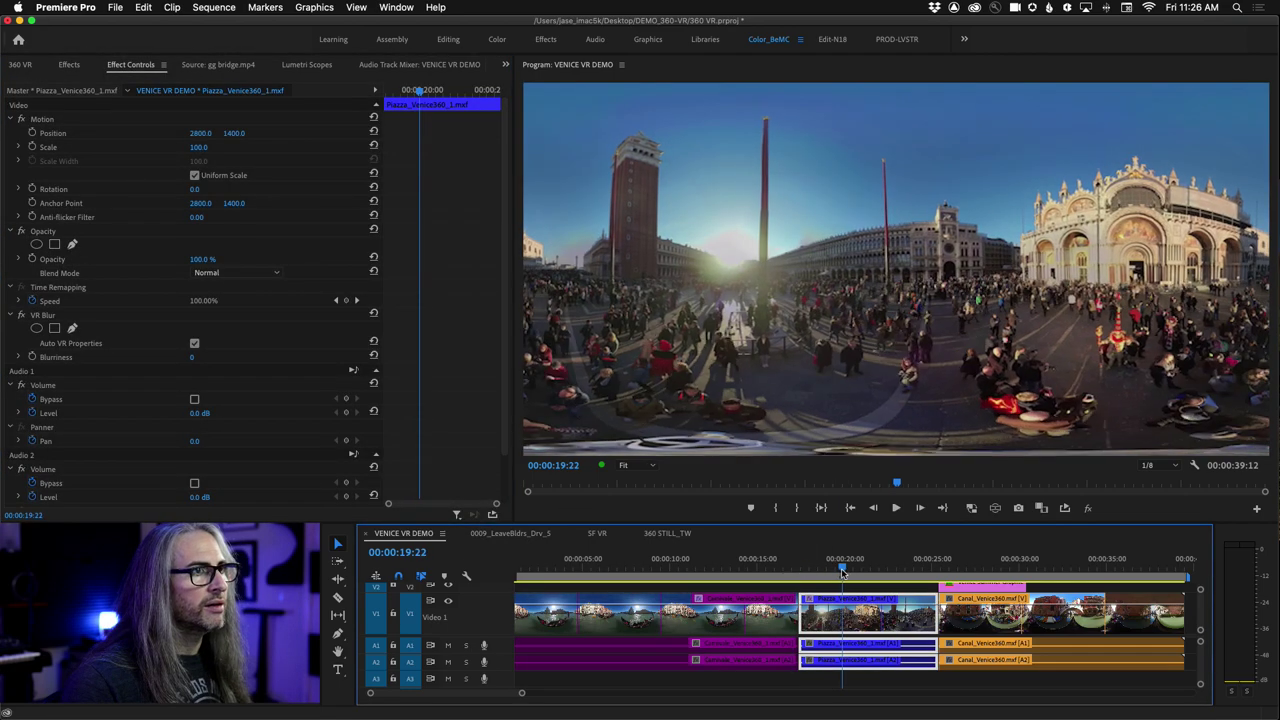
left_click(189, 357)
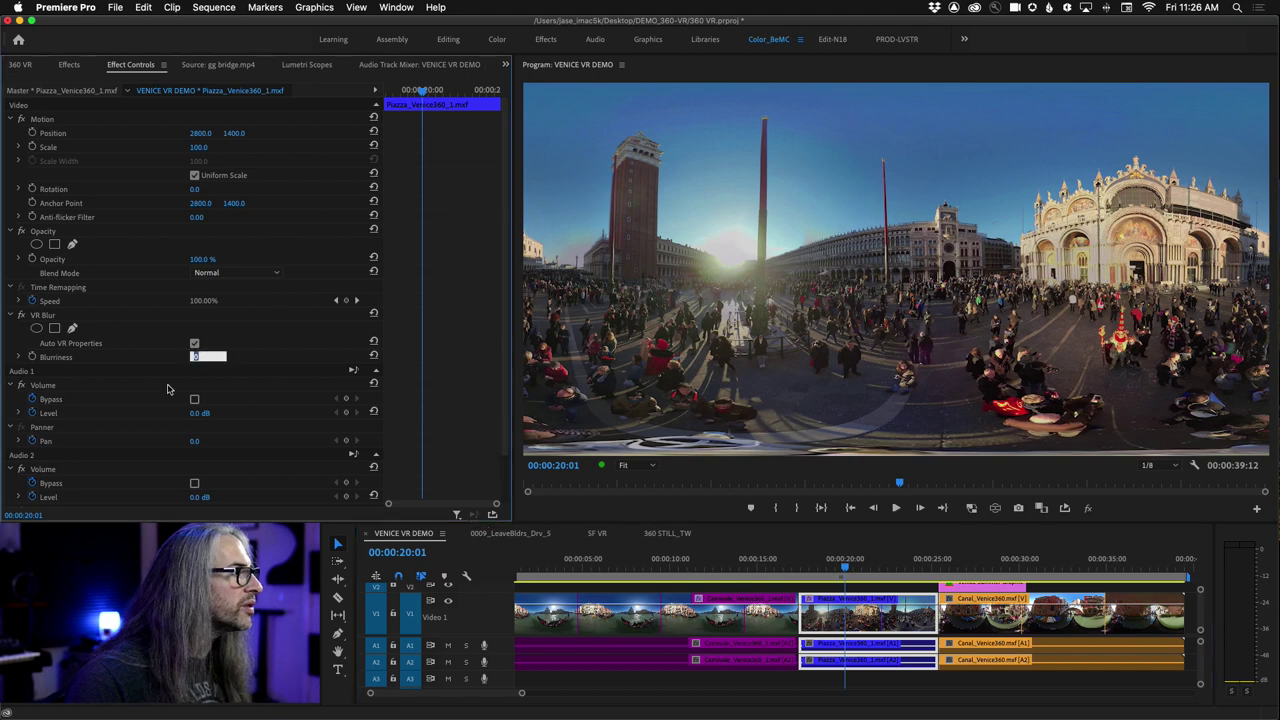
type("47")
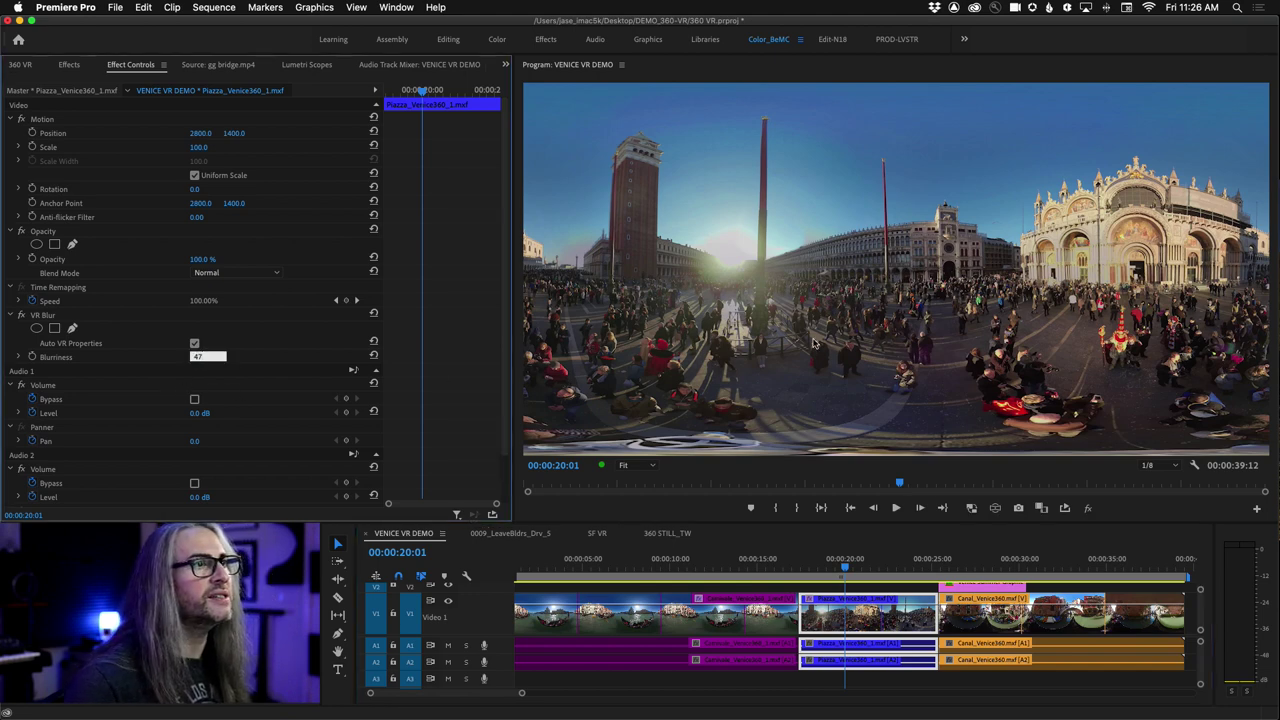
key("Return")
left_click(893, 343)
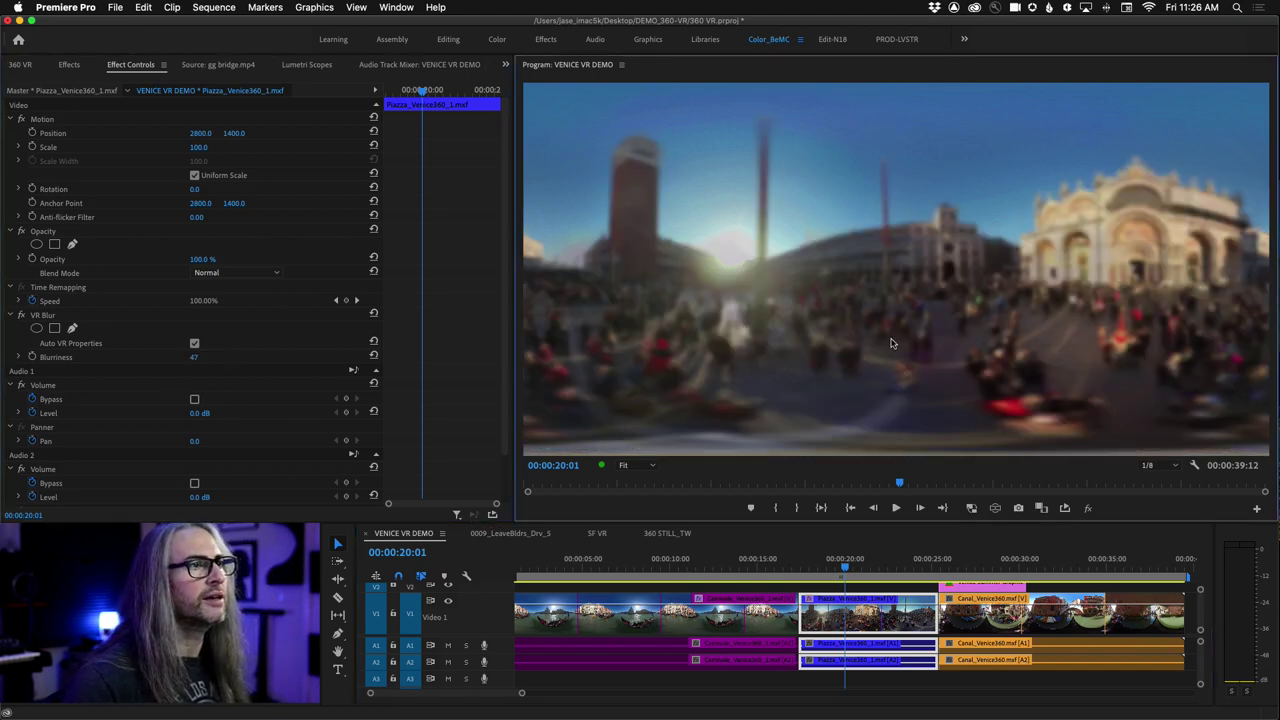
Step: Turn on VR view and look all around the VR-blurred piazza to check for a stitch seam
left_click(995, 508)
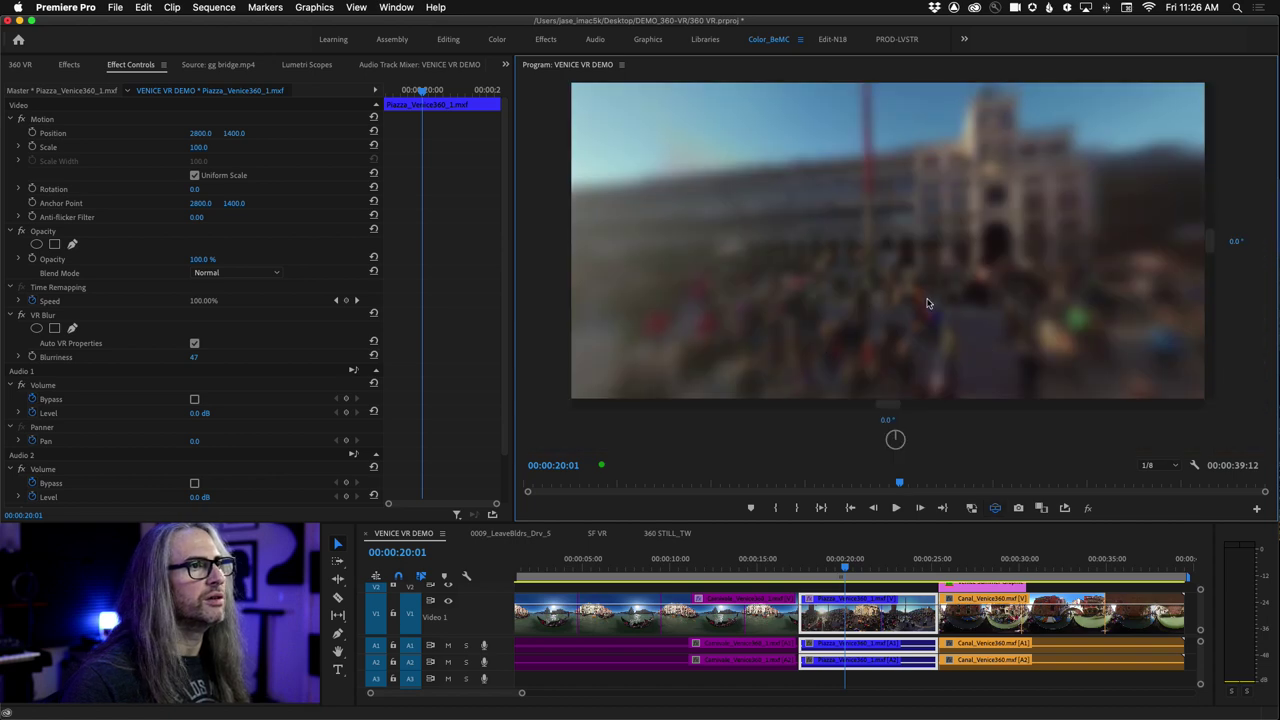
left_click_drag(927, 303, 838, 334)
left_click_drag(945, 317, 865, 301)
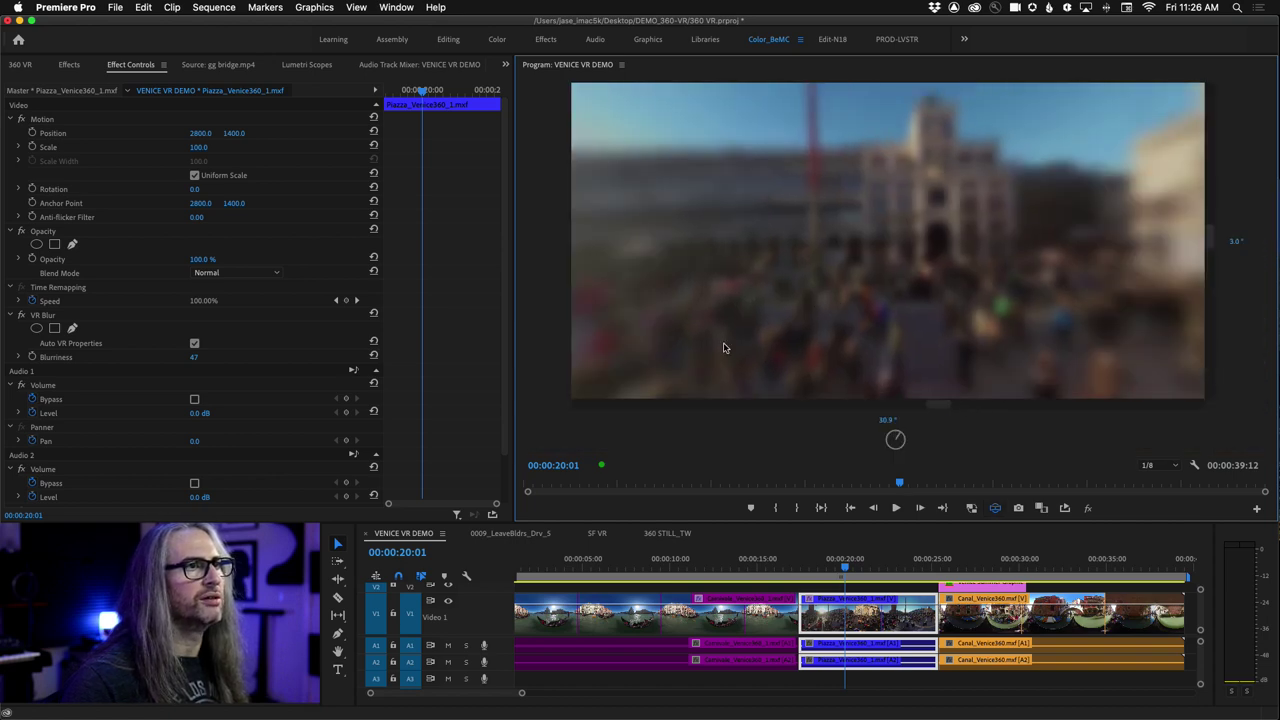
left_click_drag(676, 354, 925, 283)
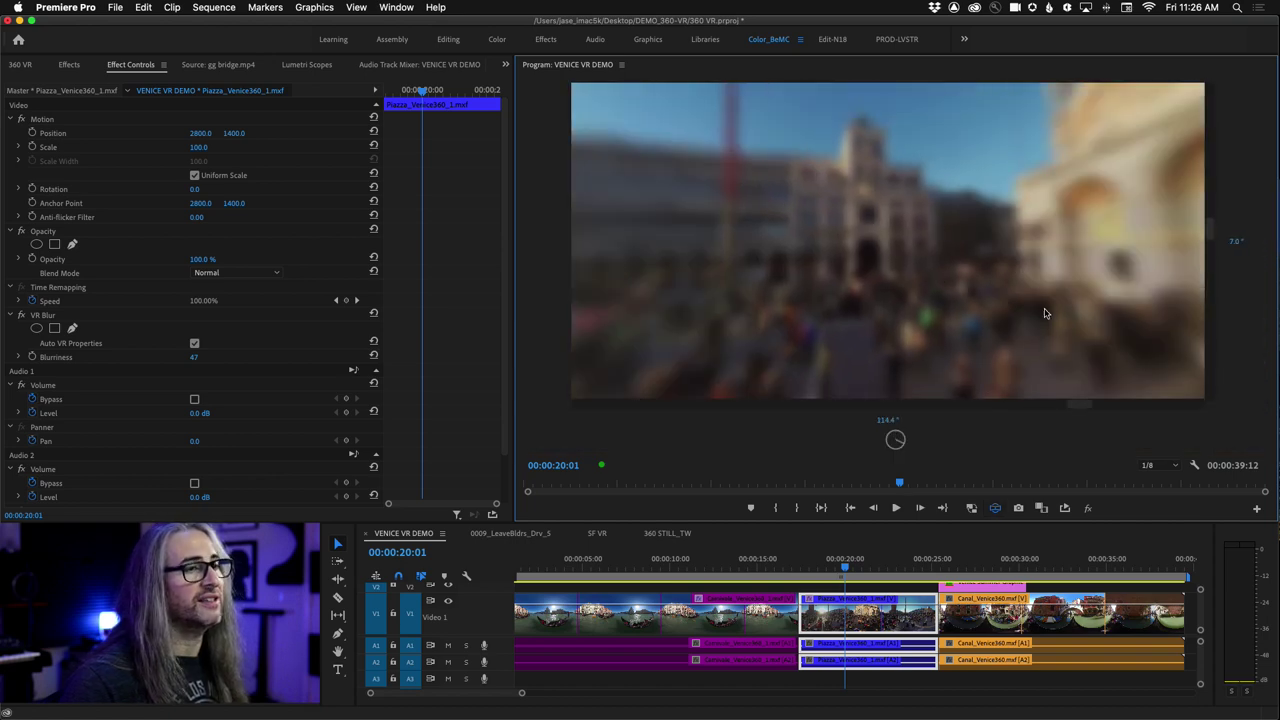
left_click_drag(1045, 313, 1033, 291)
left_click_drag(951, 289, 822, 294)
left_click_drag(1094, 277, 953, 285)
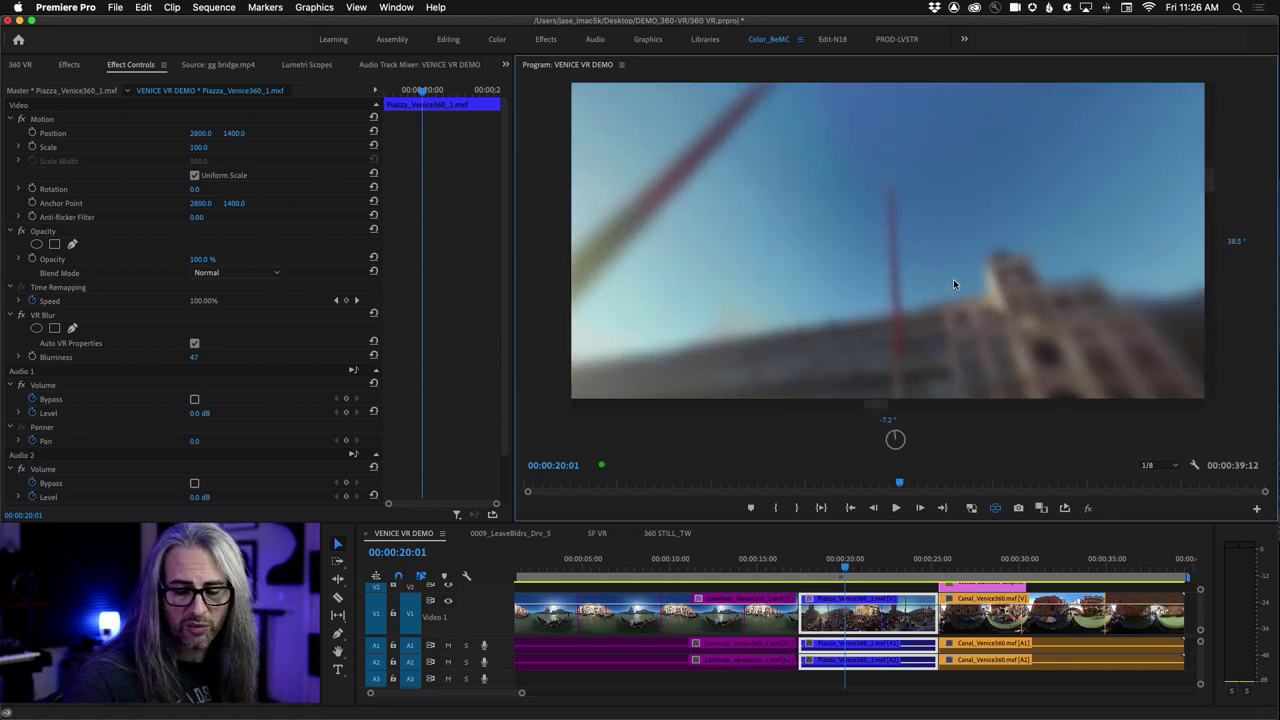